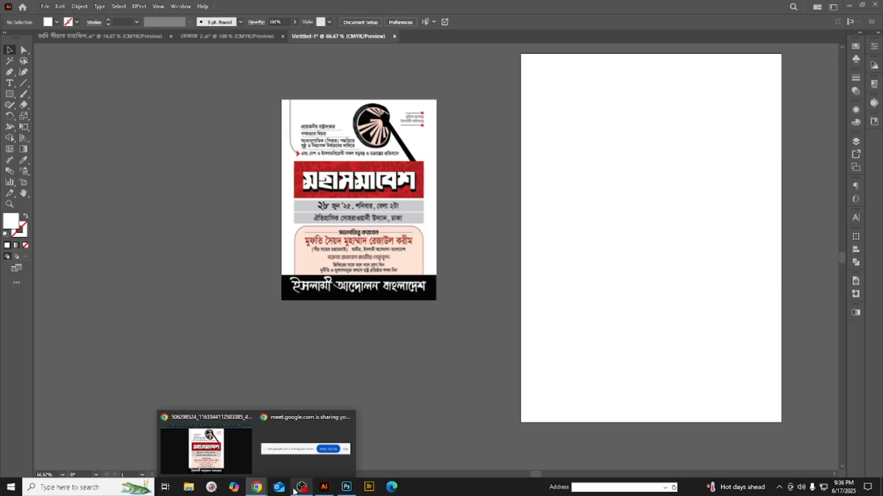
click(218, 450)
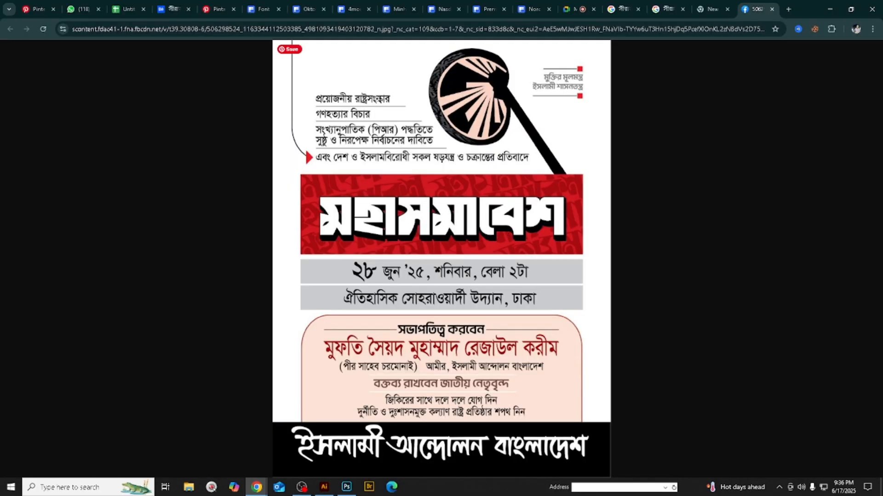
right_click(440, 190)
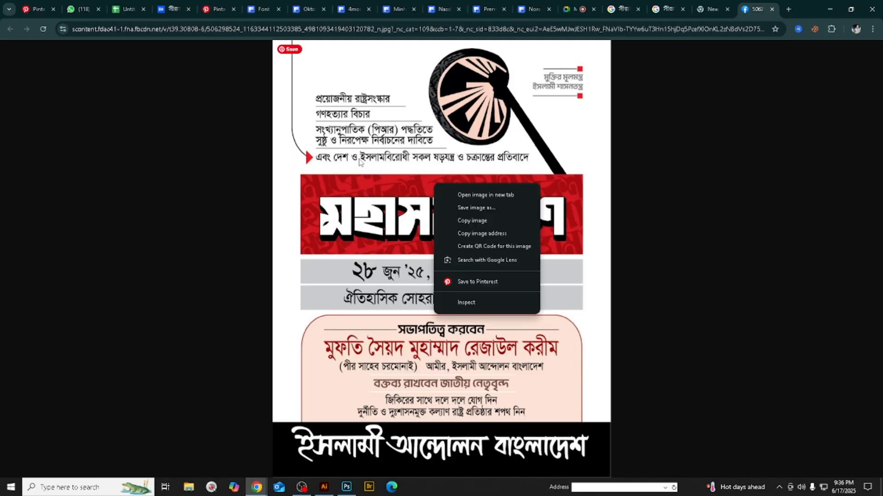
right_click(374, 139)
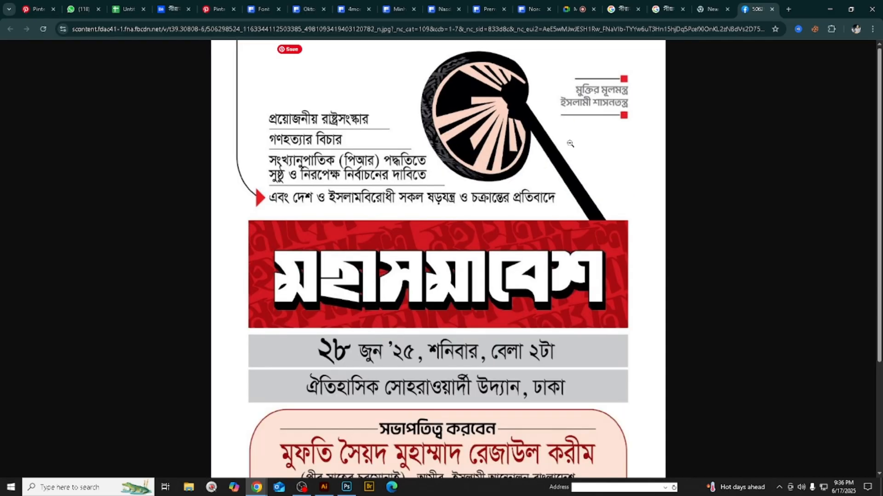
click(570, 148)
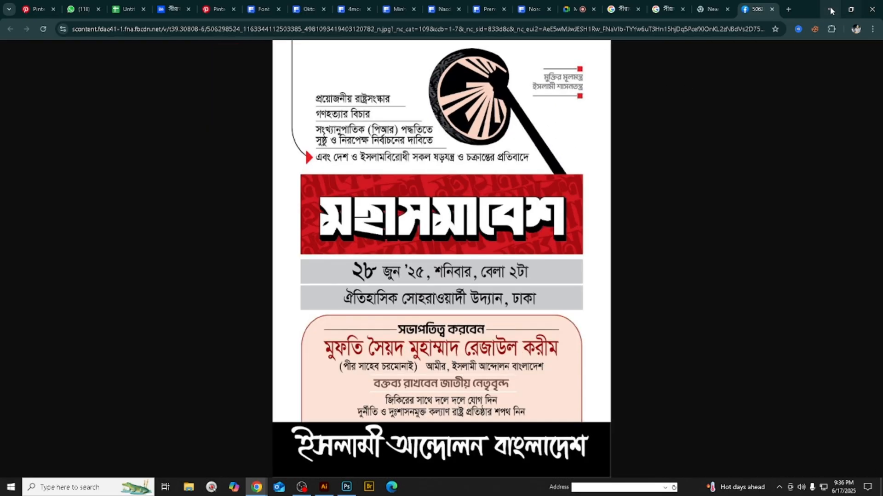
- Minimize the open windows to reach the desktop and launch SwordSoft Mousetrack
click(829, 10)
click(849, 6)
click(841, 5)
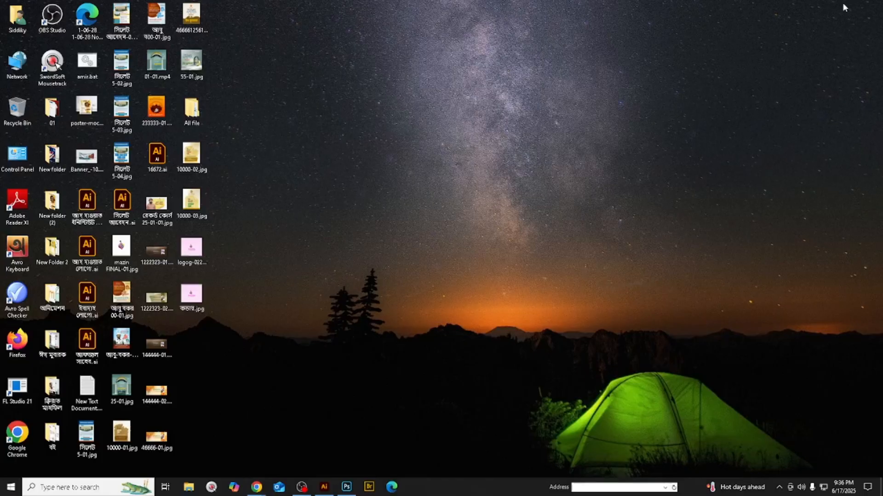
click(53, 71)
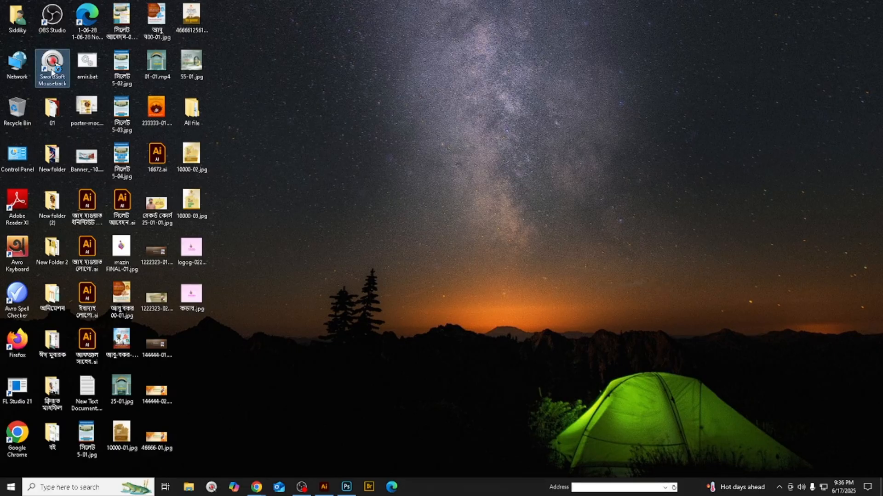
double_click(53, 71)
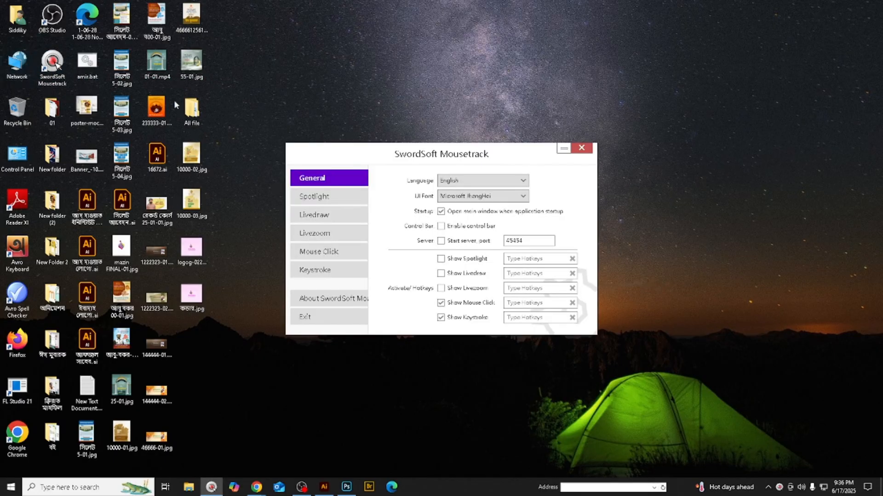
- Reduce the keystroke display's font size to 17 pt in SwordSoft Mousetrack and close its settings window
click(334, 273)
click(451, 242)
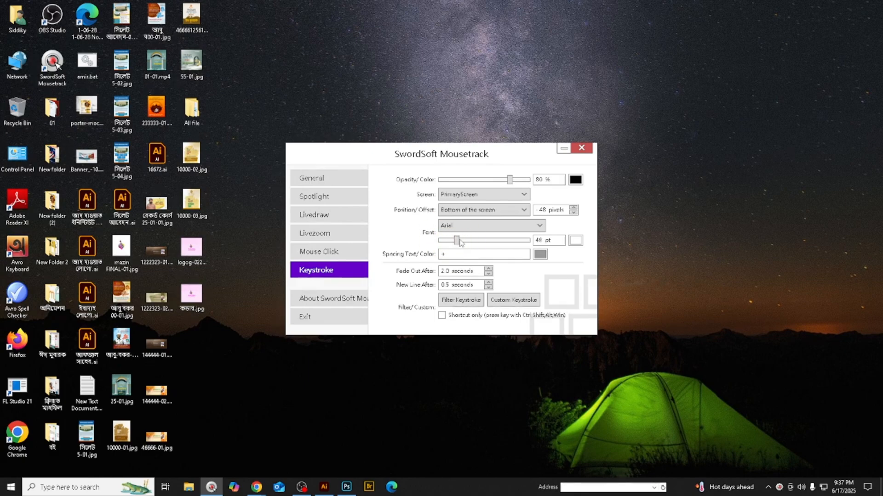
click(460, 242)
key(space)
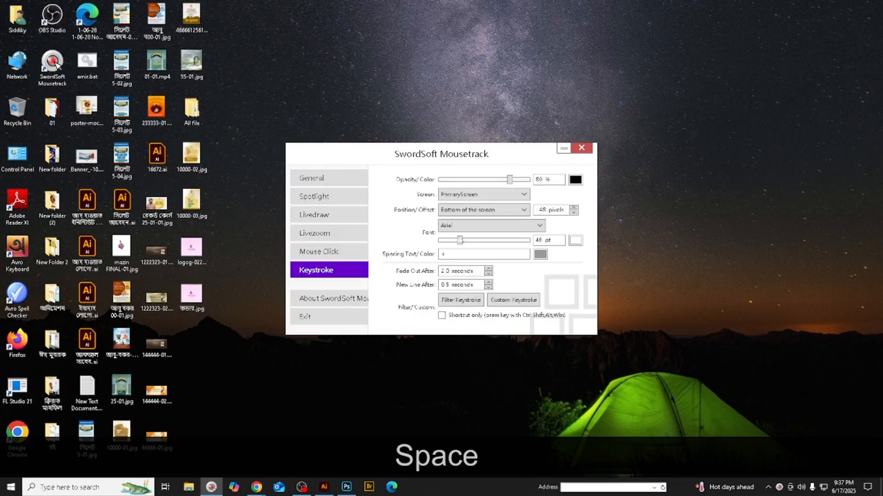
drag(460, 243, 445, 243)
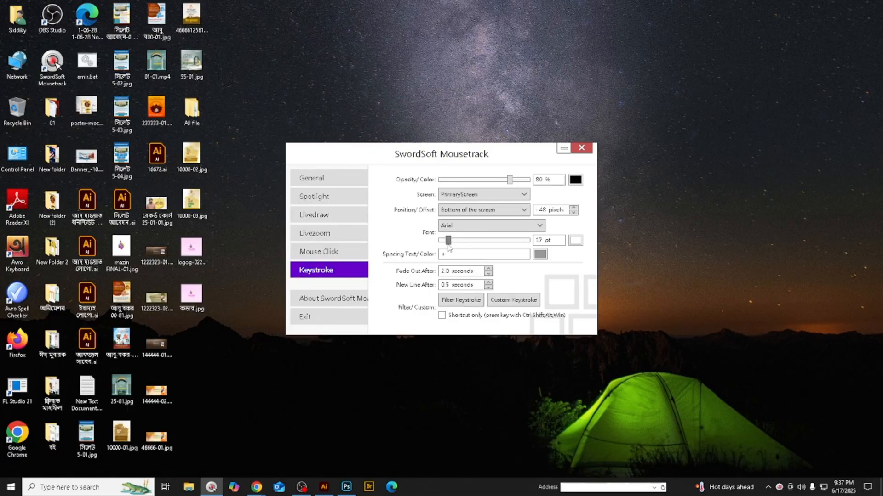
click(448, 244)
key(space)
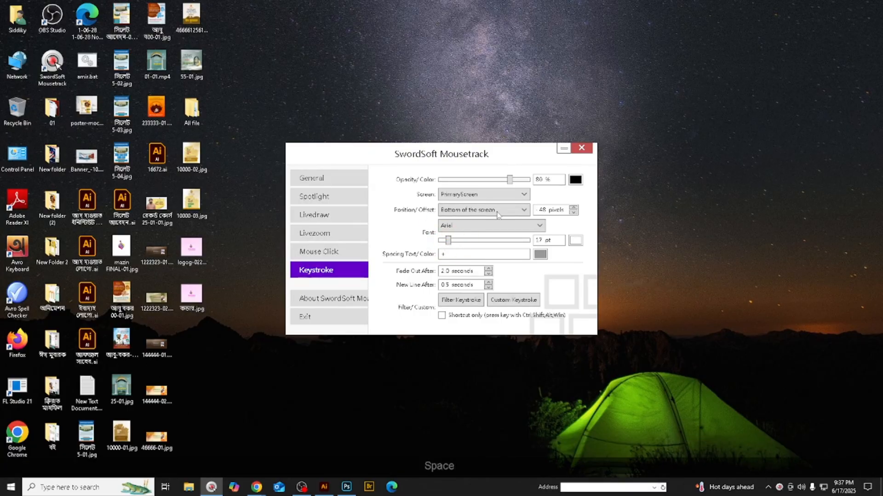
click(582, 148)
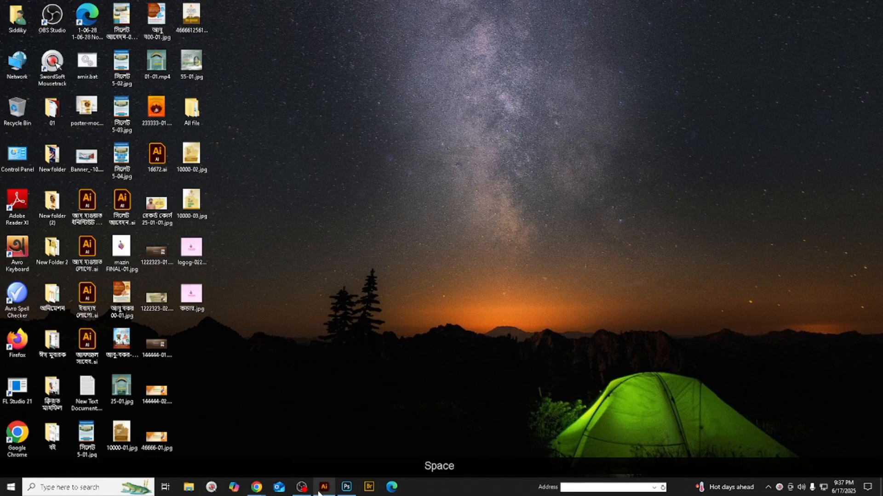
- Switch to the poster image in Chrome, run Google Lens on it and copy all of its recognised text
mouse_move(257, 487)
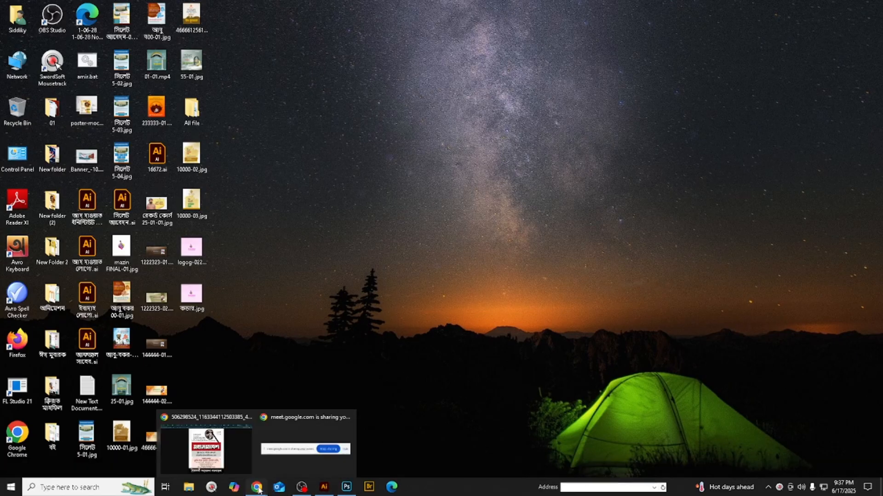
click(231, 442)
right_click(472, 264)
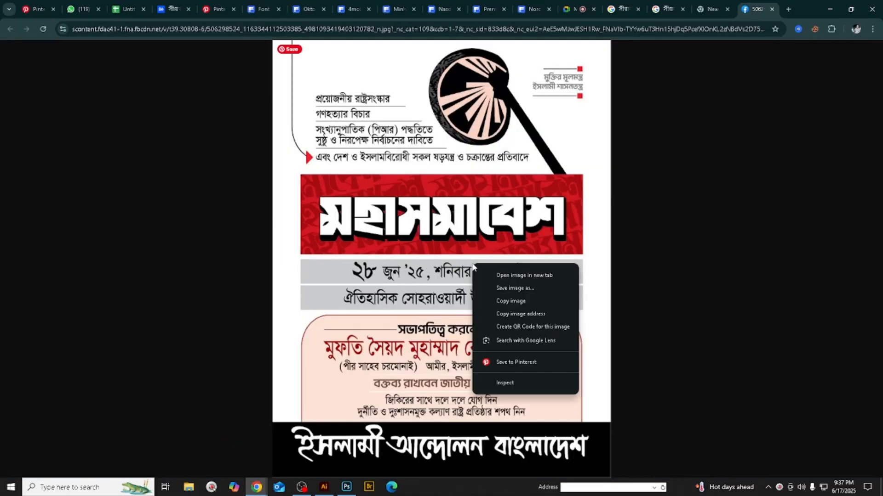
click(550, 340)
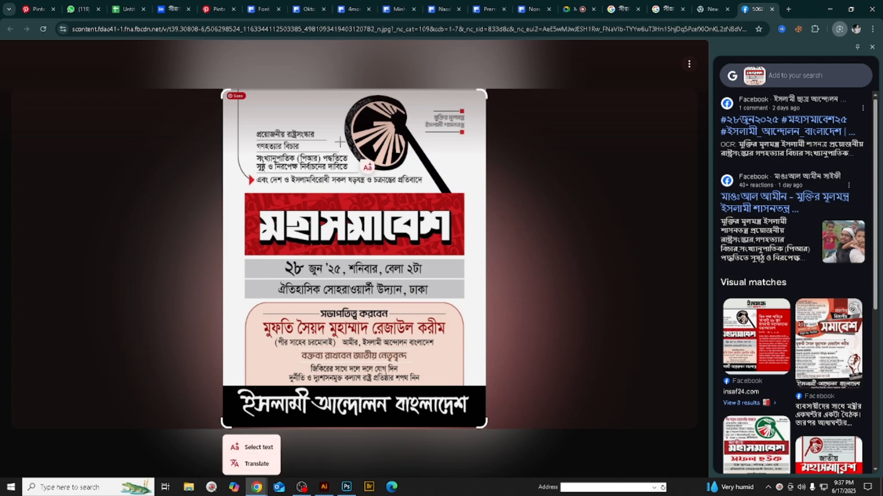
click(257, 447)
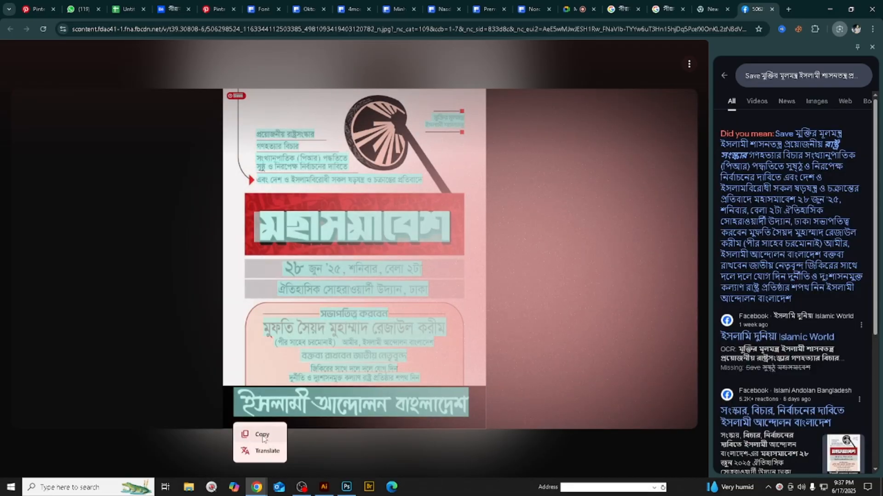
click(262, 439)
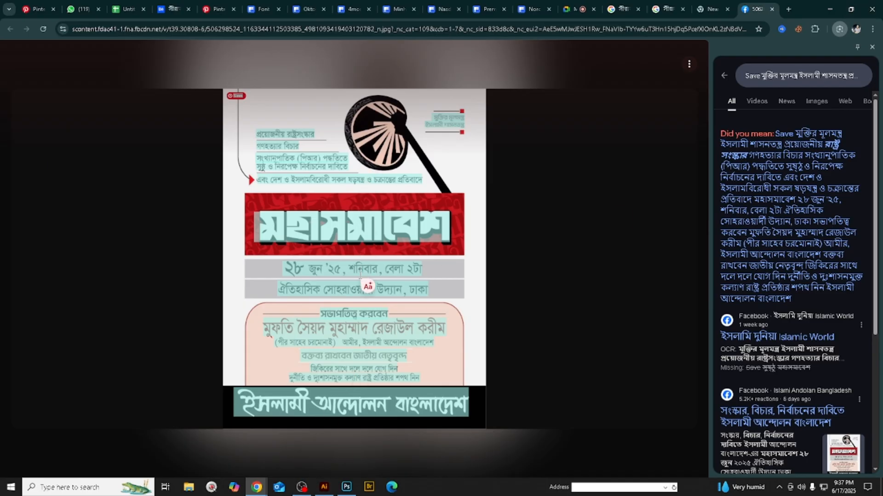
- Open the bookmarked Unicode to ANSI Converter in a new tab and paste the copied poster text as Unicode input
click(787, 10)
click(852, 46)
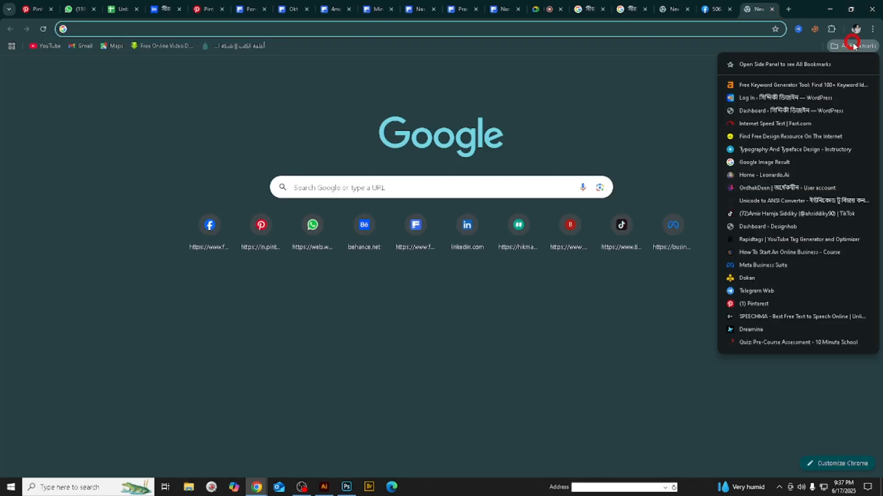
click(765, 203)
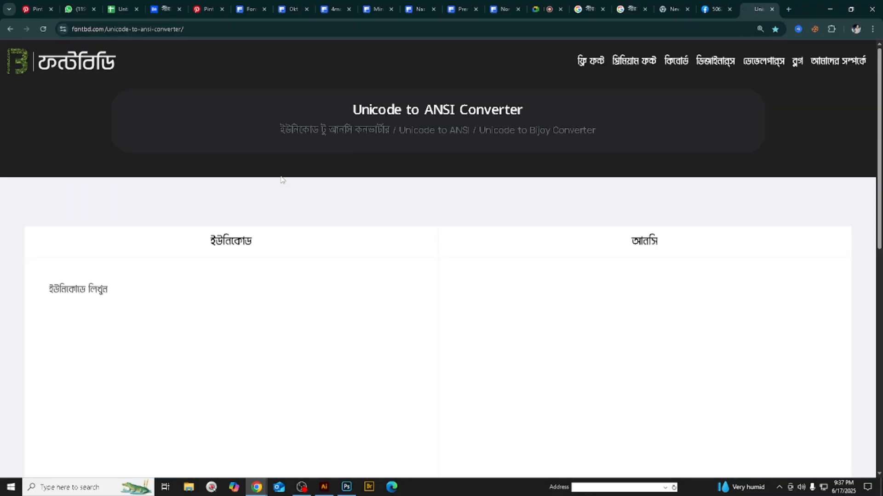
scroll(282, 179, down, 3)
click(111, 156)
key(ctrl+v)
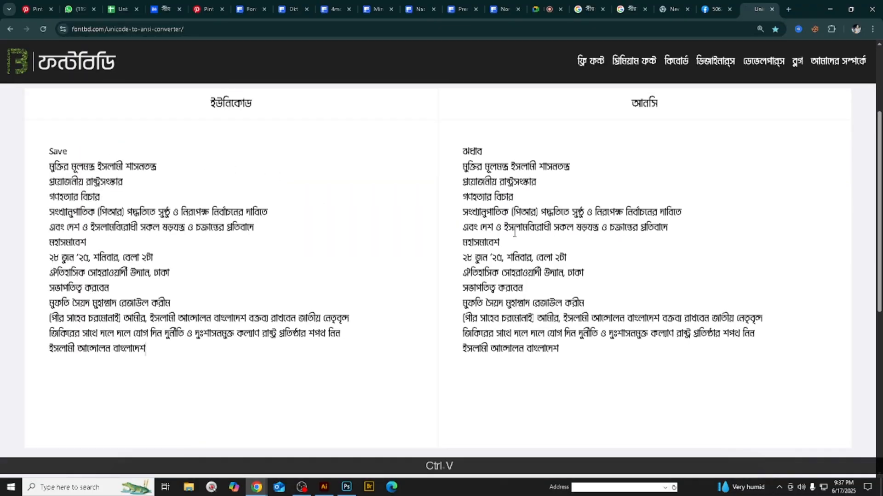
- Delete the stray word "Save" from the first line of the Unicode text
click(567, 229)
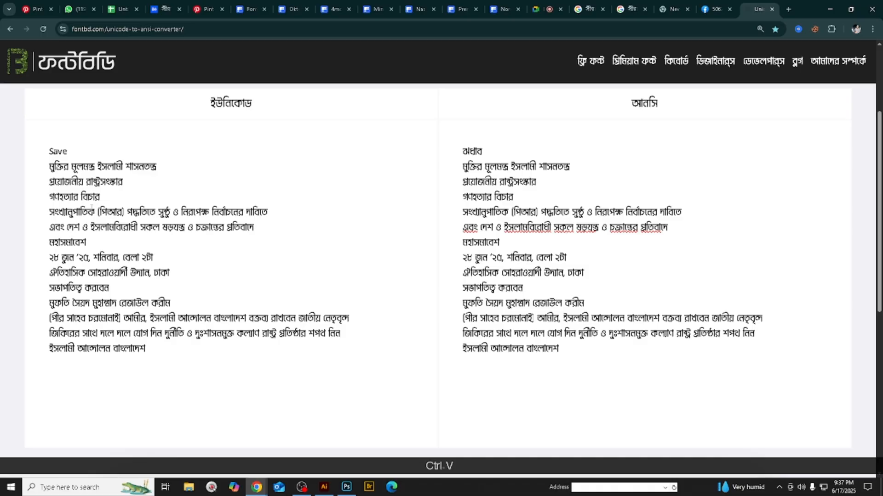
scroll(442, 276, up, 2)
drag(69, 244, 14, 248)
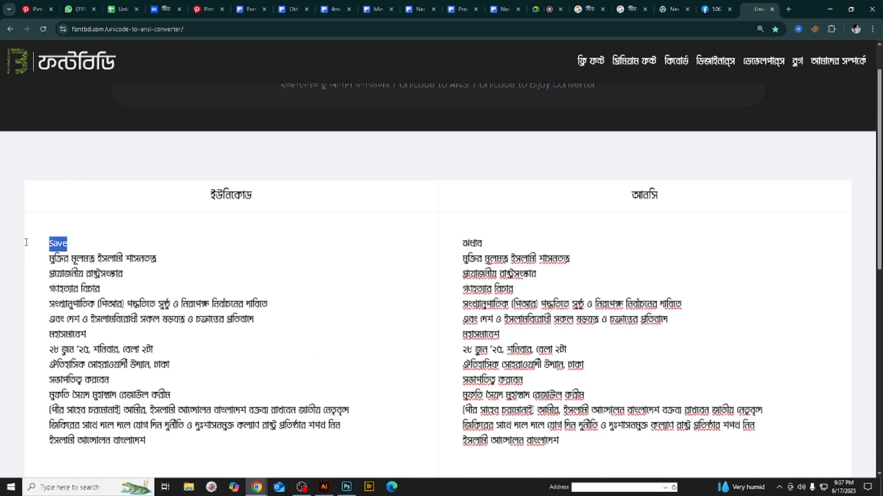
key(Delete)
click(238, 196)
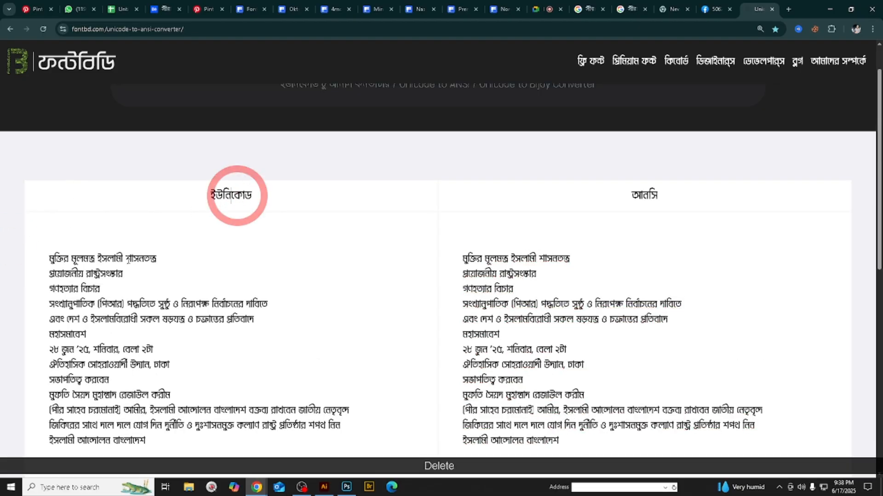
double_click(126, 259)
- Select all of the converted ANSI text and cut it to the clipboard
click(597, 254)
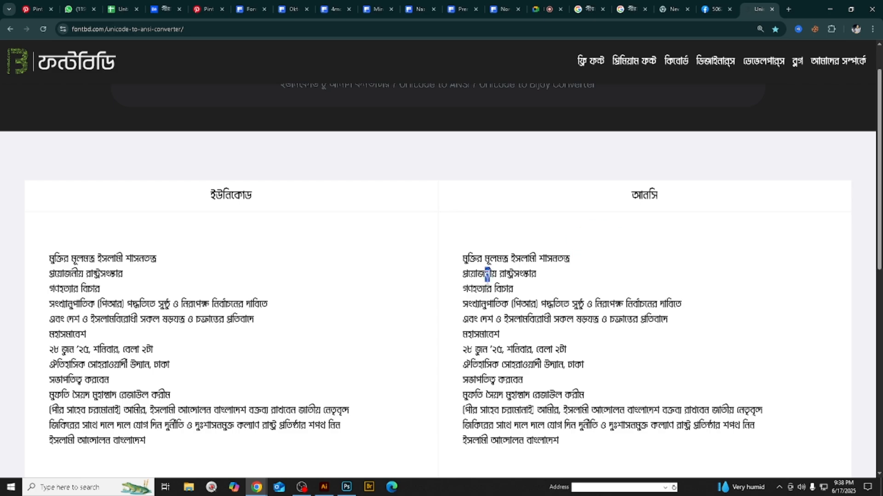
triple_click(487, 278)
key(ctrl+a)
key(ctrl+x)
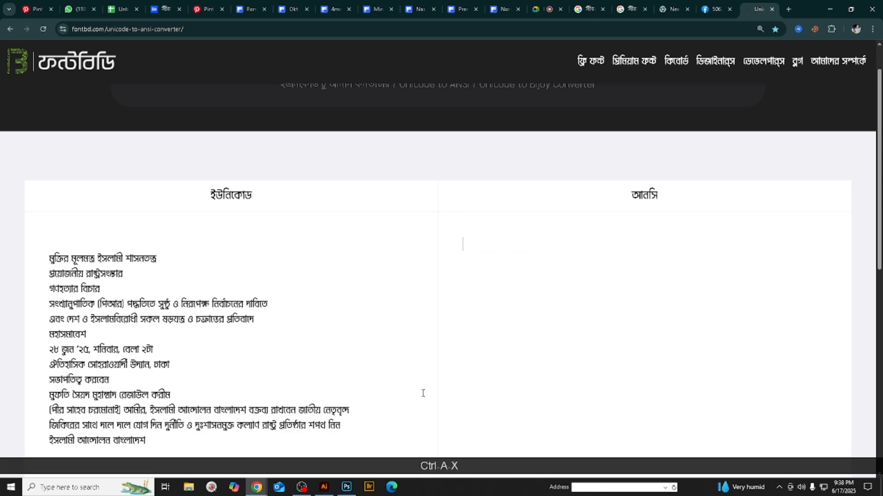
- Switch to Illustrator and paste the converted text onto the blank artboard beside the reference poster
click(324, 487)
scroll(636, 278, down, 1)
scroll(636, 277, up, 1)
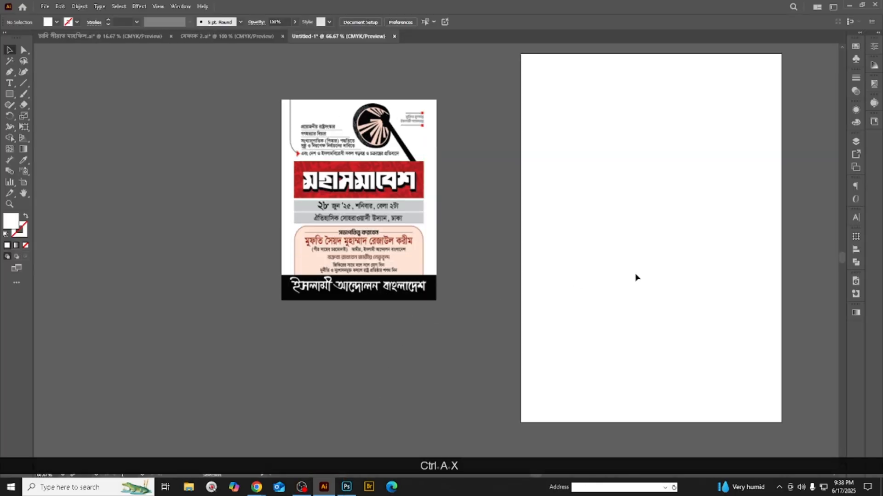
scroll(646, 263, up, 4)
key(ctrl+v)
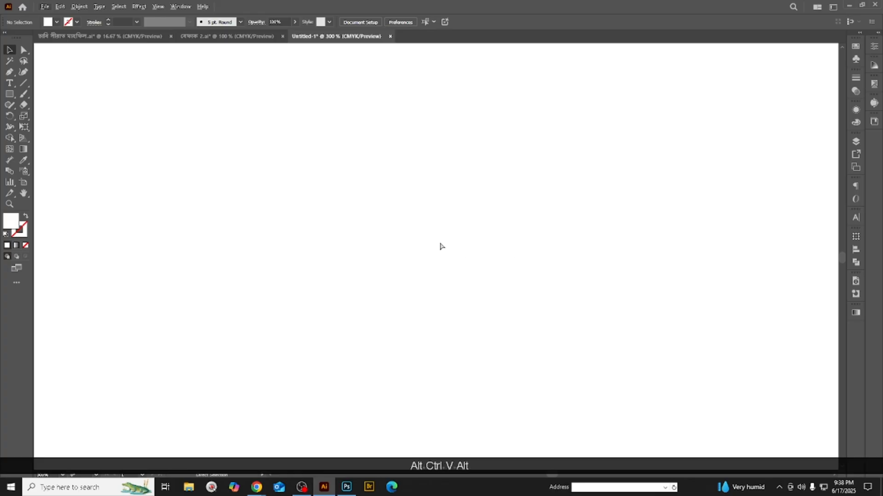
scroll(440, 247, down, 2)
scroll(399, 218, up, 2)
scroll(400, 198, up, 3)
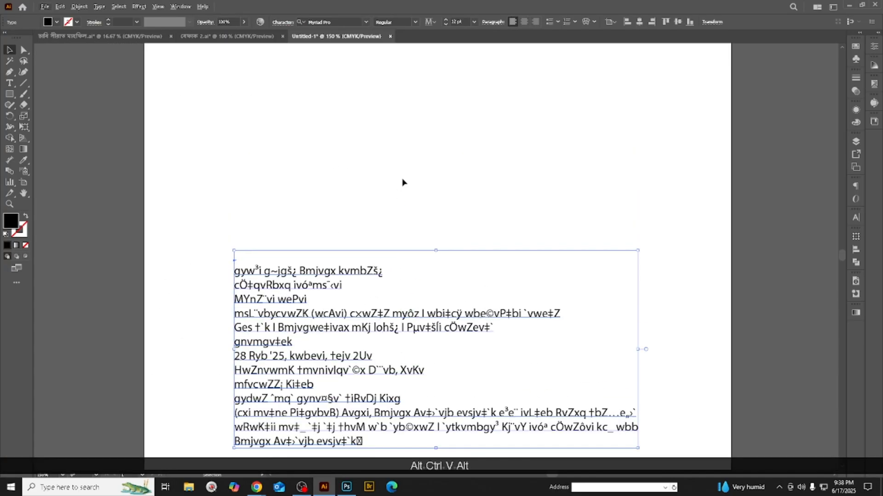
click(425, 188)
scroll(426, 187, down, 2)
- Set the pasted text block's font to SutonnyMJ and check the Bengali lettering
click(411, 301)
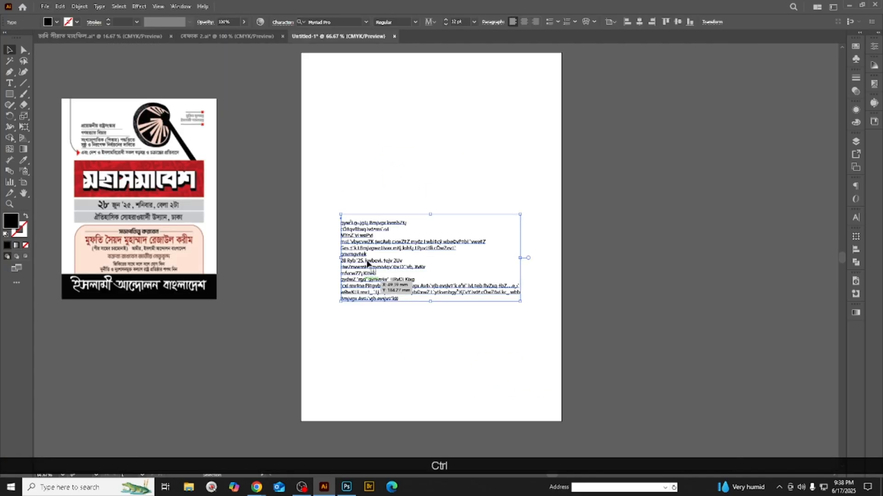
scroll(368, 262, up, 1)
key(ctrl+t)
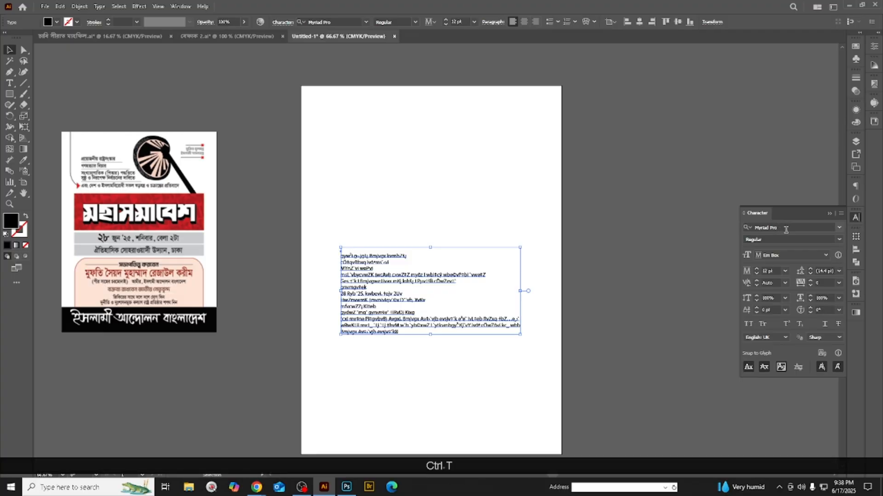
click(785, 230)
text(s)
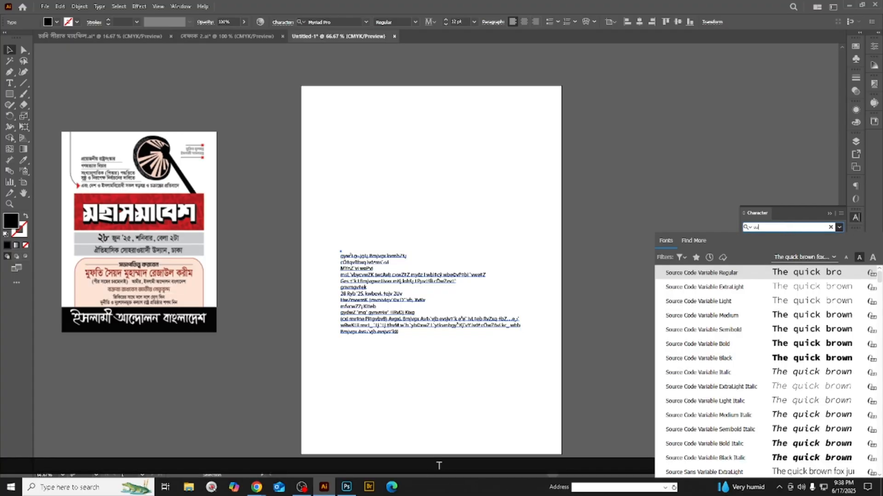
text(ut)
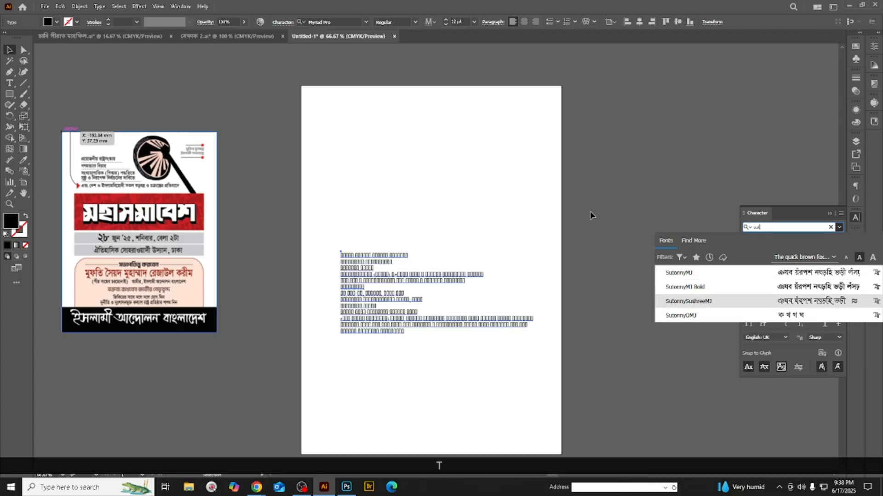
click(813, 273)
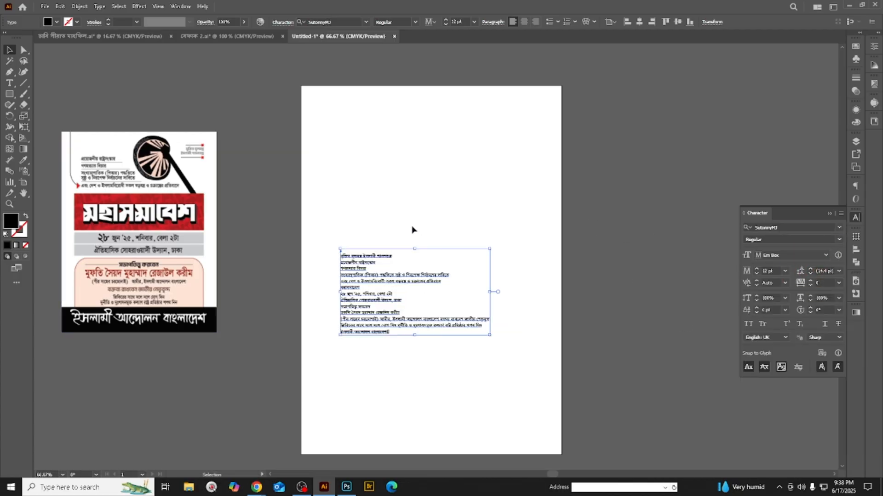
scroll(412, 230, up, 3)
scroll(375, 218, down, 2)
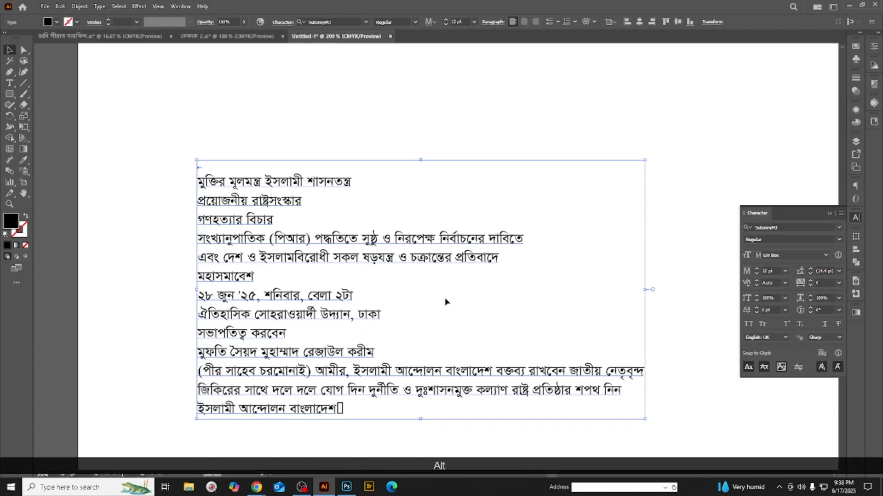
scroll(568, 260, down, 3)
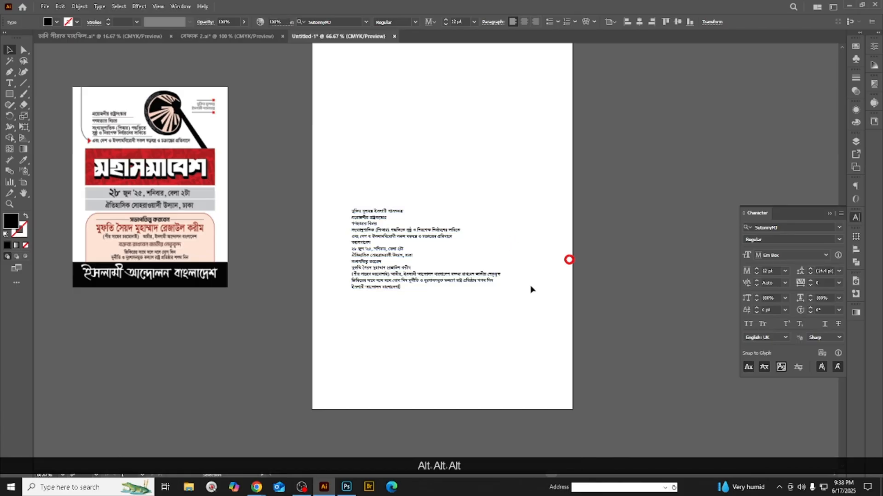
- Deselect the text block and inspect the lettering of all pasted Bengali lines on the artboard
click(569, 260)
scroll(290, 241, up, 4)
scroll(317, 280, down, 4)
scroll(284, 329, up, 2)
scroll(441, 288, up, 2)
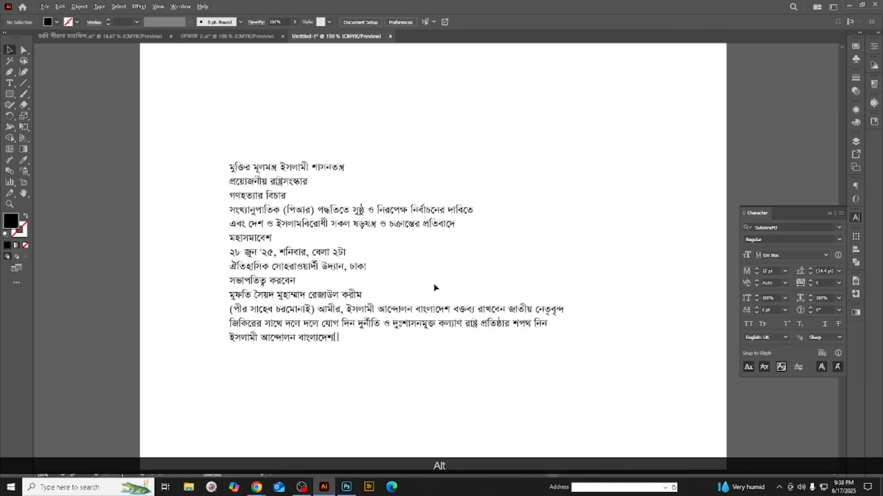
scroll(359, 273, down, 3)
scroll(198, 166, up, 2)
scroll(189, 183, down, 2)
- Enlarge the reference poster image proportionally to about 295 mm wide
click(169, 200)
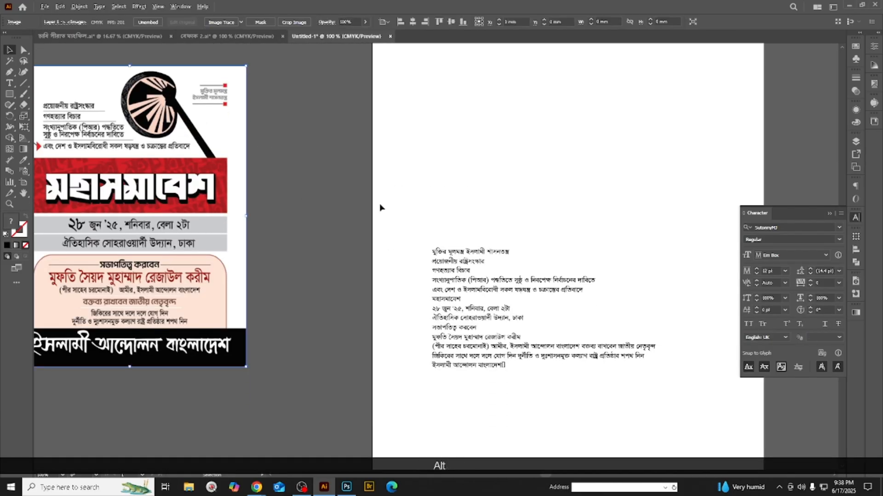
scroll(379, 208, down, 2)
scroll(187, 207, up, 2)
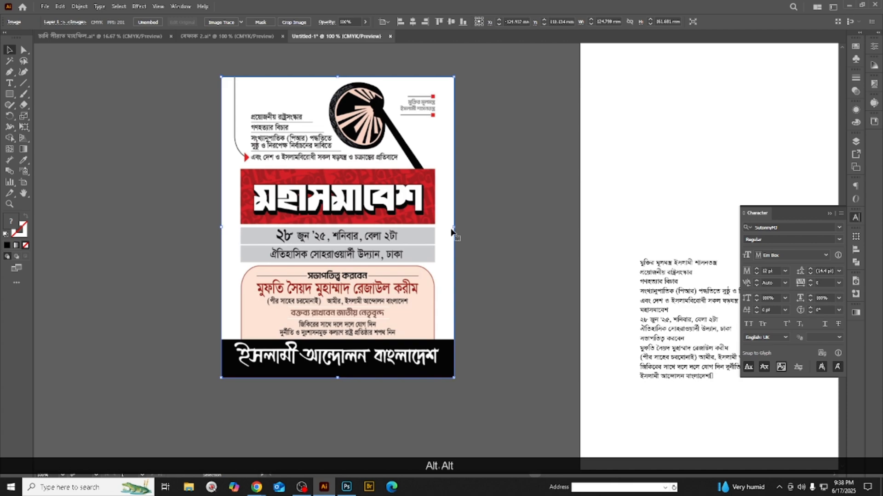
drag(454, 228, 611, 256)
scroll(372, 242, down, 3)
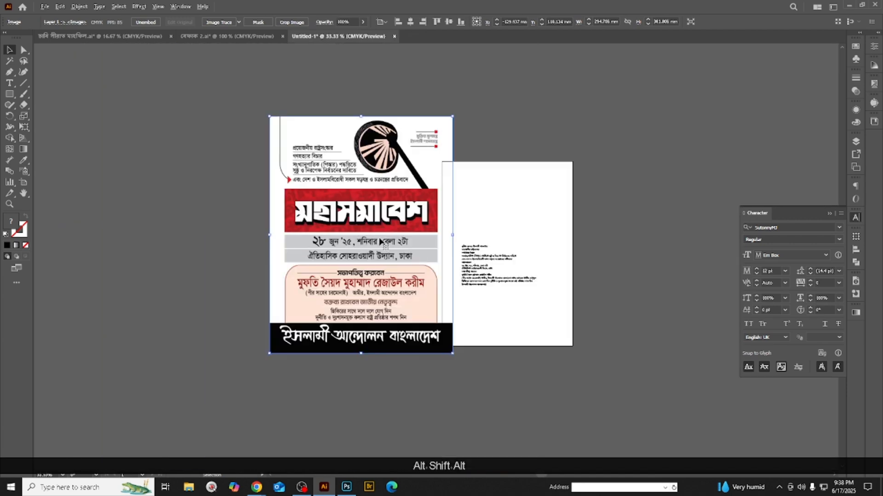
- Duplicate the enlarged poster image, cut the copy to the clipboard and switch to Photoshop
drag(367, 241, 389, 254)
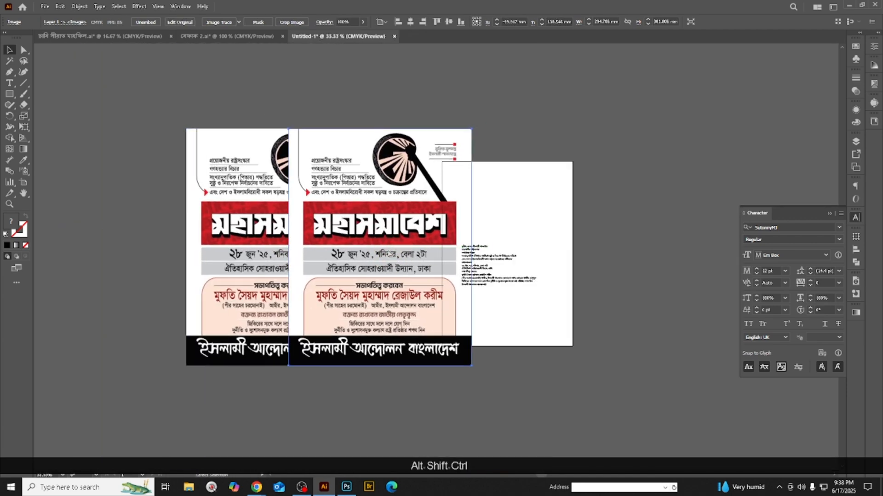
key(ctrl+x)
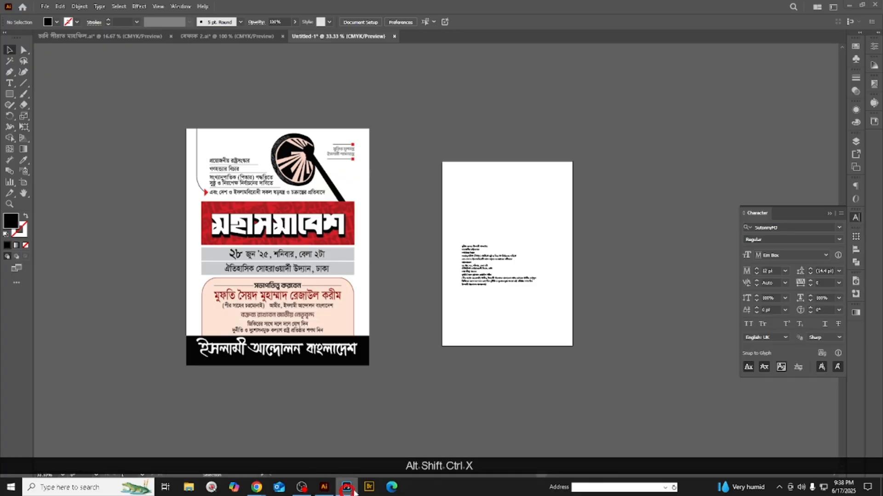
click(347, 487)
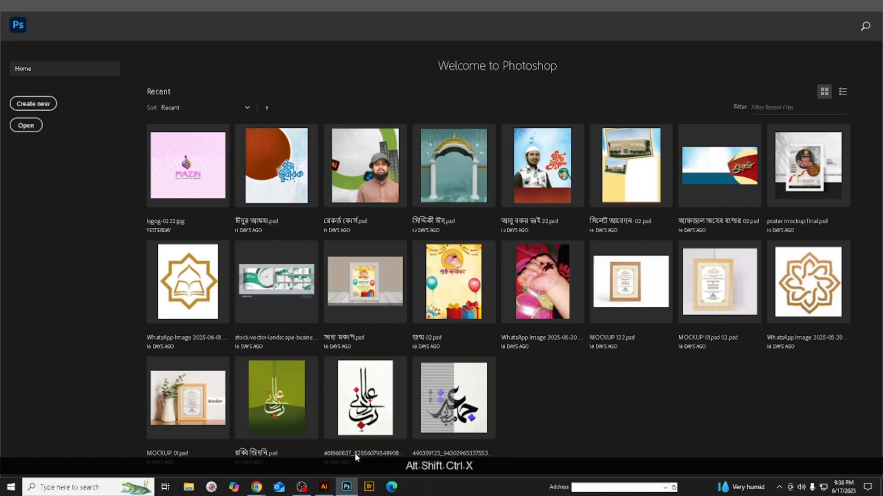
click(623, 5)
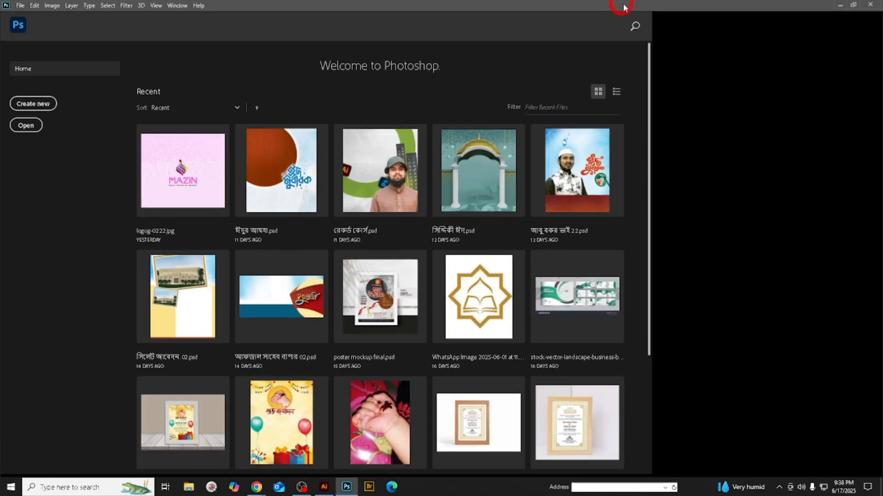
- Create a new document with the proposed settings and paste the poster into it as pixels
key(ctrl)
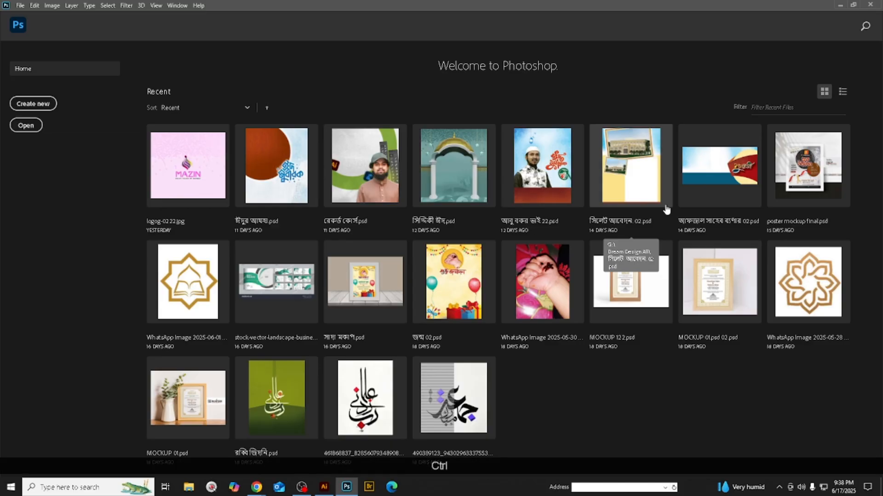
key(ctrl)
key(ctrl)
key(ctrl+n)
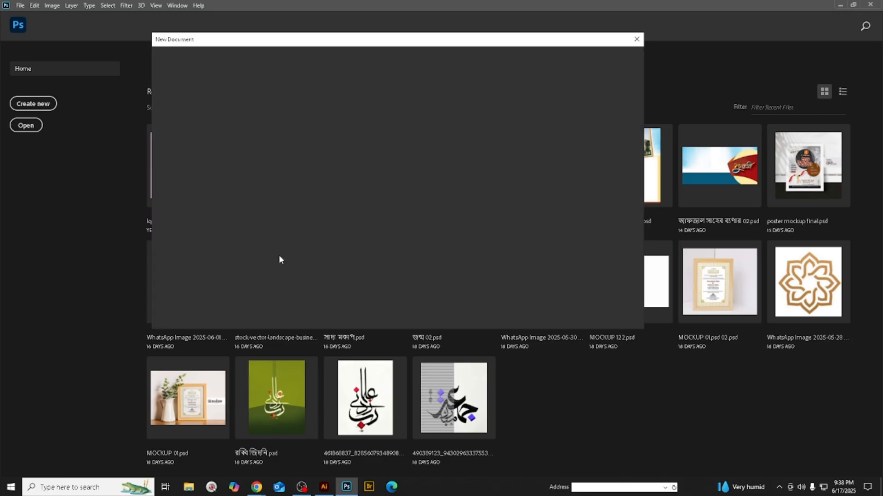
key(Return)
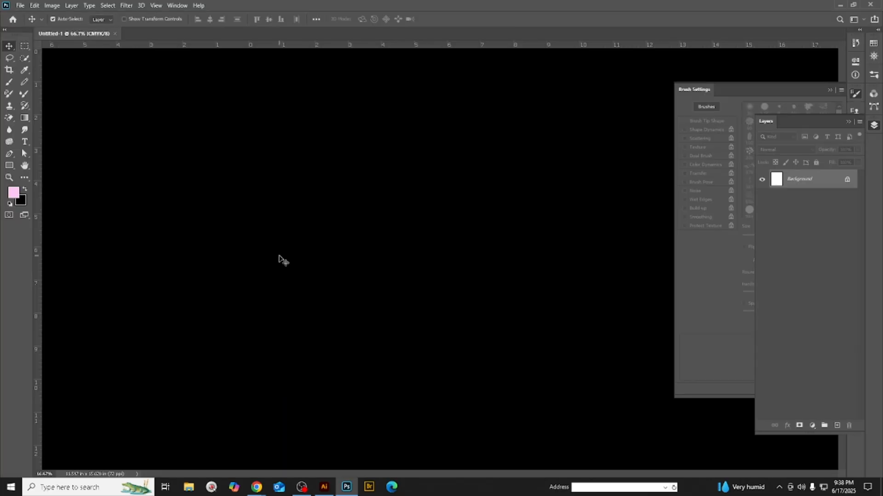
key(ctrl+v)
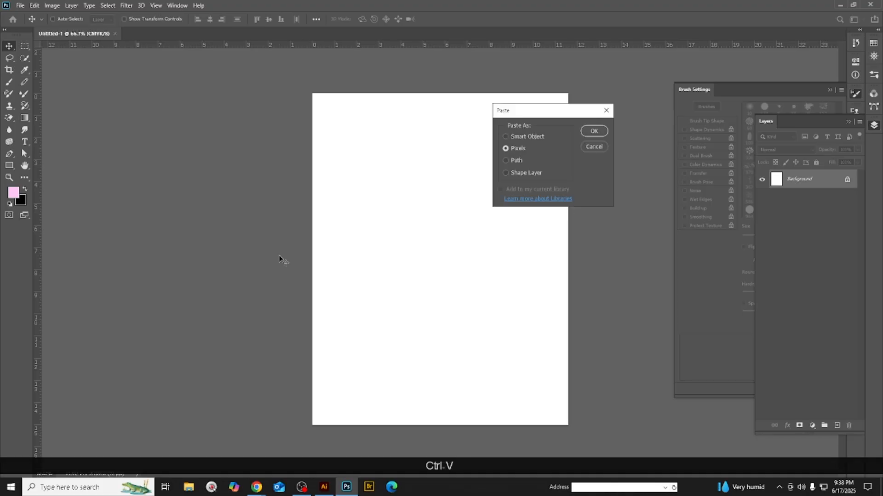
key(Return)
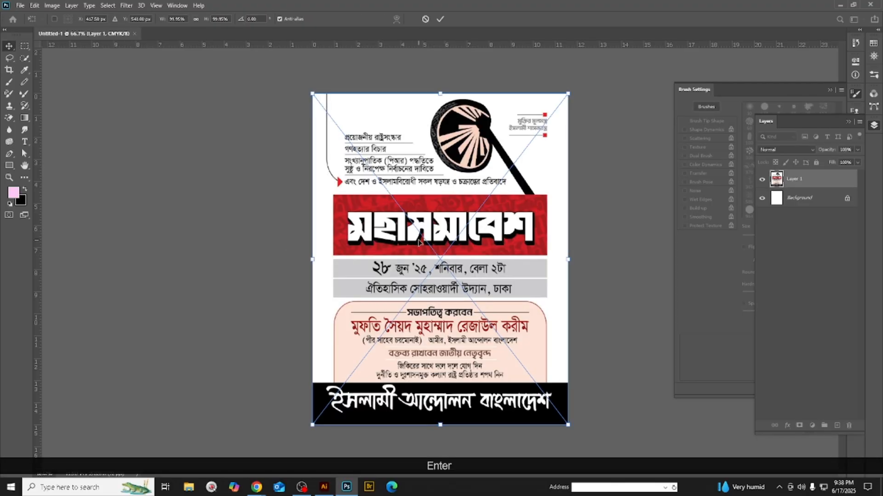
scroll(489, 326, up, 3)
scroll(478, 318, down, 3)
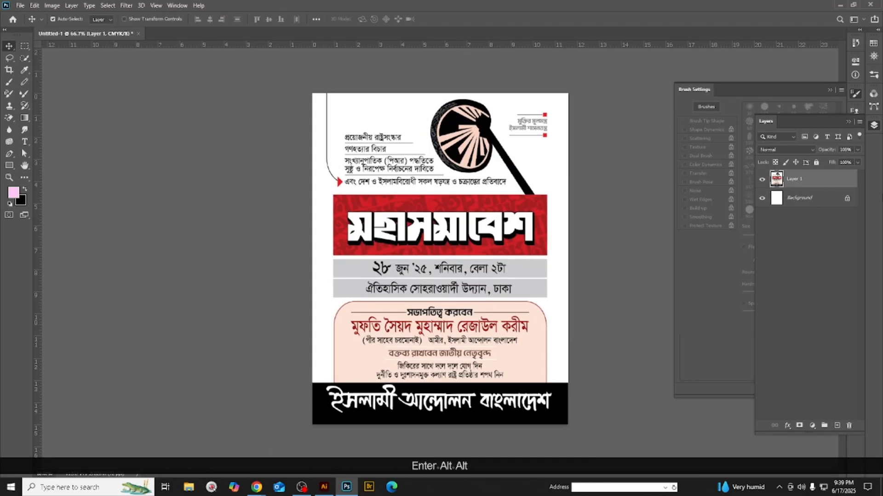
- Collapse the brush settings and convert the document to Grayscale, flattening its layers
click(857, 94)
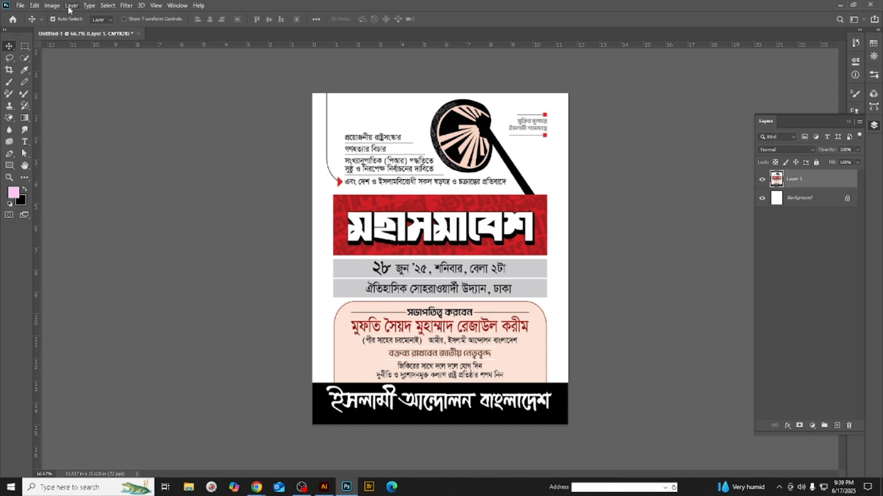
click(51, 6)
mouse_move(73, 19)
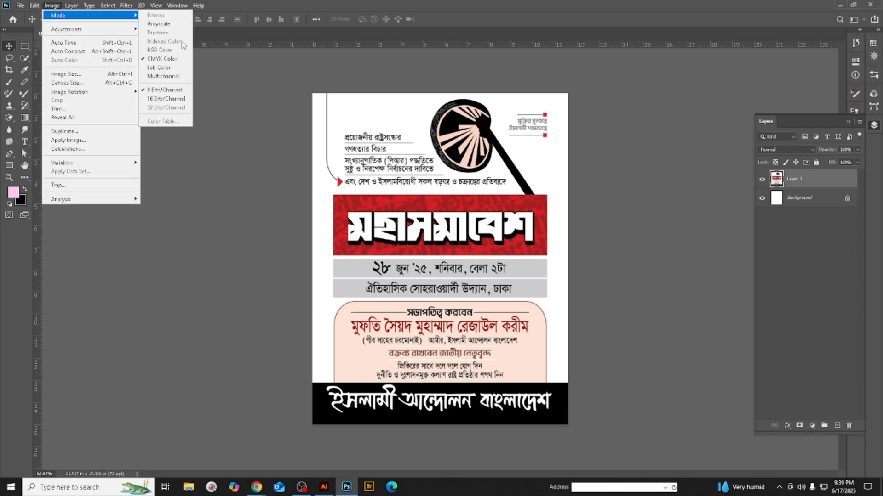
click(158, 24)
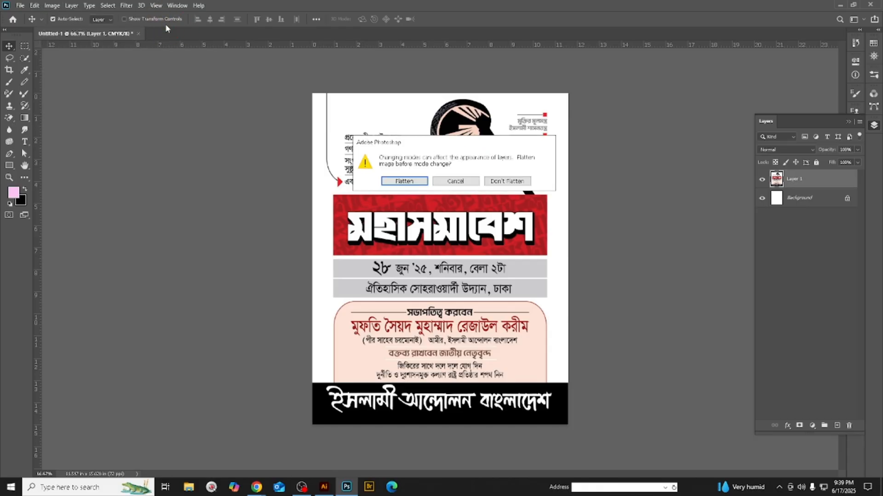
key(Return)
key(Return)
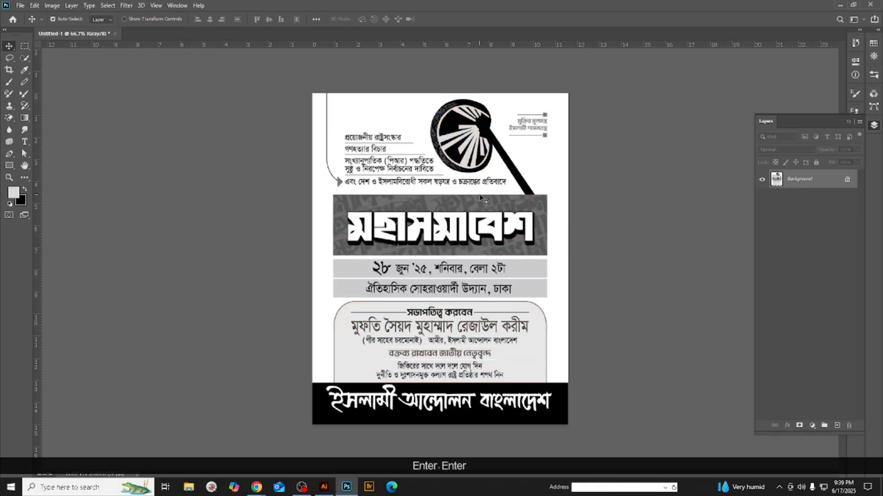
- Invert the grayscale poster's tones, toggling to compare, and keep the version with the black background
scroll(480, 197, up, 3)
scroll(535, 241, down, 2)
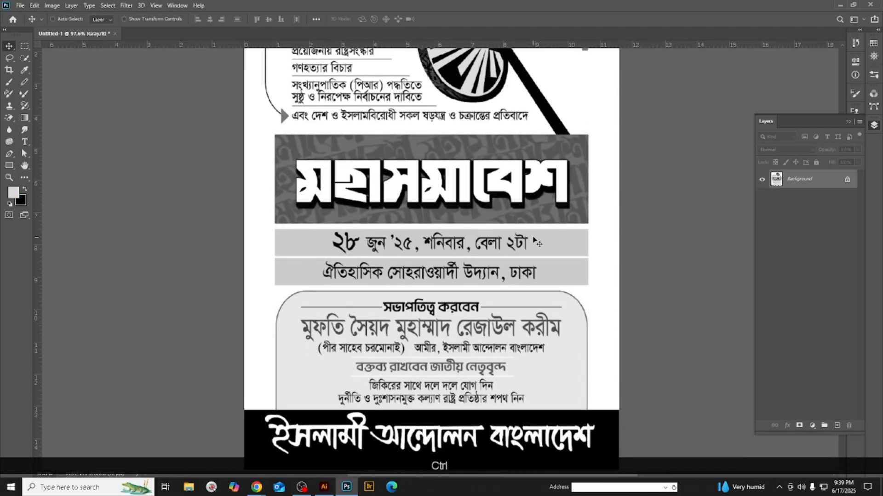
key(ctrl+i)
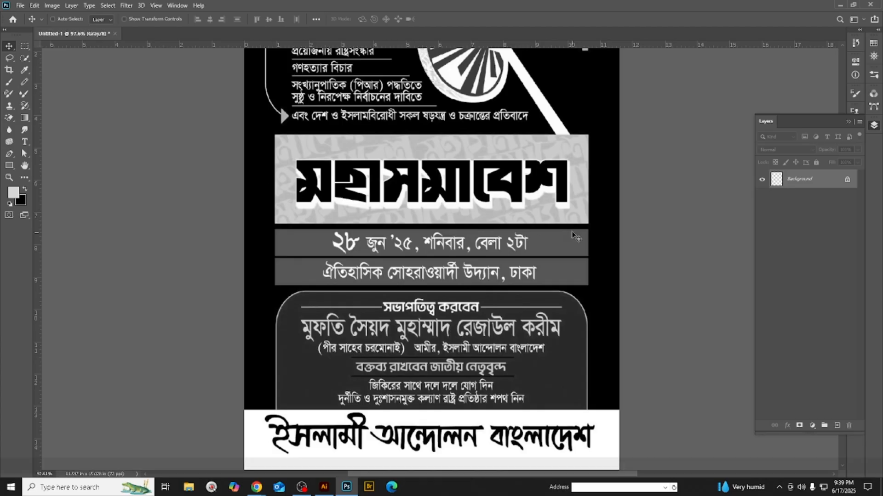
key(ctrl+i)
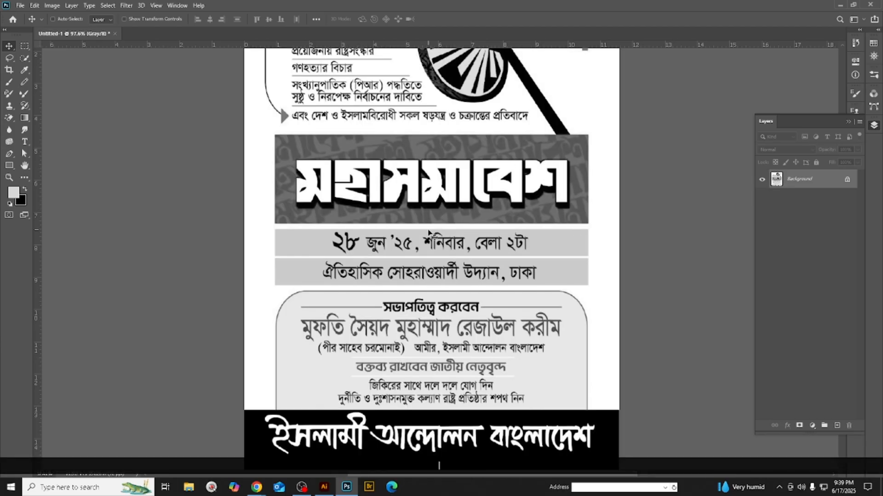
key(ctrl+i)
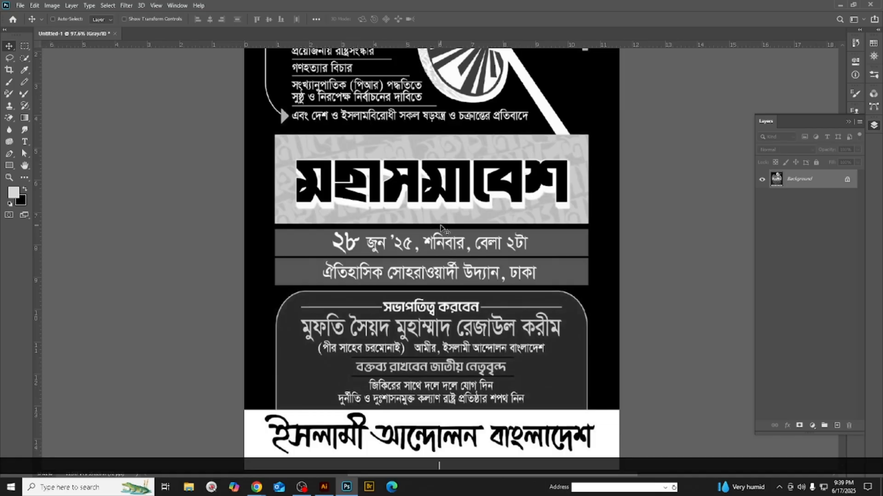
key(ctrl+i)
key(ctrl+i)
- Unlock the background layer and duplicate it
scroll(570, 188, up, 9)
scroll(747, 268, down, 6)
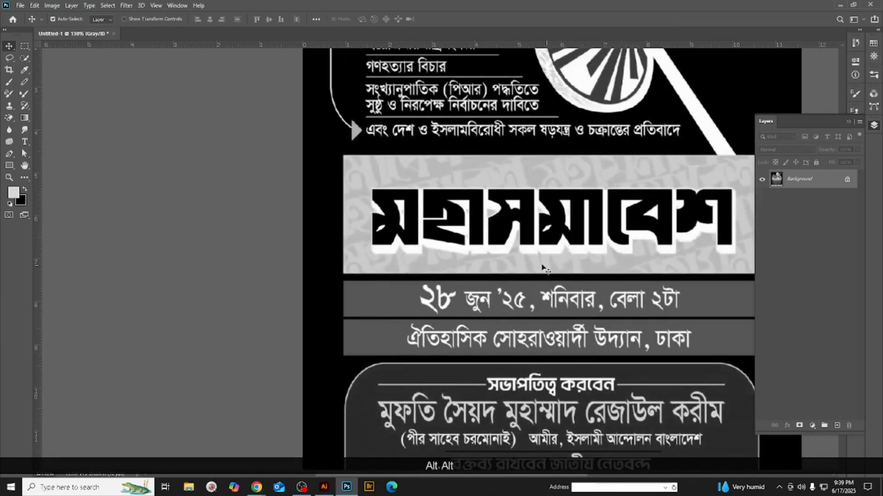
scroll(299, 239, down, 6)
click(846, 181)
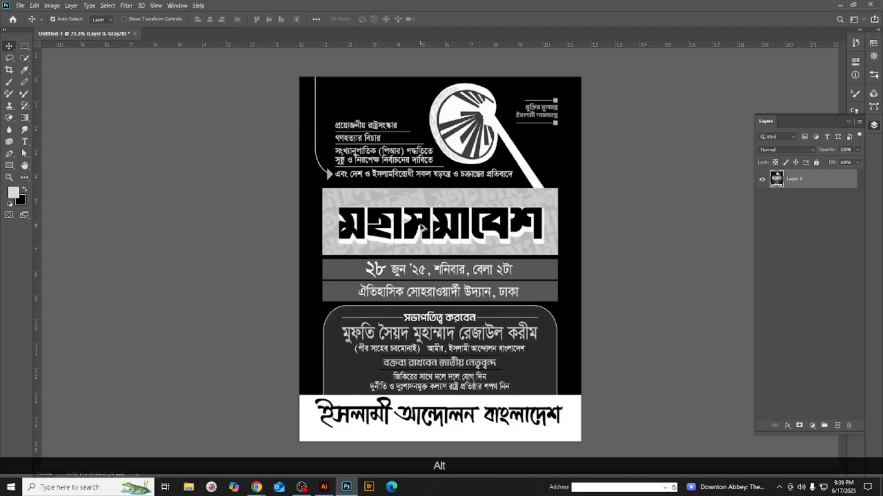
scroll(605, 229, up, 2)
key(ctrl+j)
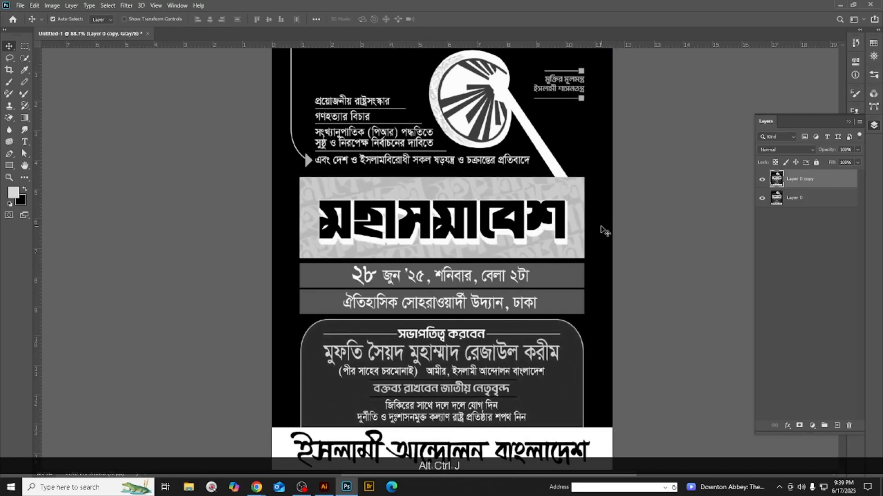
- Apply Levels to the duplicated layer with input values of 55, 0.26 and 168 for stark black-and-white contrast
key(ctrl)
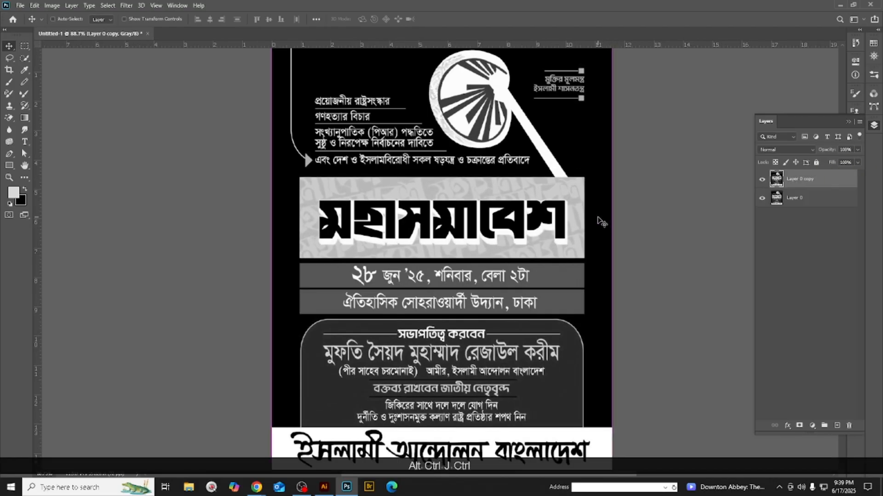
key(ctrl+l)
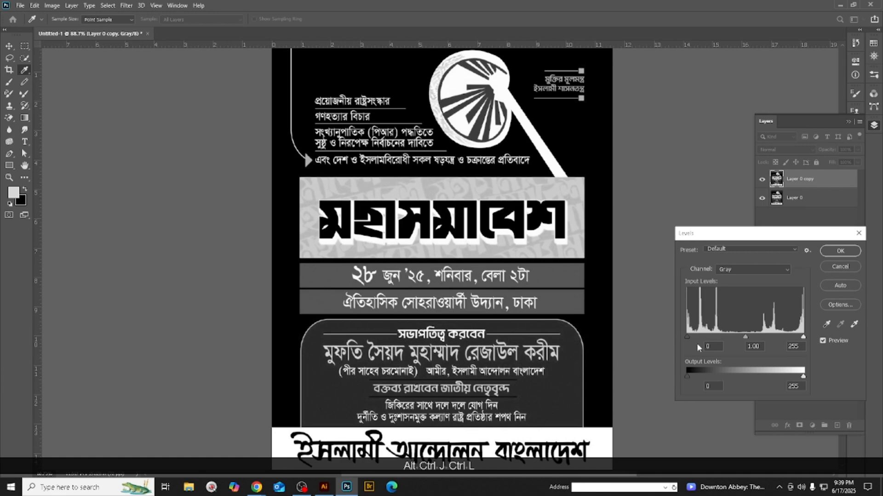
drag(686, 338, 712, 338)
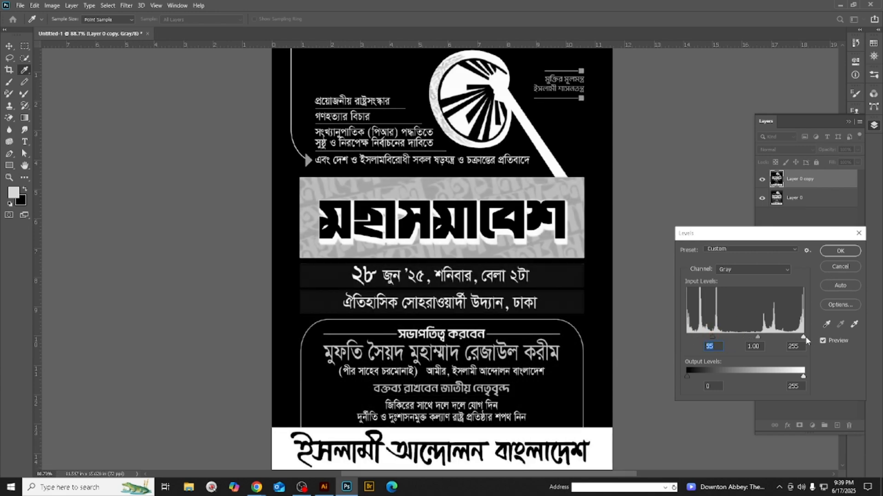
drag(804, 339, 764, 337)
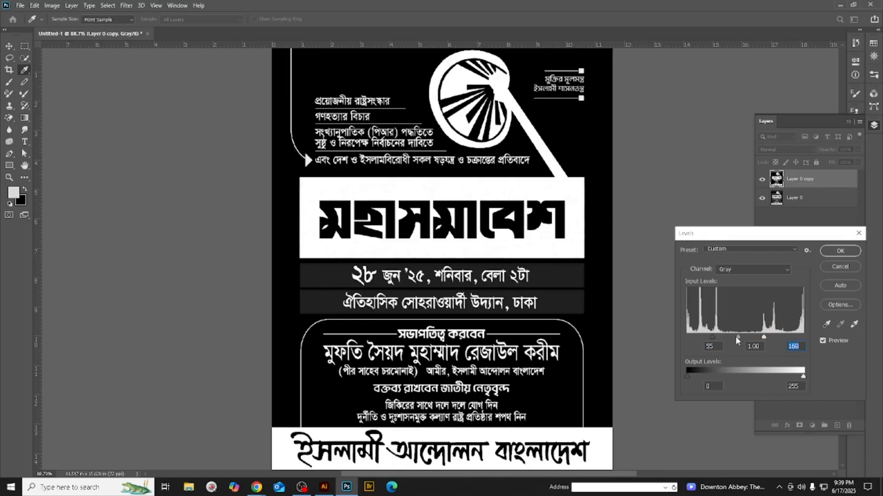
drag(734, 339, 755, 337)
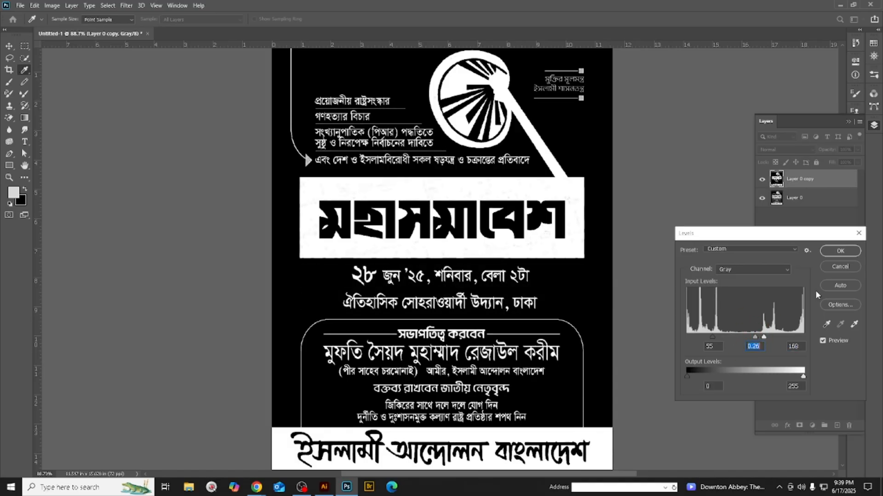
click(838, 252)
- Invert the high-contrast layer as a preview and revert it to white lettering on black
alt+scroll(439, 250, up, 3)
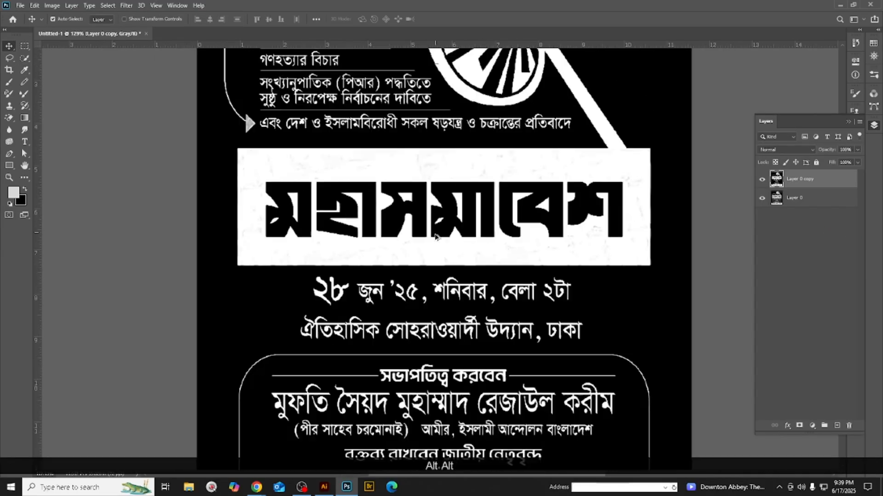
key(ctrl)
key(ctrl+i)
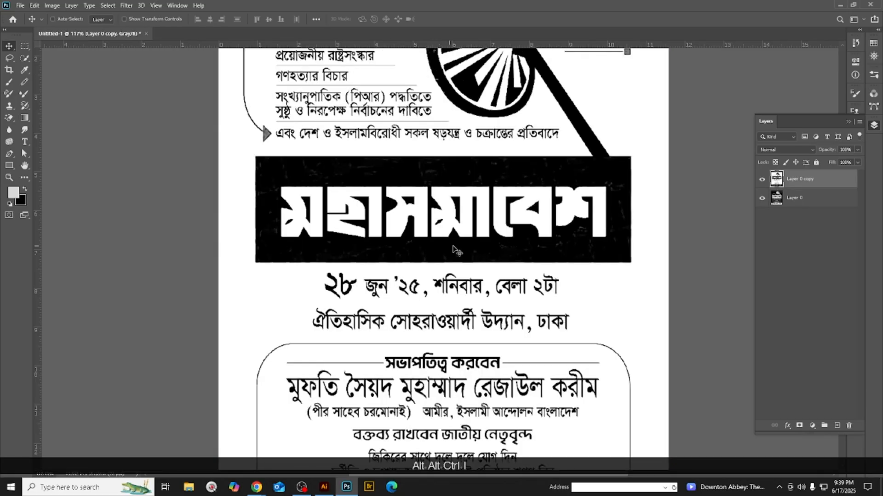
key(ctrl+i)
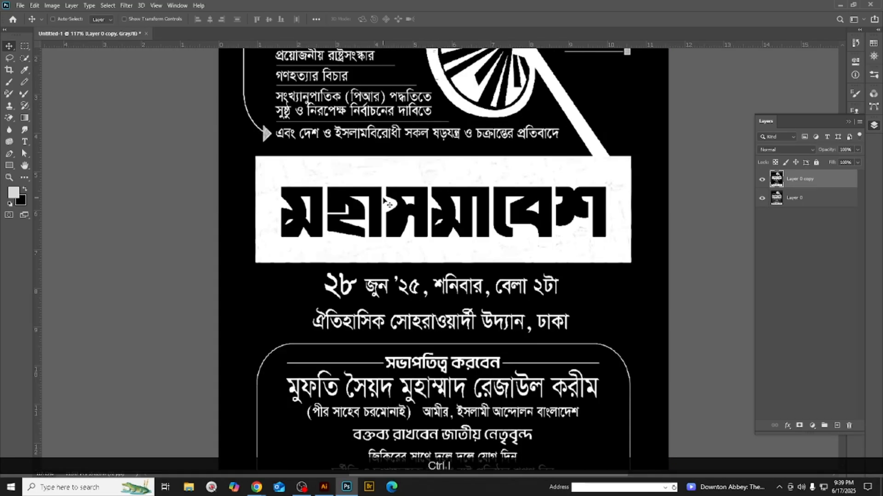
alt+scroll(436, 246, down, 3)
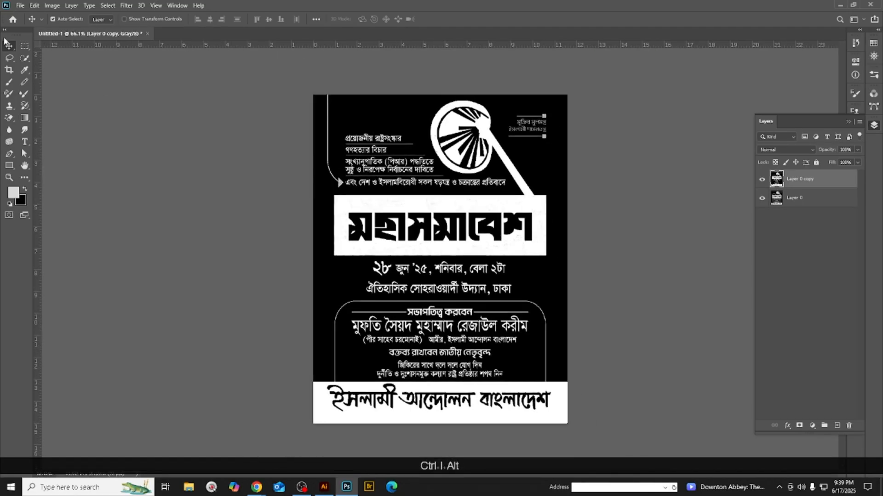
- Transfer the high-contrast black-and-white poster layer into the Illustrator document, over the artboard area
alt+scroll(465, 205, down, 1)
drag(477, 173, 452, 230)
alt+scroll(570, 257, up, 1)
alt+scroll(570, 256, down, 1)
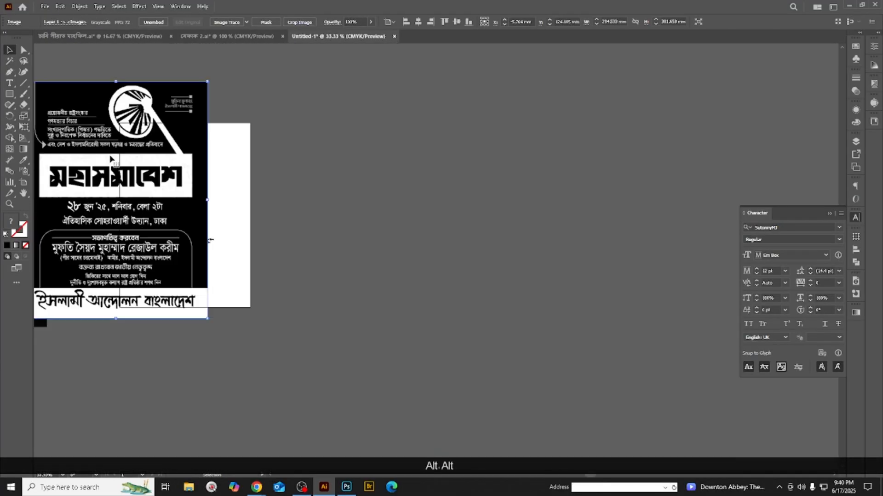
- Shrink the black-and-white poster image proportionally to about 90 × 117 mm beside the artboard and place a copy next to it
drag(115, 162, 469, 216)
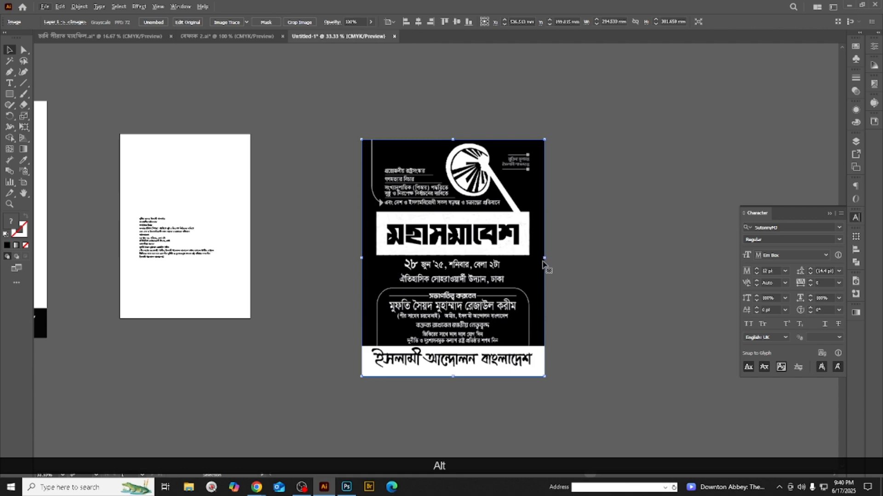
drag(544, 258, 416, 258)
scroll(270, 236, up, 4)
drag(307, 232, 525, 211)
scroll(316, 237, down, 2)
scroll(354, 221, up, 1)
scroll(408, 226, up, 3)
- Trace the black-and-white poster copy nearer the artboard with Image Trace's default preset
click(323, 233)
scroll(421, 256, down, 3)
scroll(412, 260, up, 1)
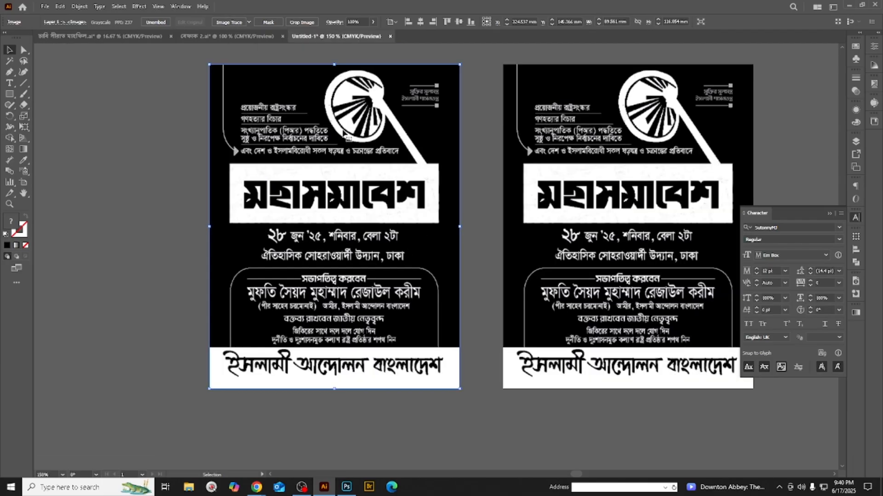
click(148, 183)
click(366, 221)
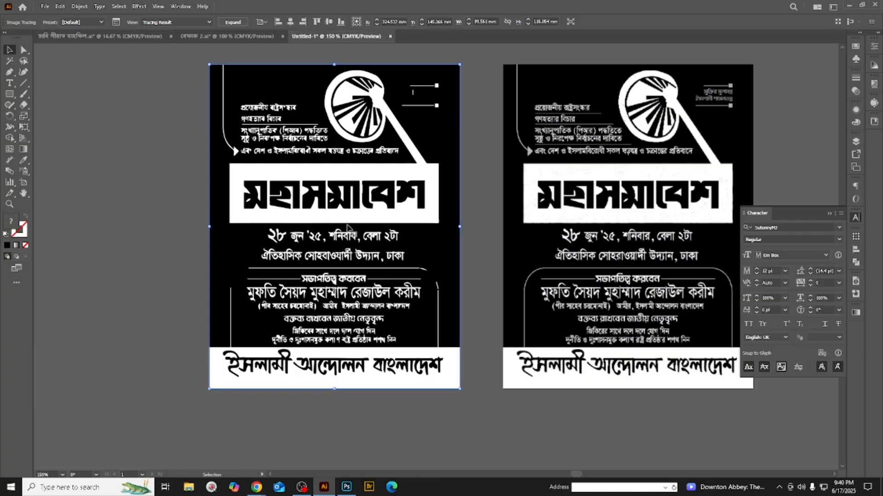
scroll(303, 233, up, 1)
scroll(301, 233, up, 1)
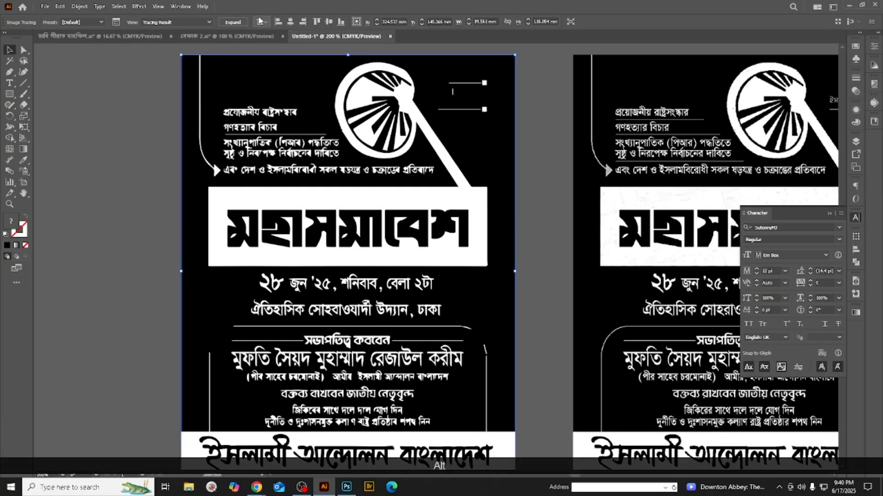
- Set the advanced tracing options of the traced poster to ignore the white colour
click(116, 23)
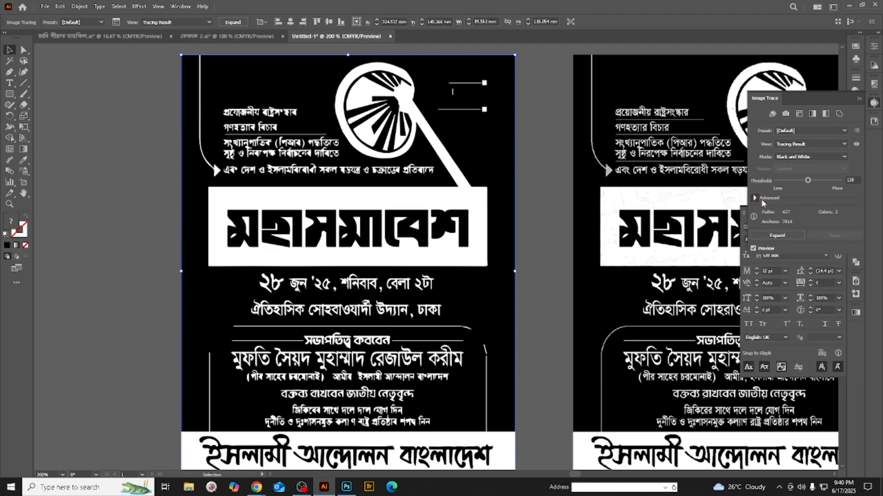
click(873, 102)
click(856, 216)
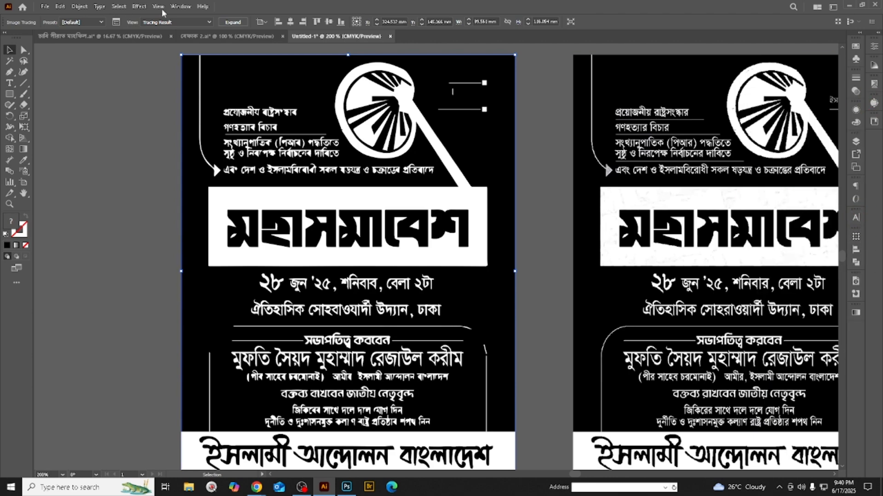
click(116, 23)
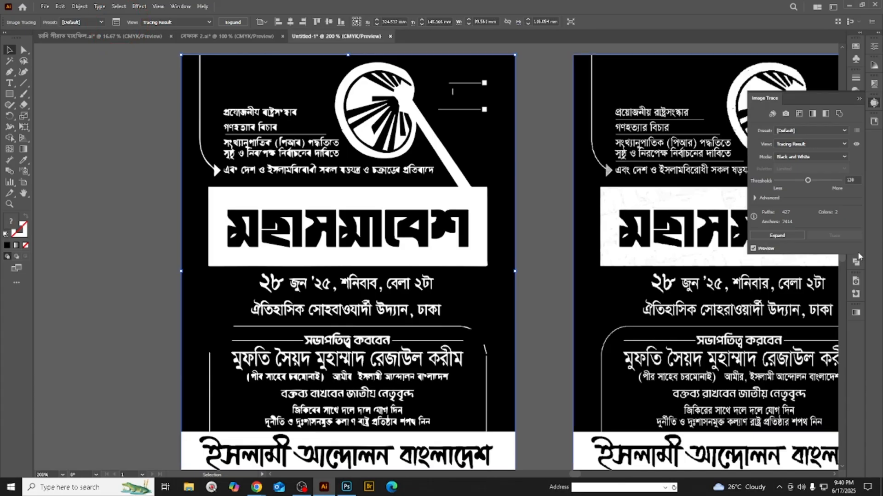
click(755, 198)
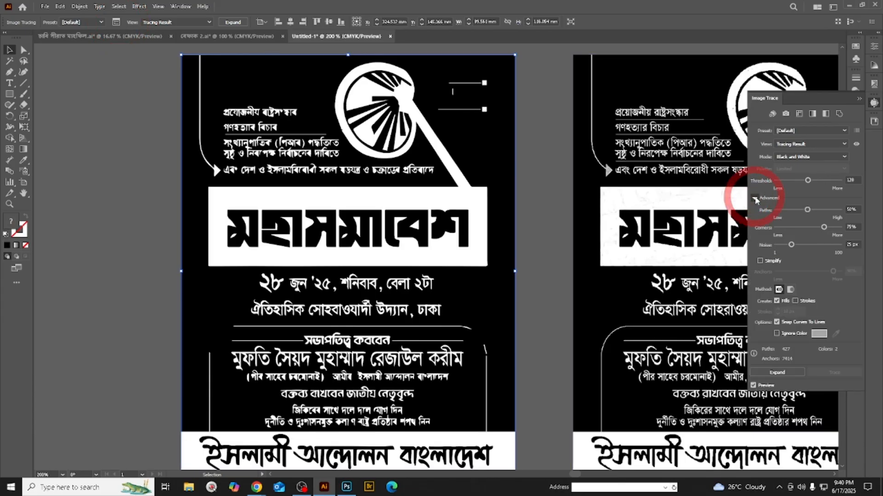
click(777, 334)
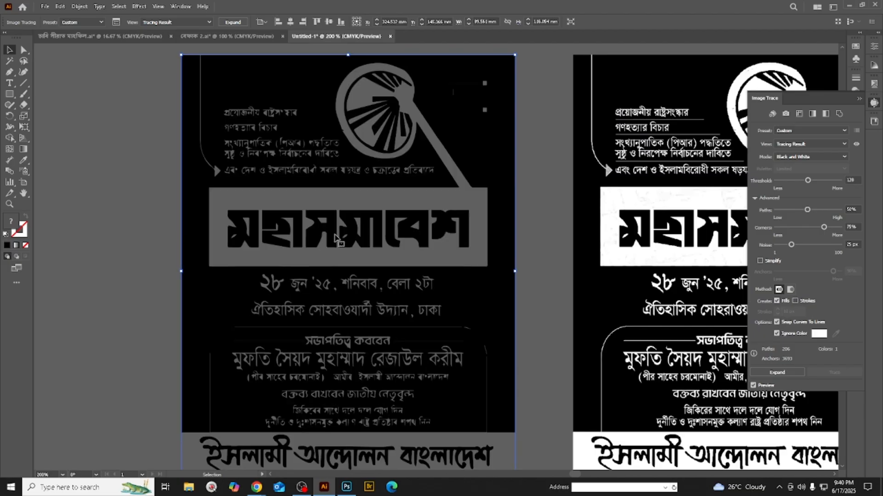
click(875, 102)
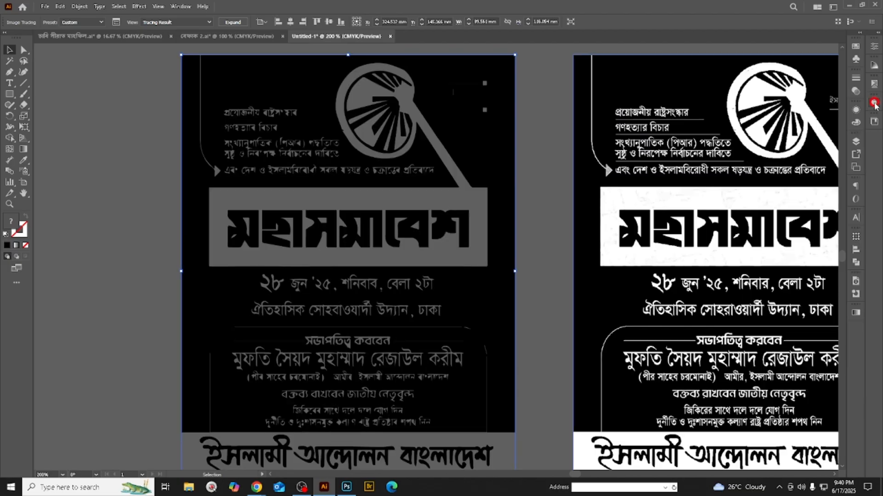
- Expand the traced poster into vector shapes and ungroup them
click(233, 22)
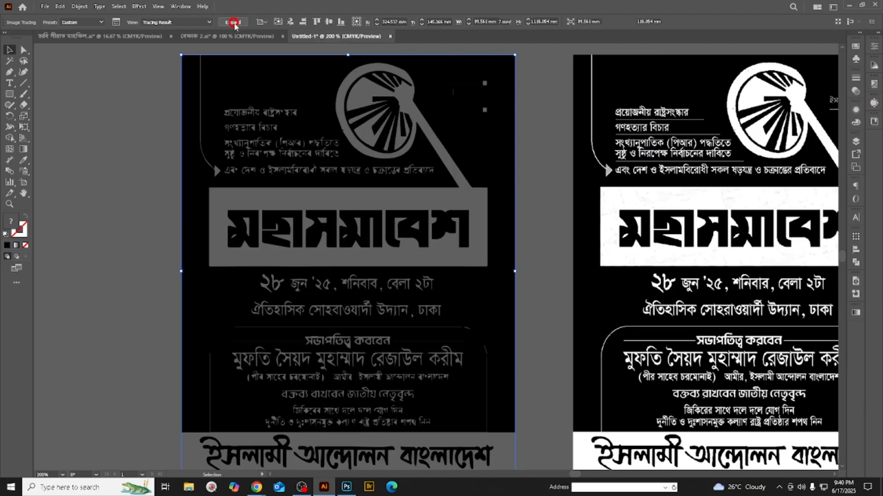
scroll(483, 198, down, 1)
alt+scroll(505, 195, down, 2)
right_click(439, 168)
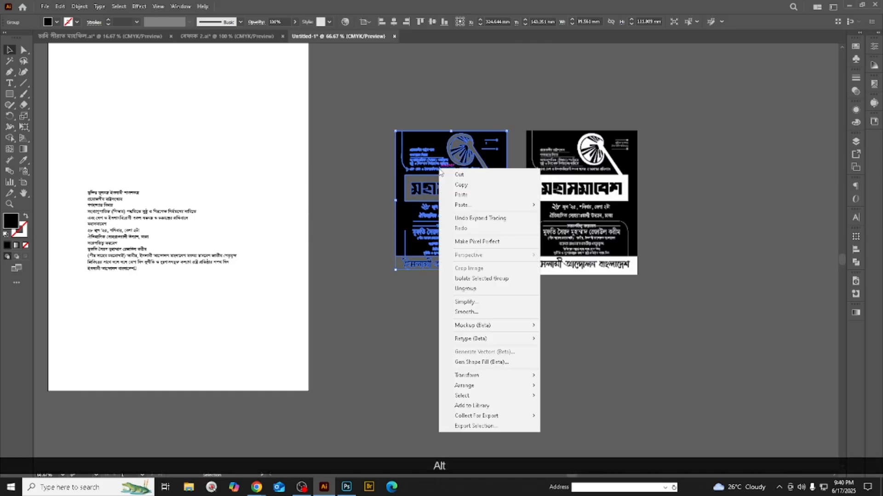
click(464, 289)
click(539, 322)
- Separate the bottom lettering "ইসলামী আন্দোলন বাংলাদেশ" by moving it well below the traced poster
scroll(496, 243, up, 2)
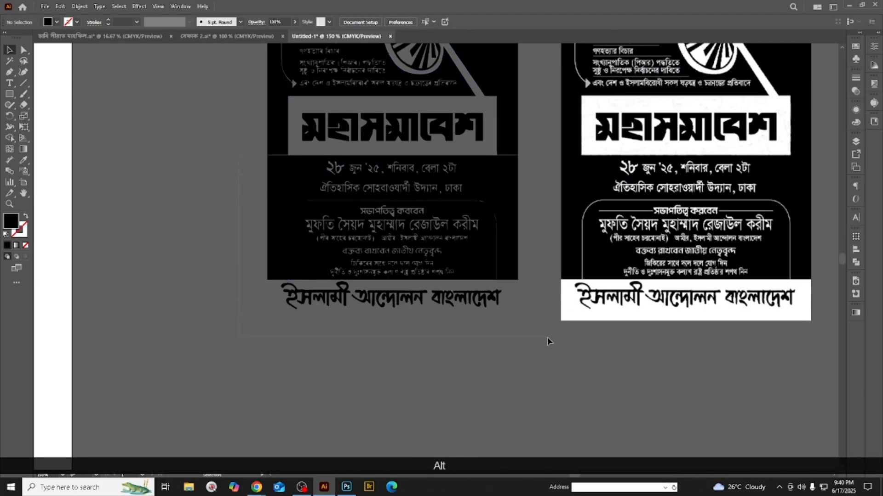
key(ctrl+a)
click(516, 361)
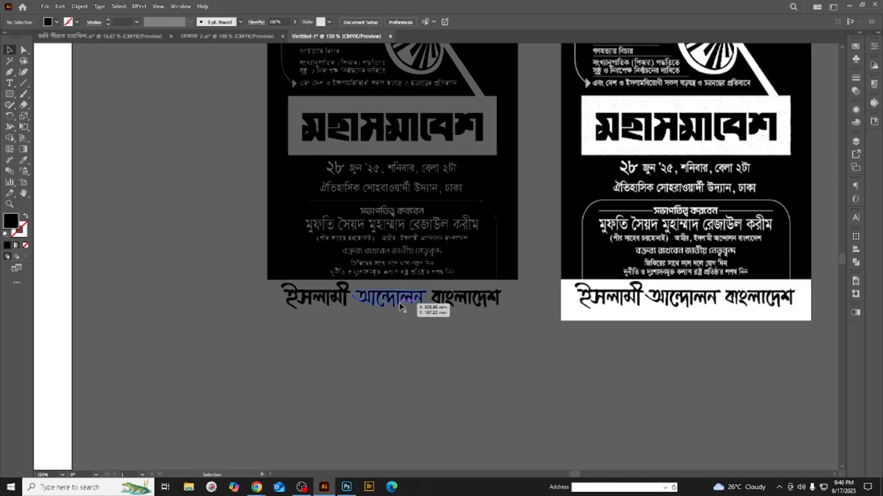
scroll(407, 305, up, 3)
scroll(666, 344, down, 1)
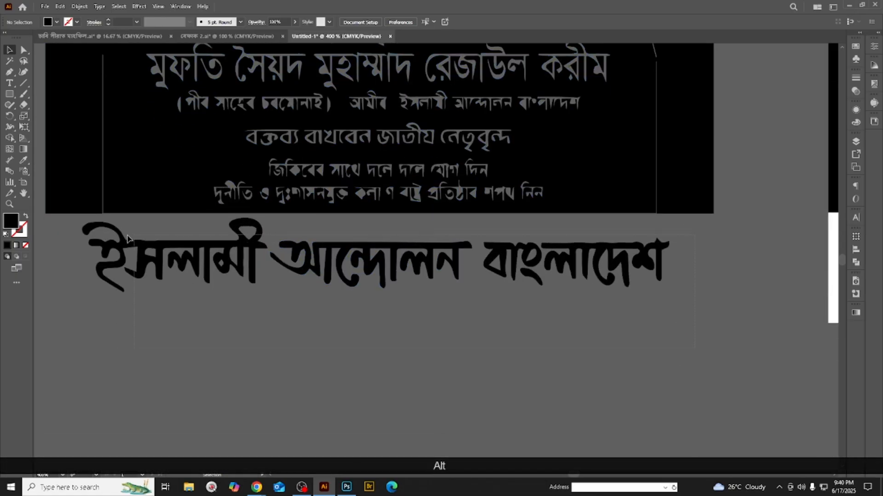
click(63, 235)
scroll(501, 232, down, 2)
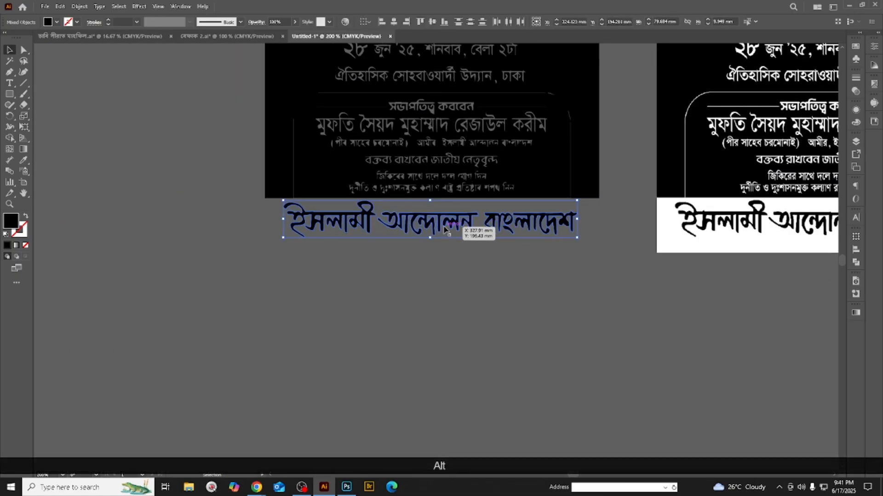
drag(436, 238, 432, 356)
scroll(496, 335, up, 2)
click(536, 315)
scroll(537, 313, down, 1)
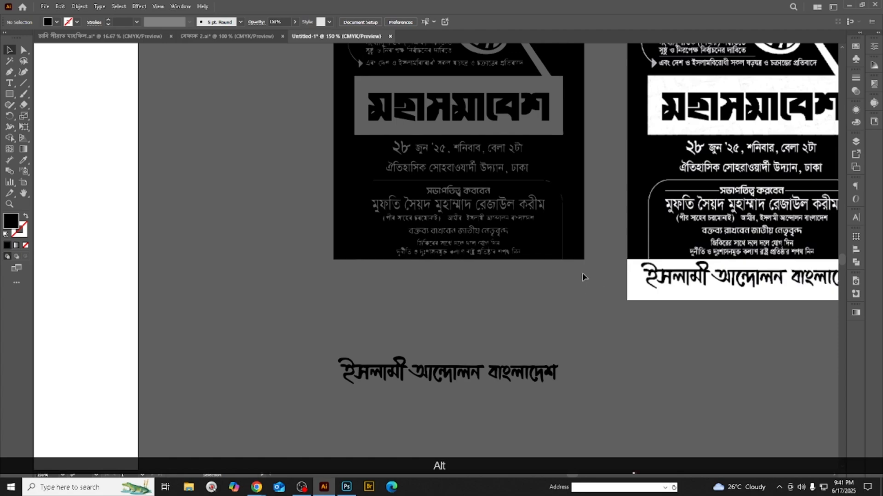
- Delete the traced black background, the round emblem and the leftover specks, keeping the "মহাসমাবেশ" lettering
drag(593, 265, 271, 158)
drag(282, 127, 282, 134)
key(BackSpace)
scroll(287, 242, up, 3)
scroll(306, 150, up, 3)
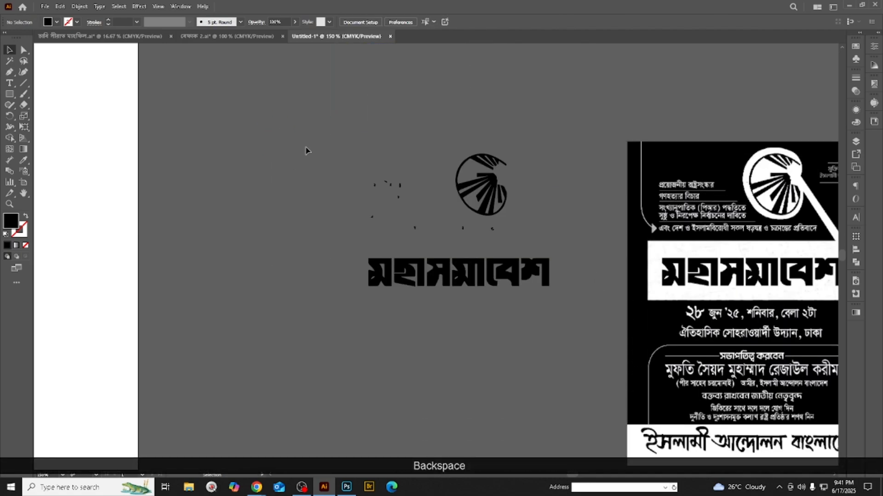
drag(555, 241, 554, 240)
key(BackSpace)
scroll(391, 221, down, 1)
- Move the "মহাসমাবেশ" lettering directly above the "ইসলামী আন্দোলন বাংলাদেশ" lettering
drag(305, 194, 588, 273)
scroll(469, 234, down, 2)
scroll(400, 211, up, 1)
scroll(402, 213, up, 2)
drag(476, 118, 428, 335)
scroll(418, 258, down, 5)
scroll(453, 363, up, 4)
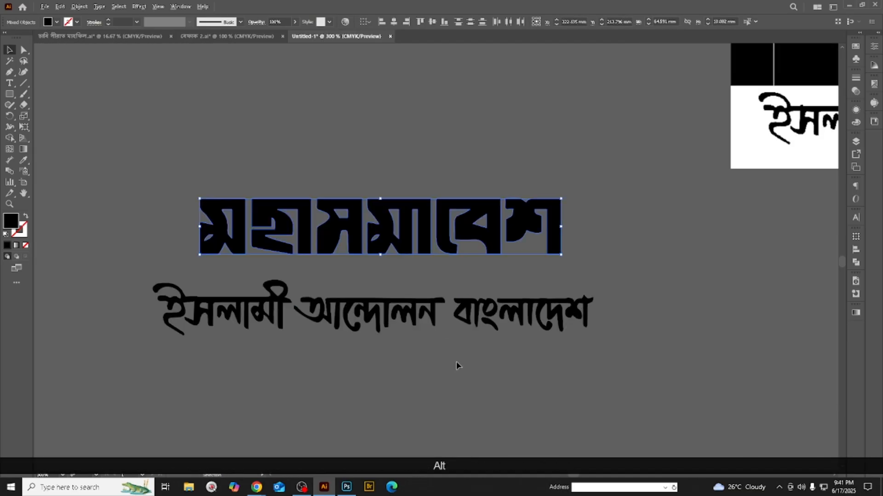
- Move the remaining black-and-white poster image beside the extracted lettering and compare the letter shapes
scroll(377, 202, down, 3)
click(398, 161)
drag(632, 129, 626, 342)
scroll(528, 331, up, 2)
drag(520, 308, 506, 219)
scroll(499, 203, down, 2)
scroll(439, 158, up, 2)
scroll(426, 149, up, 1)
scroll(589, 251, down, 1)
drag(644, 249, 592, 183)
scroll(271, 241, up, 3)
scroll(268, 244, up, 1)
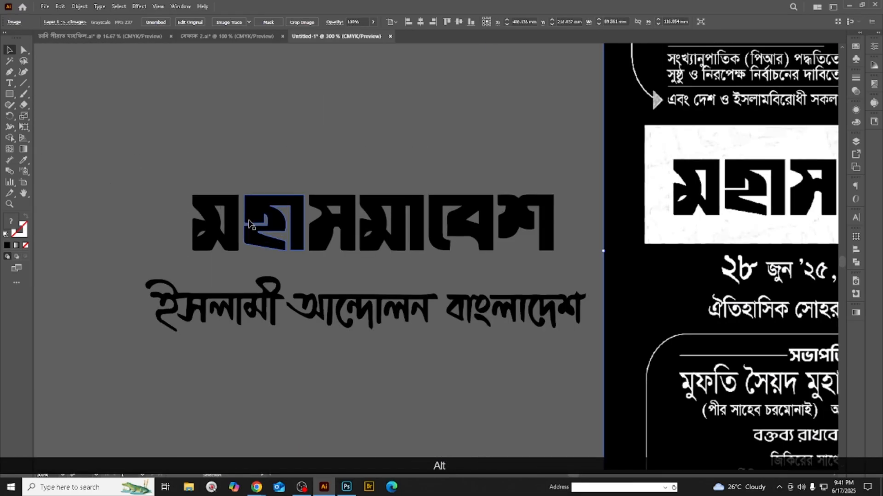
scroll(275, 220, up, 1)
scroll(313, 218, down, 1)
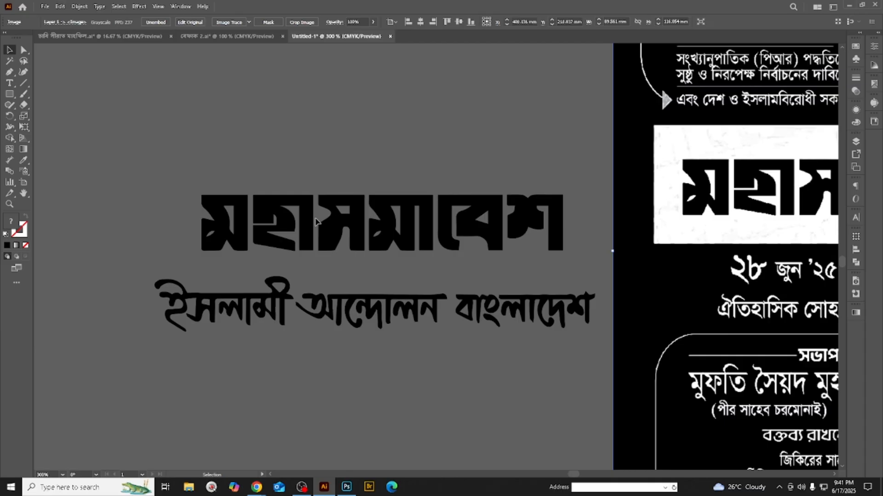
- Delete the remaining black-and-white poster image
scroll(315, 221, down, 5)
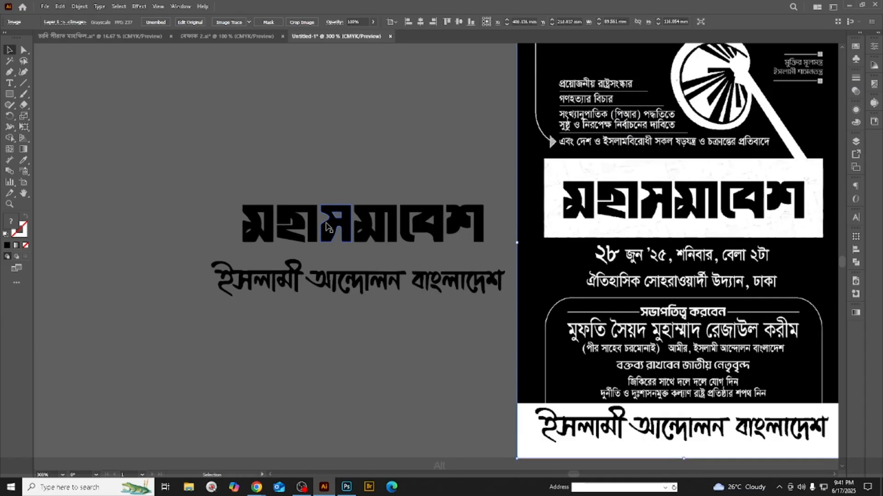
drag(431, 221, 692, 232)
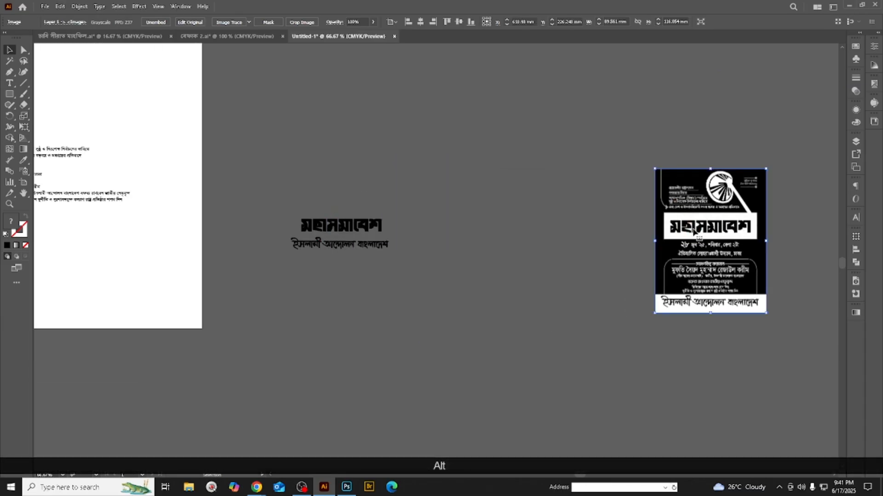
key(Delete)
scroll(660, 291, down, 3)
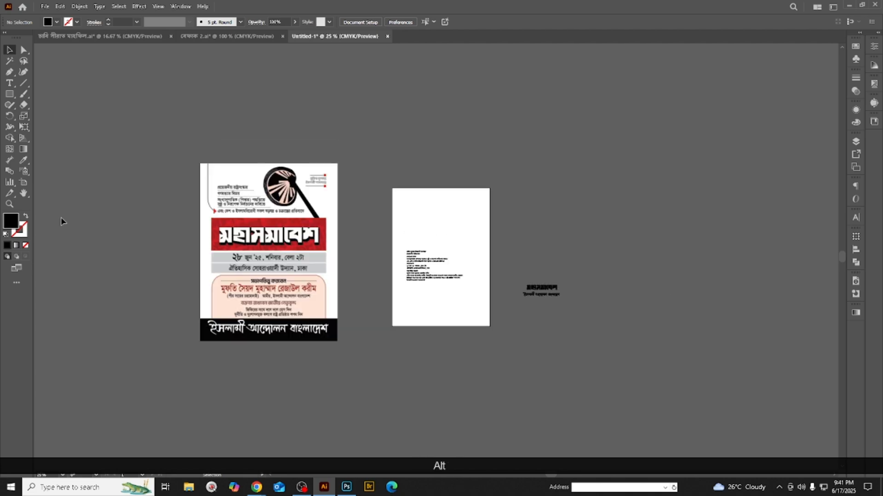
- Enlarge the text block on the artboard proportionally to about 31 pt
scroll(173, 219, up, 1)
scroll(554, 183, up, 1)
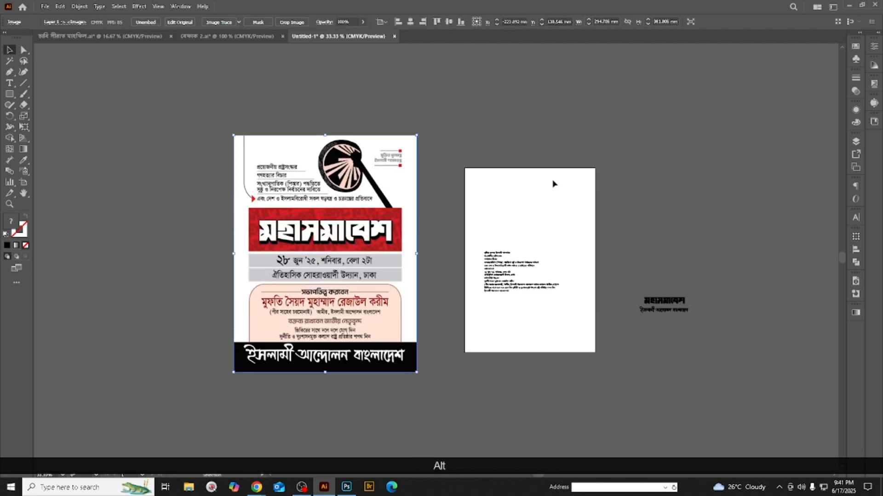
scroll(489, 335, up, 1)
drag(475, 174, 558, 317)
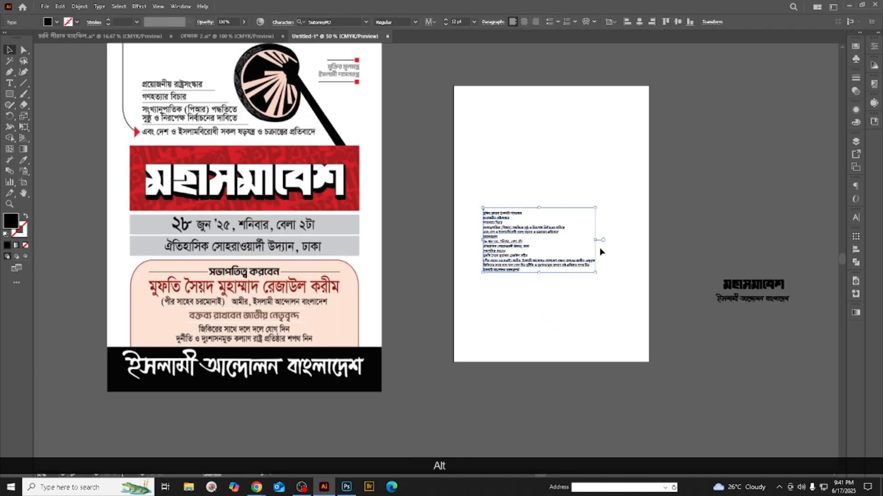
drag(596, 240, 778, 240)
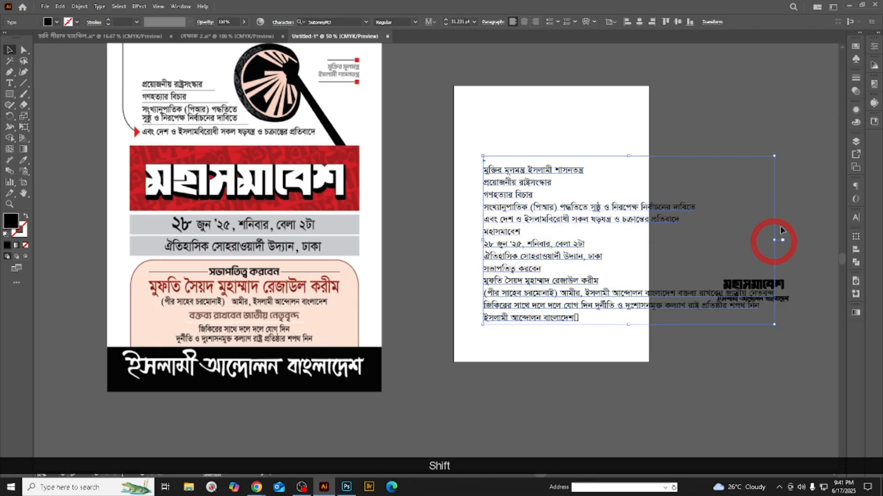
click(806, 207)
- Break the first text line after "মুক্তির মূলমন্ত্র" so that "ইসলামী শাসনতন্ত্র" starts a new line
scroll(621, 257, up, 1)
scroll(525, 215, up, 1)
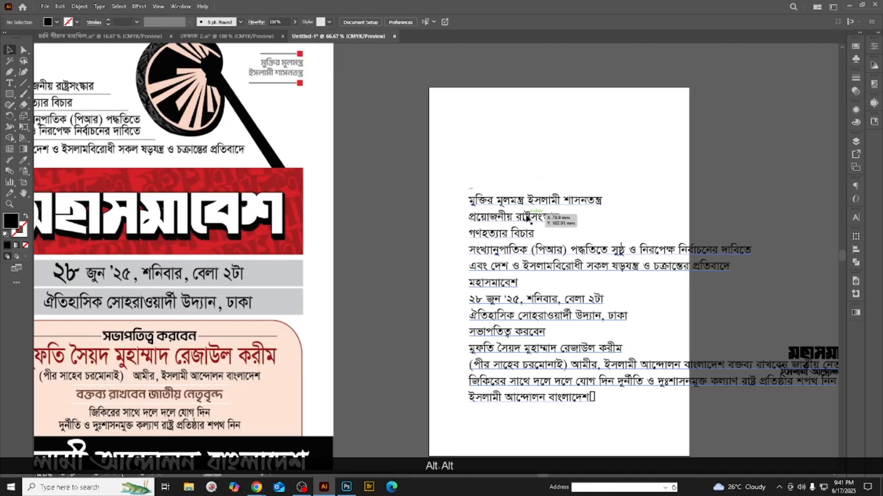
scroll(525, 216, down, 1)
scroll(519, 229, up, 1)
scroll(512, 234, up, 1)
double_click(523, 209)
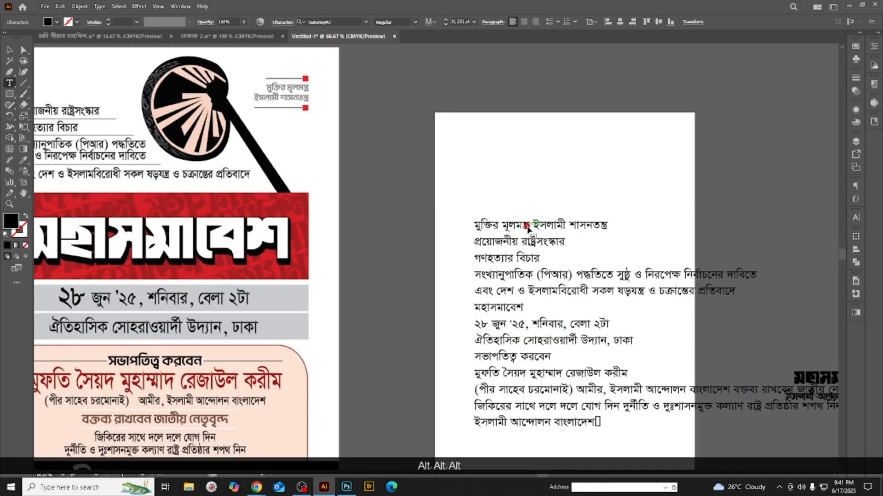
scroll(533, 229, up, 2)
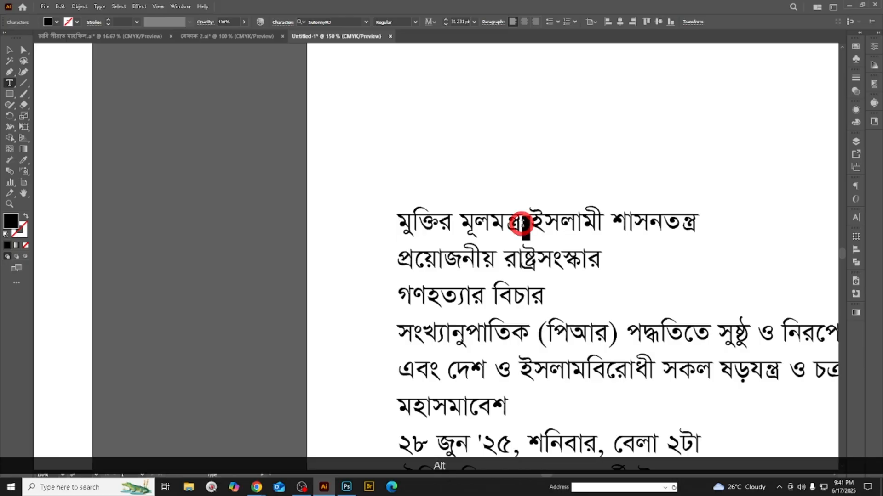
key(Return)
scroll(416, 259, down, 2)
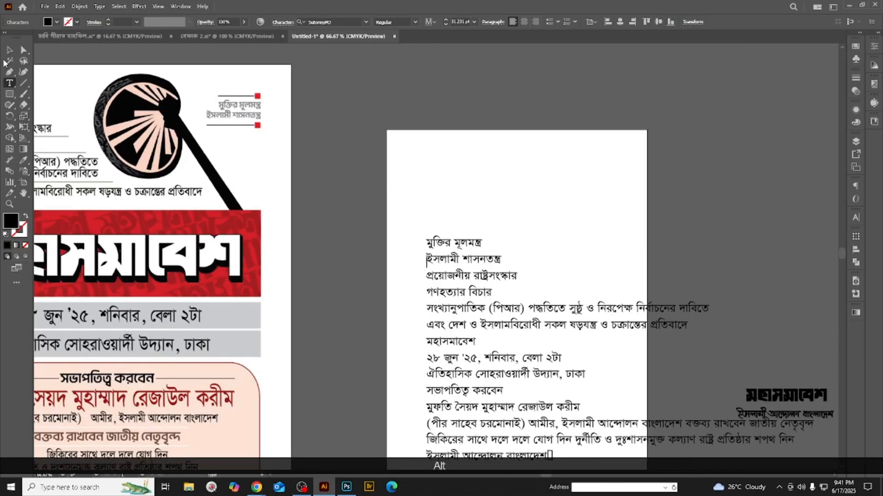
click(10, 51)
- Set the horizontal scale of the whole text block to 95%
key(ctrl+t)
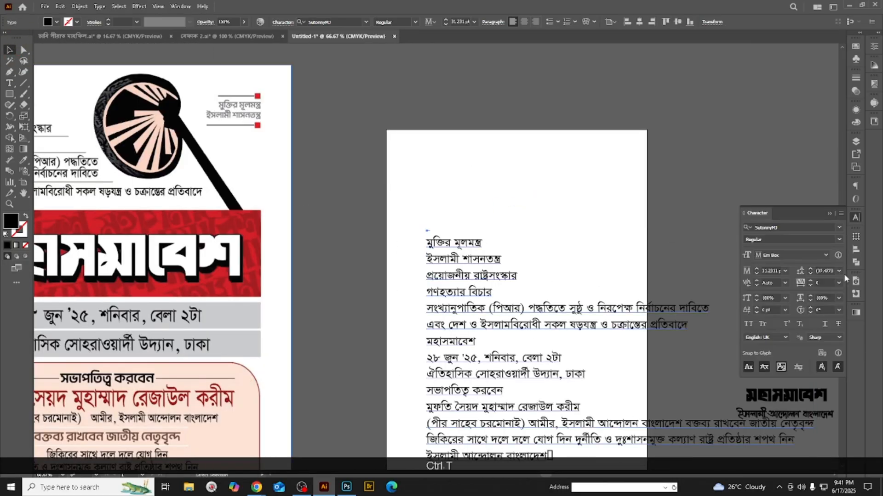
click(823, 298)
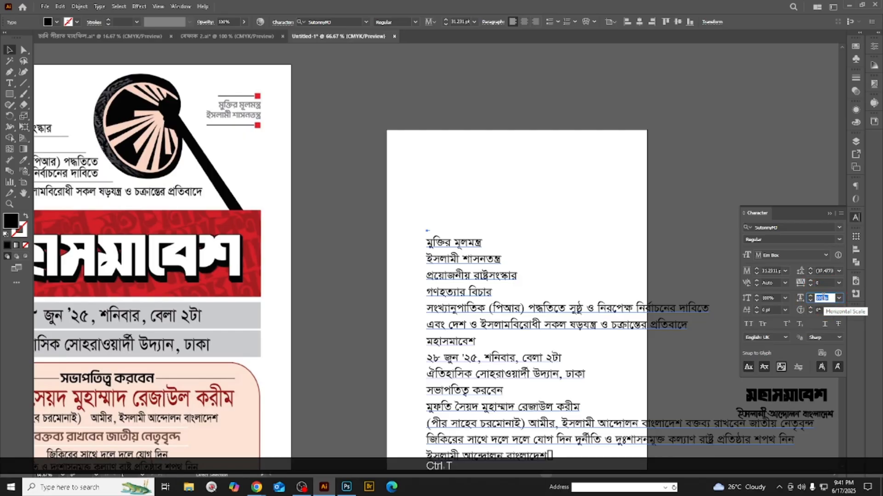
key(Return)
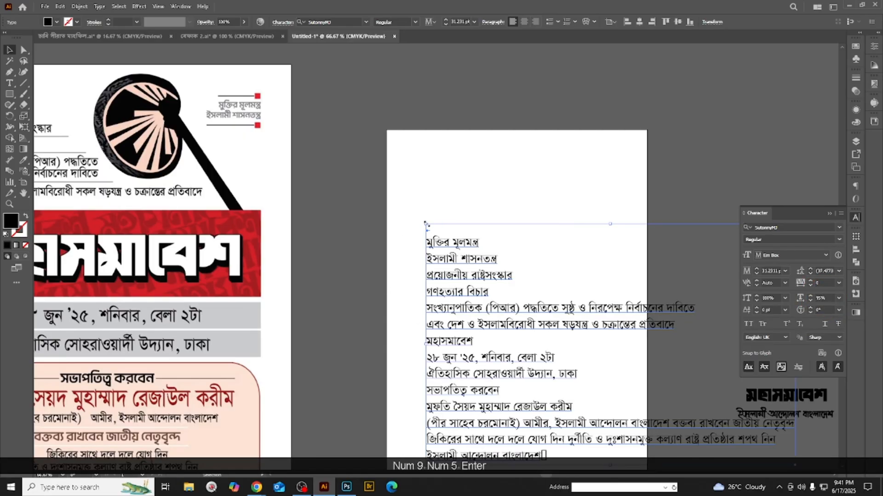
- Delete the blank line at the start of the main text block
double_click(429, 241)
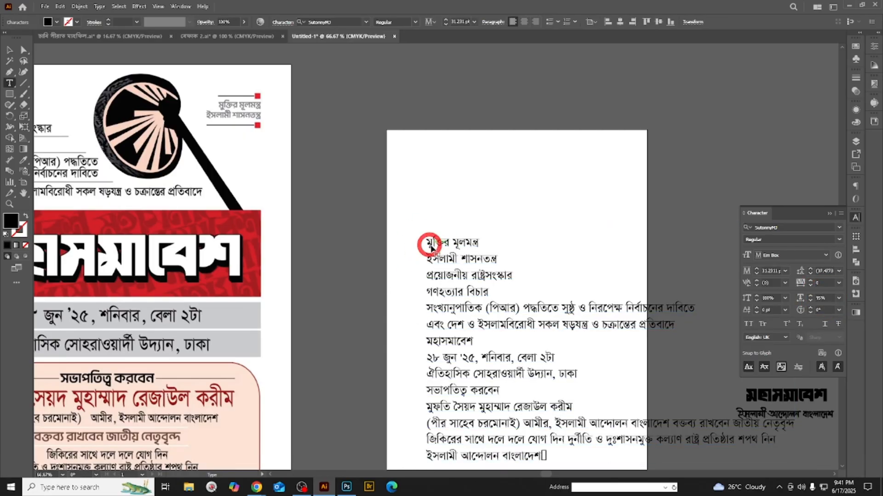
scroll(429, 242, up, 2)
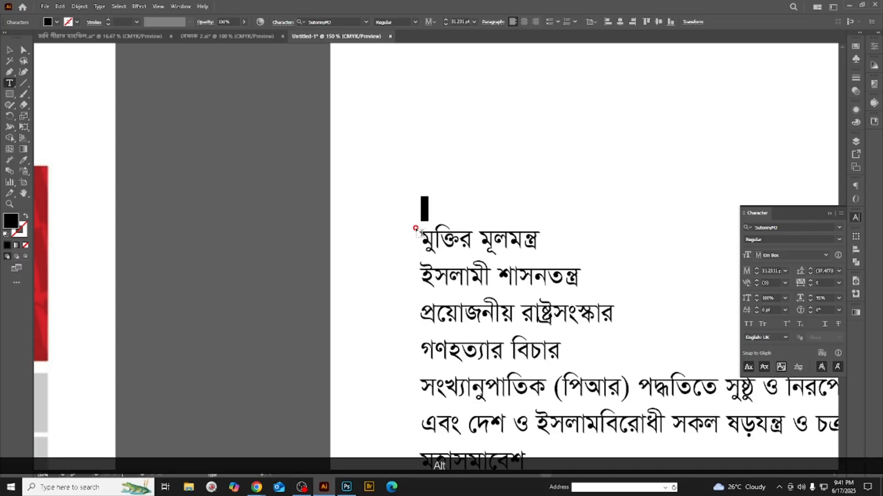
key(Delete)
scroll(477, 232, down, 2)
scroll(474, 227, down, 1)
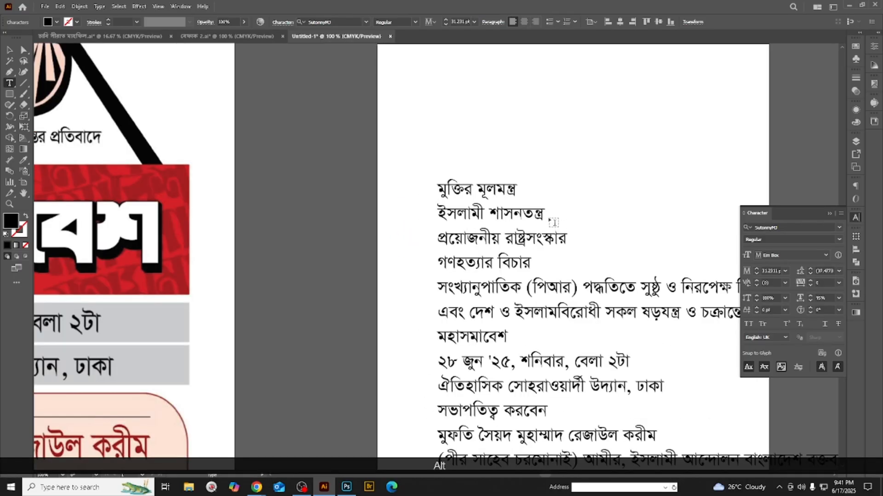
drag(543, 213, 360, 189)
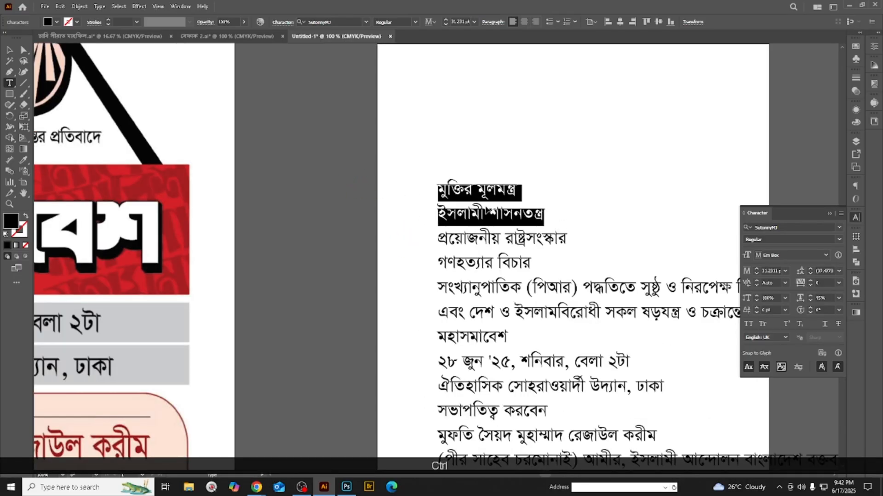
key(ctrl+x)
key(ctrl+z)
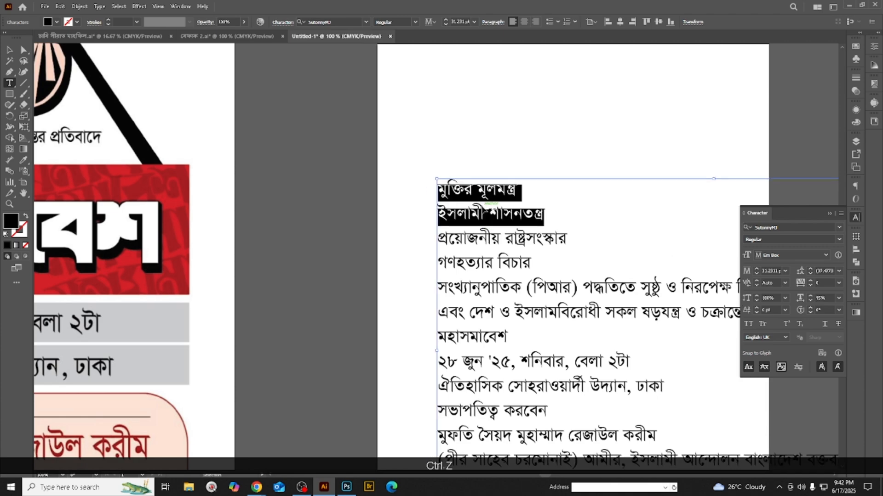
- Cut "মুক্তির মূলমন্ত্র" and "ইসলামী শাসনতন্ত্র" from the main text block and paste them as separate text in the artboard's upper-right corner
click(442, 191)
drag(445, 194, 622, 217)
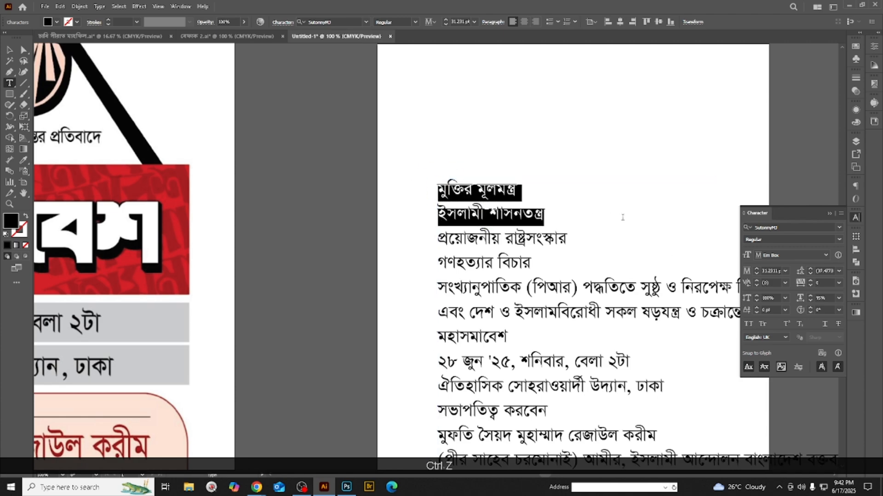
key(ctrl+x)
key(Delete)
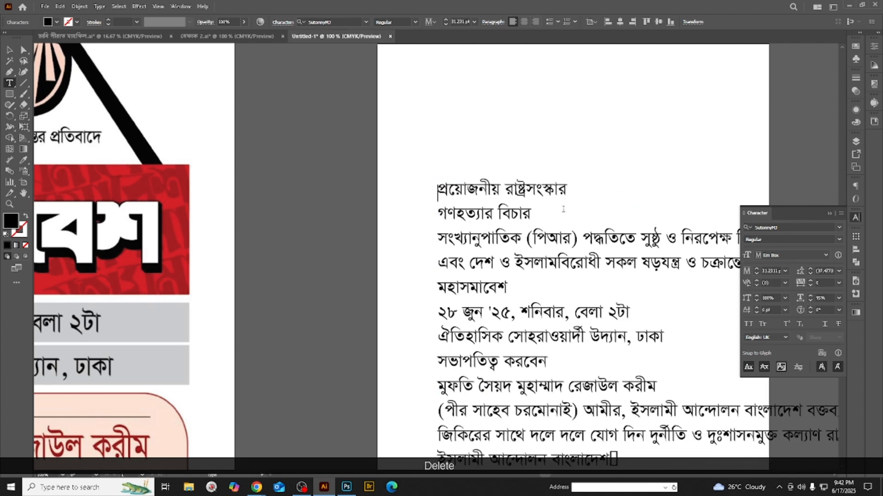
scroll(316, 199, down, 3)
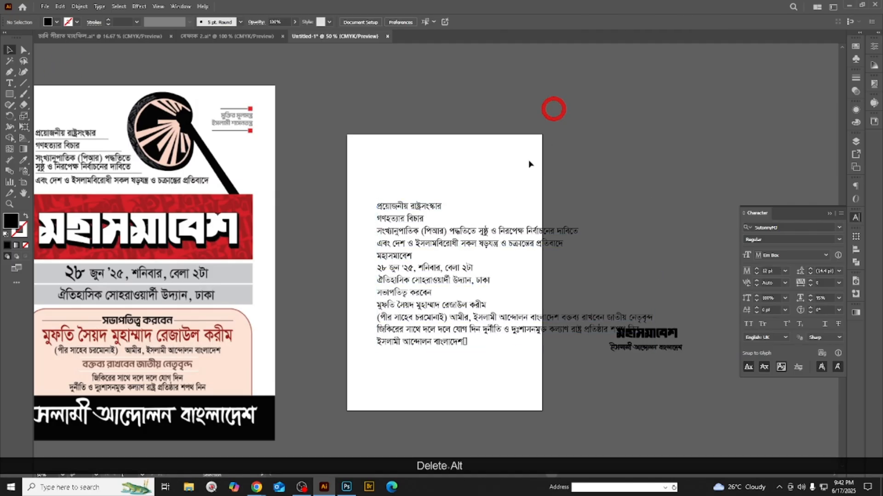
scroll(522, 165, up, 2)
key(ctrl+v)
drag(444, 248, 497, 154)
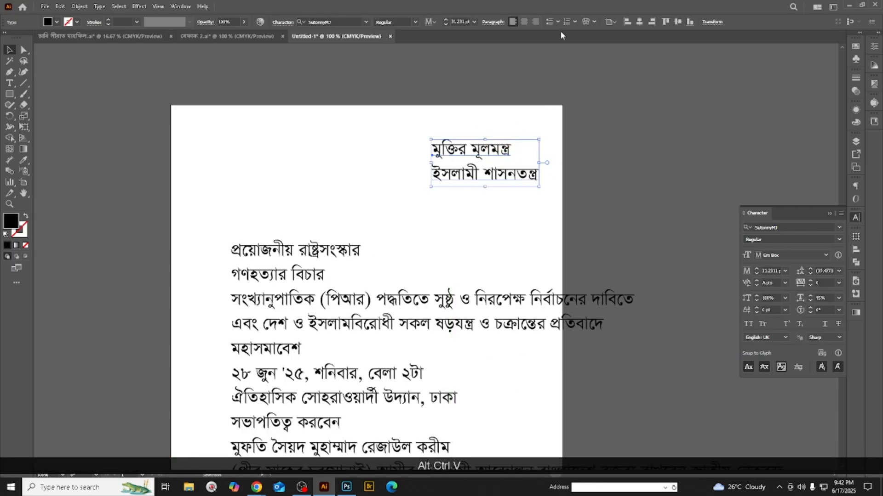
- Right-align the two-line text, shrink it to about 22 pt and tighten its leading to about 24.3 pt
click(536, 22)
drag(415, 183, 518, 183)
drag(425, 161, 461, 162)
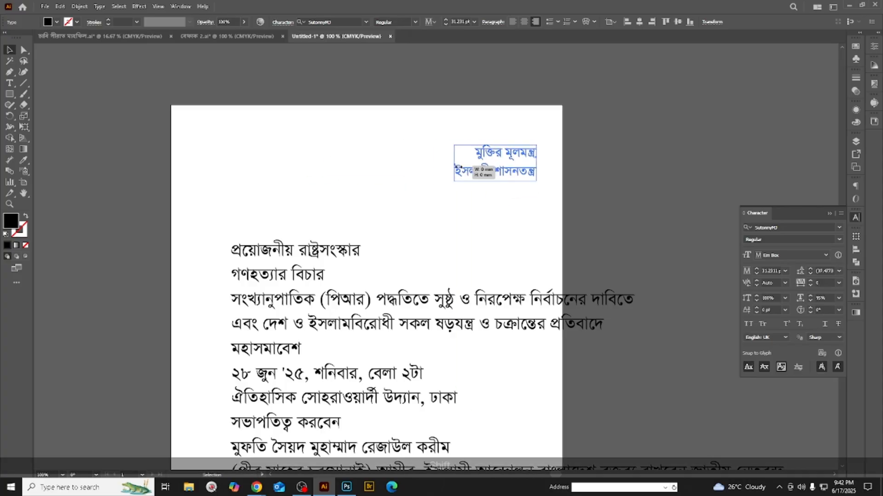
click(517, 177)
key(alt+Up)
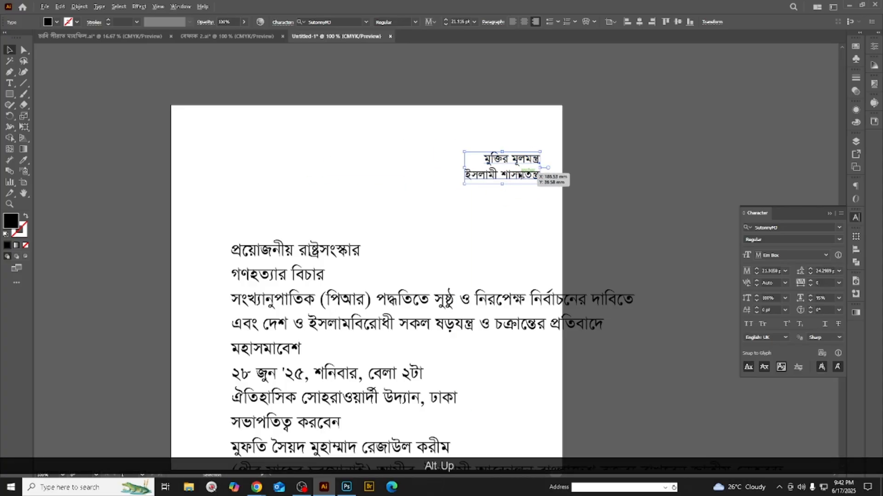
- Break the line in the main text block after "(পিআর) পদ্ধতিতে" so that "সুষ্ঠু ও নিরপেক্ষ নির্বাচনের দাবিতে" starts a new line
scroll(520, 178, up, 1)
scroll(522, 182, down, 2)
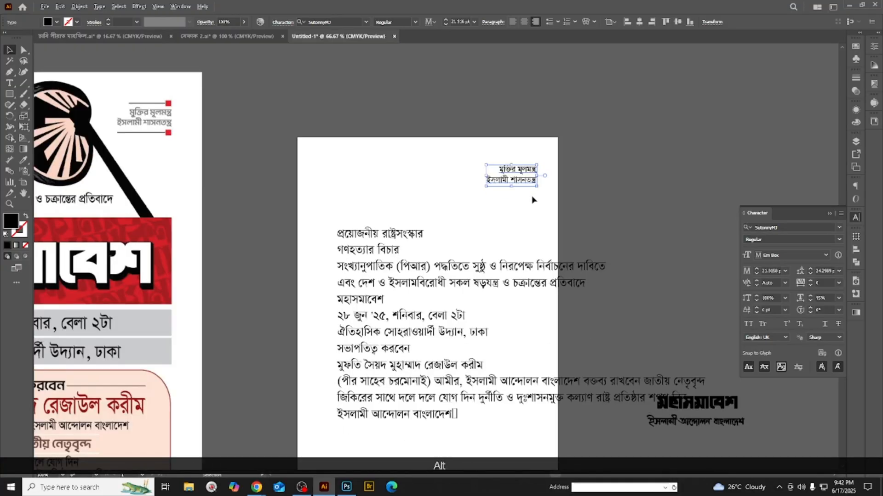
scroll(476, 238, down, 1)
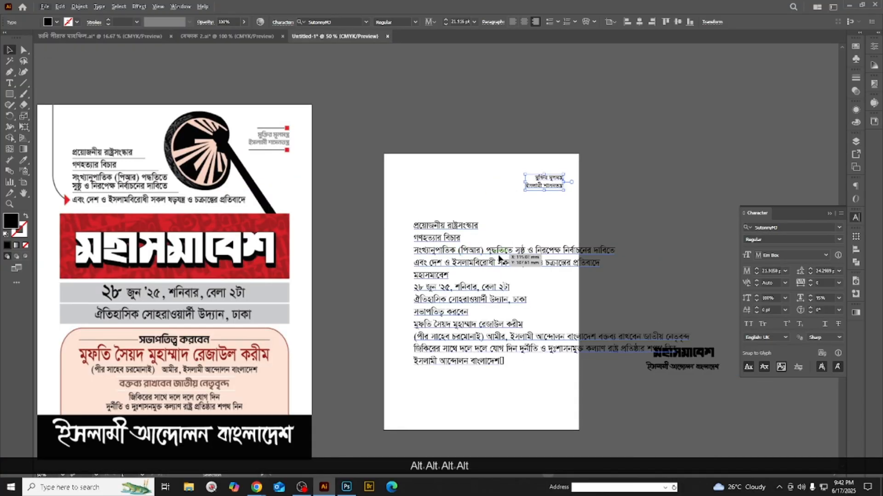
scroll(505, 256, up, 1)
double_click(515, 256)
scroll(515, 256, up, 3)
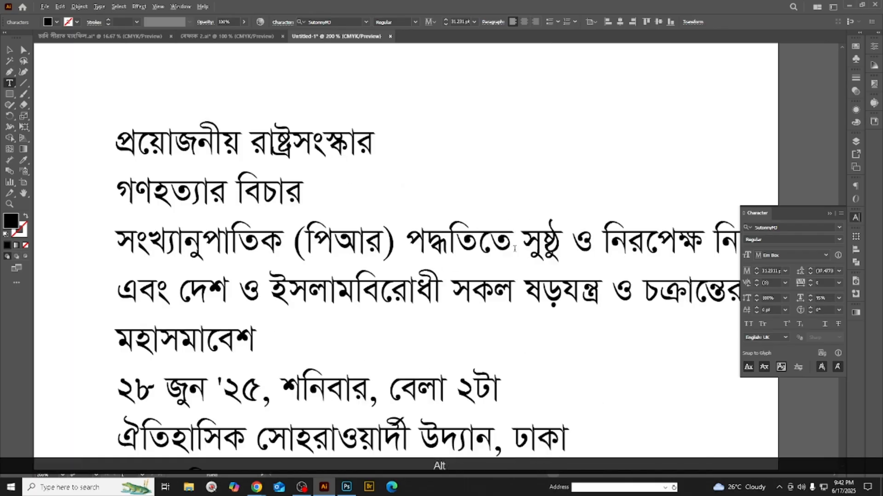
key(Return)
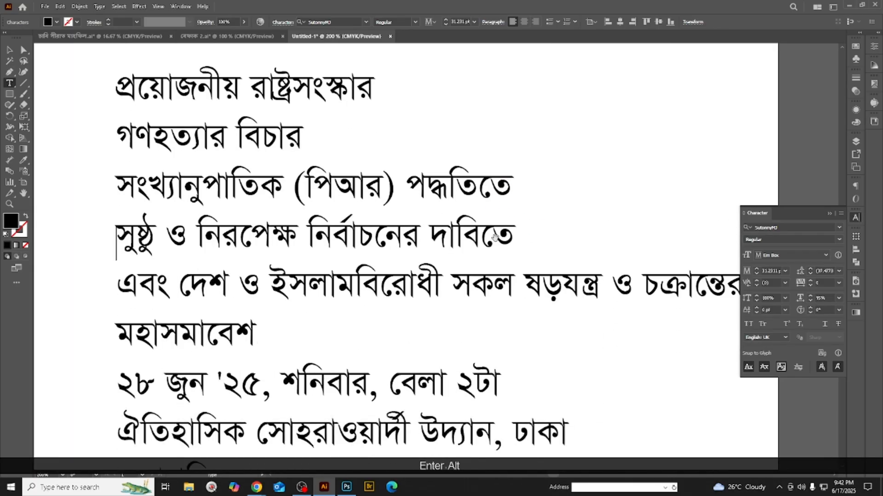
scroll(502, 267, down, 3)
scroll(502, 267, down, 1)
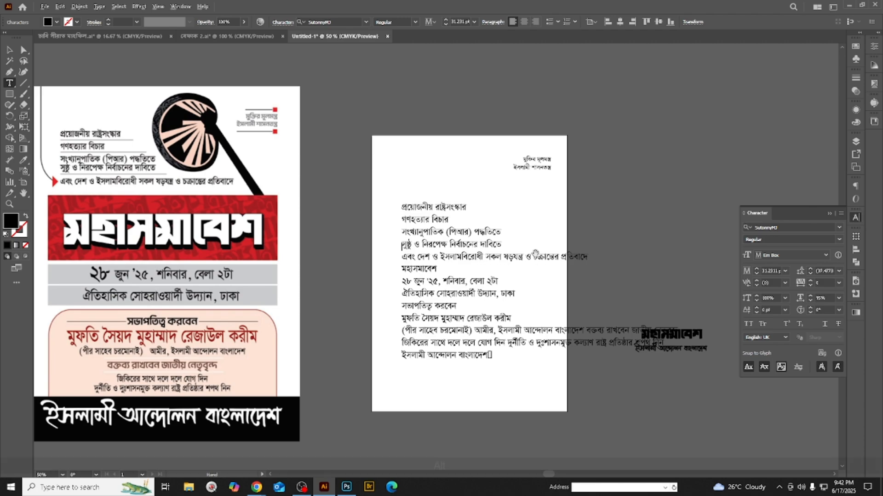
- Cut the five lines above "মহাসমাবেশ" out of the main text block and move the remaining block to the artboard's lower half
key(alt)
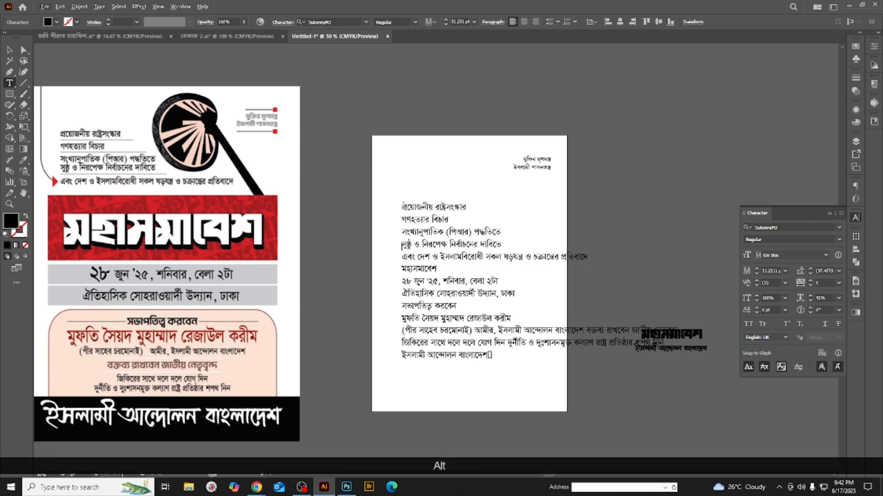
drag(401, 206, 607, 258)
key(ctrl+x)
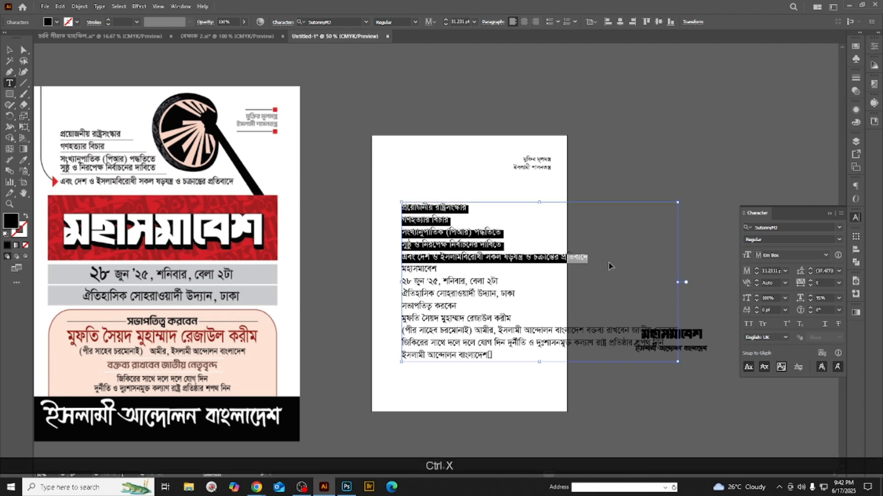
key(Delete)
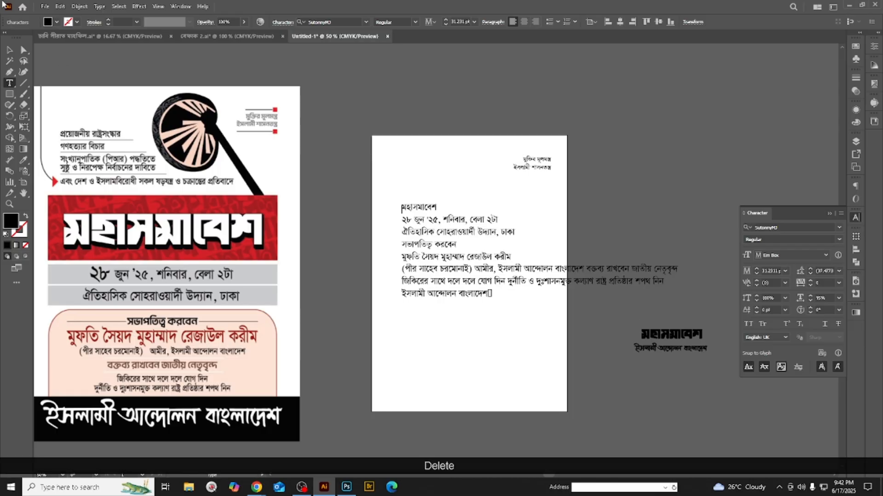
click(10, 53)
drag(420, 217, 435, 317)
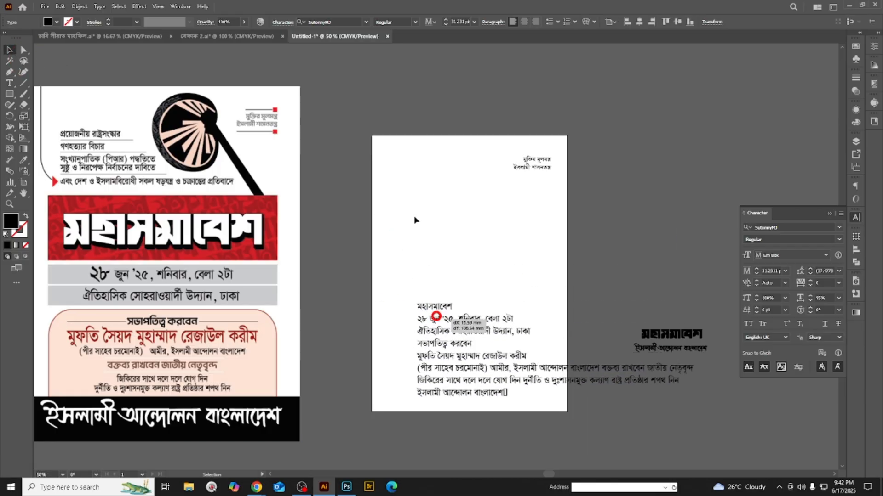
- Paste the five cut lines as separate text in the artboard's upper area and tighten their leading to about 29.5 pt
click(413, 196)
key(ctrl+v)
drag(406, 254, 458, 200)
key(alt+Up)
key(alt+Up)
key(alt+Up)
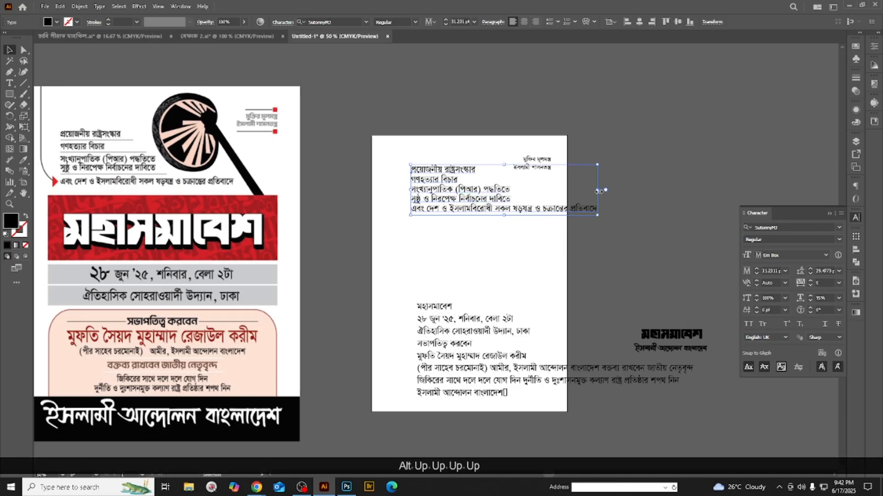
- Scale the five-line text proportionally to about 27.4 pt and place it just below the two-line text, near the artboard's left edge
drag(599, 192, 399, 179)
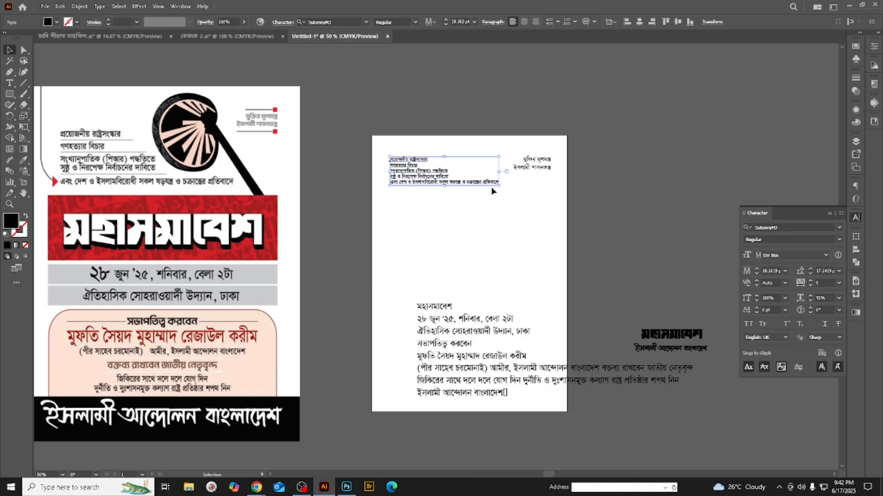
drag(500, 188, 565, 203)
drag(422, 196, 427, 214)
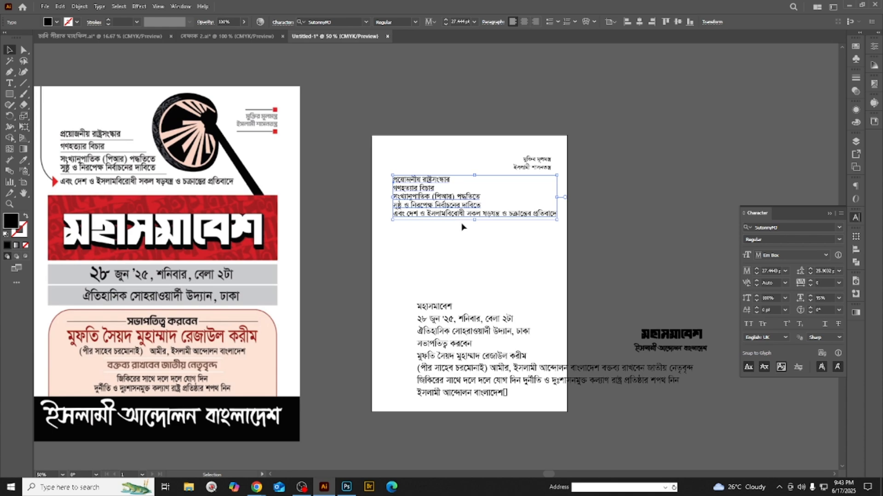
click(463, 227)
- Set the horizontal scale of the line "এবং দেশ ও ইসলামবিরোধী সকল ষড়যন্ত্র ও চক্রান্তের প্রতিবাদে" to 86%
scroll(463, 227, up, 2)
key(t)
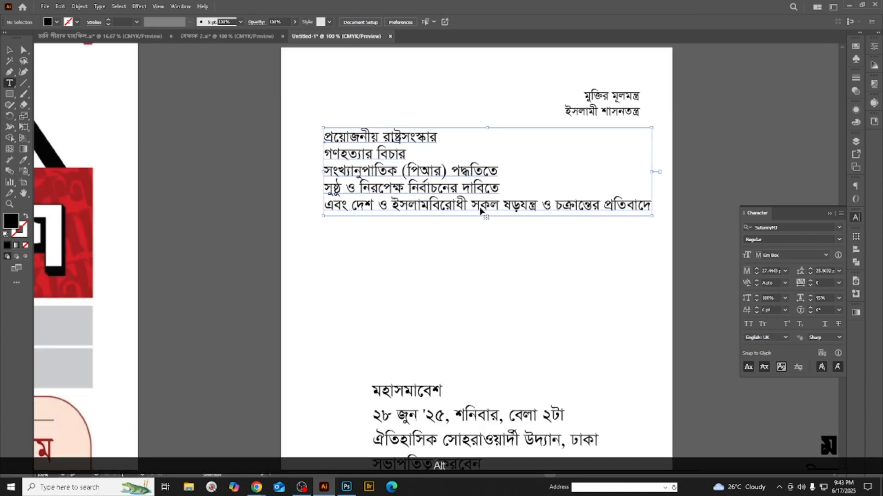
triple_click(481, 207)
triple_click(487, 207)
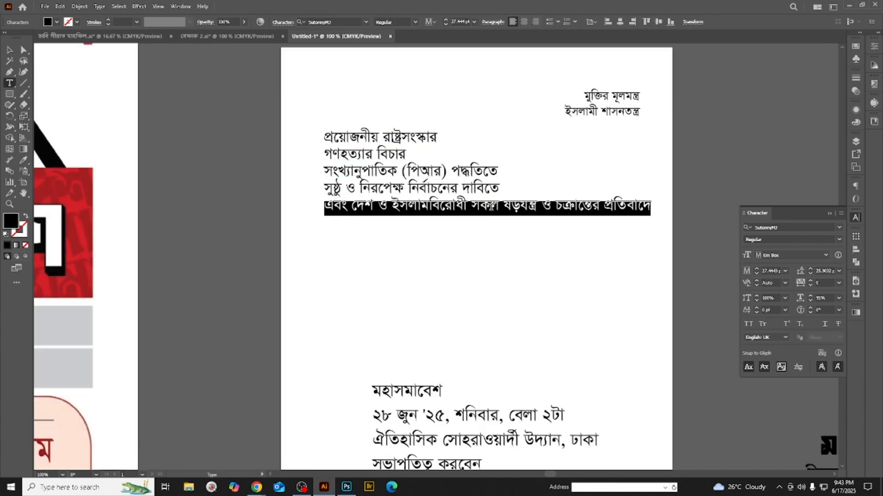
click(823, 298)
scroll(822, 298, down, 10)
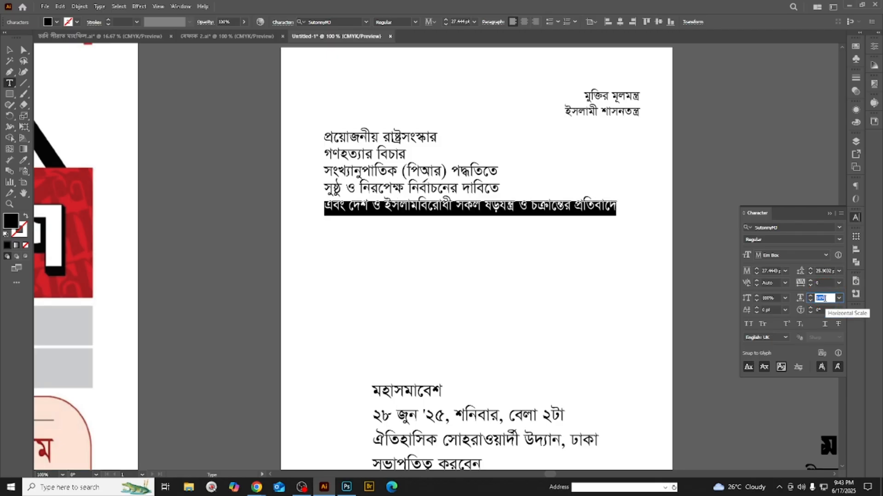
scroll(823, 298, up, 1)
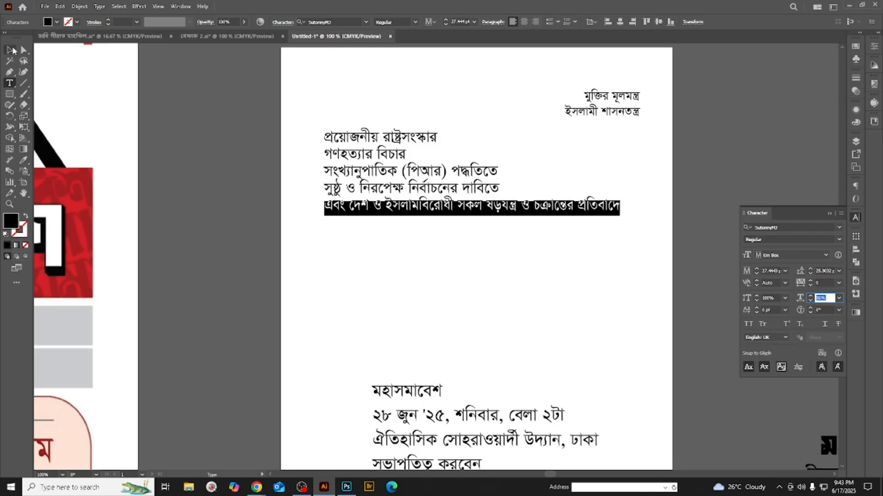
click(12, 50)
scroll(390, 166, down, 2)
click(405, 234)
- Move the traced "মহাসমাবেশ" lettering onto the artboard below the five-line text and group its shapes
scroll(393, 216, up, 1)
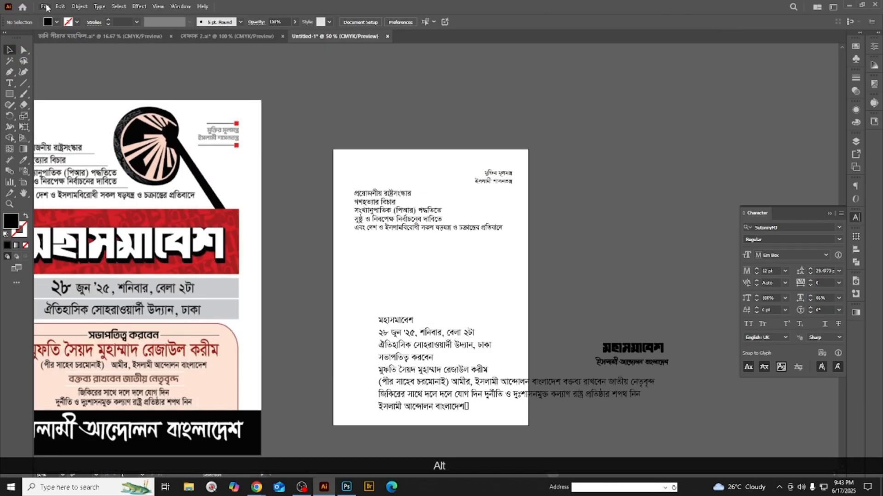
scroll(390, 181, down, 1)
scroll(460, 249, down, 1)
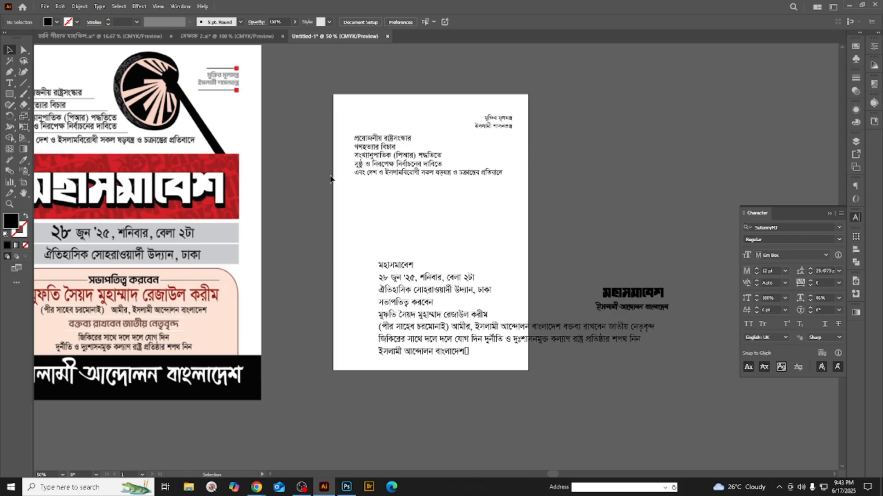
click(629, 294)
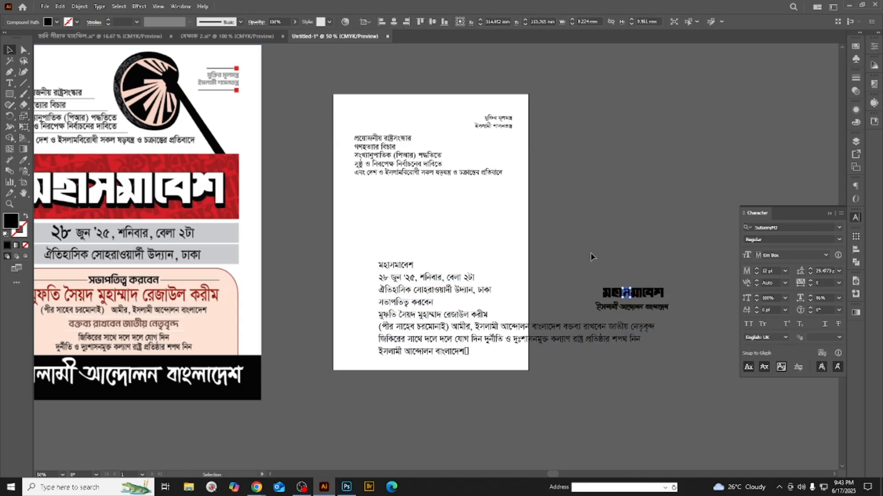
scroll(590, 257, up, 1)
drag(598, 282, 392, 167)
key(ctrl+g)
- Enlarge the "মহাসমাবেশ" lettering proportionally to about 147 mm wide and position it just below the five-line text
scroll(391, 167, up, 3)
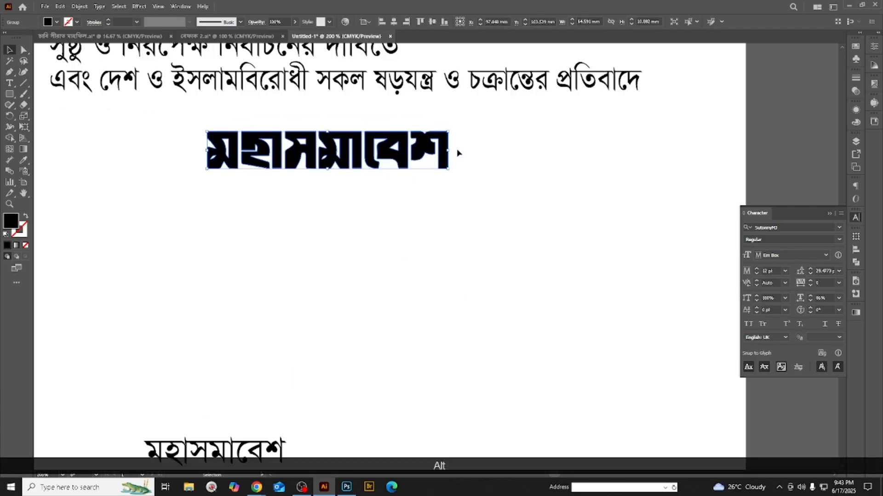
drag(450, 151, 654, 189)
scroll(627, 191, down, 1)
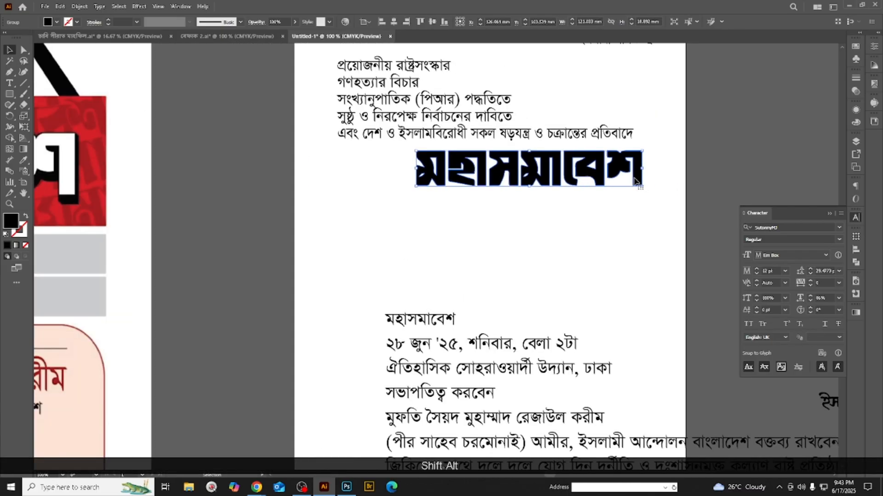
drag(637, 171, 642, 190)
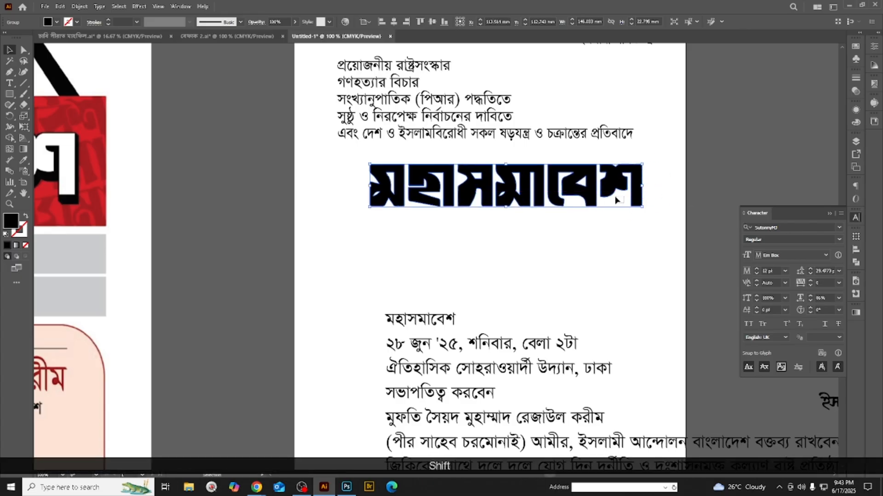
click(568, 227)
scroll(574, 262, down, 3)
scroll(586, 257, up, 1)
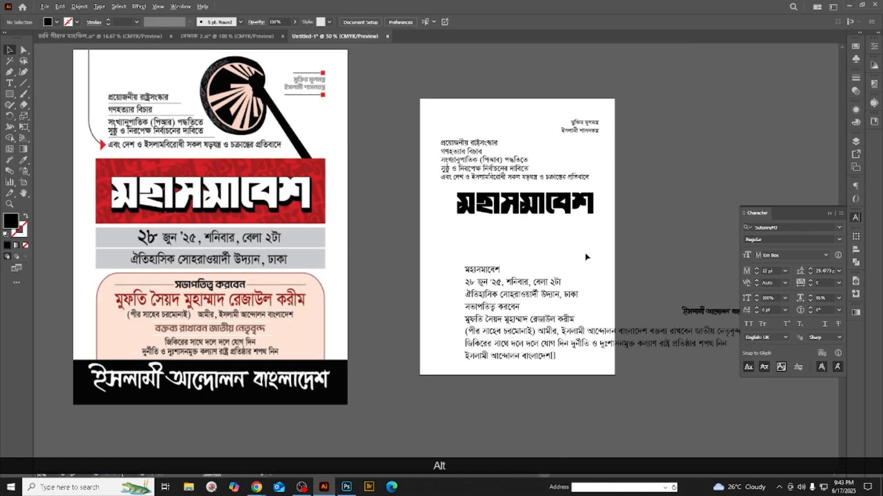
- Draw a rectangle about 174.6 × 40.3 mm behind the "মহাসমাবেশ" lettering, filled with the red sampled from the reference banner
click(557, 248)
click(10, 93)
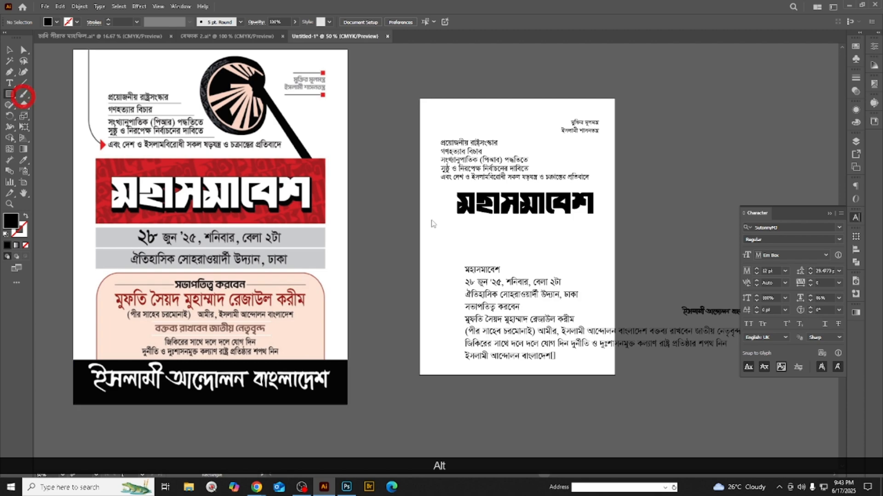
drag(439, 190, 603, 227)
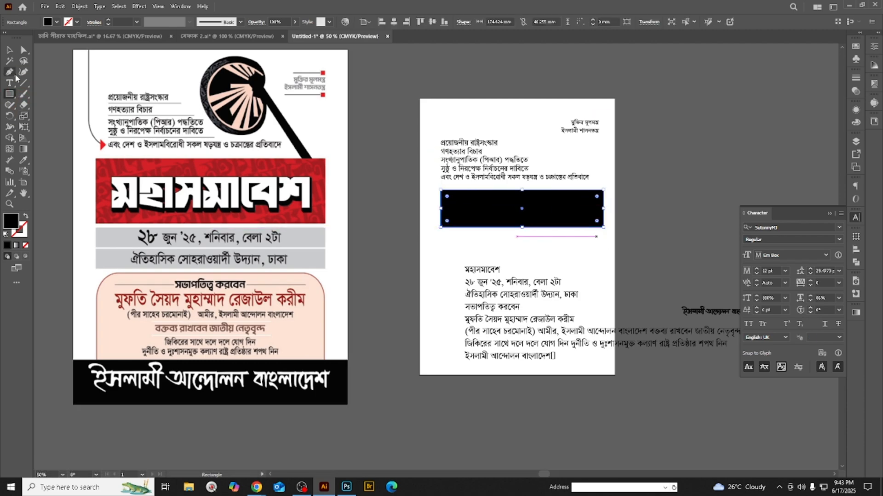
click(23, 160)
click(101, 163)
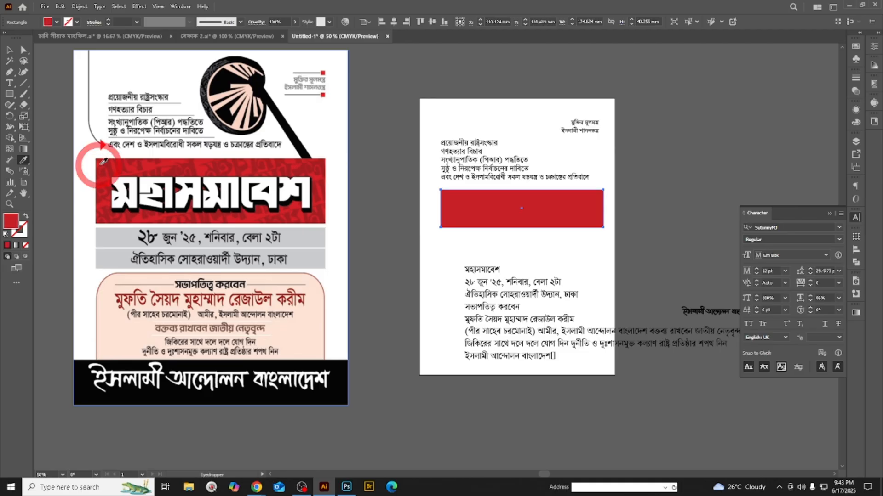
key(ctrl+shift+bracketleft)
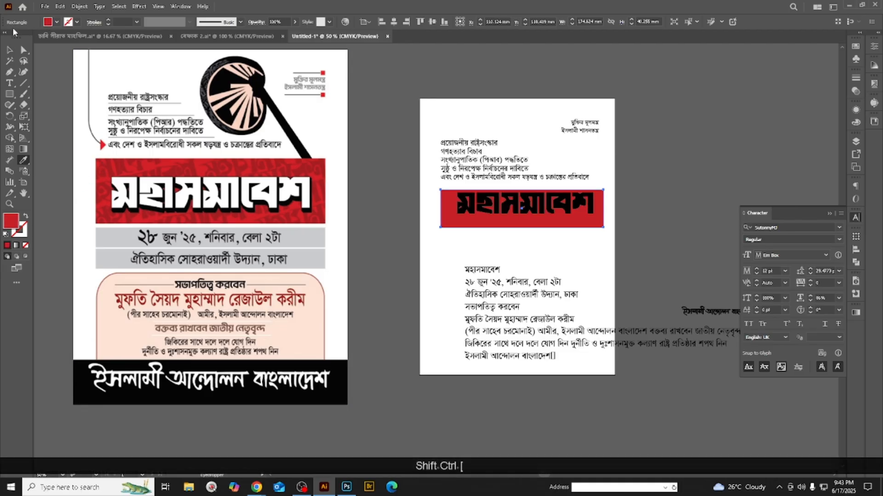
click(10, 50)
click(662, 150)
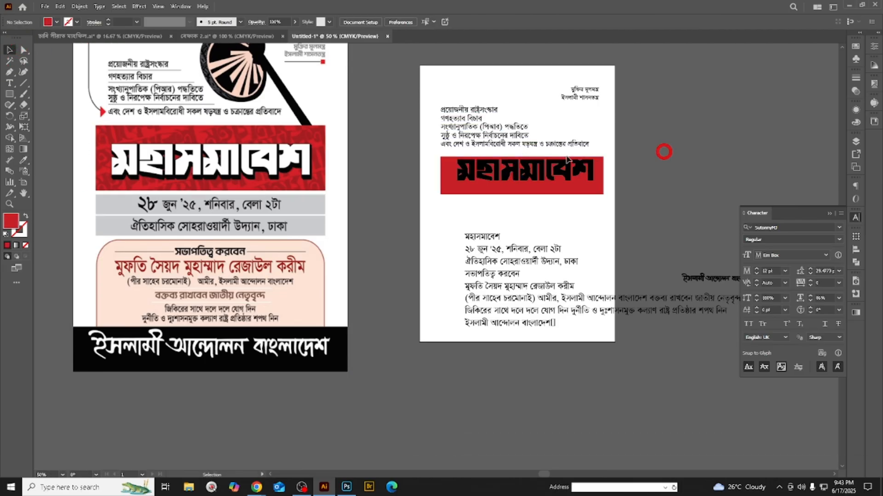
- Move the red rectangle up slightly so the "মহাসমাবেশ" lettering sits vertically centred within it
scroll(457, 188, up, 2)
drag(442, 221, 441, 206)
scroll(441, 206, down, 2)
scroll(619, 233, down, 2)
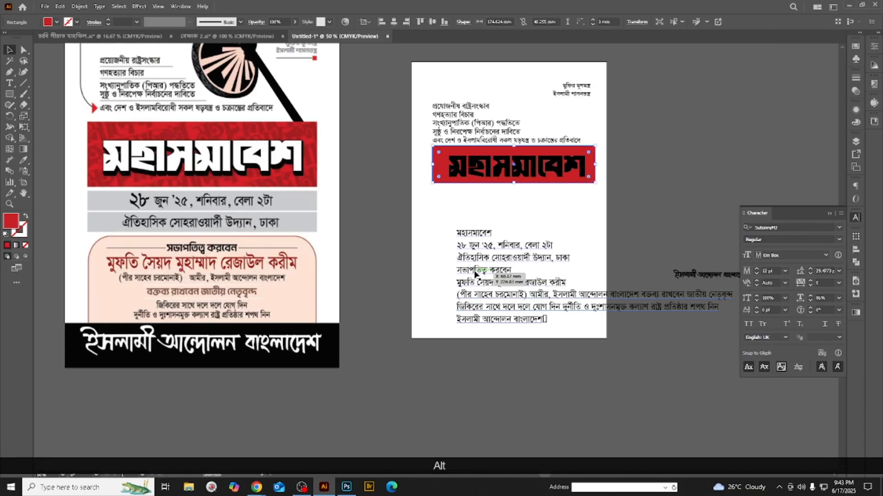
- Show the rulers and set the document's ruler units to inches
click(24, 183)
scroll(471, 228, up, 2)
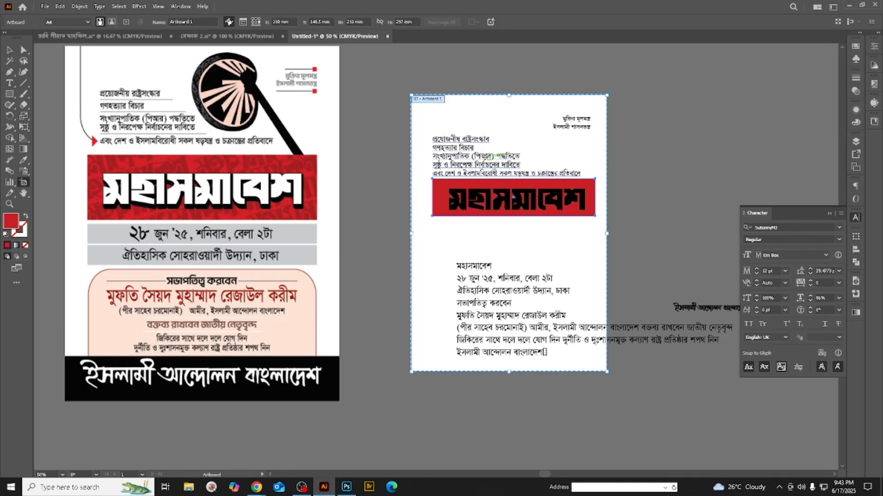
key(ctrl)
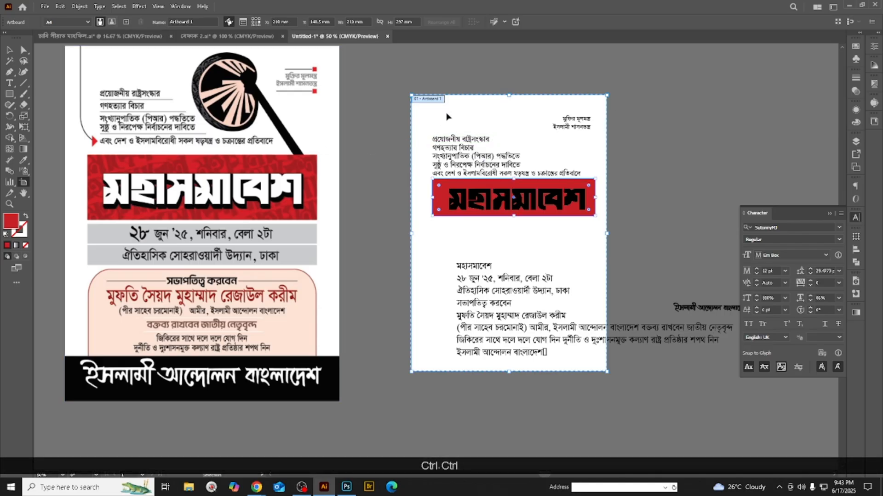
key(ctrl+r)
right_click(473, 50)
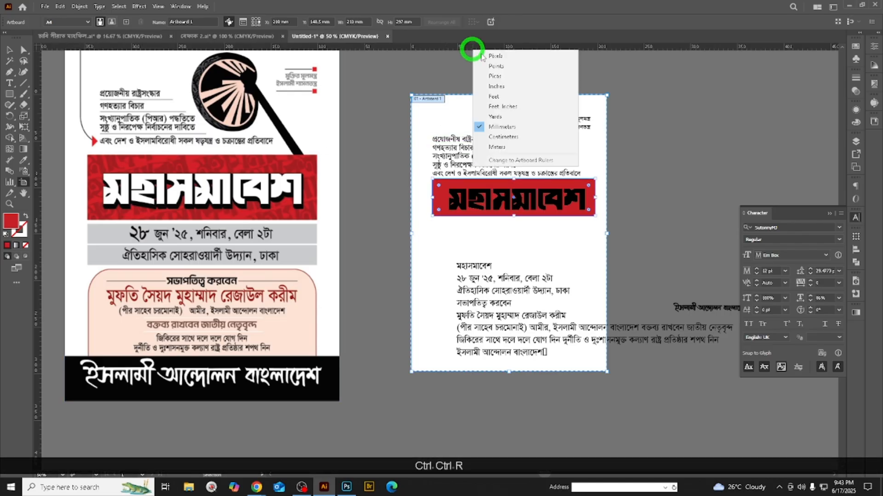
click(506, 88)
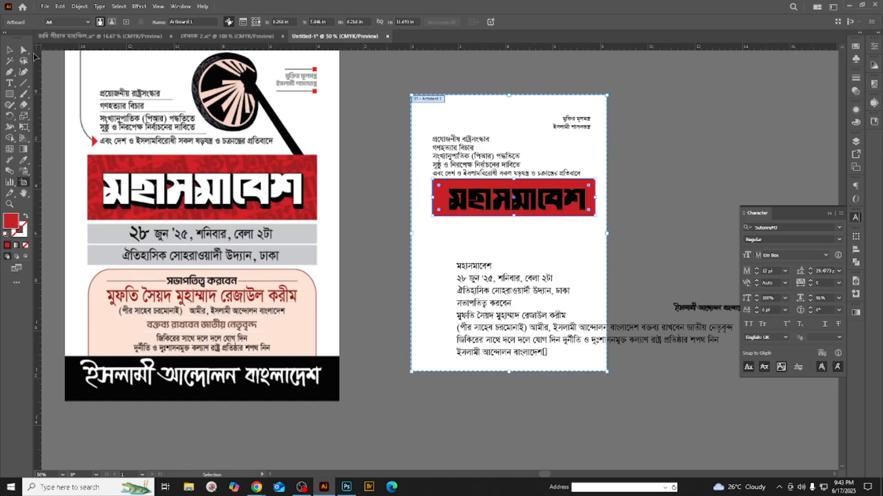
click(8, 51)
scroll(519, 184, up, 2)
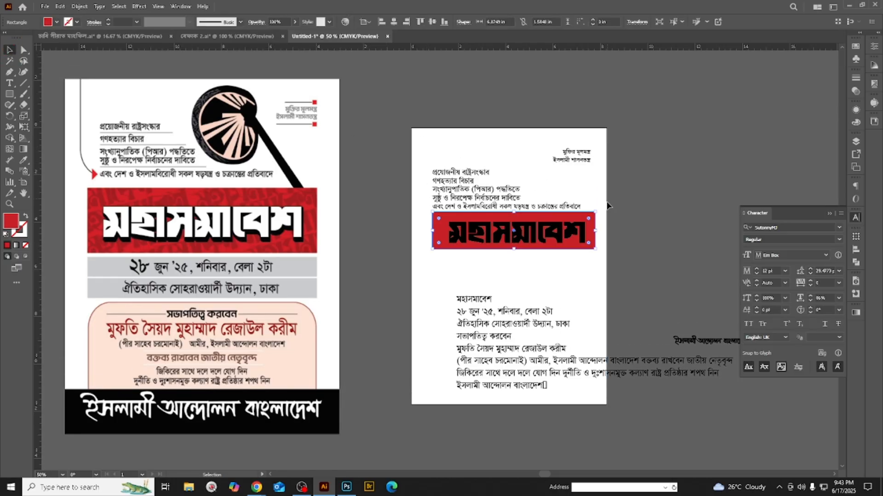
scroll(611, 219, up, 3)
scroll(612, 221, down, 3)
click(688, 211)
scroll(689, 211, down, 3)
click(687, 207)
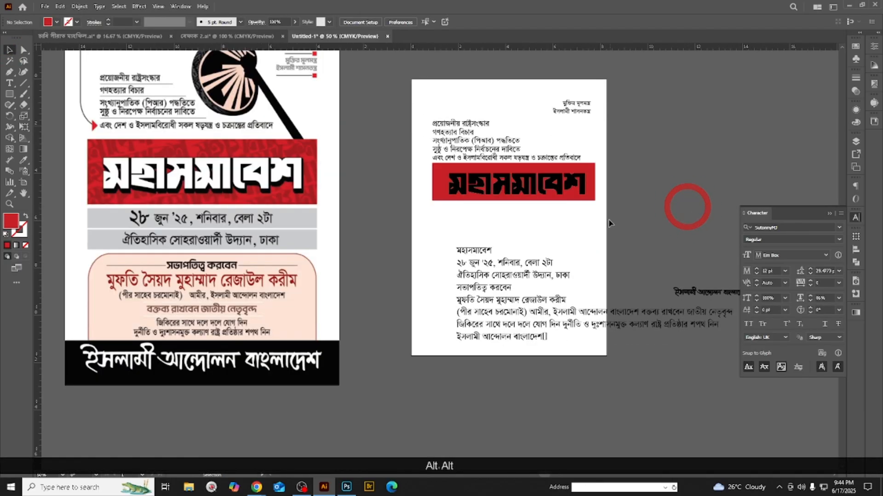
- Enlarge the red rectangle to about 7.2 × 1.9 in, extending it downward and widening it on both sides
scroll(540, 221, down, 1)
scroll(566, 164, up, 1)
scroll(417, 177, up, 2)
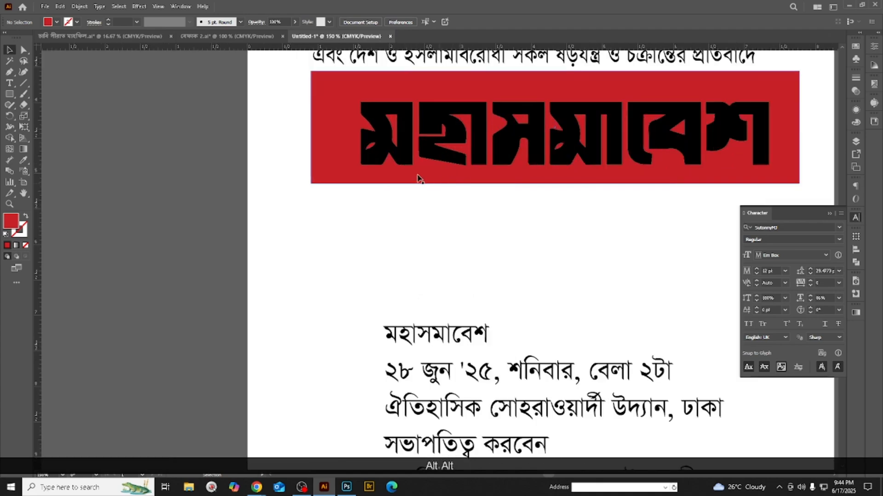
click(417, 178)
drag(555, 184, 555, 199)
drag(313, 138, 287, 138)
scroll(359, 155, down, 3)
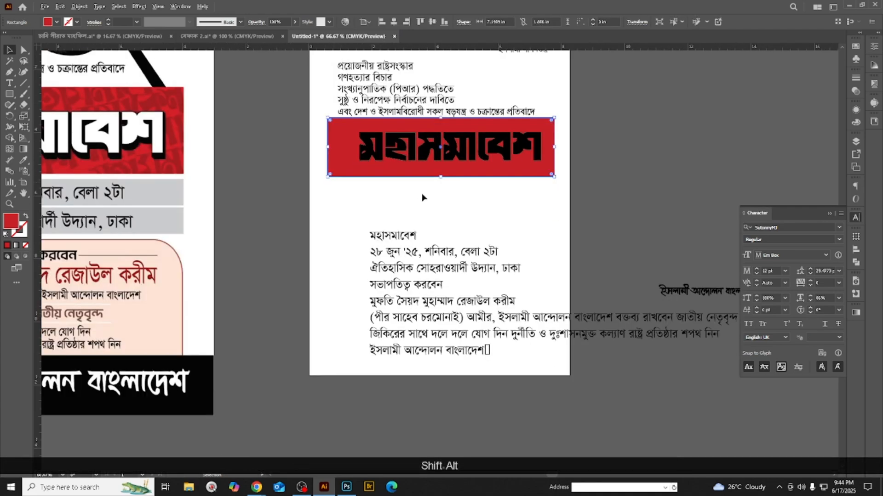
click(483, 203)
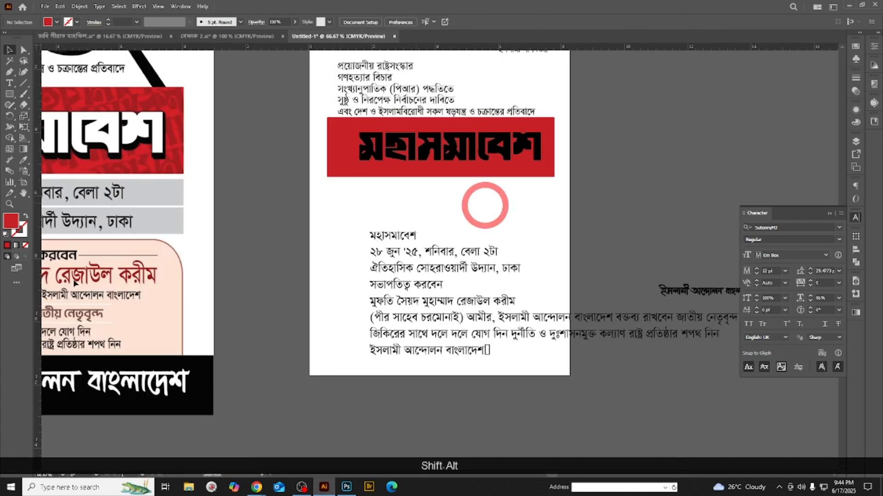
- Place a vertical guide at the horizontal centre of the artboard
click(21, 185)
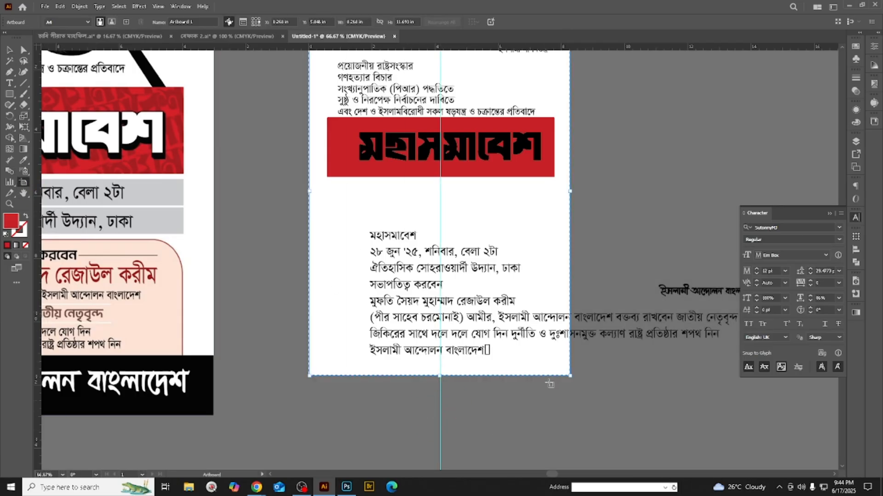
click(10, 50)
scroll(679, 193, up, 3)
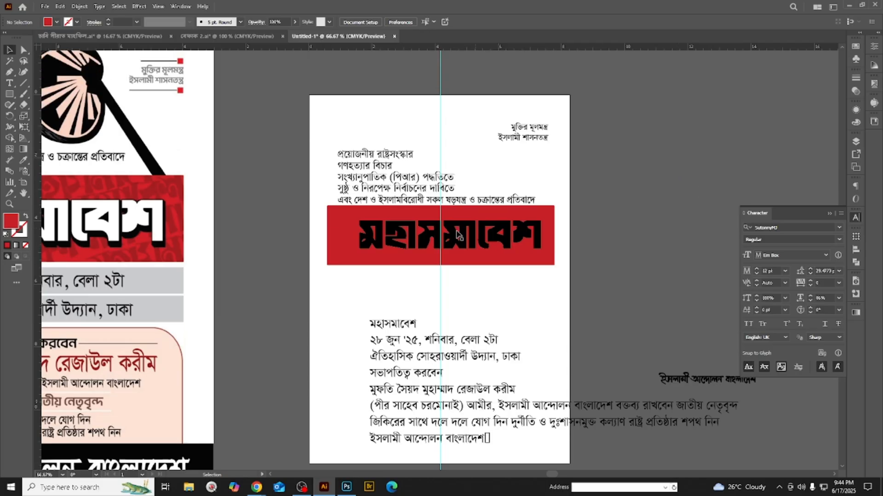
- Move the "মহাসমাবেশ" lettering slightly left and down, toward the centre of the red rectangle
scroll(465, 230, up, 1)
drag(465, 227, 460, 231)
scroll(555, 251, down, 2)
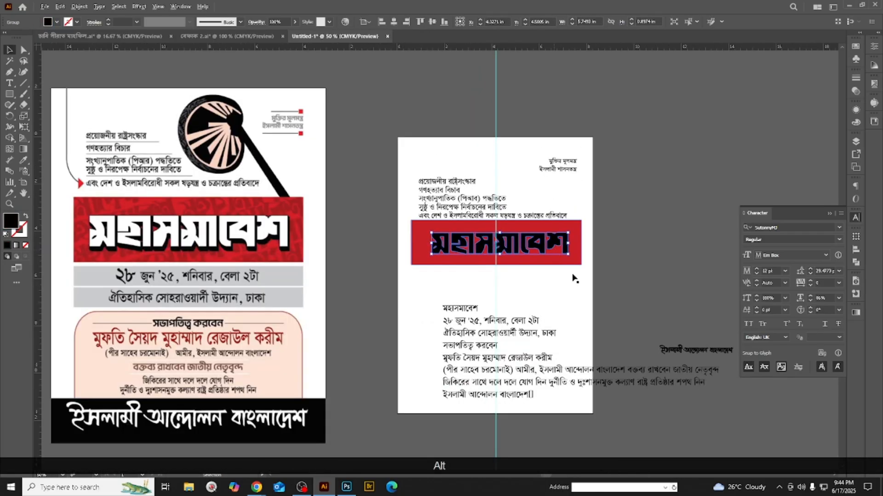
click(645, 303)
- Delete the line "মহাসমাবেশ" from the top of the remaining text block on the artboard
scroll(527, 290, down, 2)
scroll(525, 290, up, 1)
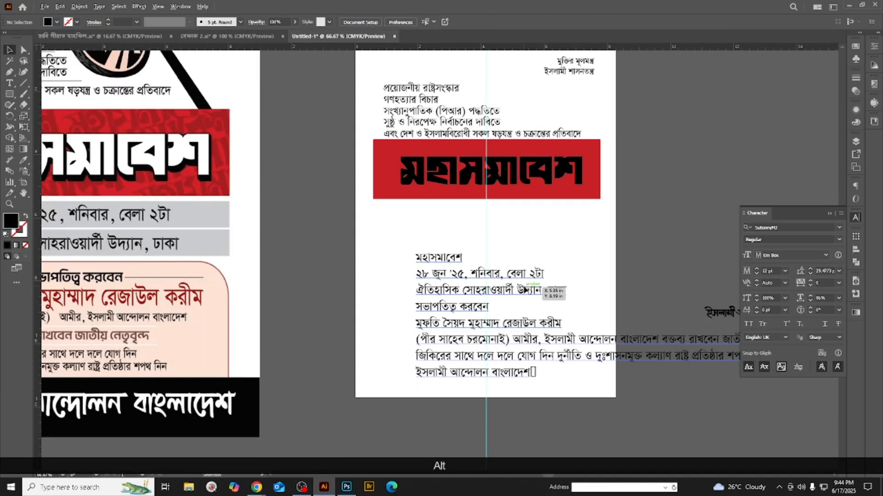
double_click(430, 258)
double_click(432, 258)
key(Delete)
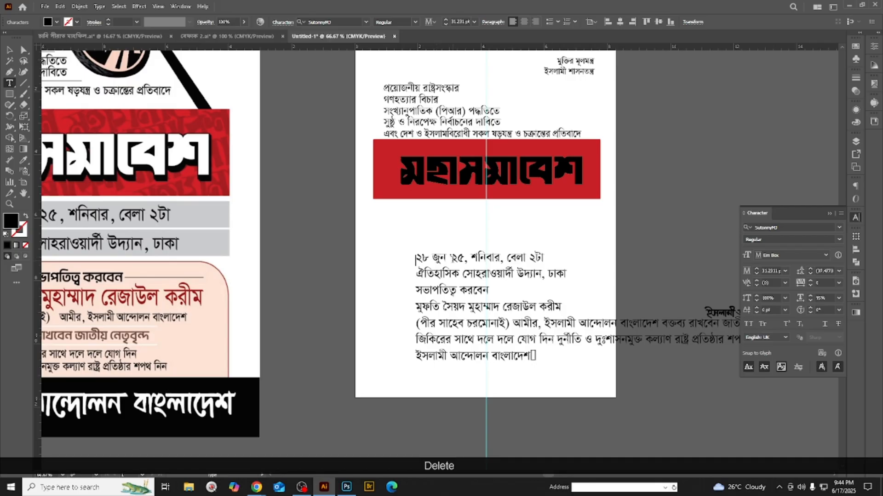
- Cut the date line and the venue line out of the text block and remove the leftover empty line
scroll(424, 233, down, 1)
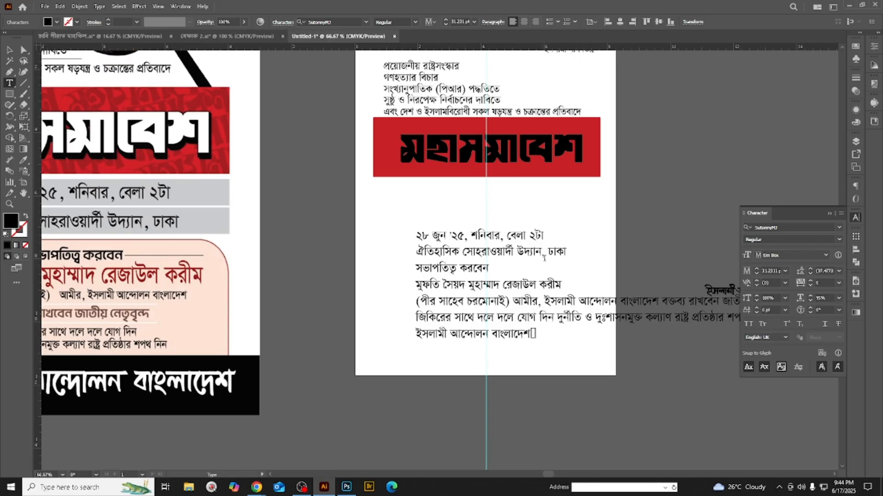
drag(416, 236, 570, 262)
key(ctrl+x)
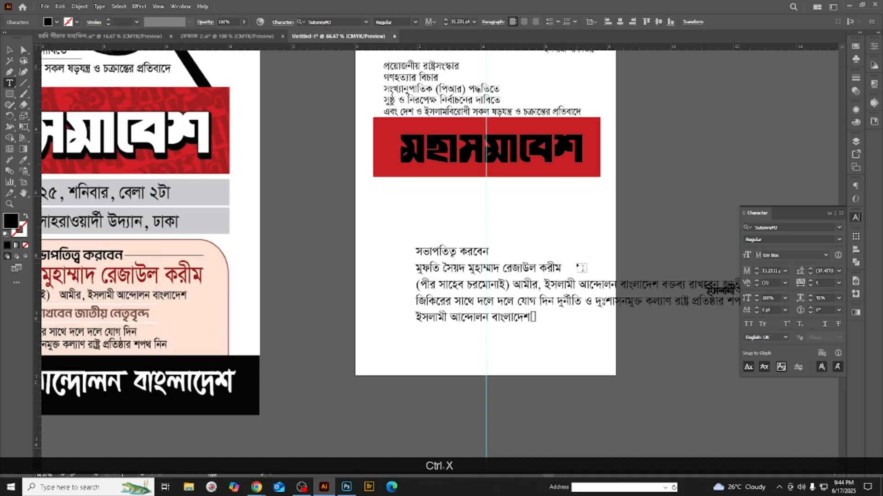
key(Delete)
click(9, 51)
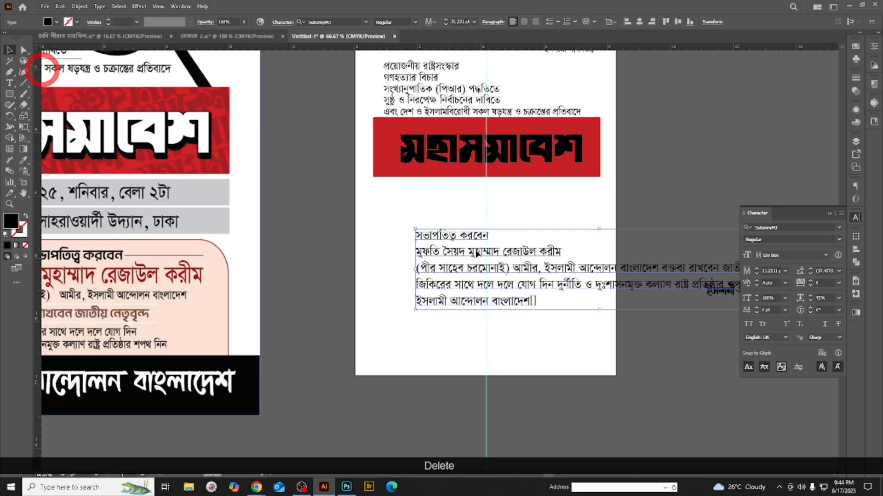
- Move the remaining text block down and paste the date and venue lines as a separate text object
drag(497, 263, 497, 309)
click(505, 216)
key(ctrl+v)
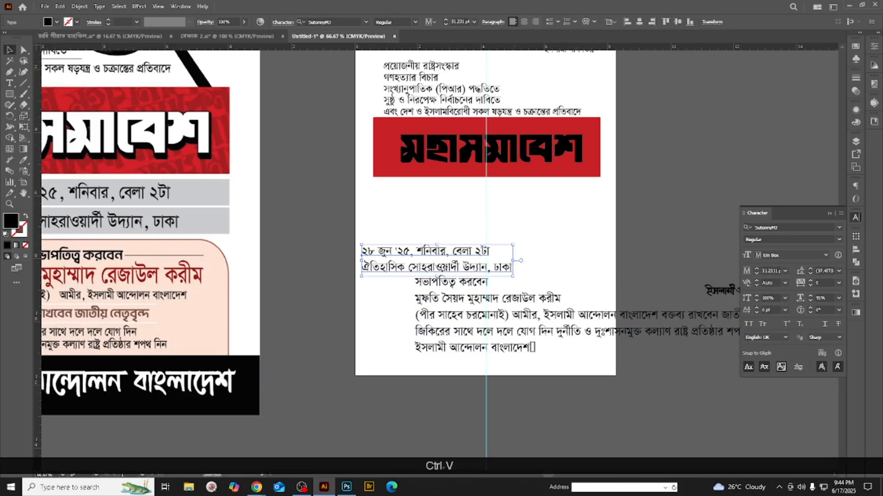
- Place the date and venue text just below the red rectangle, centre-aligned, with its leading increased to about 49 pt
drag(443, 267, 505, 218)
click(523, 21)
click(511, 218)
key(alt+Down)
key(alt+Down)
key(alt+Down)
key(alt+Down)
key(alt+Down)
key(alt+Down)
key(alt+Down)
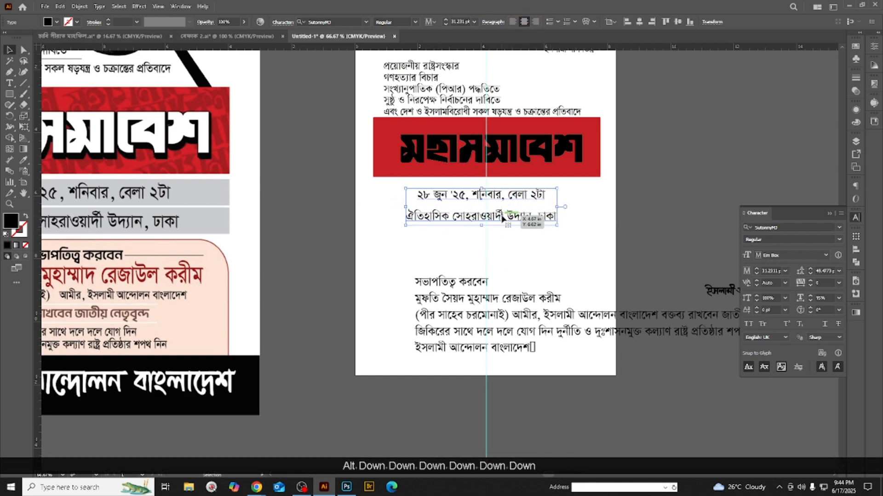
scroll(516, 230, up, 1)
click(533, 282)
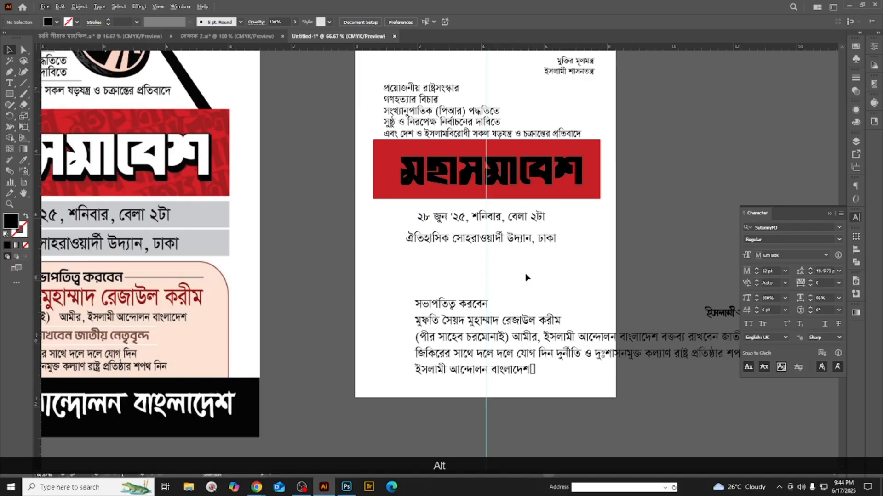
- Draw a rectangle about 6.6 × 0.55 in behind the date line and fill it with 34% black
scroll(527, 277, down, 2)
alt+scroll(454, 167, up, 2)
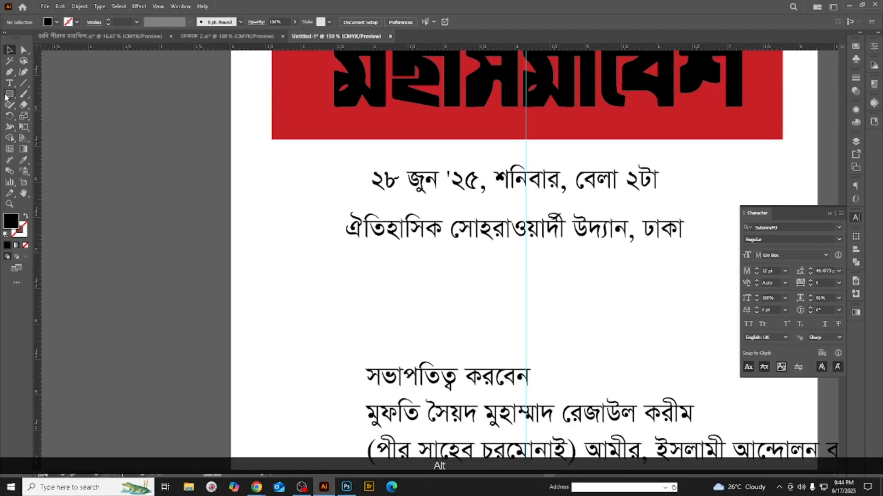
click(8, 95)
alt+scroll(227, 179, down, 1)
drag(262, 157, 574, 183)
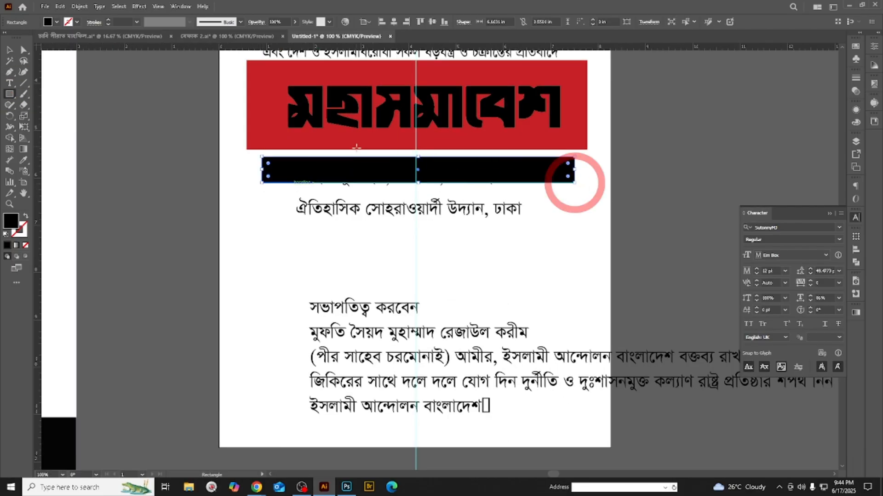
click(856, 123)
click(785, 157)
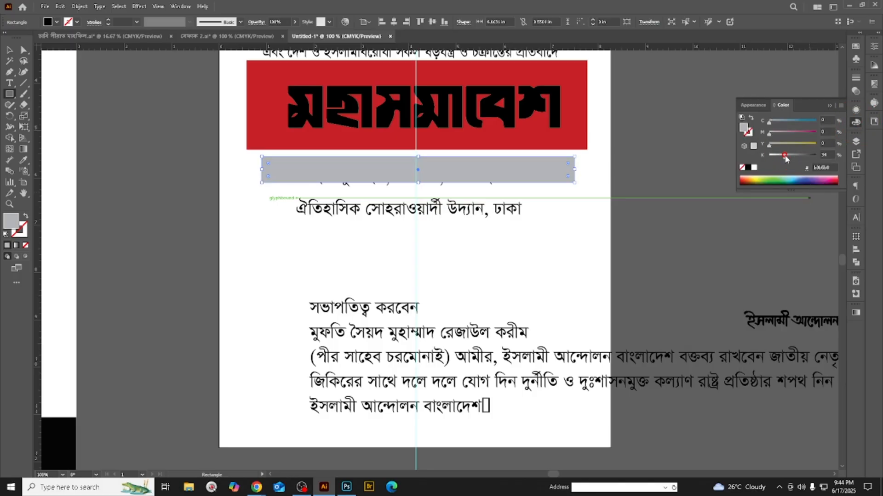
key(ctrl+shift+bracketleft)
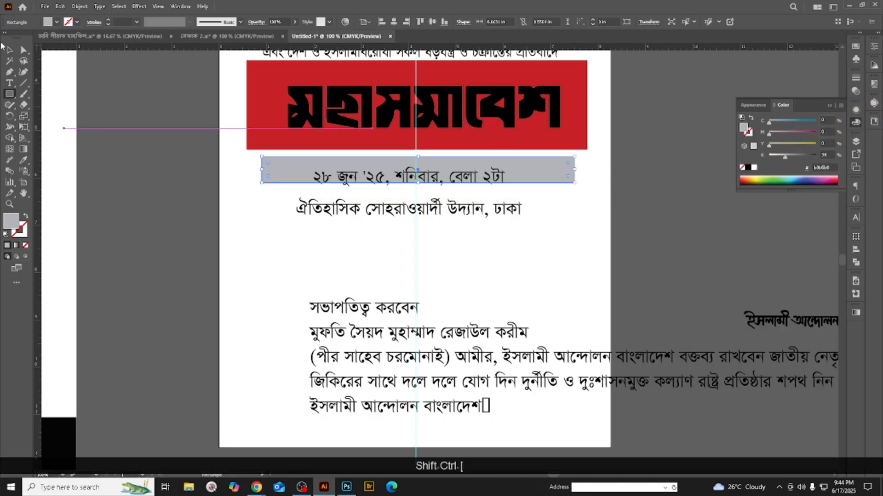
- Move the grey rectangle down slightly so the date line is vertically centred on it
click(5, 49)
scroll(446, 227, up, 1)
scroll(447, 227, up, 1)
drag(566, 196, 570, 202)
scroll(569, 203, down, 2)
click(569, 249)
scroll(569, 252, down, 2)
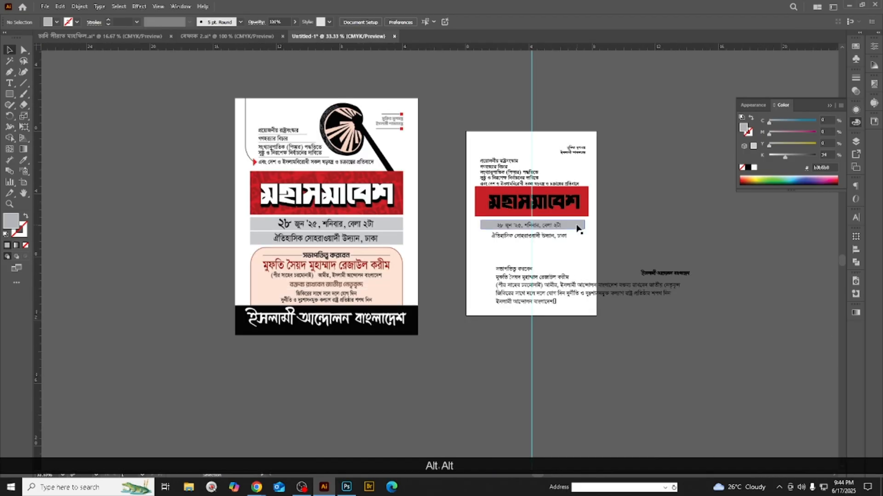
- Delete the grey rectangle behind the date line and the red rectangle behind the "মহাসমাবেশ" lettering
click(577, 226)
key(BackSpace)
key(ctrl+z)
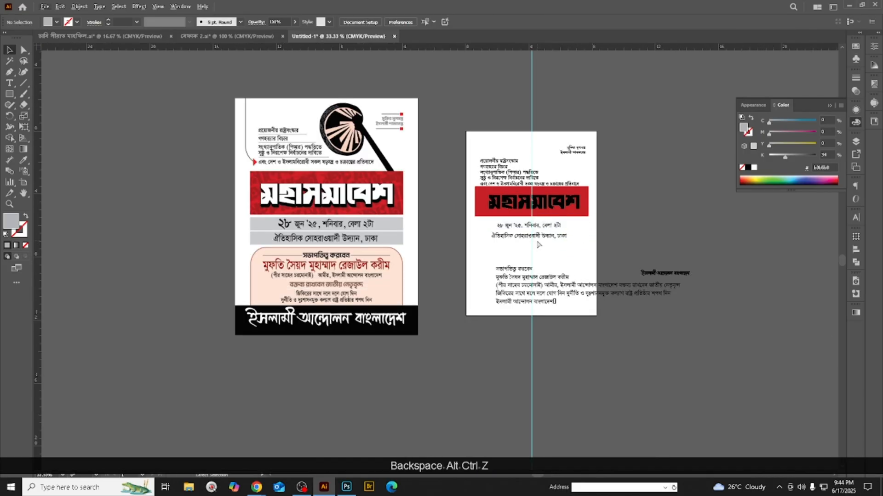
scroll(581, 225, up, 4)
drag(582, 220, 644, 262)
key(BackSpace)
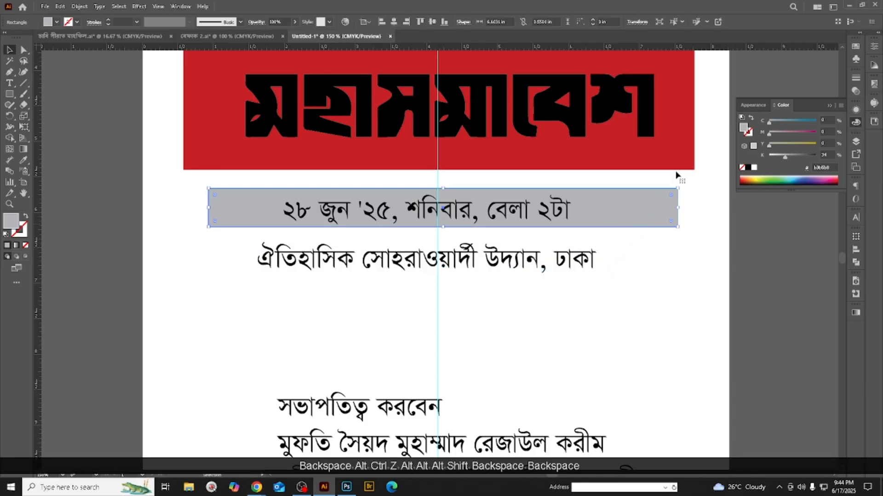
key(BackSpace)
click(680, 157)
key(BackSpace)
scroll(609, 211, down, 3)
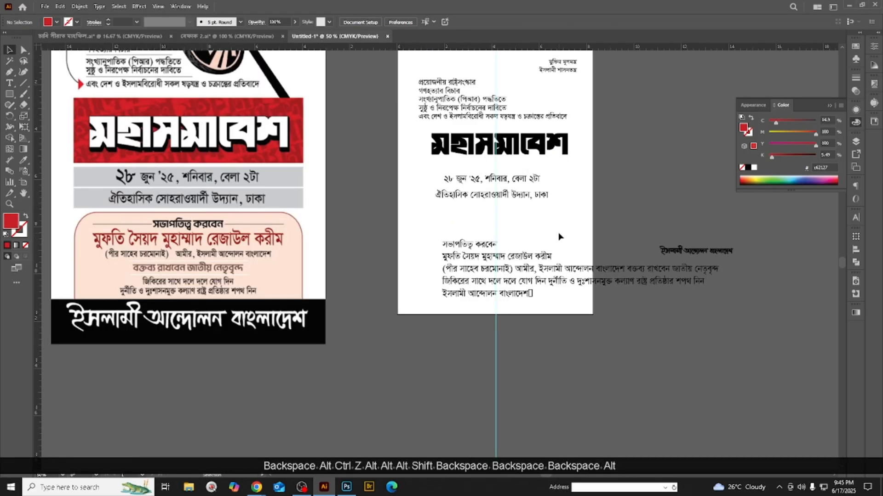
- Move the five-line text block starting with "সভাপতিত্ব করবেন" up to just below the venue line
scroll(463, 275, up, 1)
click(466, 253)
drag(528, 276, 536, 237)
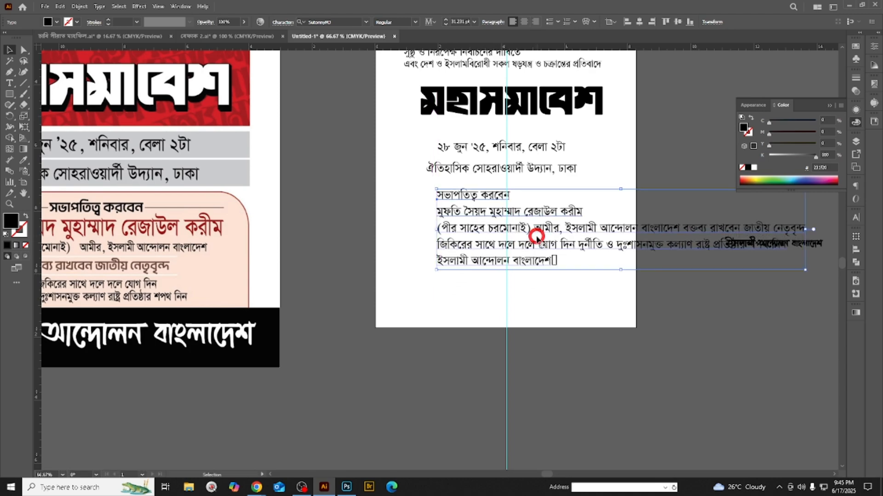
- Centre-align the five-line text block on the vertical guide and tighten its line spacing
click(524, 22)
drag(449, 223, 518, 222)
key(alt+Up)
key(alt+Up)
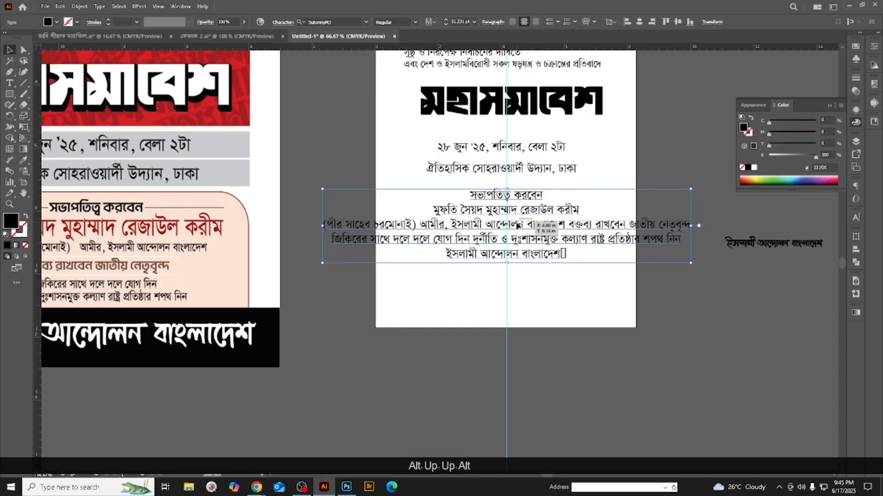
- Reduce the five-line text block's font size to about 29.23 pt and shift it horizontally about 0.33 in to the right
key(ctrl+shift+comma)
key(ctrl+shift+comma)
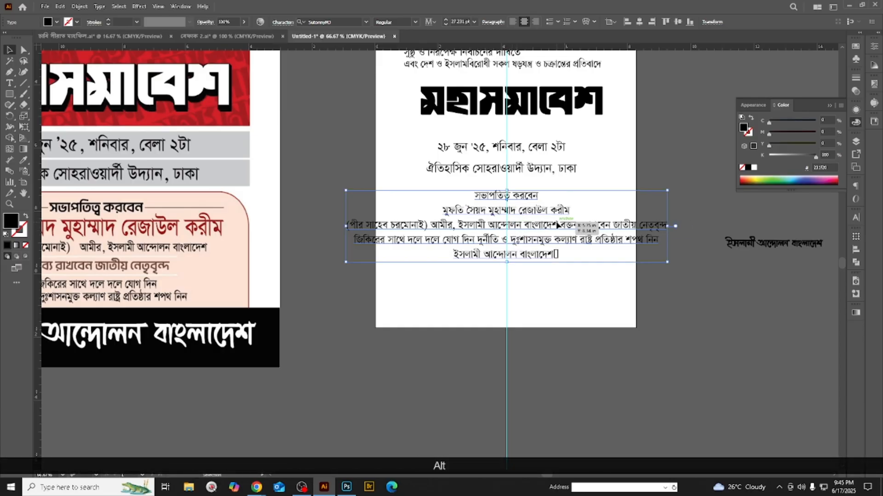
scroll(557, 226, up, 2)
key(ctrl+z)
drag(529, 238, 553, 237)
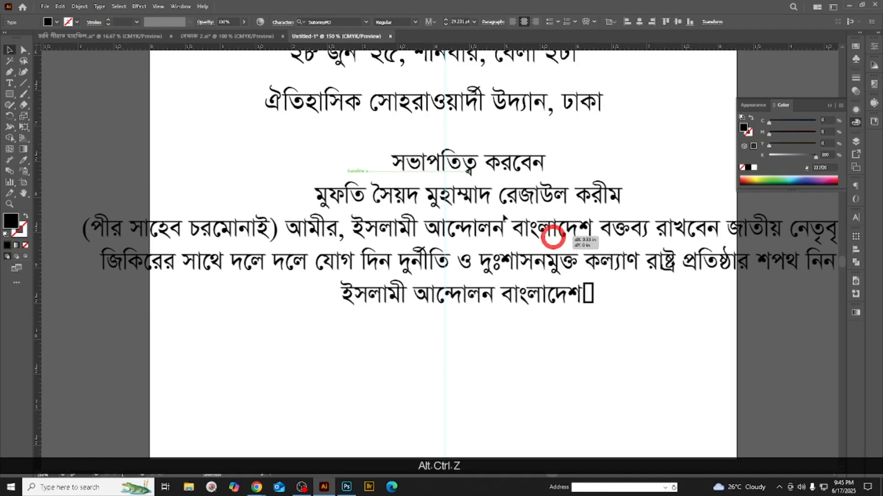
- Enlarge the second line of the text block to about 49.23 pt
triple_click(473, 197)
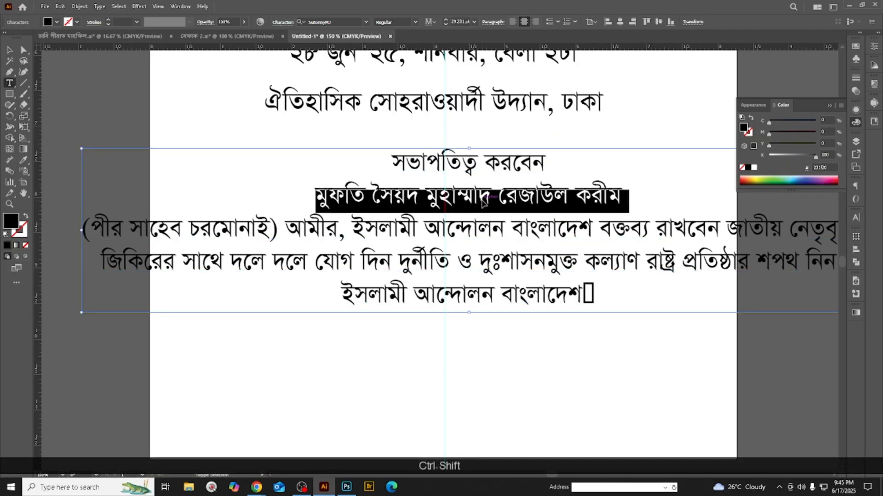
key(ctrl+shift+period)
key(ctrl+shift+period)
key(ctrl+shift+period)
key(ctrl+shift+period)
key(ctrl+shift+period)
key(ctrl+shift+period)
key(ctrl+shift+period)
key(ctrl+shift+period)
key(ctrl+shift+period)
key(ctrl+shift+period)
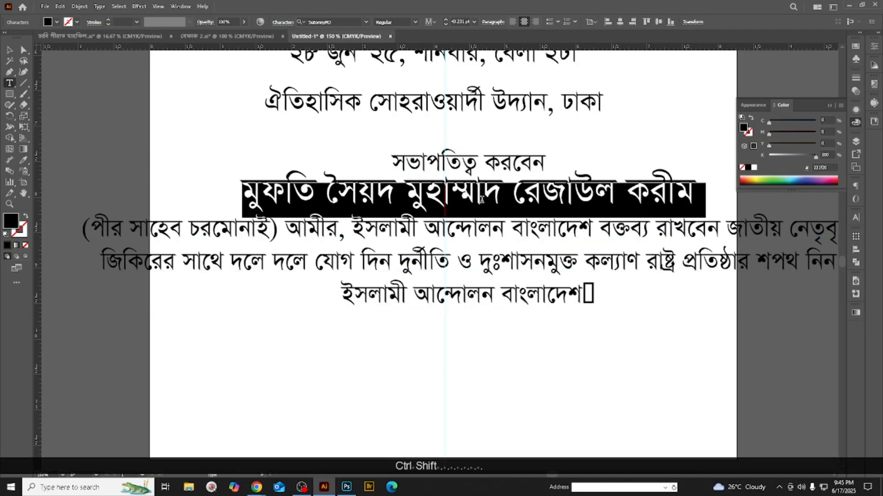
- Condense the second line of the text block to a 75% horizontal scale
key(ctrl+t)
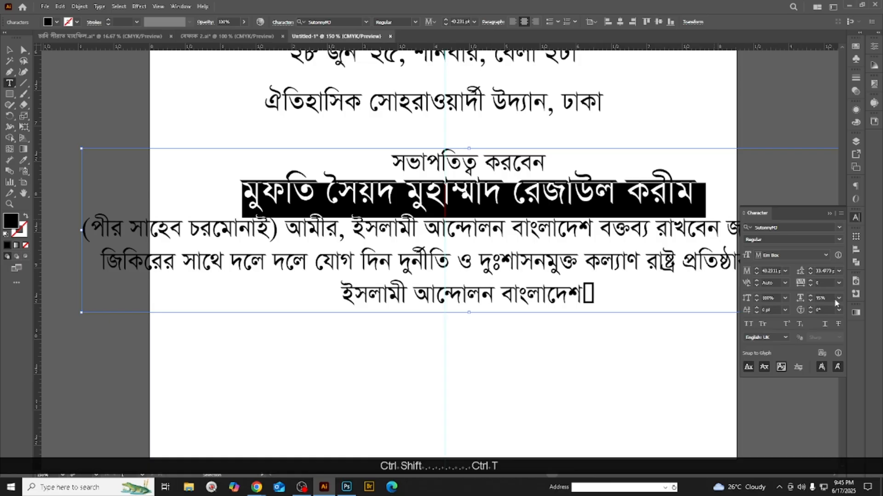
click(828, 298)
text(85)
key(Return)
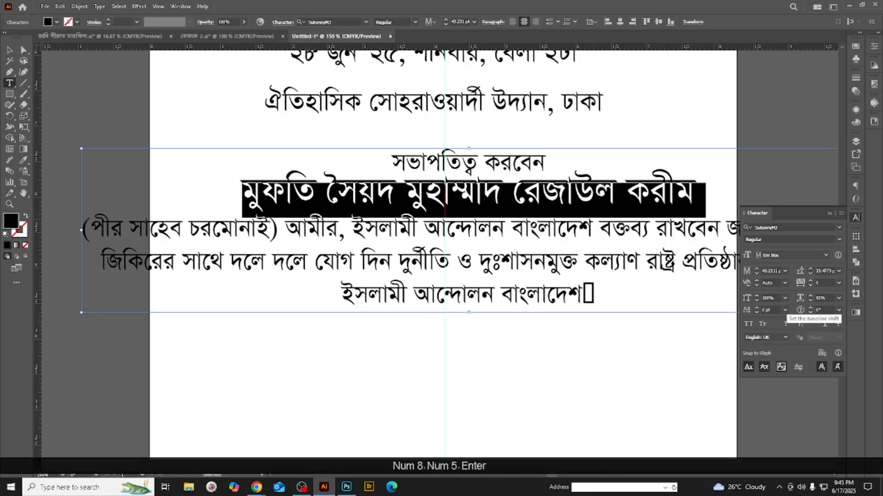
alt+scroll(404, 198, down, 2)
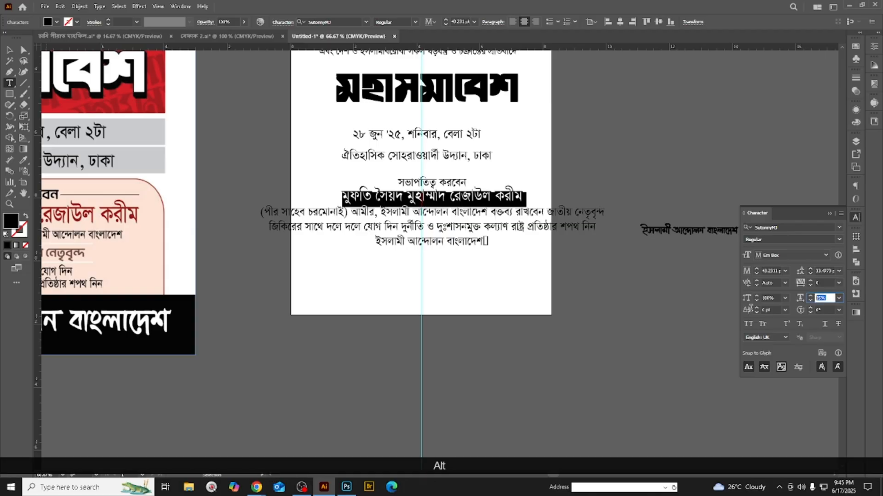
text(75)
key(Return)
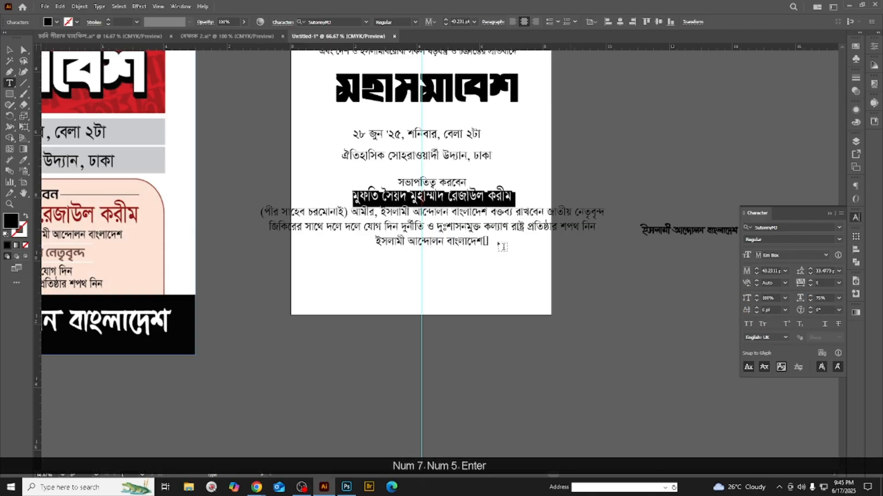
- Set the second line's font size to 52 pt and increase its line spacing
click(772, 270)
scroll(771, 271, up, 9)
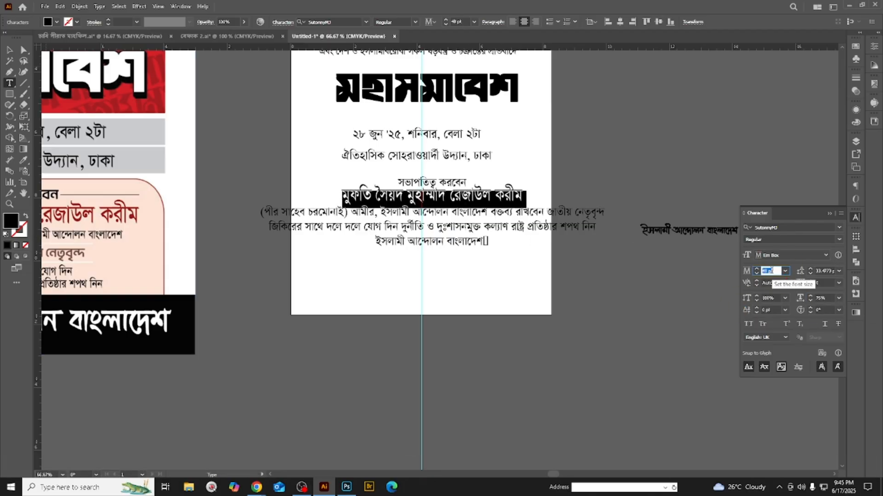
click(450, 202)
triple_click(450, 201)
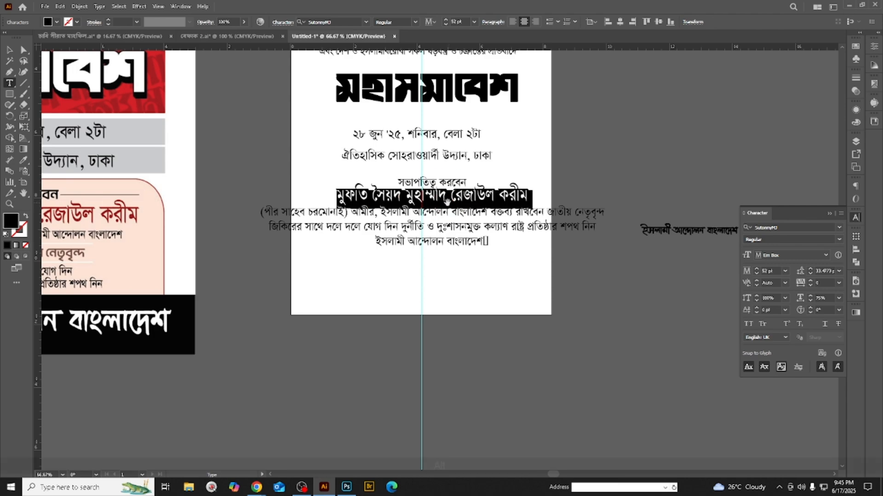
key(alt+Down)
key(alt+Down)
scroll(447, 201, up, 1)
key(alt+Down)
key(alt+Down)
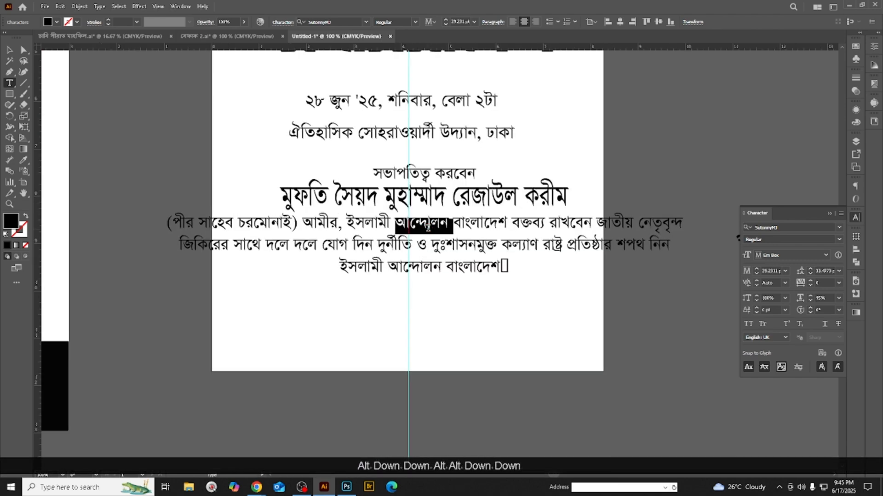
- Break the third line after "বাংলাদেশ" so that "বক্তব্য রাখবেন জাতীয় নেতৃবৃন্দ" sits on its own line
triple_click(428, 226)
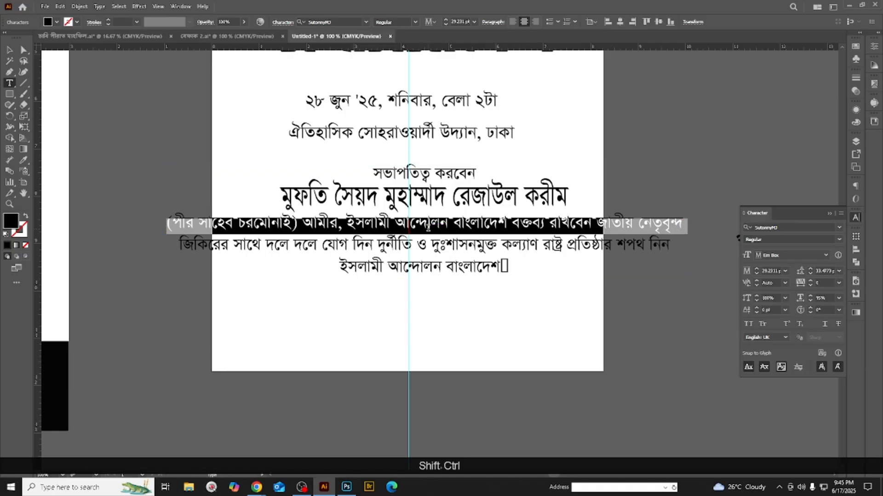
click(506, 224)
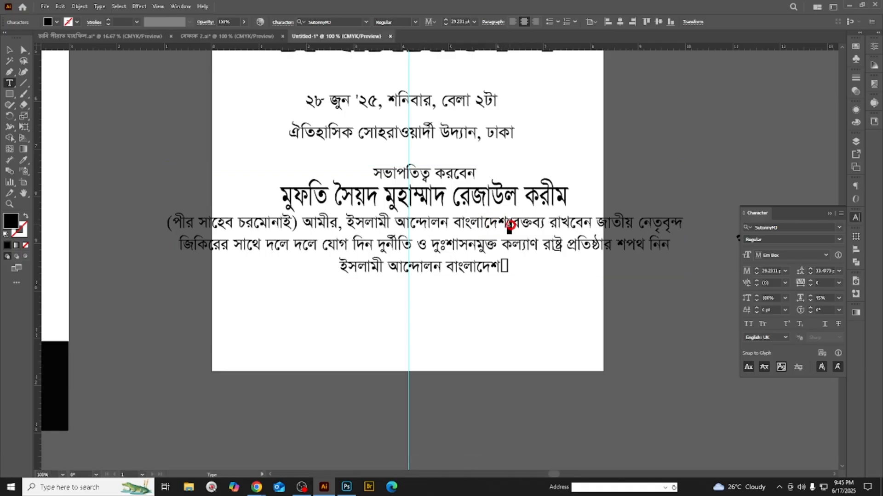
key(Return)
- Reduce the third line of the text block to about 21.23 pt and its leading to about 27.48 pt
triple_click(422, 223)
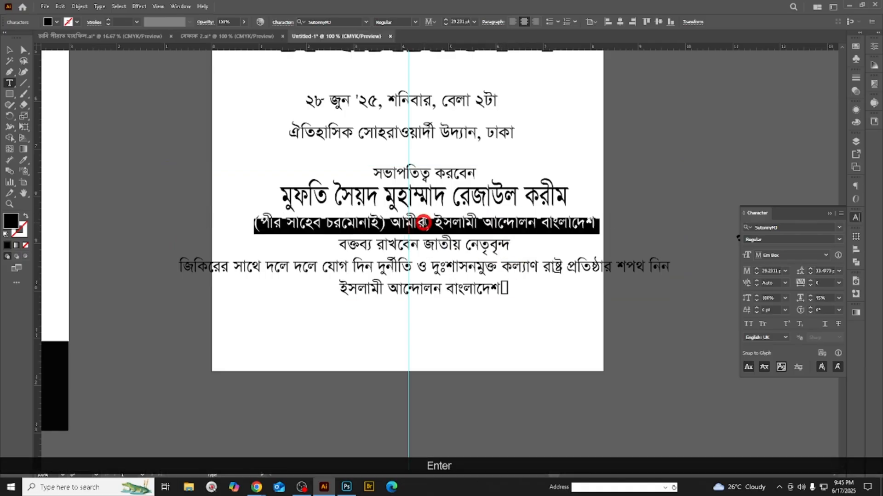
key(ctrl+shift+comma)
key(ctrl+shift+comma)
key(ctrl+shift+comma)
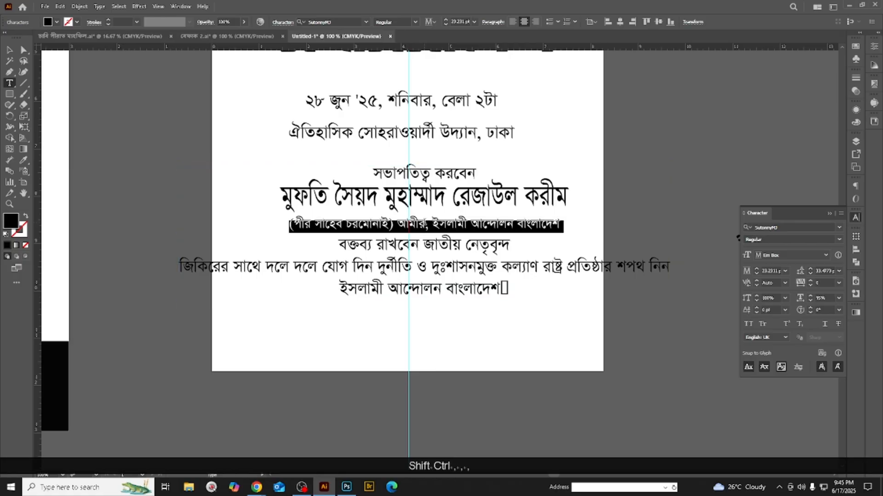
key(alt+Up)
key(alt+Up)
key(alt+Up)
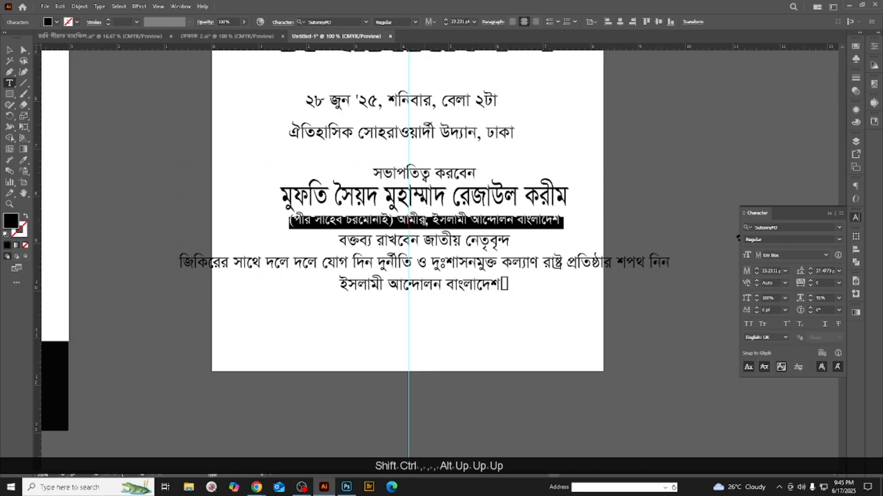
key(ctrl+shift+period)
key(ctrl+shift+comma)
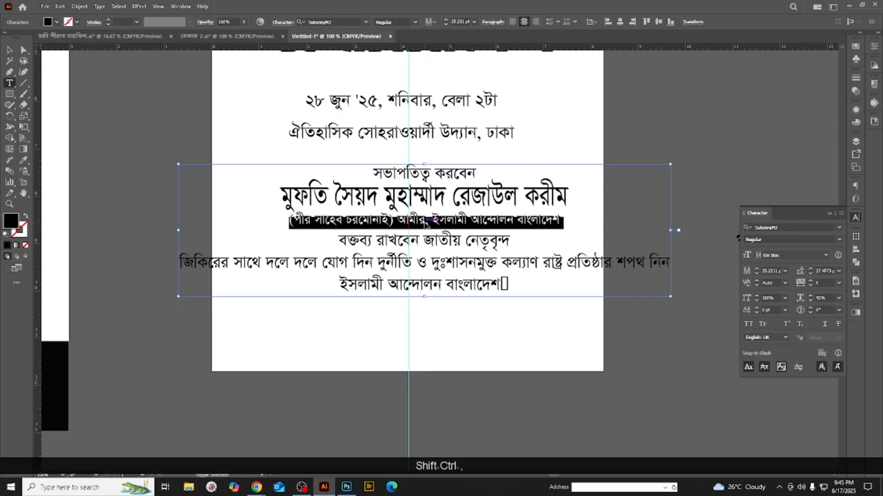
key(ctrl+shift+comma)
- Break the "জিকিরের সাথে দলে দলে যোগ দিন" line before "দুর্নীতি" so the rest starts a new line
scroll(425, 222, up, 2)
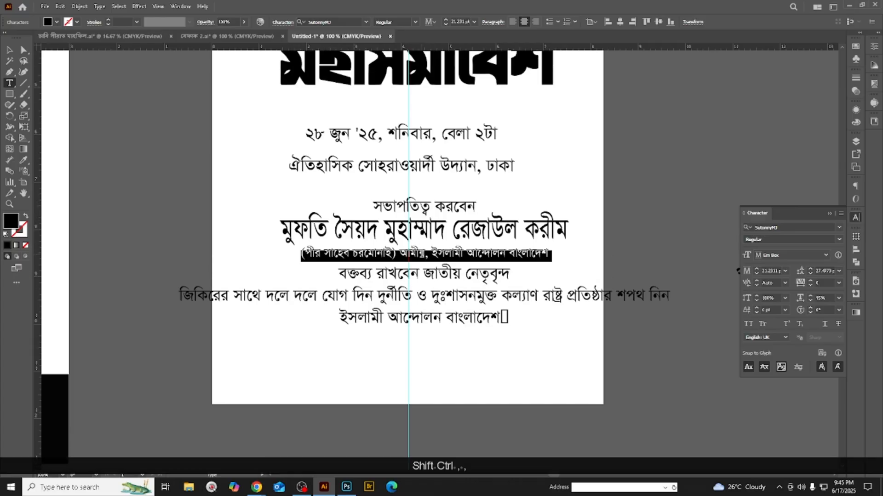
scroll(425, 257, down, 1)
scroll(425, 289, down, 1)
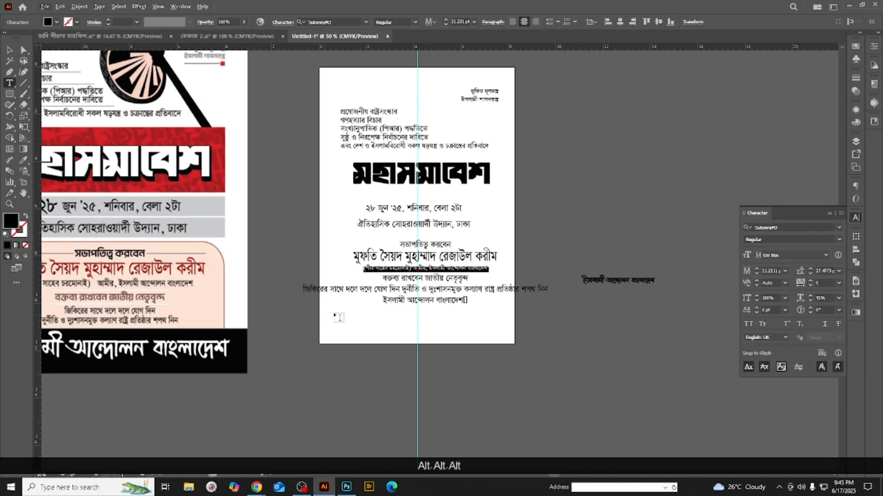
scroll(391, 281, down, 2)
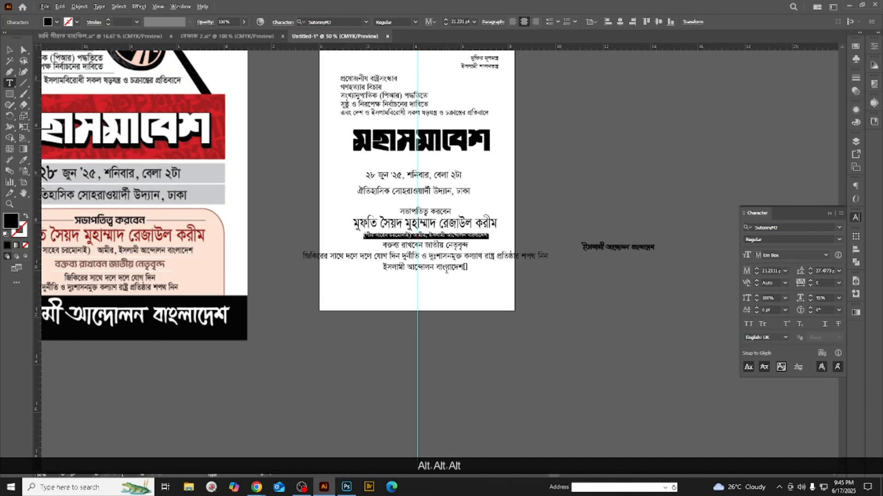
scroll(391, 255, up, 3)
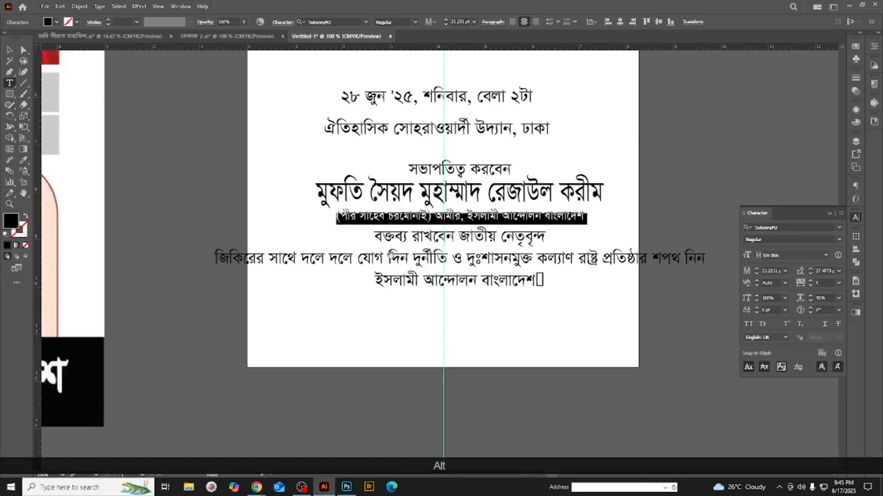
key(Return)
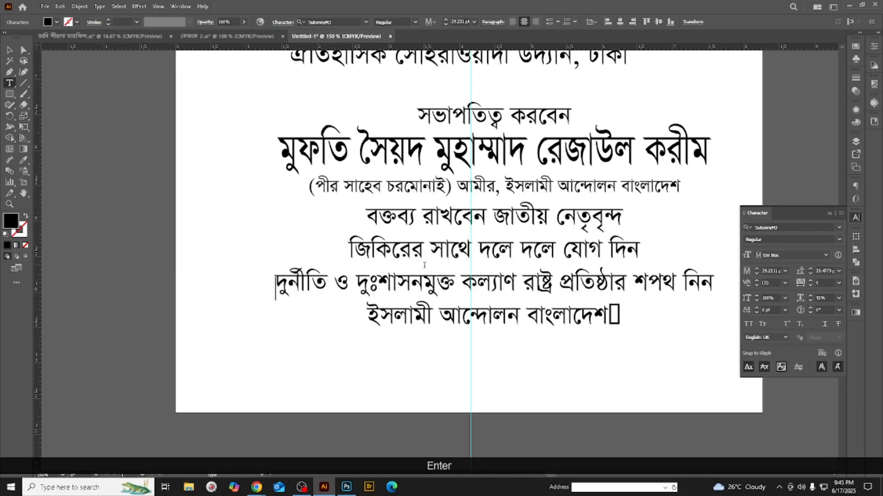
- Delete the stray box character and the last line "ইসলামী আন্দোলন বাংলাদেশ" from the text block
scroll(422, 263, down, 2)
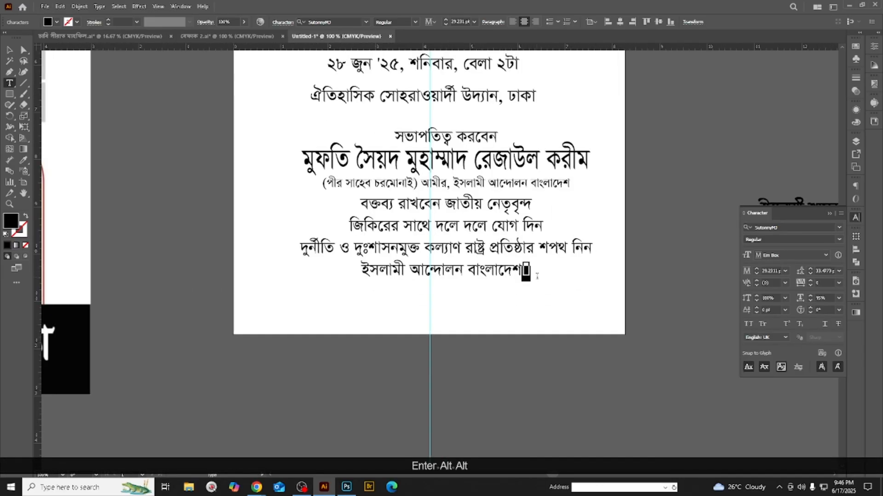
key(BackSpace)
scroll(536, 275, down, 2)
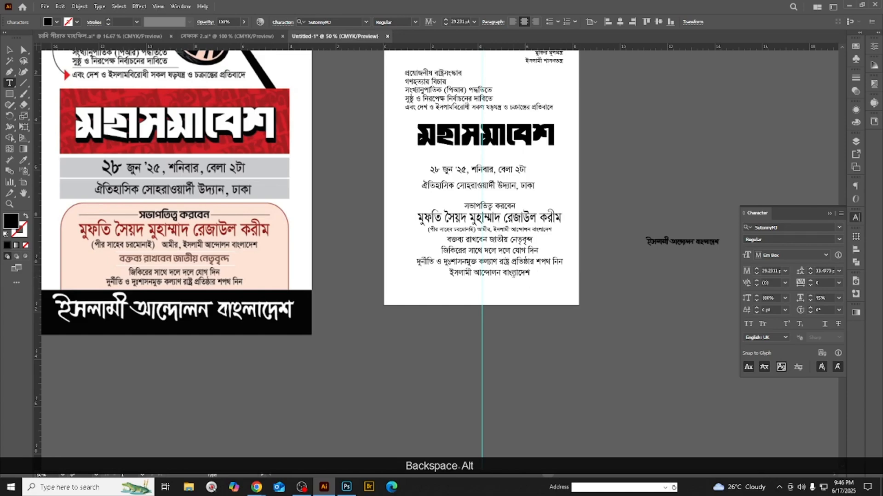
triple_click(511, 273)
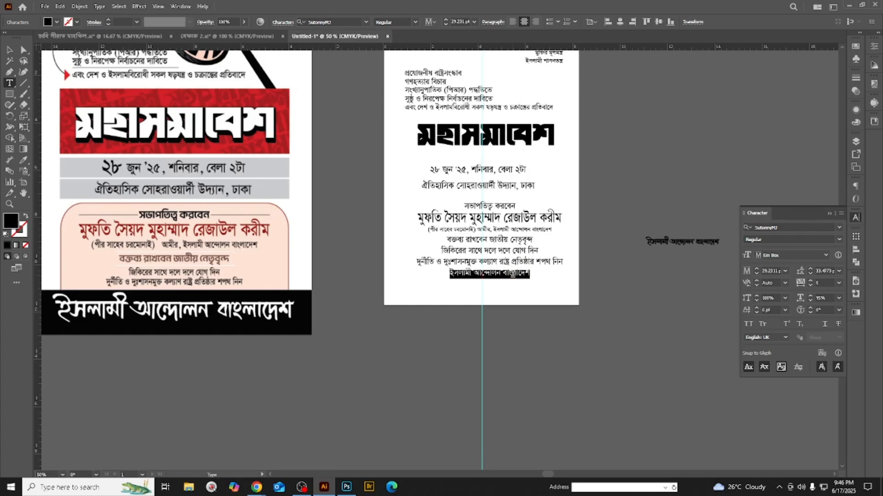
key(BackSpace)
key(BackSpace)
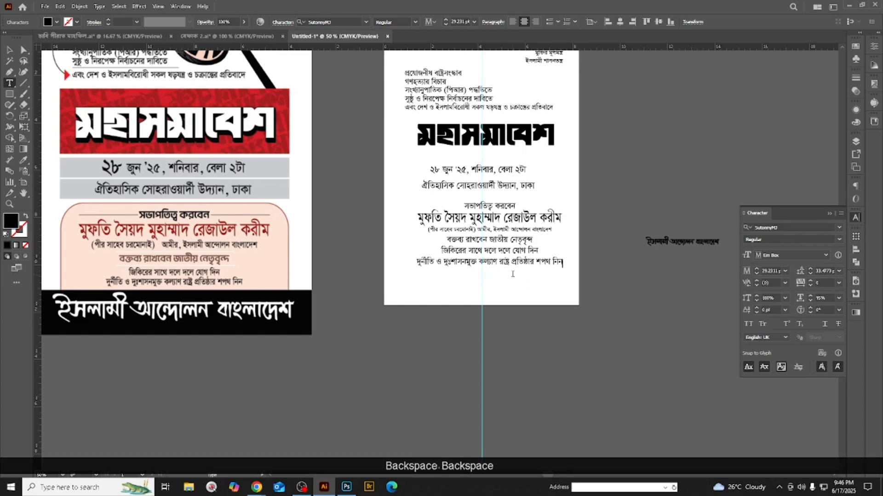
- Try to move the traced "ইসলামী আন্দোলন বাংলাদেশ" lettering onto the artboard below the text block
click(10, 50)
click(628, 395)
drag(680, 242, 467, 287)
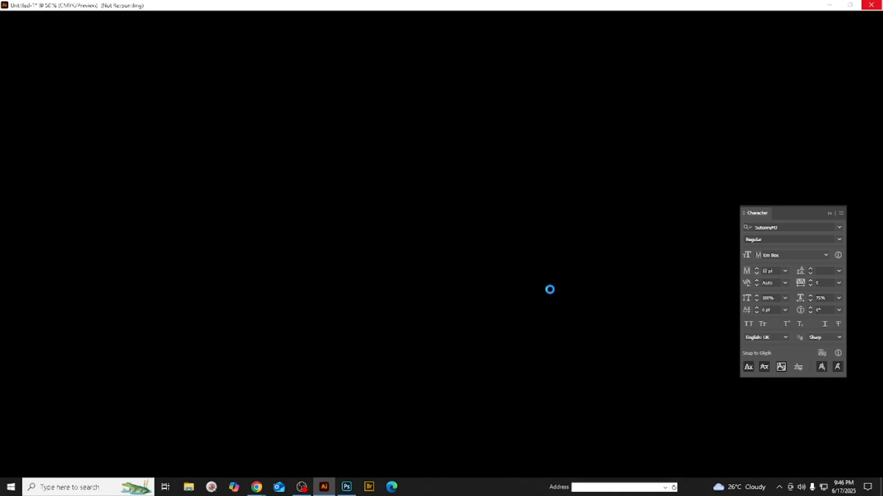
- Switch to Photoshop and close the untitled black-and-white poster document without saving it
key(alt+Tab)
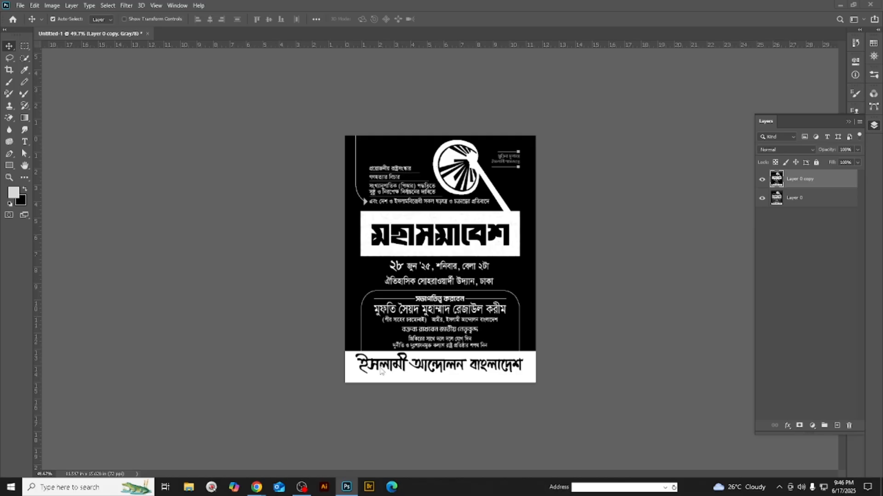
click(147, 34)
click(438, 183)
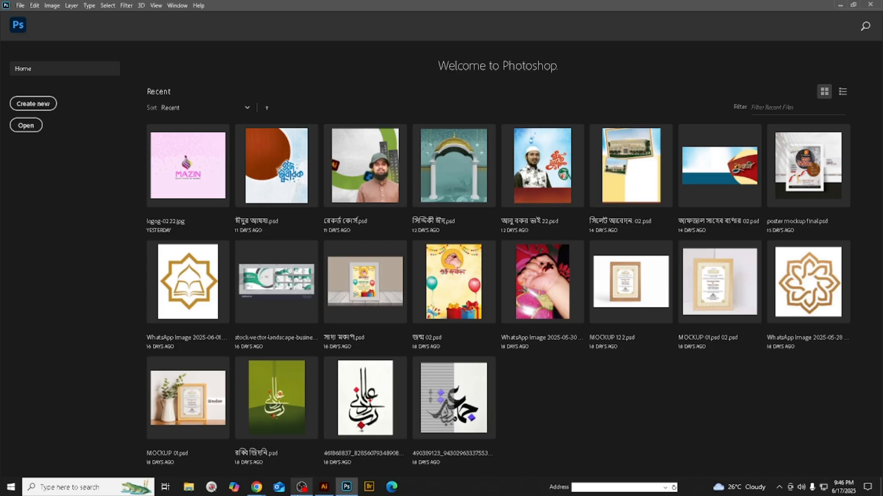
- Return to Illustrator and accept the recovery of the documents after the crash
click(323, 488)
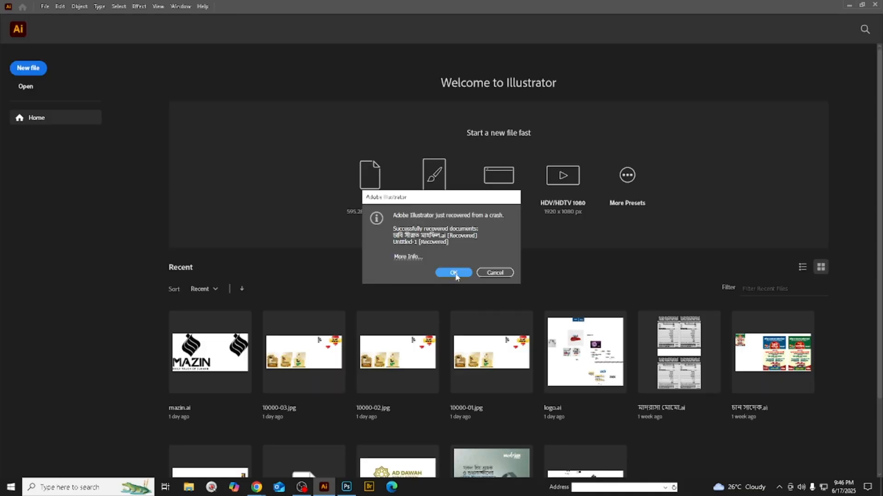
click(455, 272)
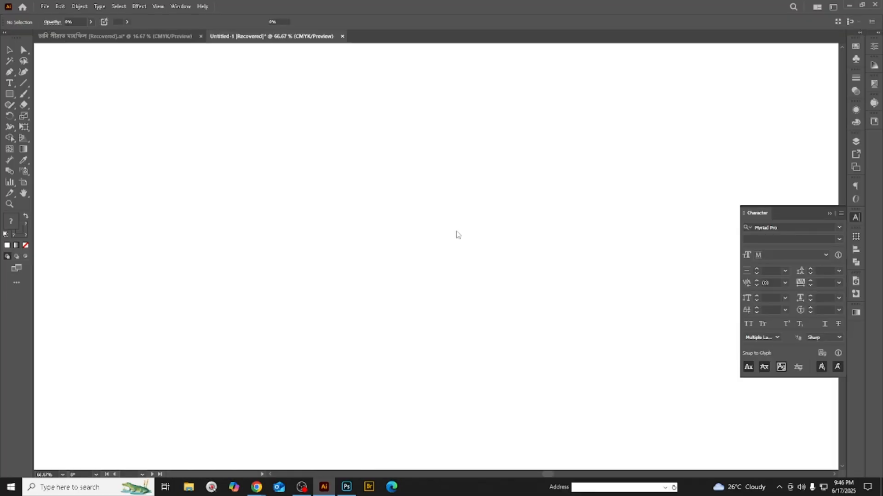
scroll(591, 265, up, 2)
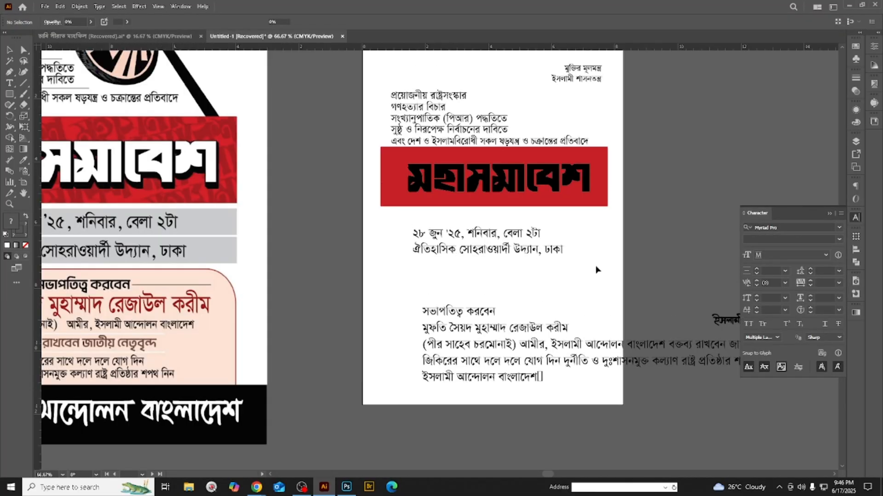
- Move the five-line text block starting with "সভাপতিত্ব করবেন" up to just below the venue line
scroll(622, 256, down, 3)
scroll(510, 303, up, 2)
scroll(417, 277, down, 3)
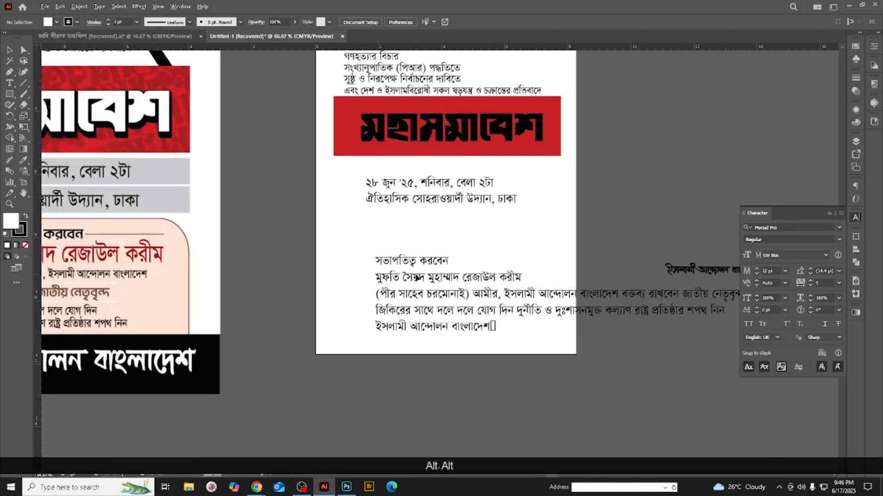
drag(420, 288, 435, 258)
scroll(600, 274, up, 1)
scroll(352, 248, up, 1)
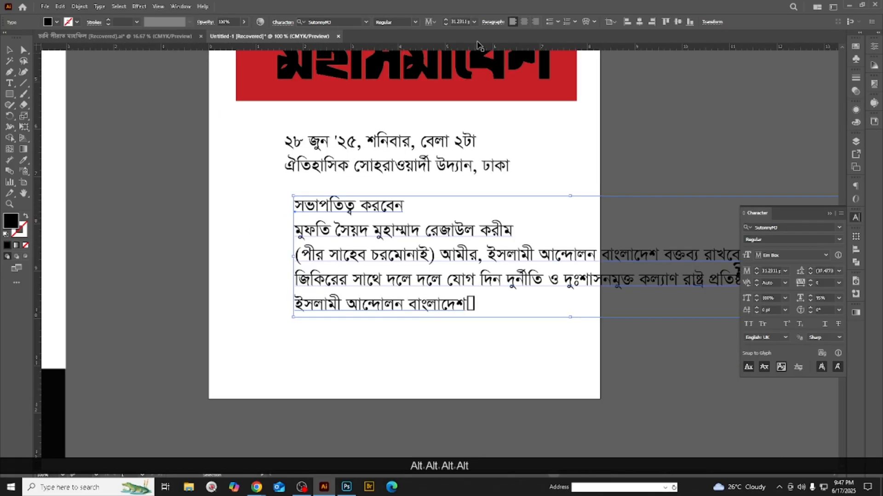
- Center-align the five-line "সভাপতিত্ব করবেন" text block, move it back over the artboard and tighten its leading to 31.4773 pt
click(525, 22)
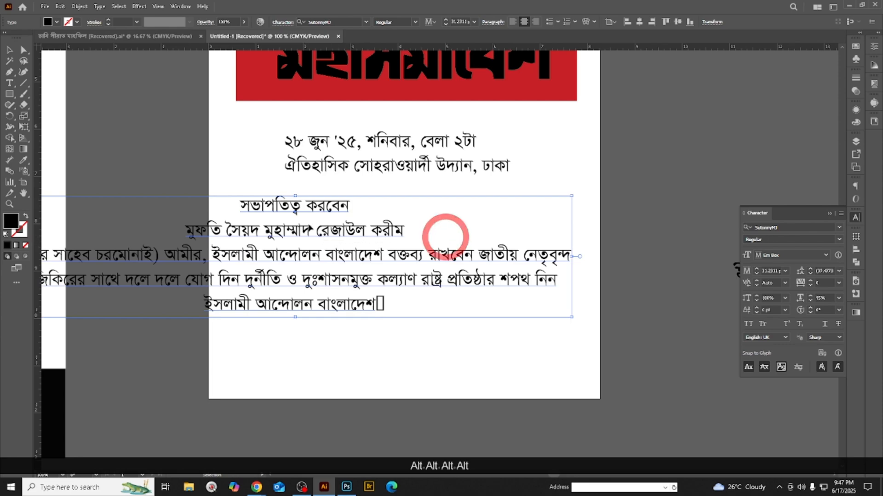
drag(310, 227, 423, 233)
key(alt+Up)
key(alt+Up)
key(alt+Up)
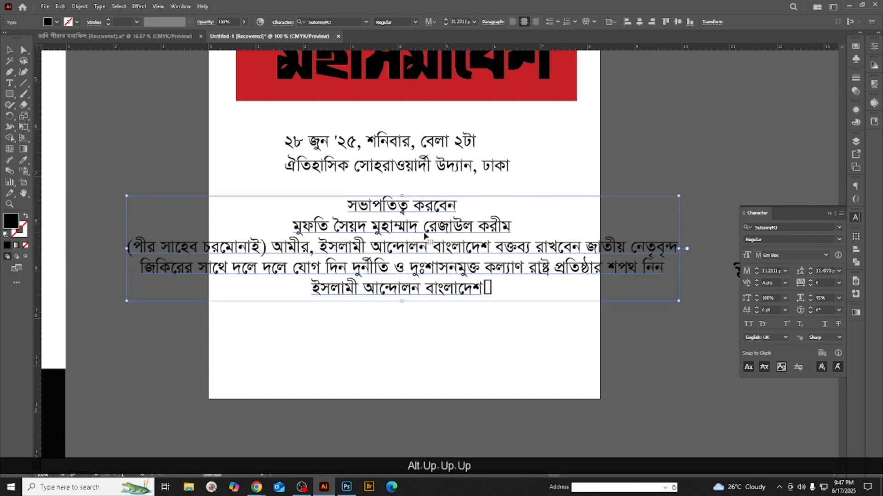
- Break the two overlong lines of the lower text block before "বক্তব্য রাখবেন" and before "দুর্নীতি ও"
double_click(487, 250)
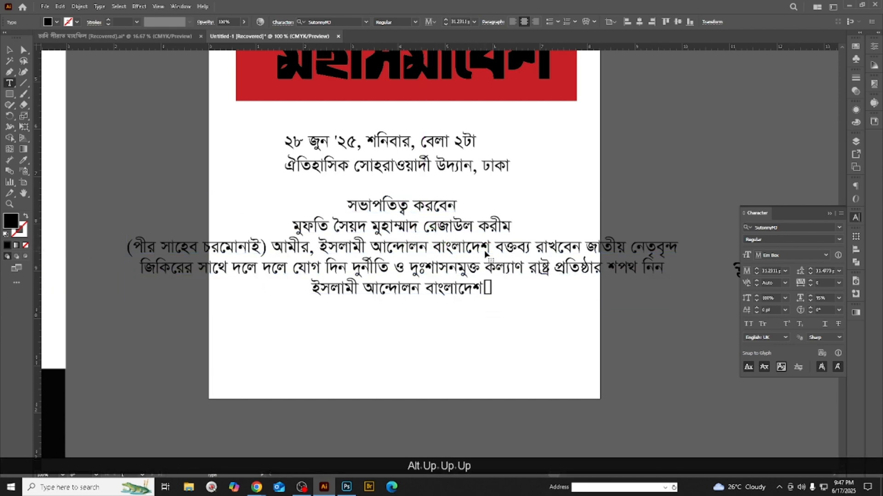
key(Return)
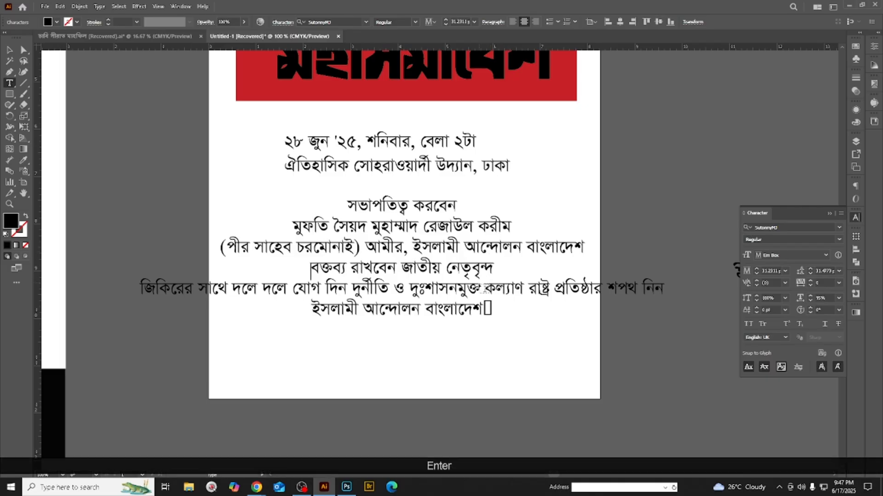
click(351, 289)
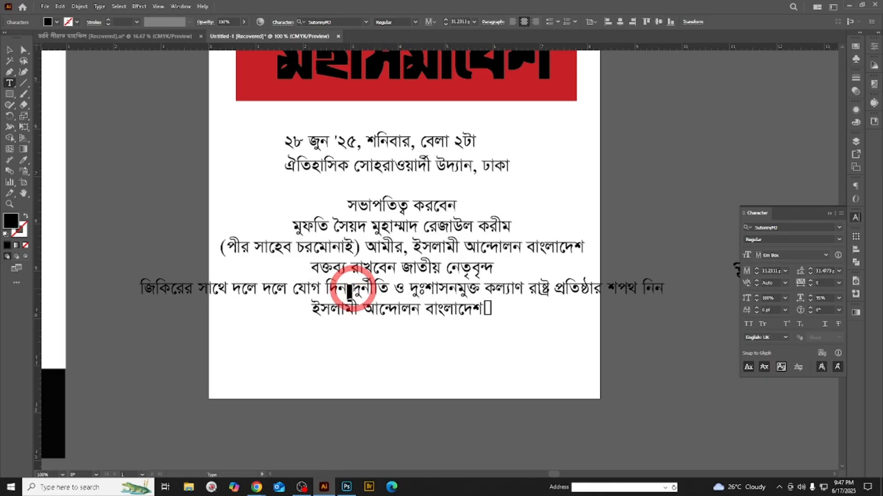
key(Return)
- Delete the final line "ইসলামী আন্দোলন বাংলাদেশ" from the lower text block and finish editing the text
drag(487, 331, 311, 331)
key(Delete)
key(BackSpace)
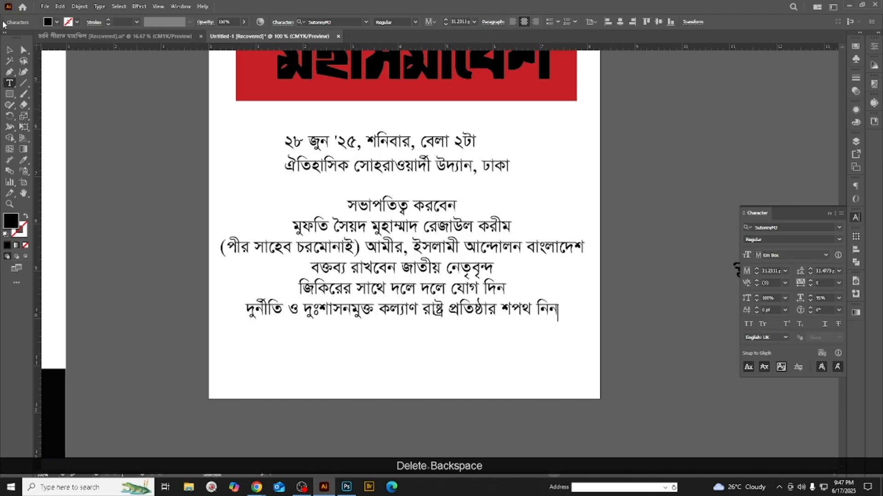
click(10, 50)
scroll(492, 325, down, 2)
click(526, 352)
scroll(465, 307, up, 2)
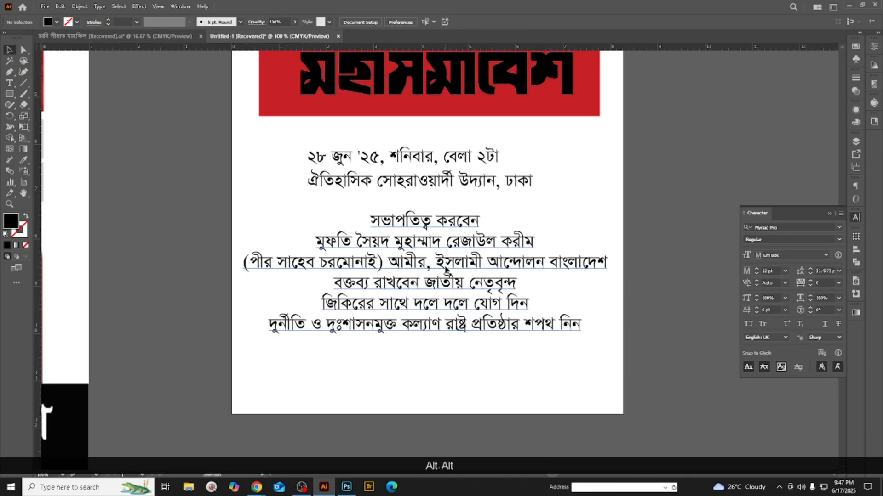
- Reduce the parenthesised third line of the lower text block to 19.2311 pt with 19.4773 pt leading
double_click(445, 269)
triple_click(445, 269)
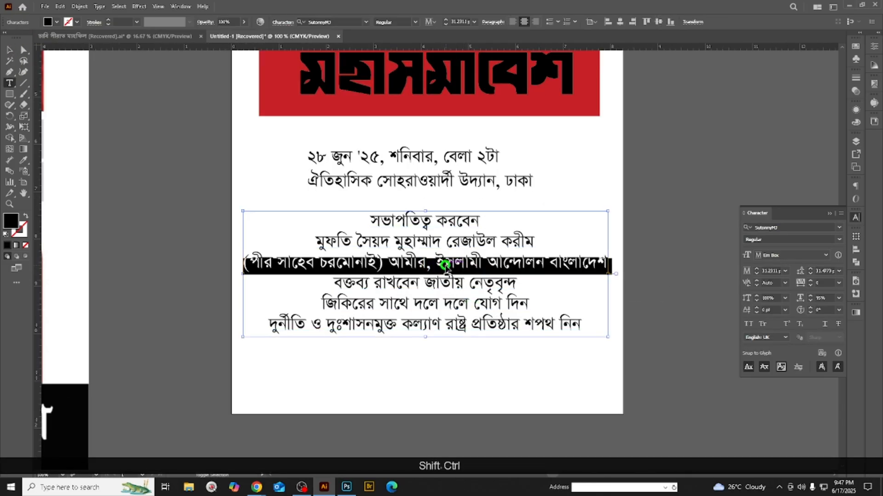
key(ctrl+shift+comma)
key(ctrl+shift+comma)
key(ctrl+shift+comma)
key(ctrl+shift+comma)
key(ctrl+shift+comma)
key(ctrl+shift+comma)
key(alt+Up)
key(alt+Up)
key(alt+Up)
key(alt+Up)
key(alt+Up)
key(alt+Up)
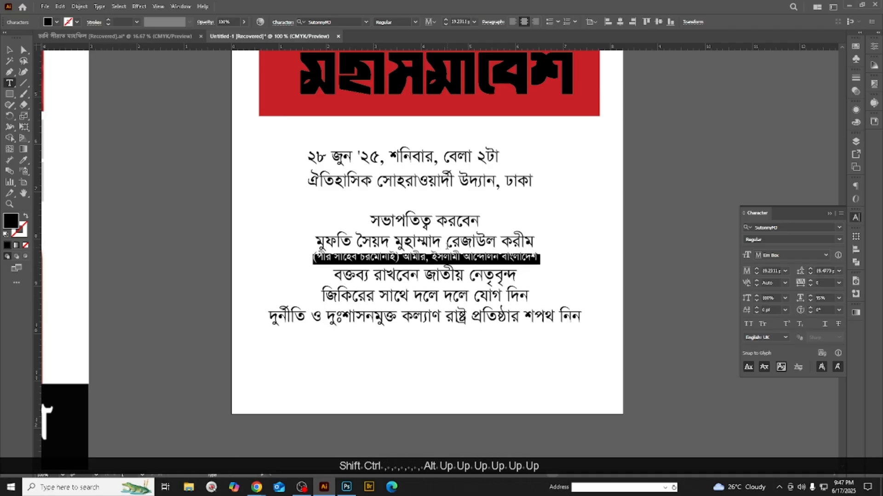
- Set the speaker's name line to 75% horizontal scale and a 48 pt font size
triple_click(448, 247)
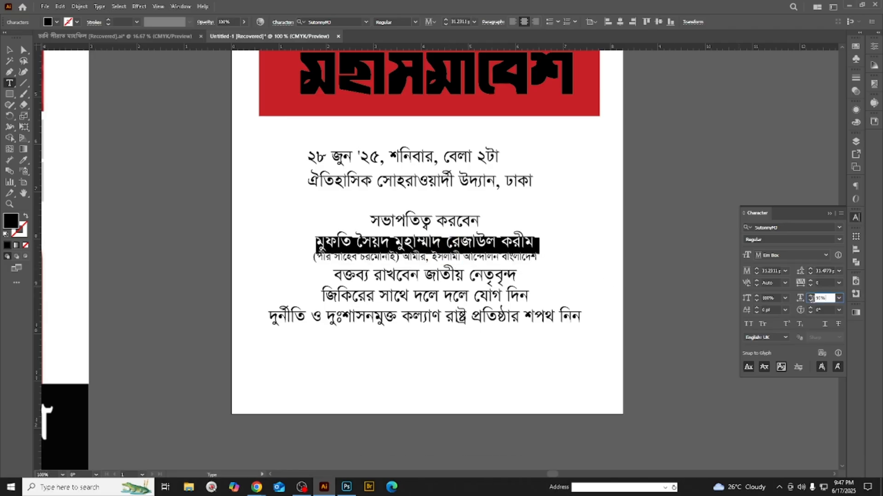
text(75)
key(Return)
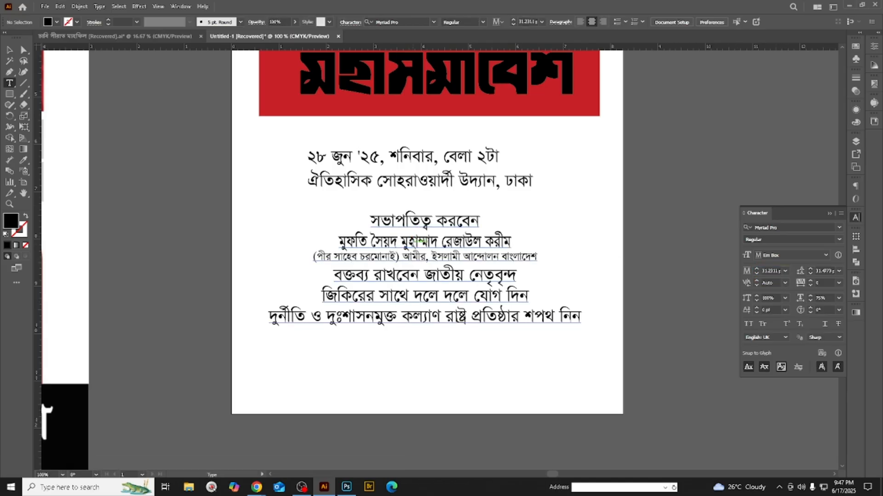
scroll(777, 271, up, 18)
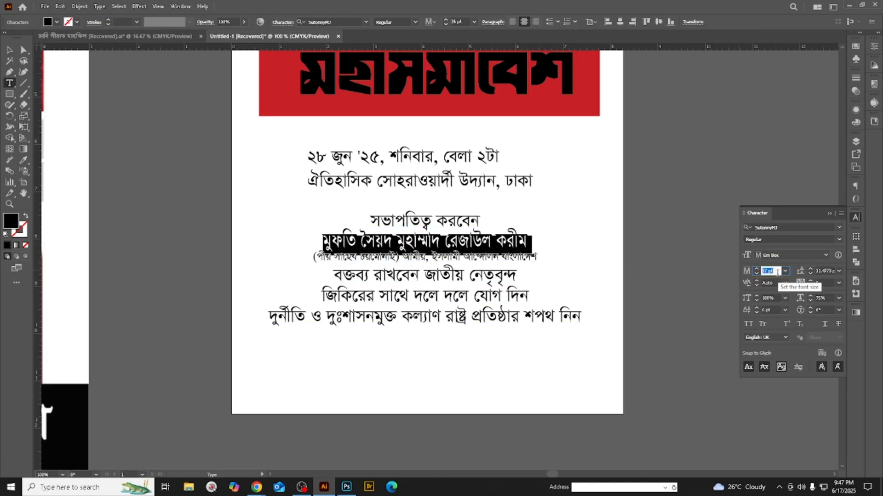
key(alt+Down)
key(Down)
key(Down)
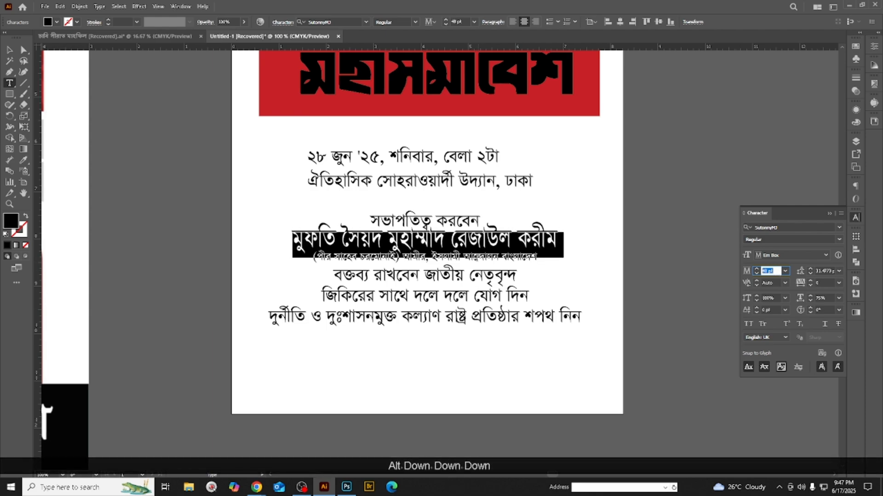
- Increase the leading of the speaker's name line to 39.4773 pt
triple_click(466, 246)
key(alt+Down)
key(alt+Down)
key(alt+Down)
key(alt+Down)
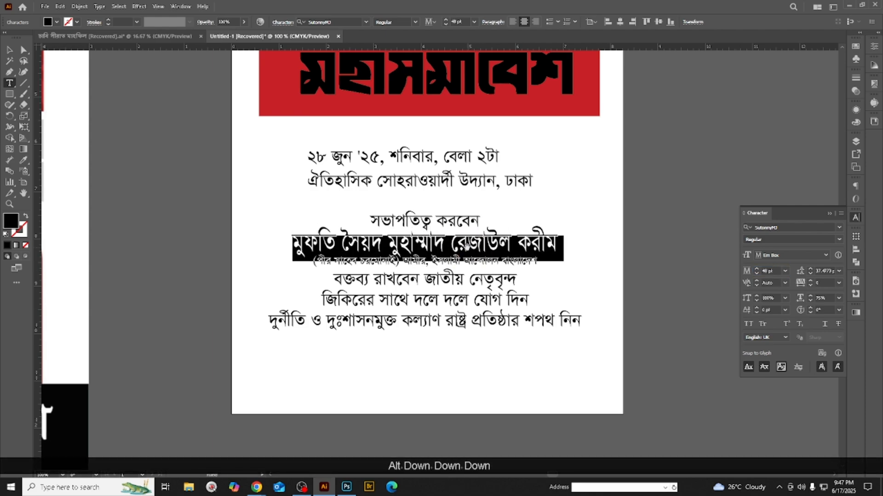
scroll(466, 246, down, 1)
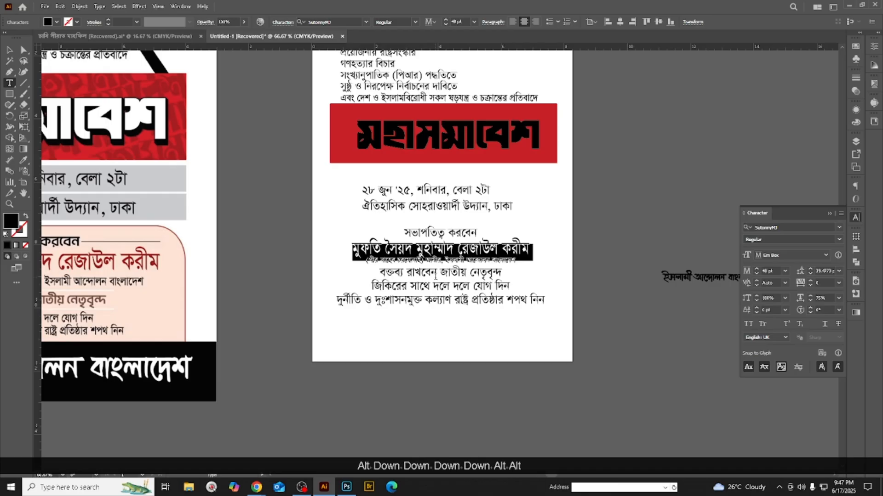
triple_click(436, 274)
scroll(445, 294, down, 1)
scroll(460, 296, up, 1)
scroll(467, 296, down, 1)
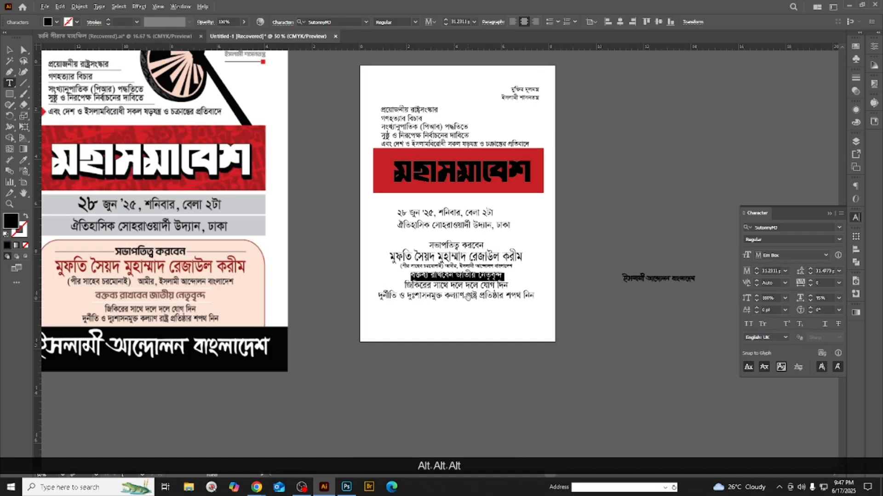
scroll(395, 309, up, 1)
click(481, 306)
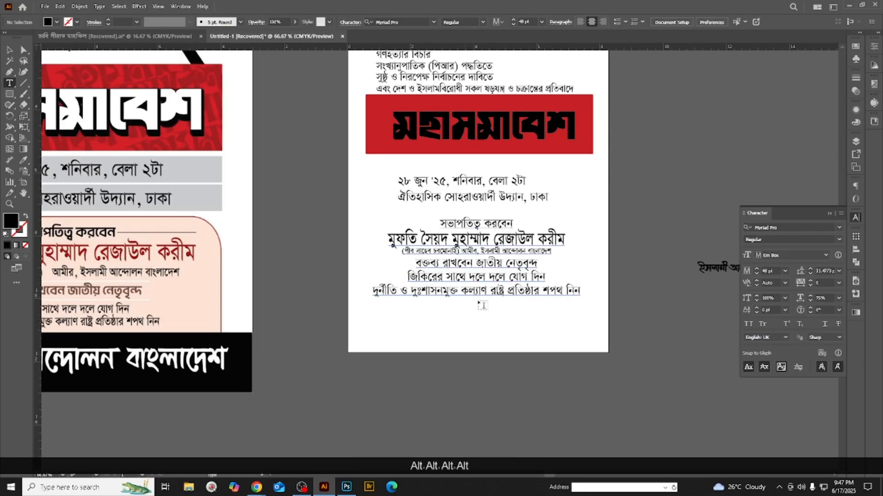
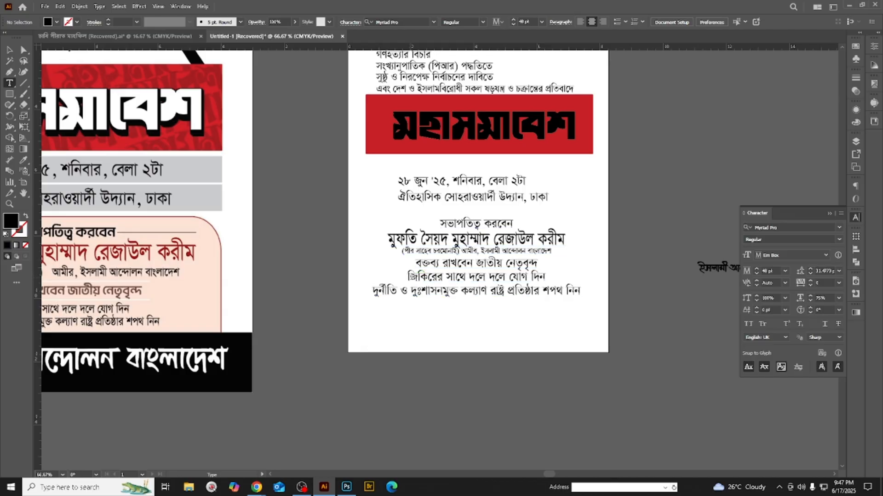
- Reduce the last two lines, starting with "জিকিরের সাথে", to 29.2311 pt with 29.4773 pt leading
drag(411, 278, 387, 280)
click(586, 297)
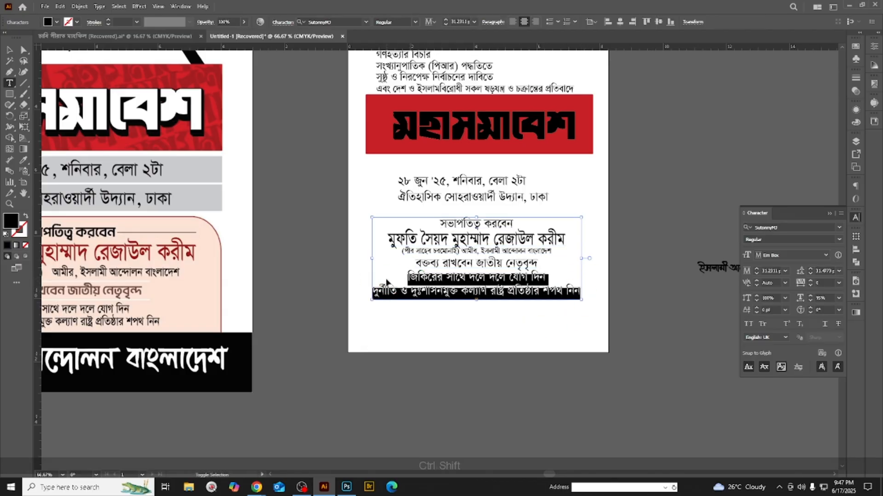
key(ctrl+shift+period)
key(ctrl+shift+comma)
key(ctrl+shift+comma)
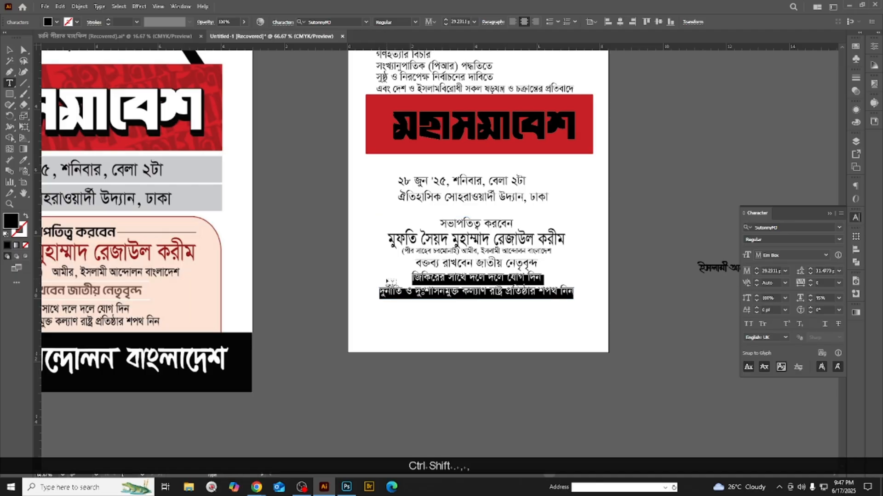
key(alt+Up)
scroll(487, 250, up, 1)
- Increase the leading of the "বক্তব্য রাখবেন জাতীয় নেতৃবৃন্দ" line to 35.4773 pt and the "জিকিরের সাথে" line to 33.4773 pt
click(467, 272)
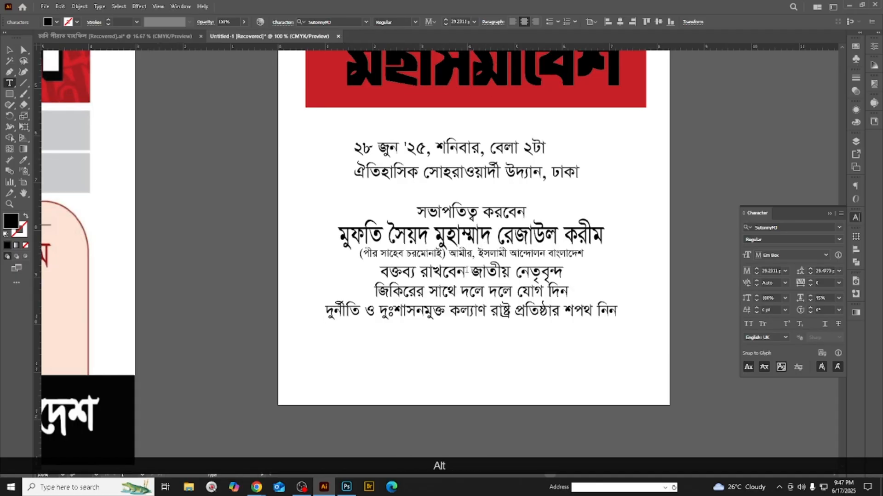
click(467, 271)
key(alt+Down)
key(alt+Down)
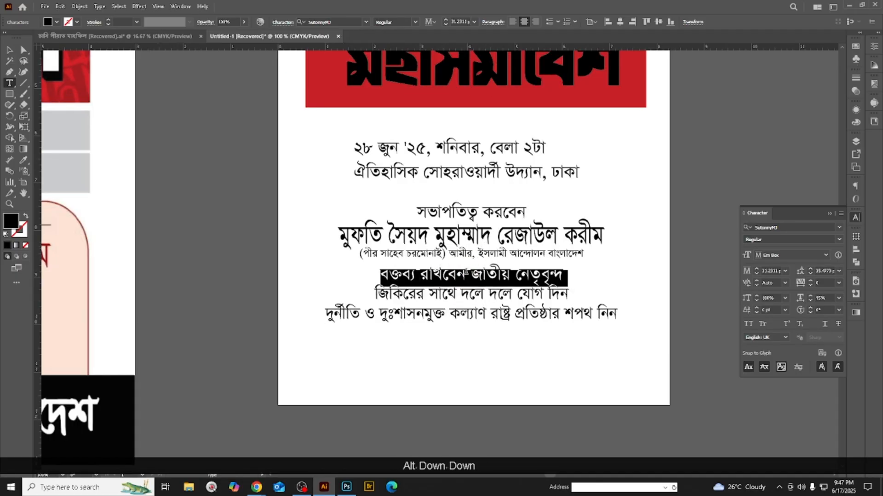
triple_click(465, 295)
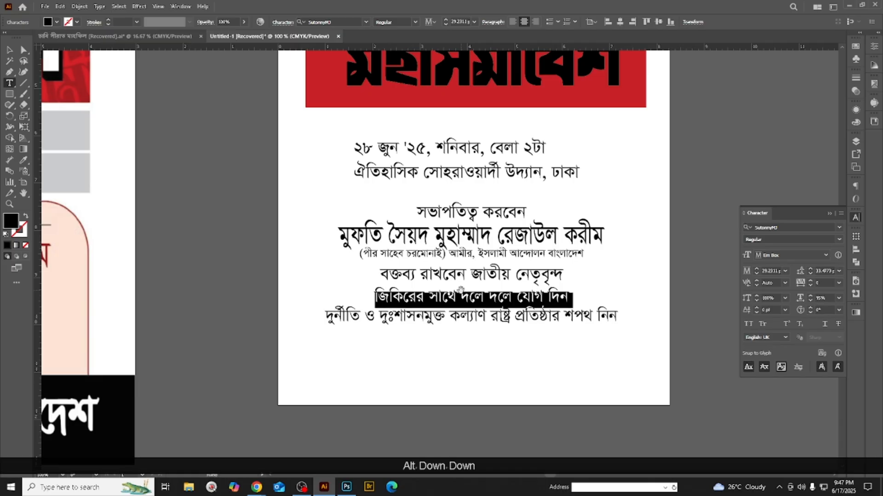
scroll(353, 345, down, 1)
scroll(353, 348, down, 2)
click(16, 46)
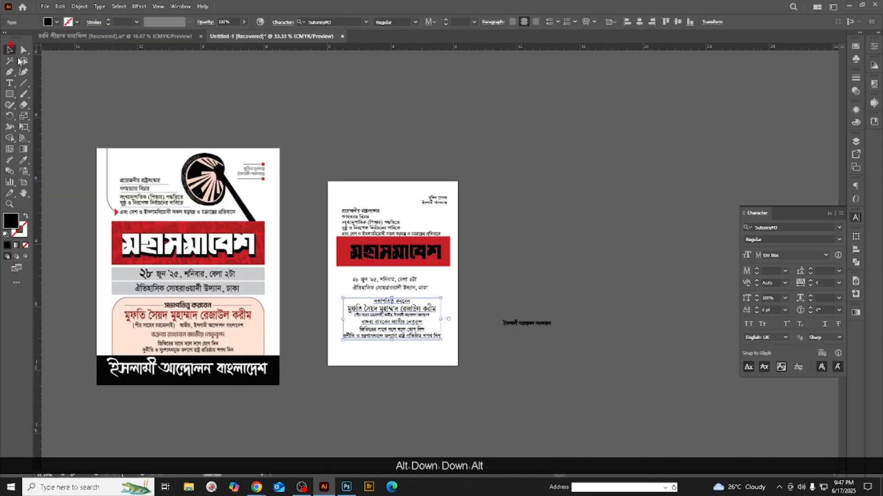
- Compare the text layout of the new poster with the reference poster beside it
scroll(292, 138, up, 1)
click(433, 113)
scroll(568, 182, down, 1)
scroll(255, 321, down, 1)
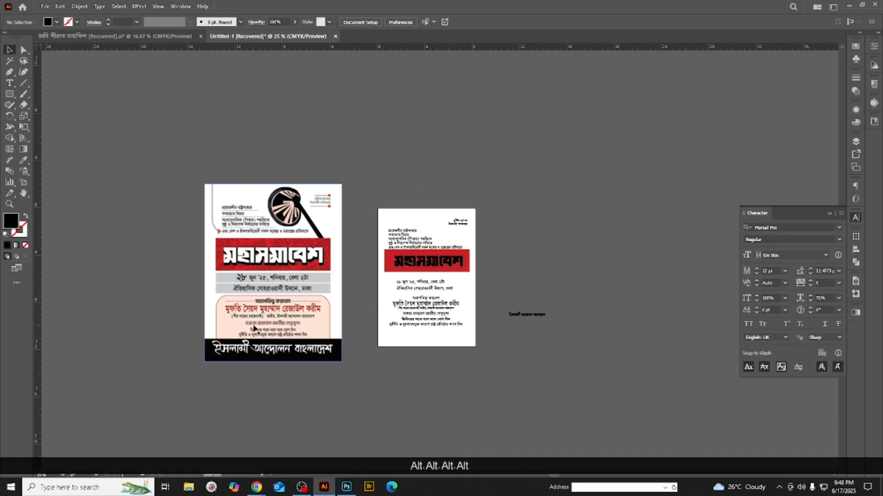
scroll(254, 322, up, 3)
scroll(335, 261, down, 1)
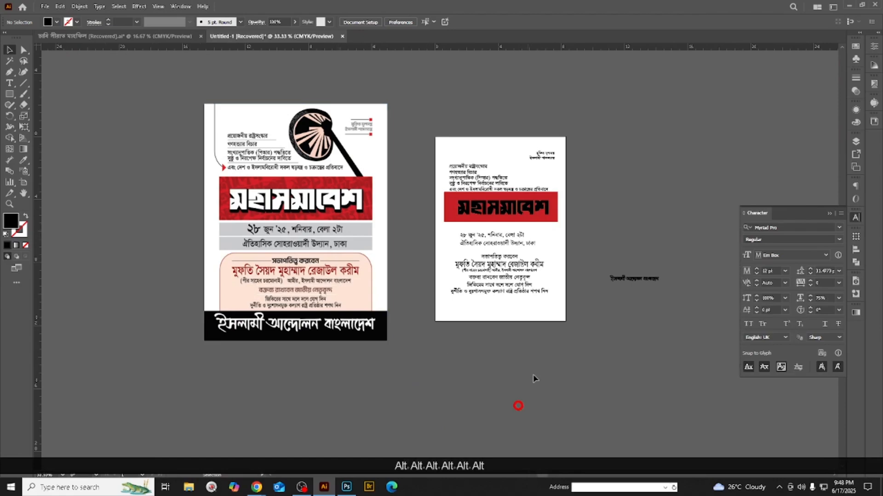
scroll(545, 348, up, 1)
click(11, 95)
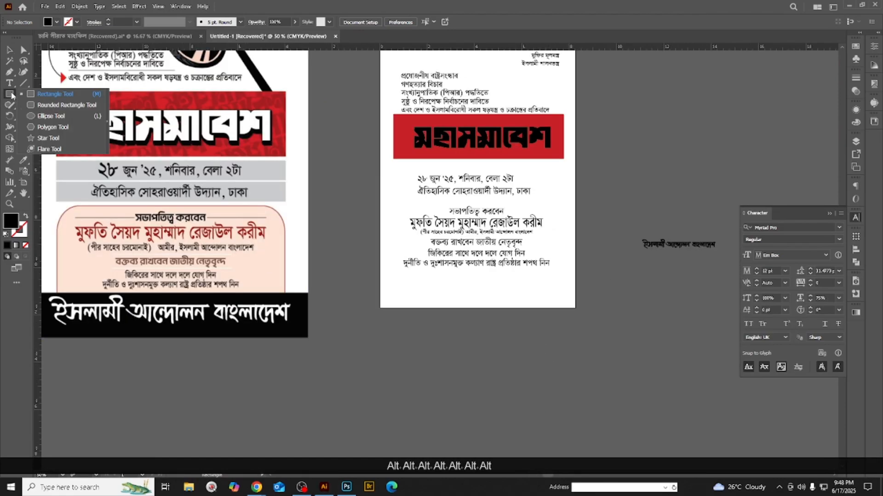
click(34, 93)
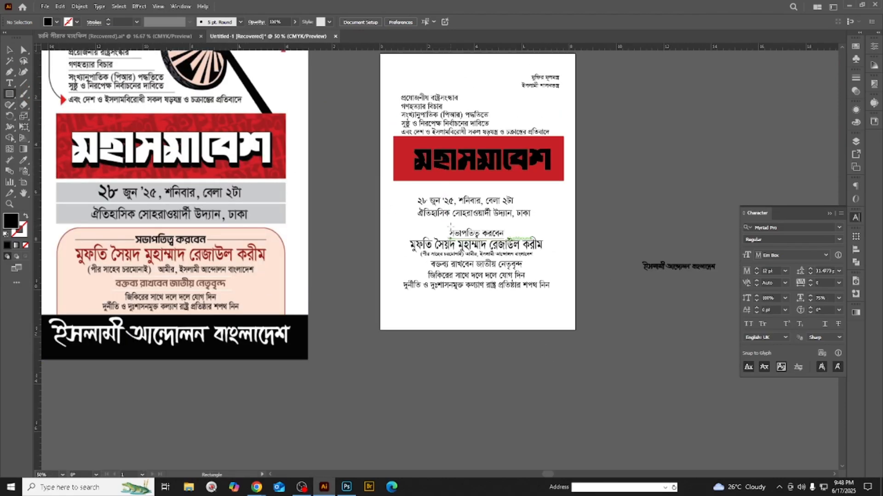
scroll(451, 234, up, 5)
scroll(451, 237, up, 1)
scroll(483, 234, down, 2)
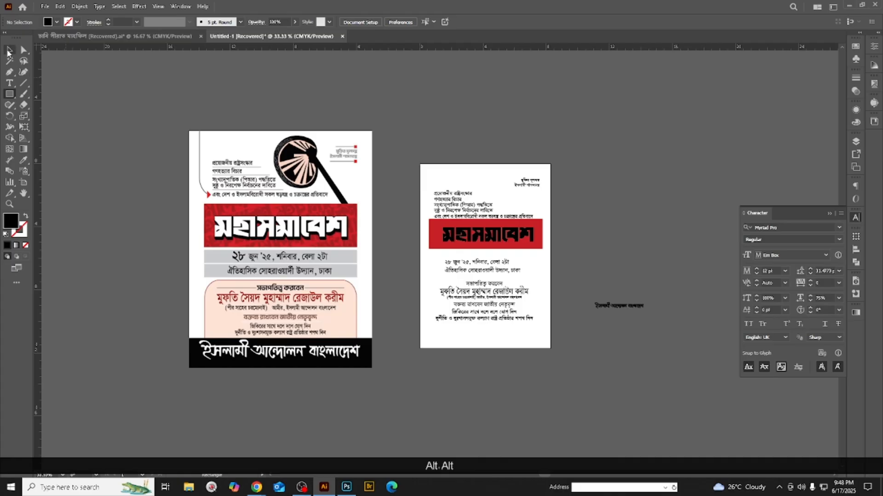
- Move the five-line text block starting with "প্রয়োজনীয় রাষ্ট্রসংস্কার" slightly up, leaving a gap above the red banner
scroll(438, 261, up, 3)
scroll(423, 220, down, 2)
scroll(412, 186, up, 1)
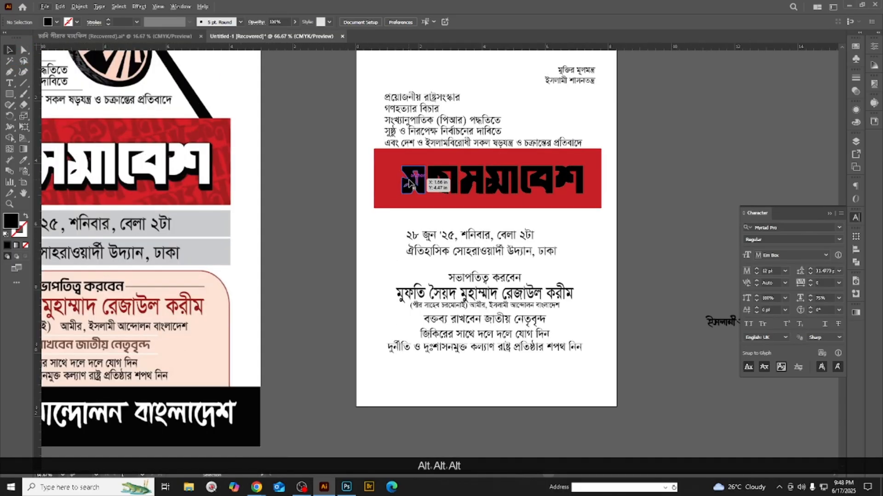
scroll(413, 186, down, 2)
scroll(376, 149, up, 2)
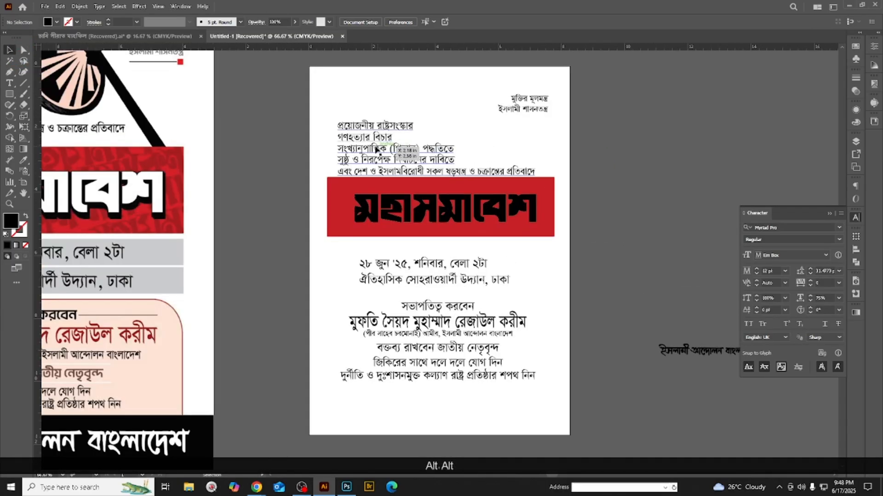
scroll(363, 143, up, 2)
drag(355, 170, 364, 164)
scroll(639, 210, down, 2)
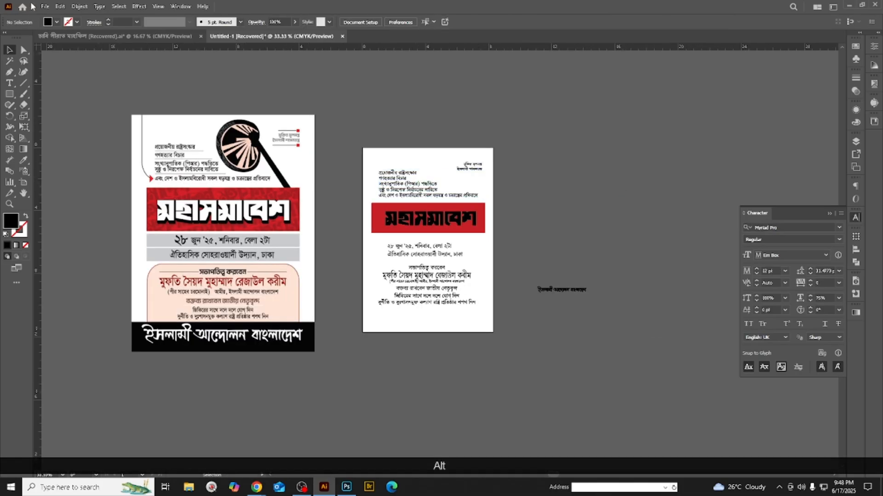
- Open Bangla-Calligraphy-5.ai from the calligraphy subfolder of "handwriting font" in the 2023.24 folder on drive E
click(44, 7)
click(63, 37)
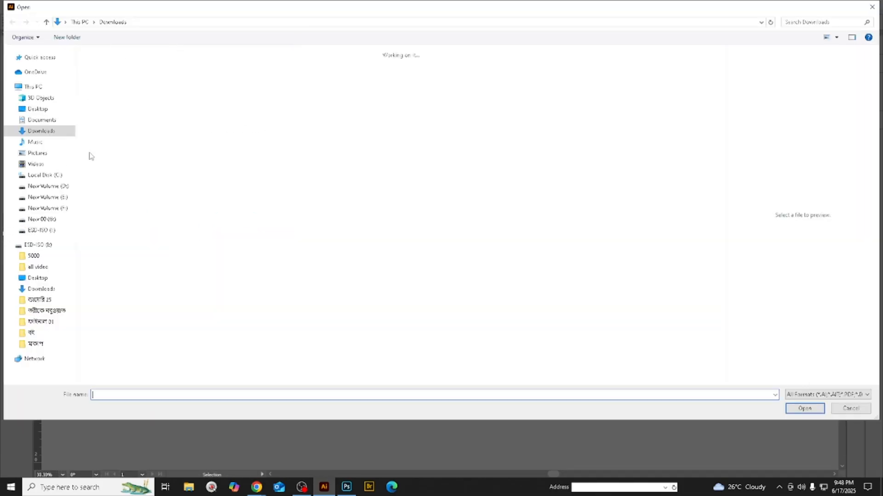
click(47, 198)
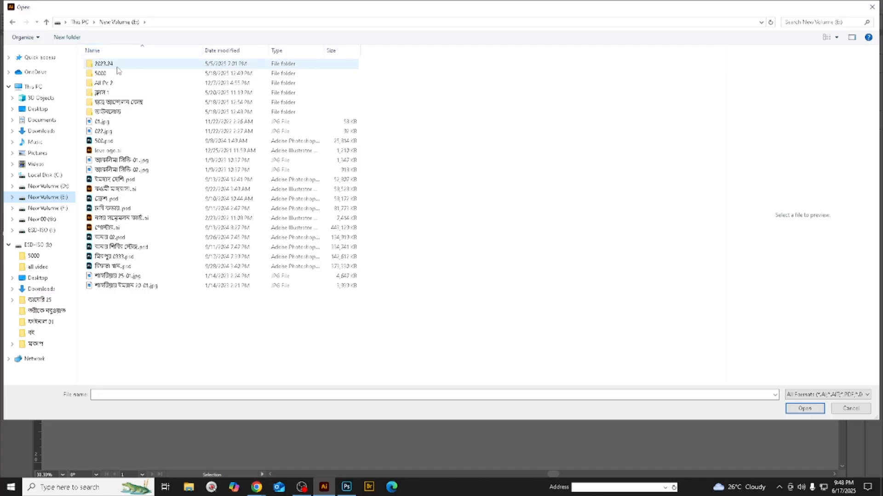
double_click(113, 67)
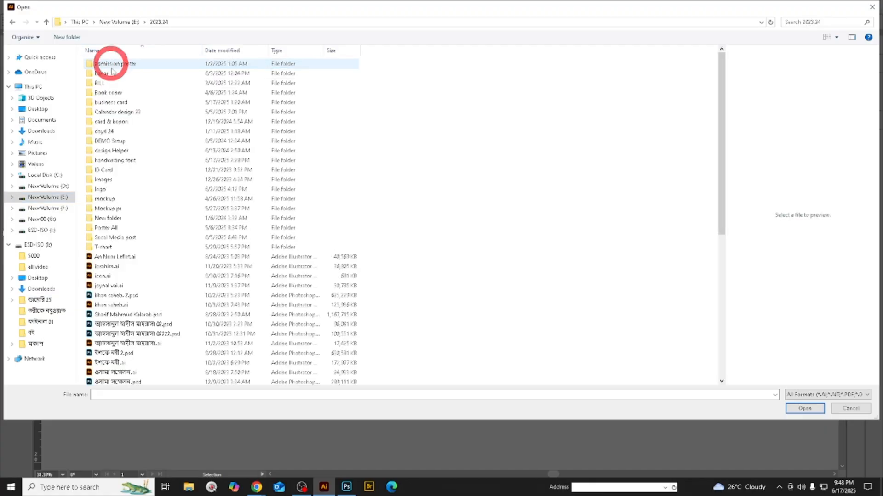
double_click(125, 161)
double_click(131, 97)
click(128, 120)
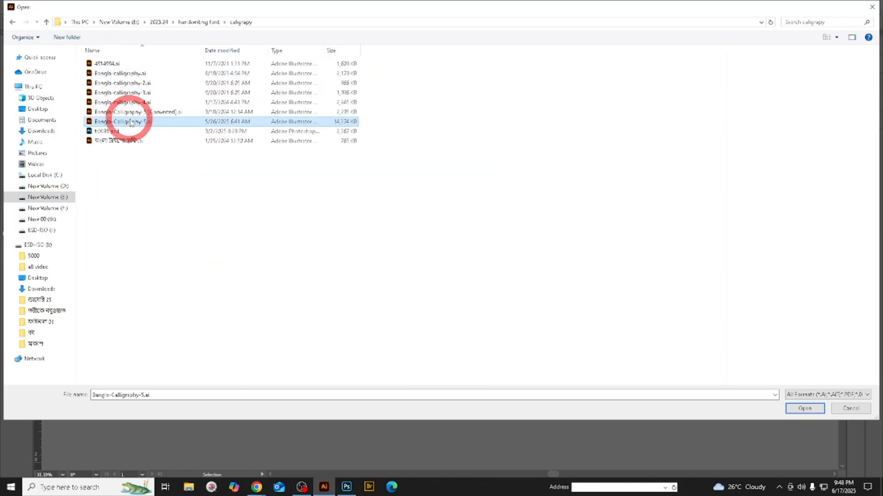
key(Return)
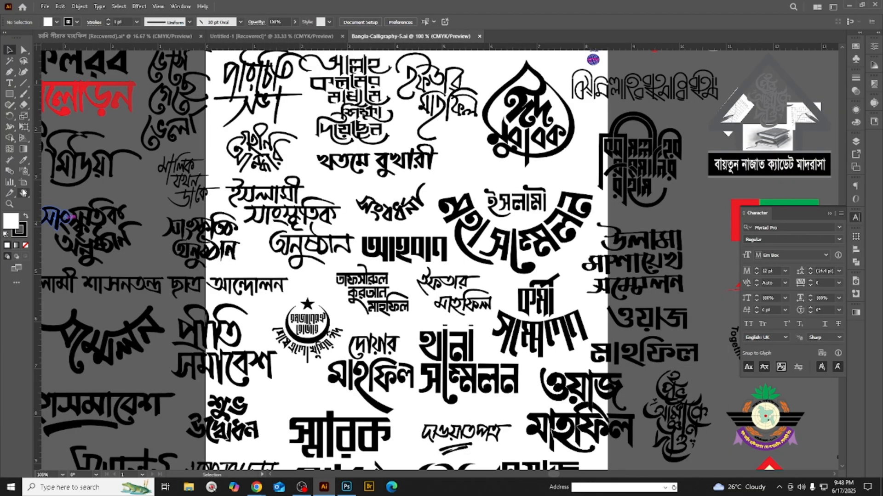
- Find the black hand-fan artwork among the calligraphy pieces, cut it to the clipboard and restore the original in place
click(23, 193)
scroll(519, 276, down, 3)
drag(520, 276, 632, 144)
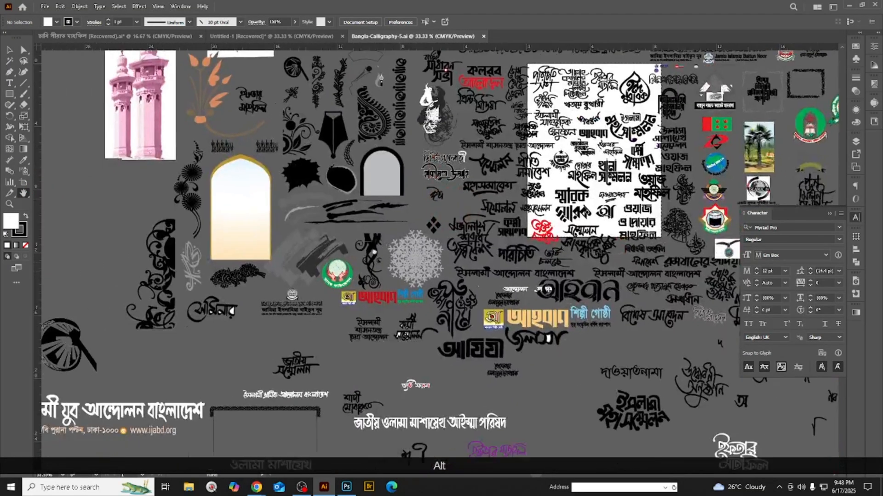
drag(311, 275, 536, 261)
scroll(223, 353, up, 1)
scroll(424, 271, down, 4)
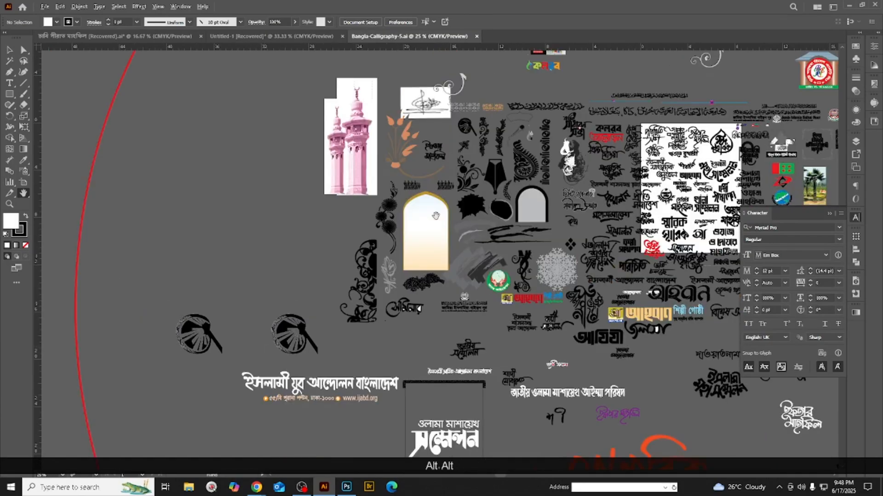
scroll(340, 359, up, 8)
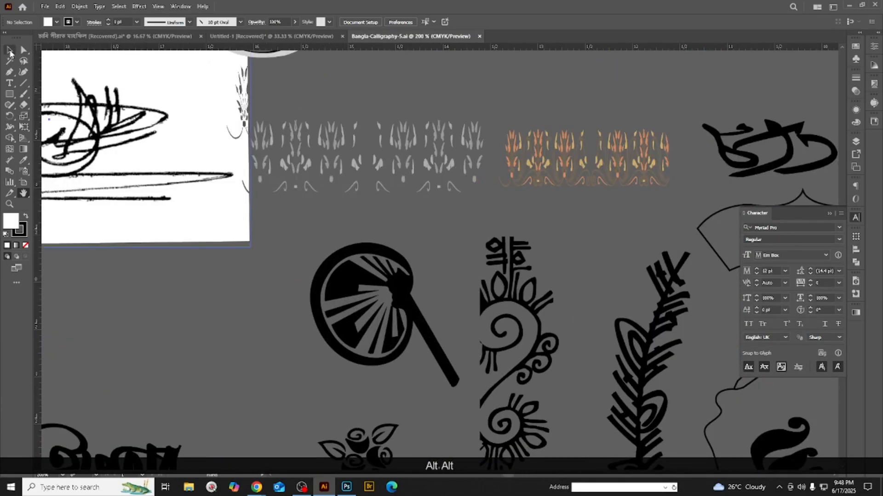
click(9, 49)
scroll(395, 352, down, 2)
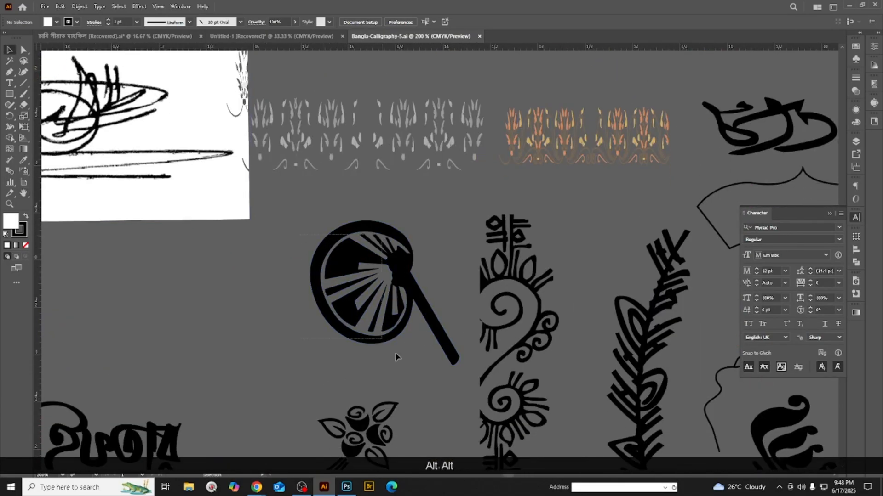
click(404, 360)
key(ctrl+x)
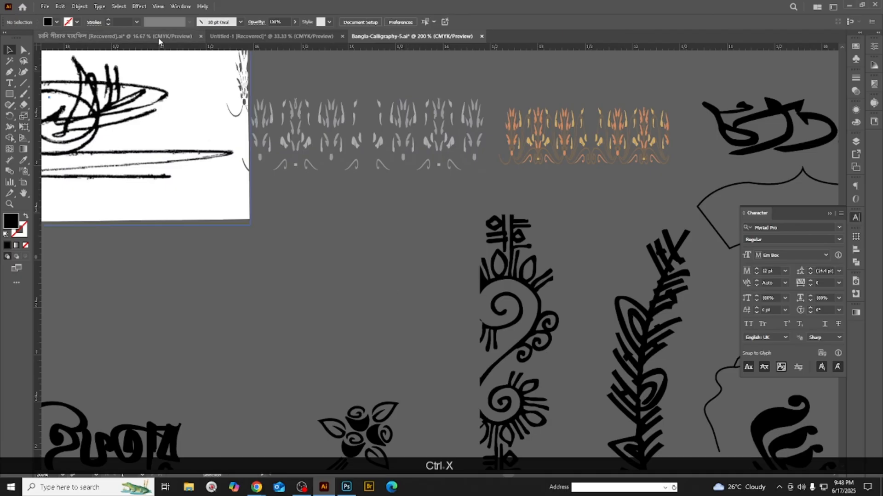
key(ctrl+z)
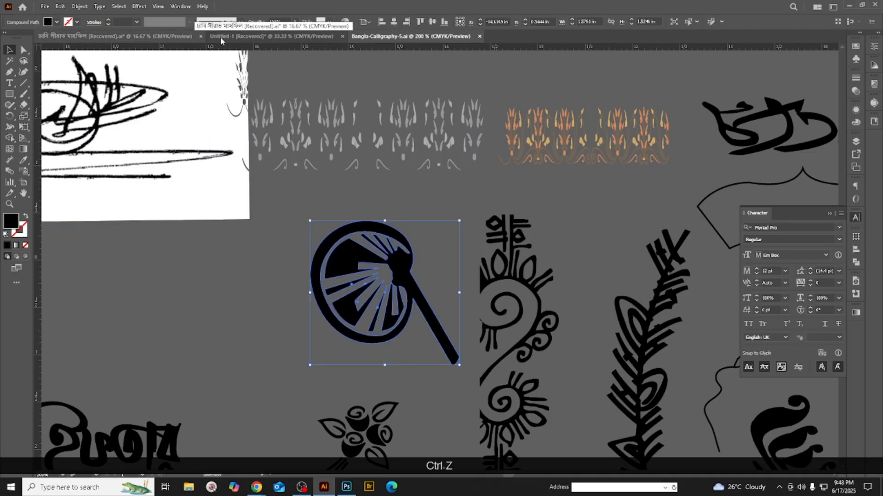
- Paste the hand-fan artwork into the new poster in the Untitled-1 document
click(220, 37)
scroll(465, 150, up, 2)
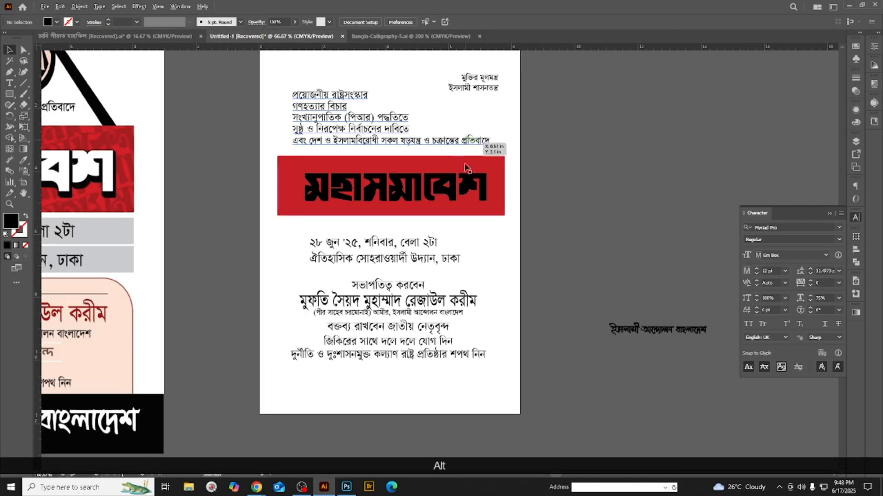
scroll(545, 302, down, 2)
key(ctrl+v)
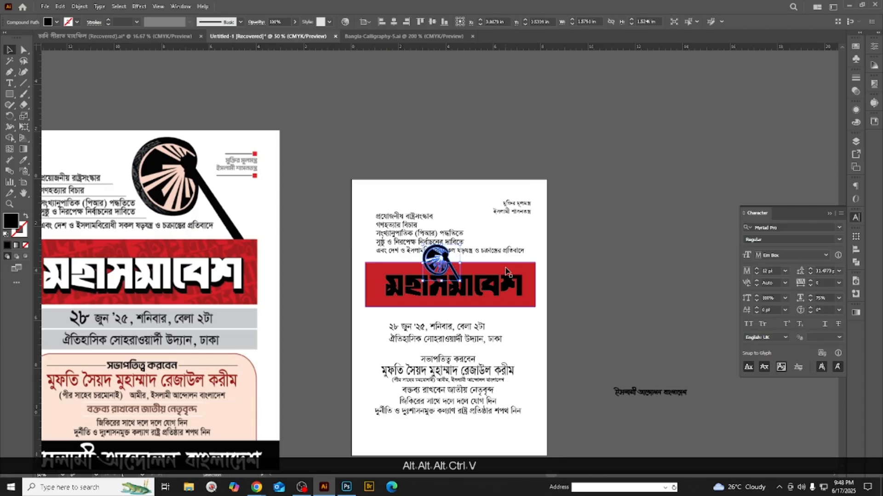
scroll(507, 271, up, 1)
scroll(507, 272, down, 2)
scroll(422, 315, up, 2)
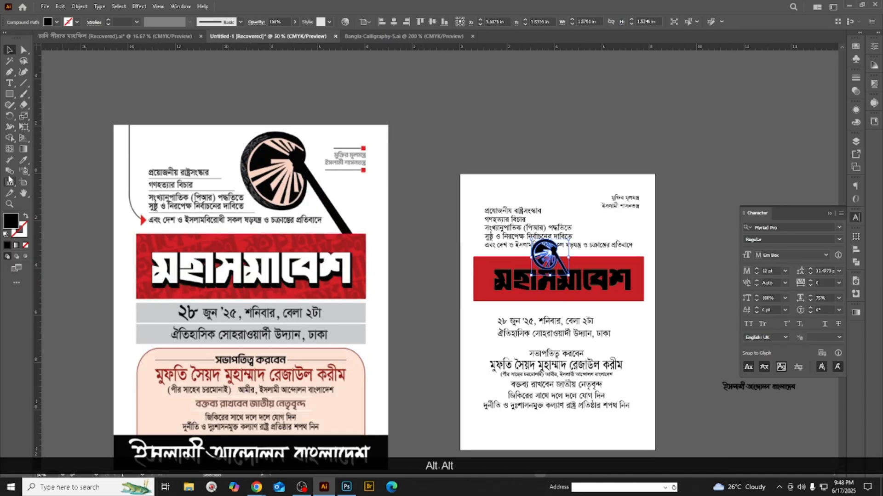
- Widen the poster's artboard to about 8.76 in by extending its right edge
click(24, 182)
scroll(658, 323, down, 1)
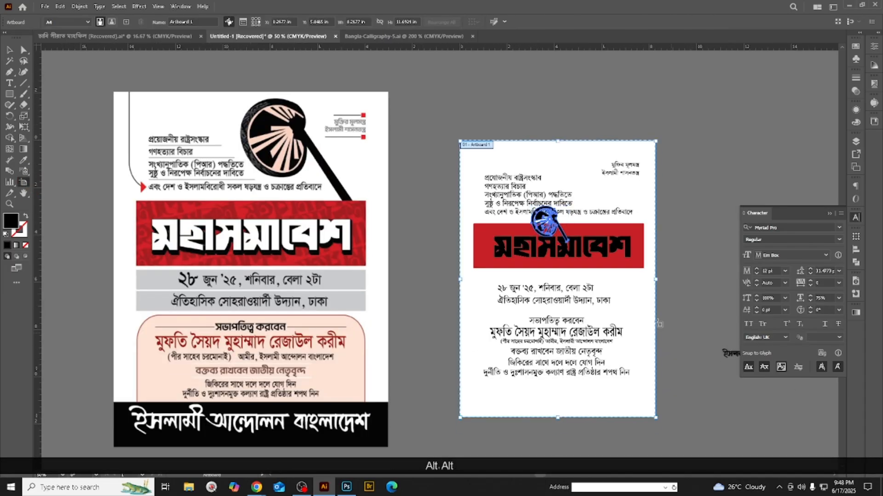
click(665, 283)
key(ctrl+z)
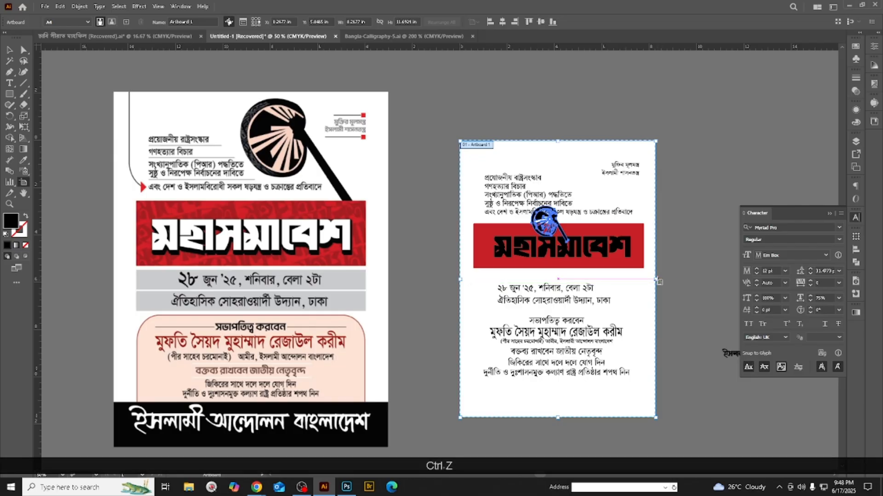
drag(658, 281, 667, 281)
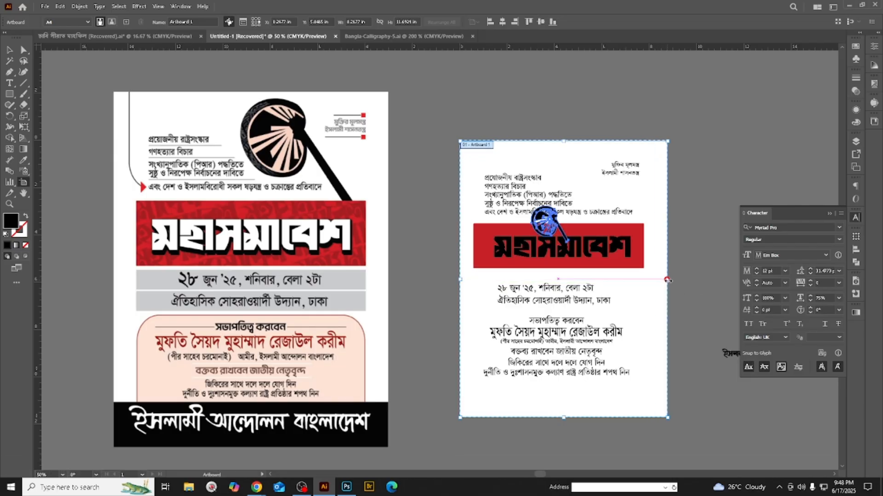
click(10, 53)
- Enlarge the hand fan to about 2.85 in wide and place it above the red banner, beside the "মুক্তির মূলমন্ত্র" text
scroll(349, 149, down, 2)
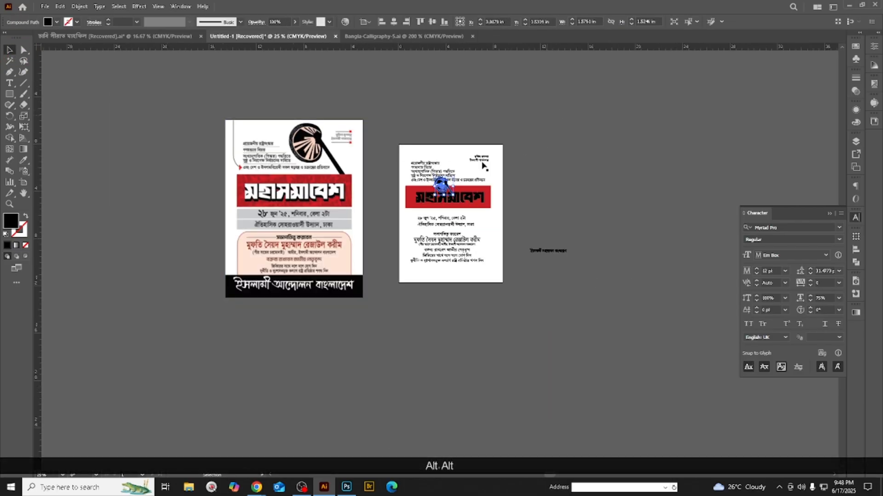
scroll(483, 167, up, 2)
drag(476, 183, 490, 103)
drag(510, 152, 506, 143)
scroll(599, 208, up, 1)
click(627, 190)
scroll(627, 191, down, 1)
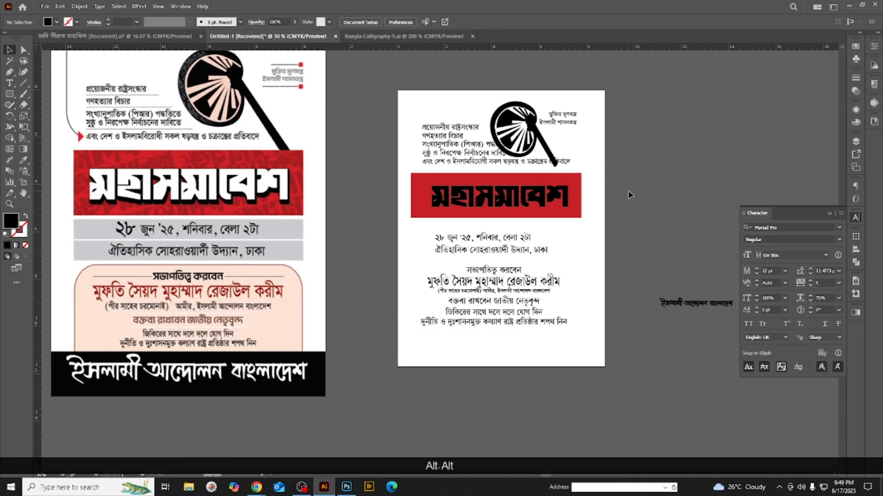
- Unlock all locked objects in the poster document and clear the selection
scroll(597, 202, up, 1)
scroll(540, 202, up, 2)
scroll(466, 183, down, 2)
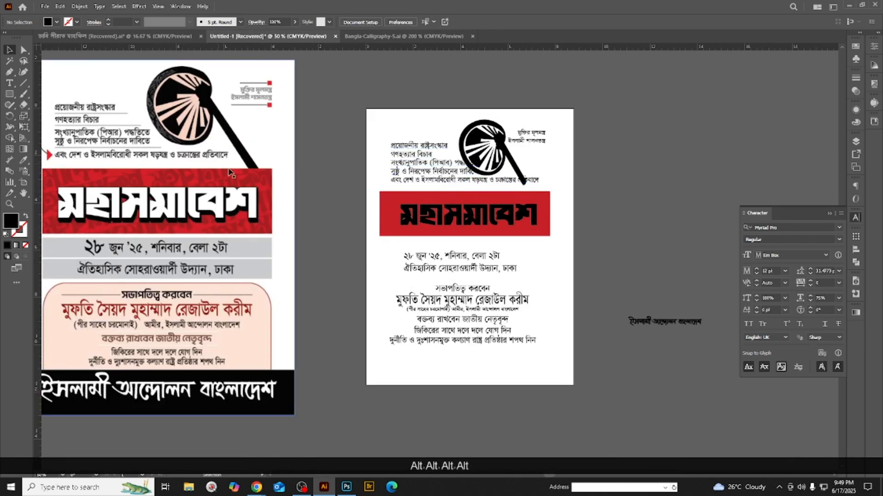
scroll(435, 220, up, 1)
click(427, 207)
scroll(426, 208, up, 1)
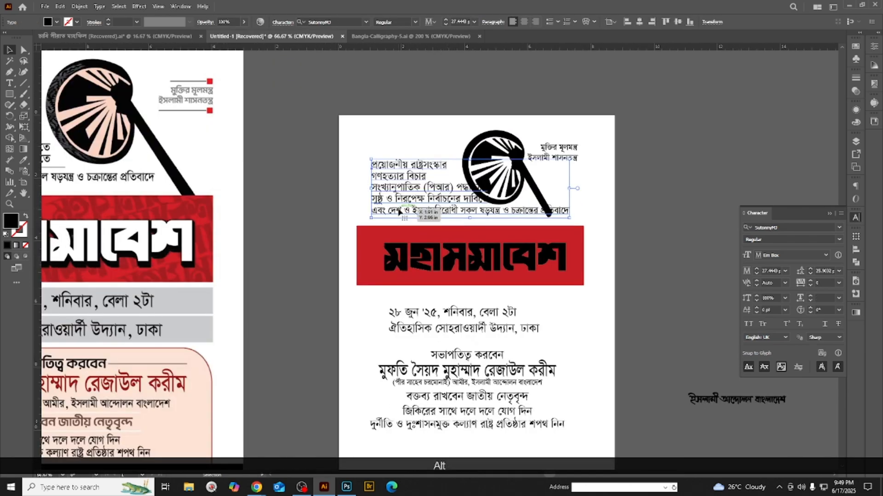
scroll(397, 210, down, 1)
key(ctrl+alt+2)
scroll(520, 262, down, 6)
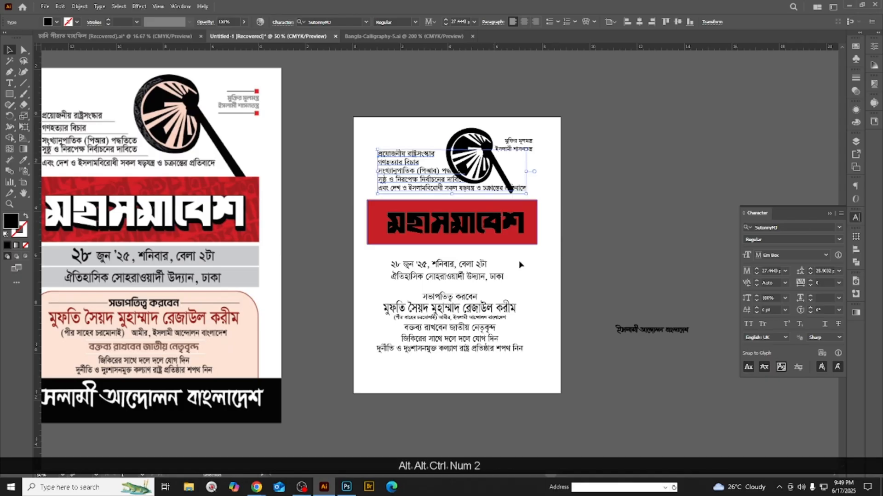
click(571, 344)
scroll(572, 343, up, 1)
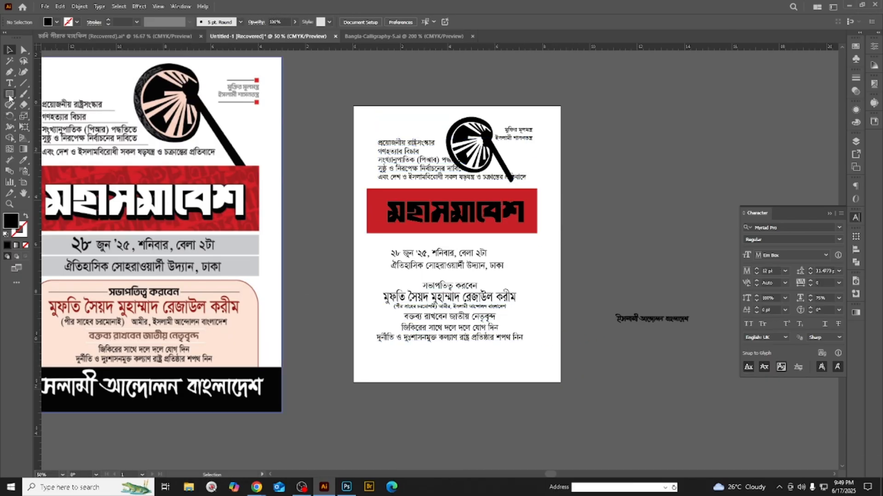
- Place a vertical guide at the horizontal centre of the poster's artboard
click(23, 182)
scroll(92, 249, down, 1)
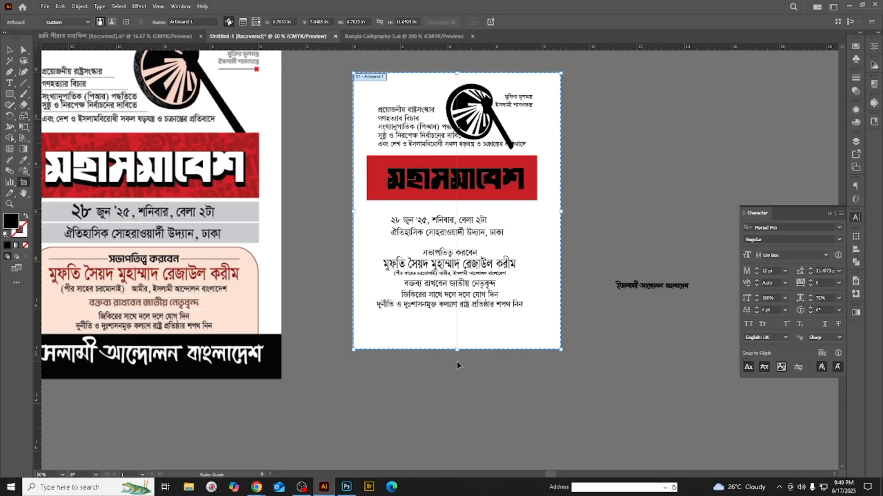
click(10, 50)
scroll(276, 162, up, 2)
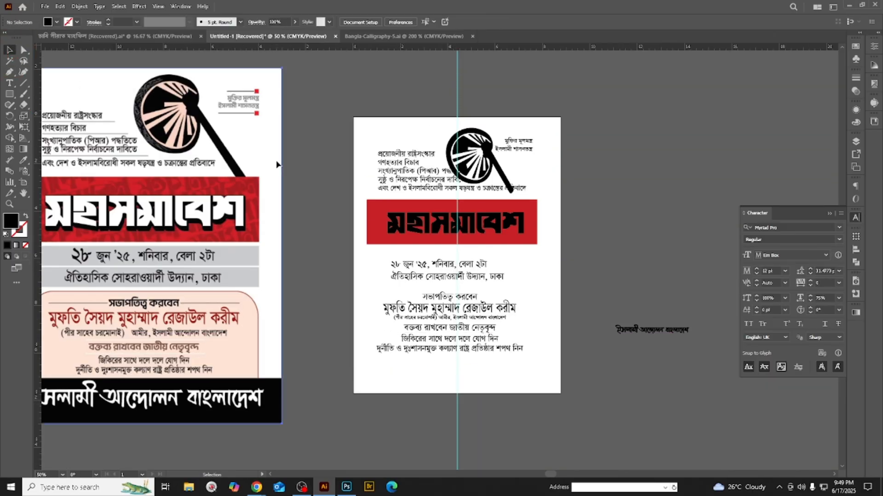
- Move the five-line text block starting with "প্রয়োজনীয় রাষ্ট্রসংস্কার" left, towards the red banner's left edge
click(277, 162)
scroll(523, 149, up, 1)
click(490, 178)
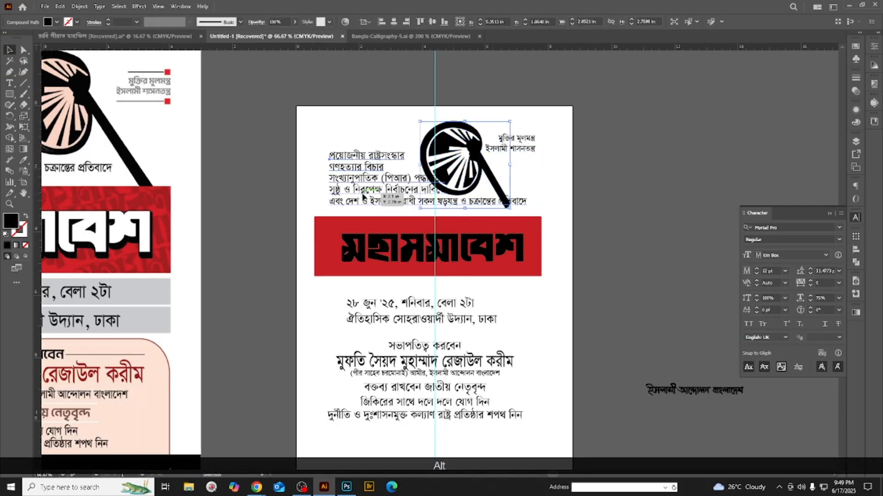
click(387, 191)
scroll(387, 191, up, 2)
drag(391, 190, 364, 190)
scroll(442, 192, down, 2)
- Widen the red banner to 7.408 in, centred on the vertical guide, and lock it
click(488, 224)
scroll(488, 224, up, 2)
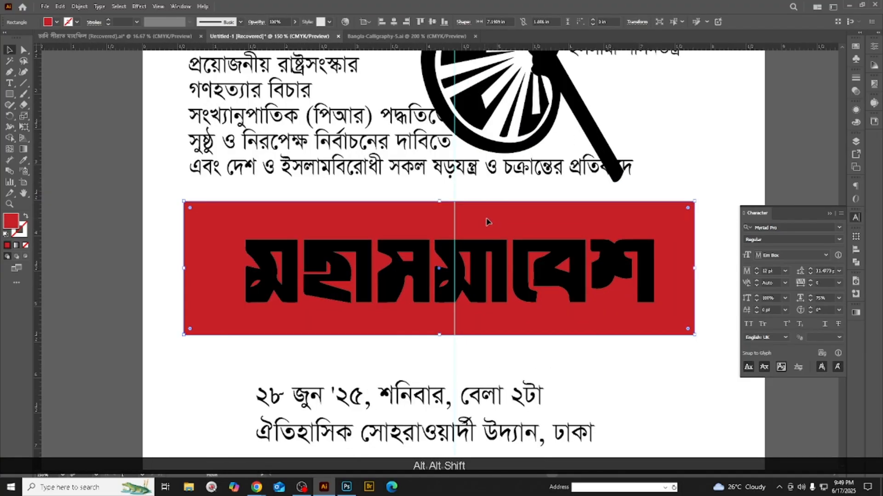
drag(489, 222, 503, 222)
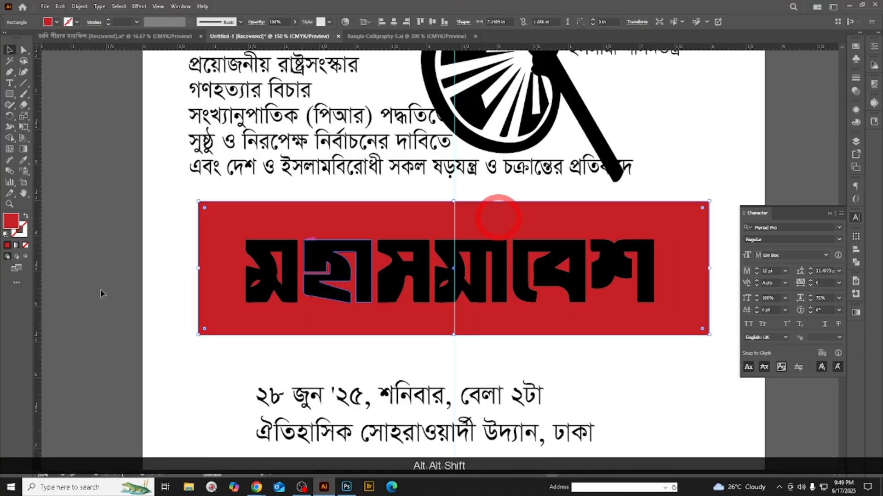
drag(198, 269, 183, 269)
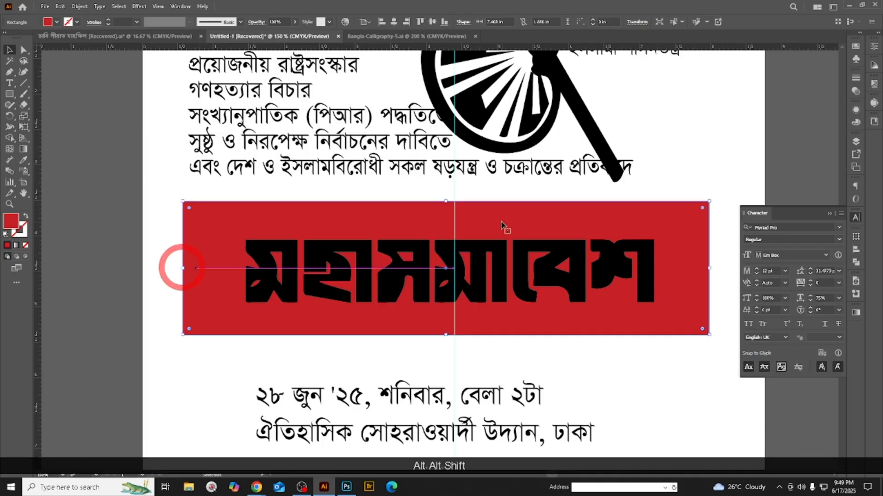
drag(490, 216, 490, 218)
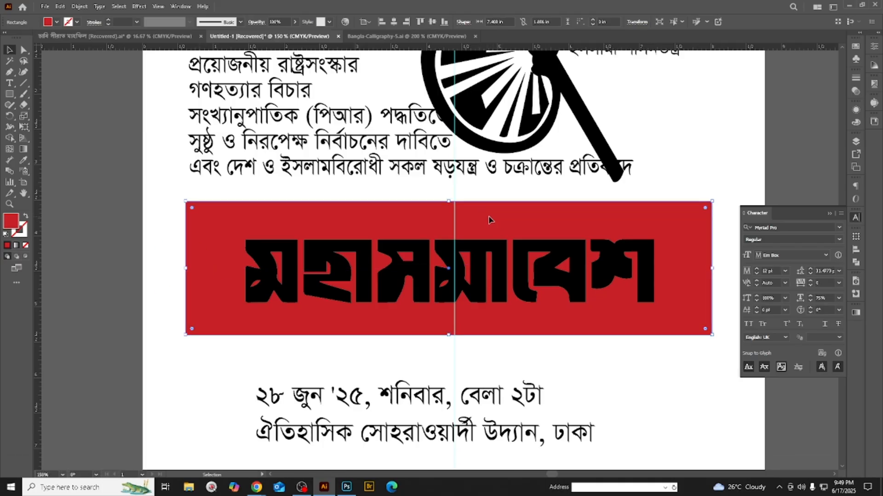
scroll(488, 220, down, 1)
scroll(539, 245, down, 2)
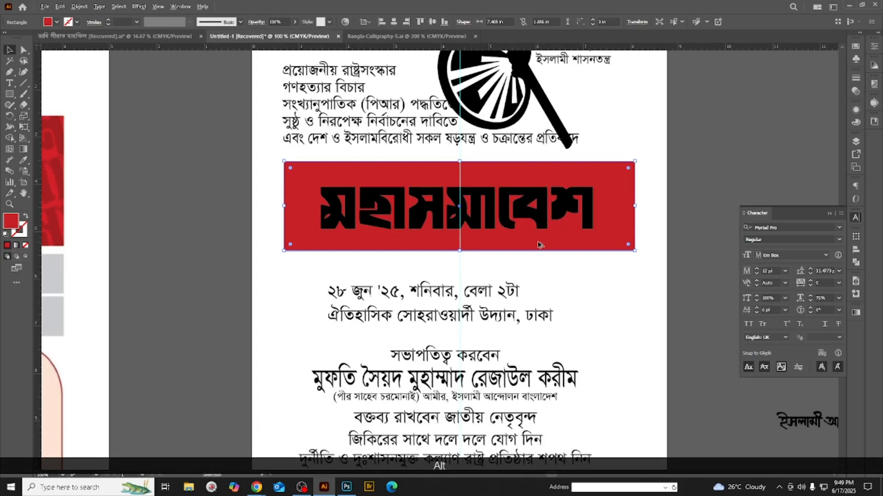
scroll(539, 245, down, 1)
scroll(583, 260, down, 1)
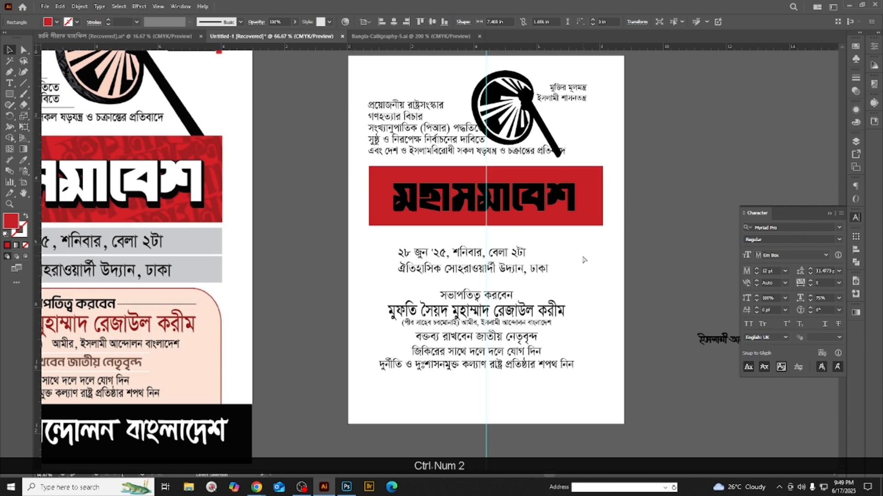
- Enlarge the "মহাসমাবেশ" title about its centre to about 6.04 in wide and fill it with white
scroll(584, 260, up, 2)
click(560, 235)
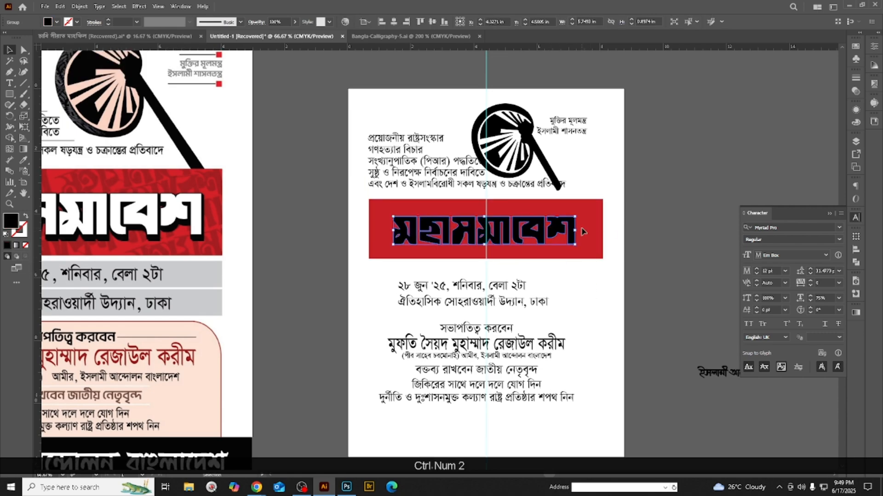
drag(575, 232, 580, 233)
click(855, 123)
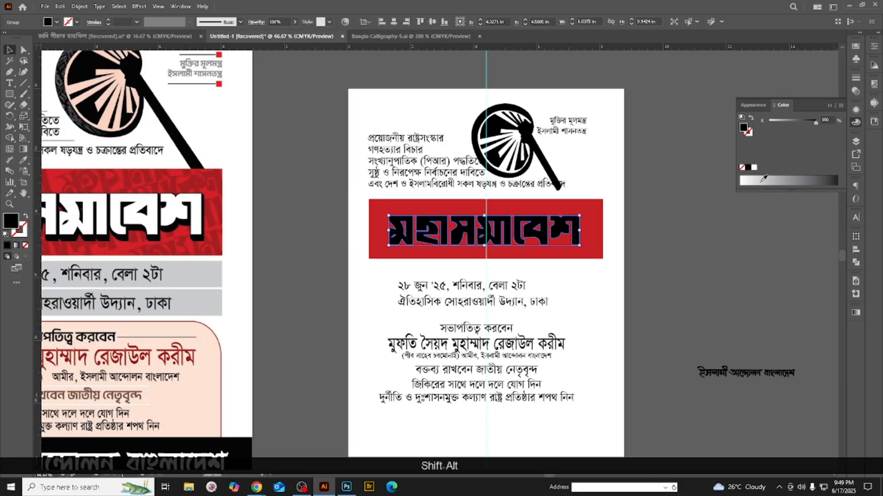
click(753, 167)
click(719, 270)
scroll(432, 242, down, 2)
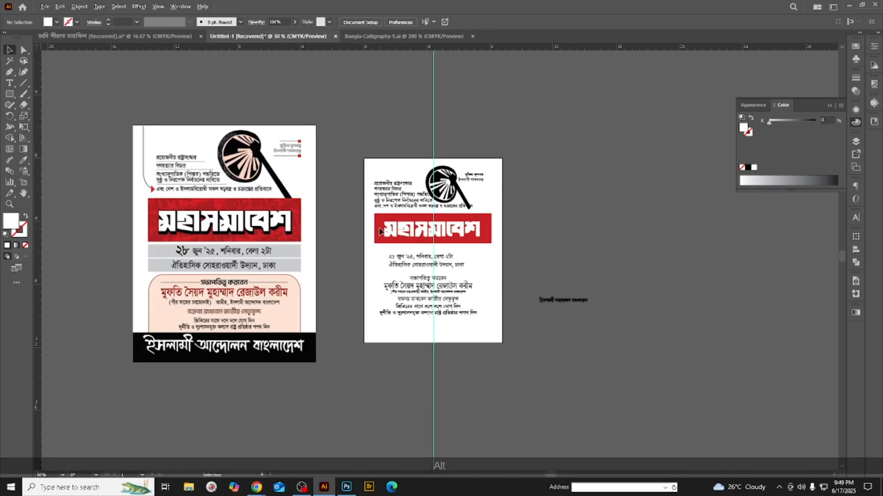
- Move the five-line text block starting with "প্রয়োজনীয় রাষ্ট্রসংস্কার" slightly down, closer to the red banner
scroll(431, 242, up, 2)
scroll(315, 172, up, 2)
drag(353, 173, 353, 185)
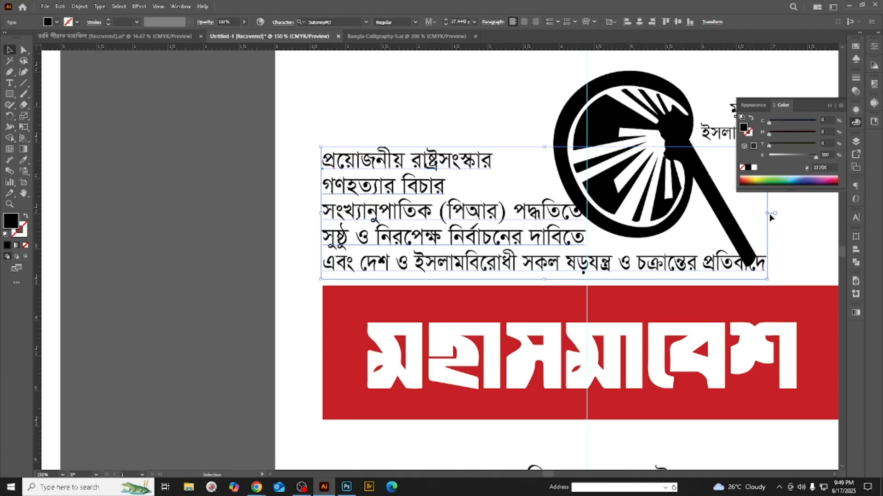
- Scale the five-line text block down to about 26 pt and shift the black wheel emblem slightly to the right
drag(767, 213, 744, 214)
scroll(502, 192, down, 1)
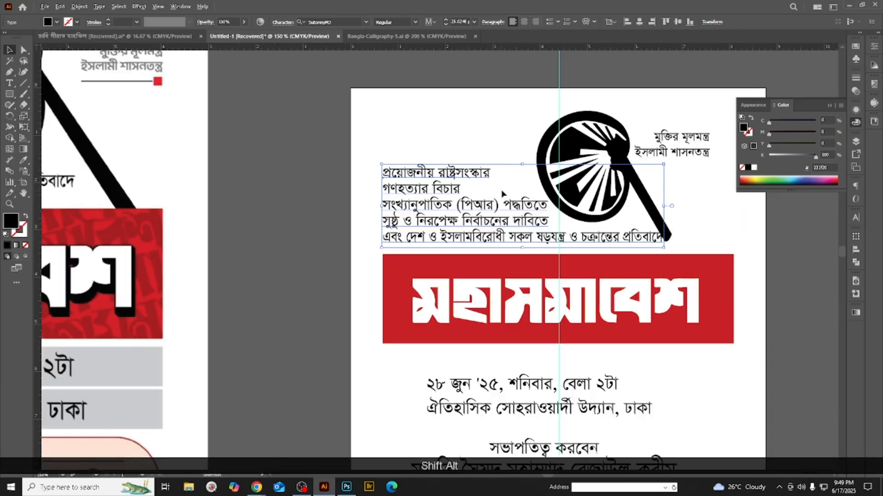
drag(594, 135, 607, 136)
scroll(681, 198, up, 2)
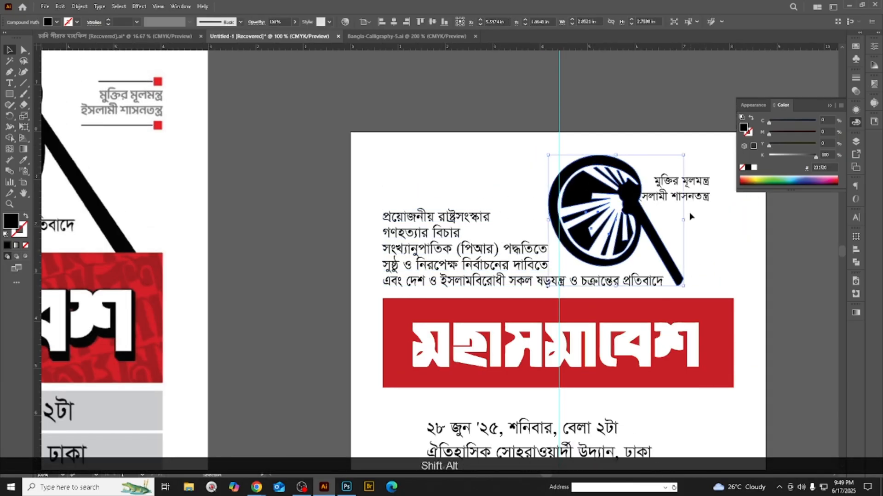
- Move the two-line slogan clear of the wheel emblem, aligning its right edge with the red banner's right edge
drag(698, 199, 720, 202)
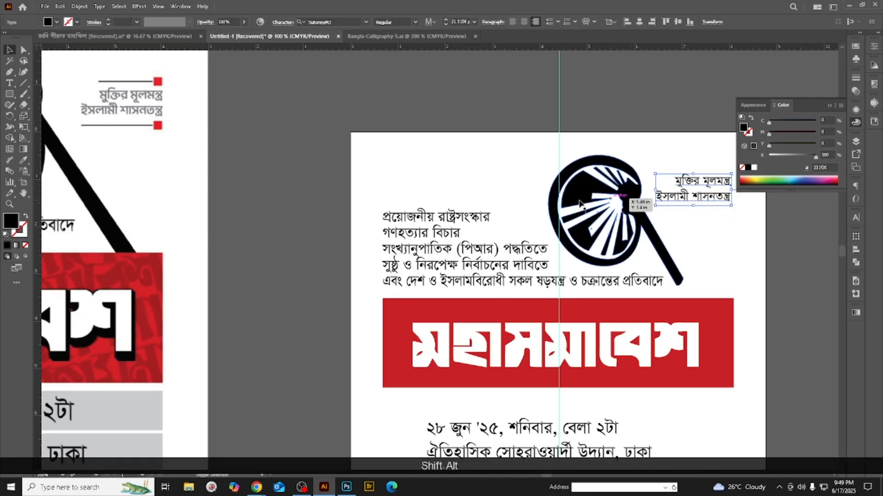
scroll(598, 197, down, 1)
scroll(736, 244, down, 2)
click(747, 248)
scroll(687, 213, down, 1)
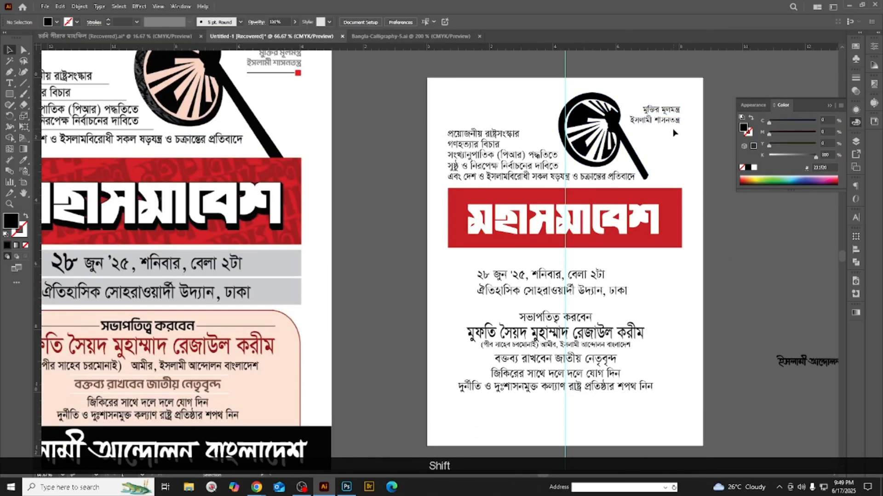
scroll(673, 133, up, 1)
drag(675, 118, 667, 133)
scroll(611, 148, down, 1)
scroll(384, 247, up, 3)
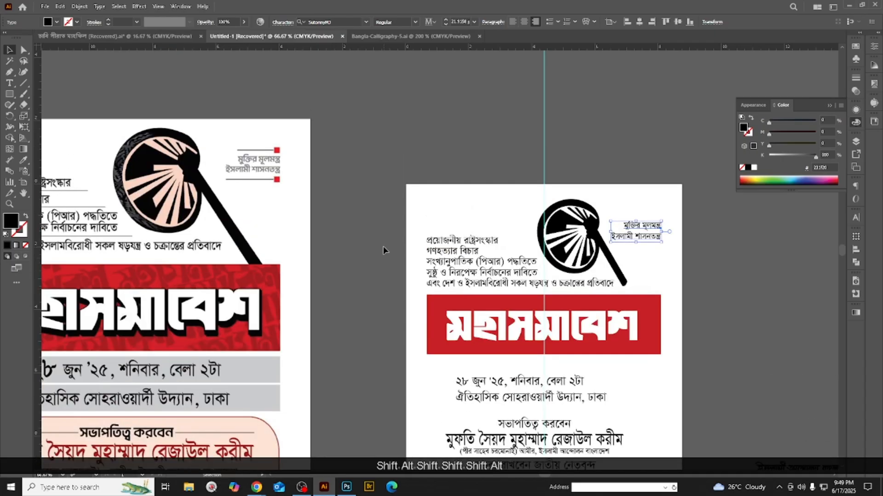
- Compare the new poster's header layout with the reference poster beside it
click(384, 181)
scroll(390, 188, down, 1)
scroll(399, 189, down, 3)
scroll(419, 199, up, 1)
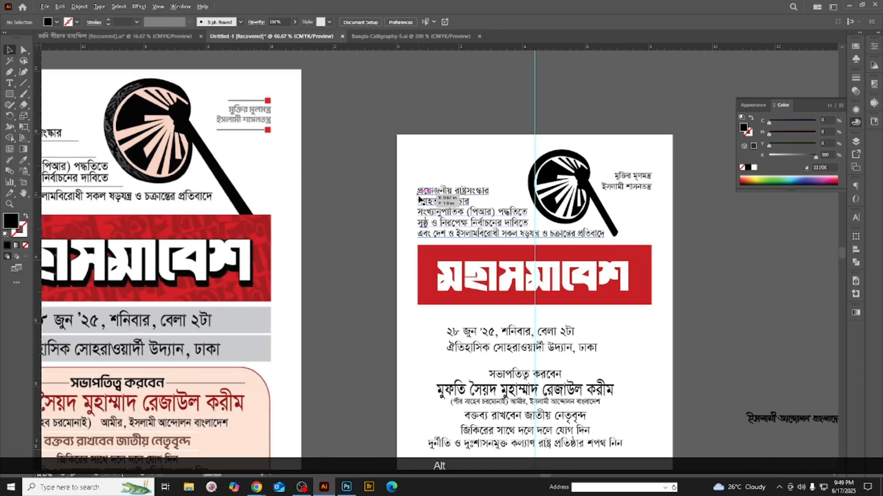
click(418, 199)
drag(431, 216, 431, 216)
click(430, 143)
scroll(373, 209, up, 3)
scroll(601, 189, down, 1)
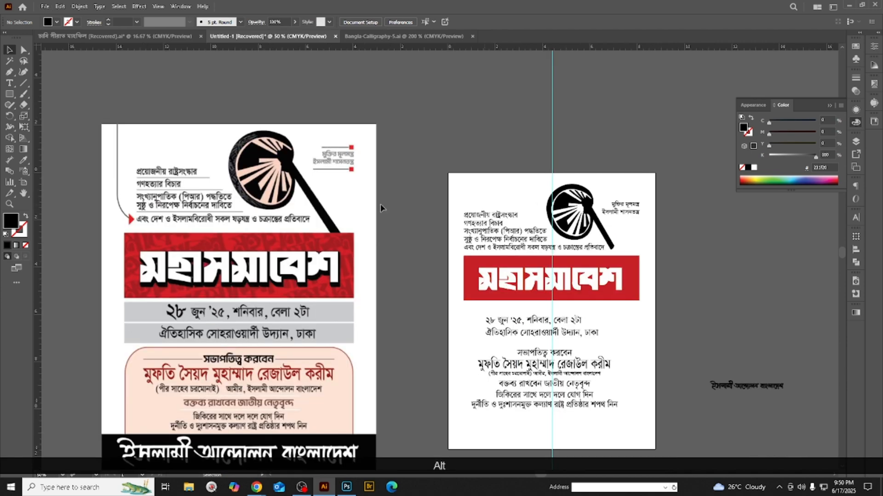
scroll(474, 256, up, 1)
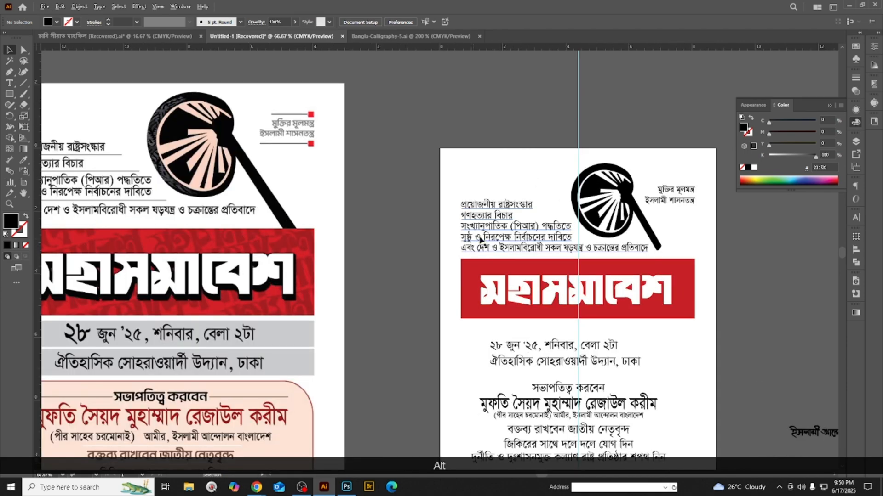
- Indent the five-line text block from the red banner's left edge and nudge the wheel emblem up and slightly right
click(491, 236)
scroll(487, 237, up, 2)
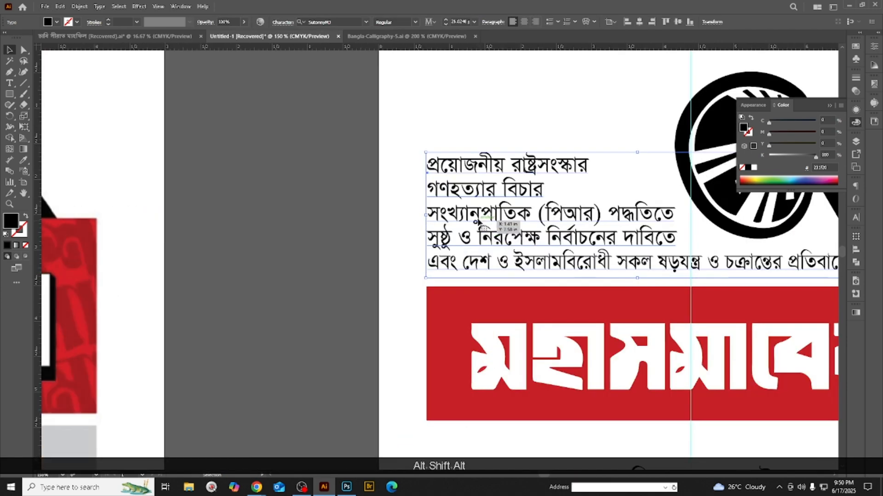
drag(477, 216, 497, 216)
scroll(496, 216, down, 2)
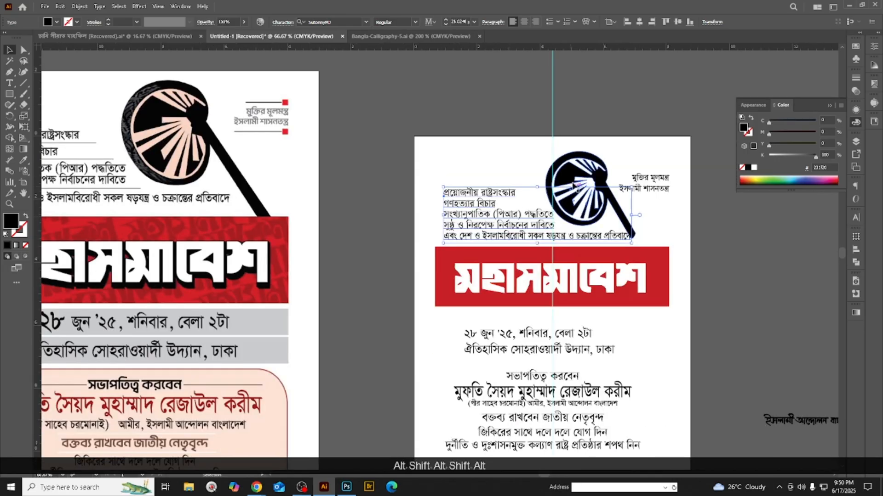
drag(580, 168, 587, 166)
click(718, 237)
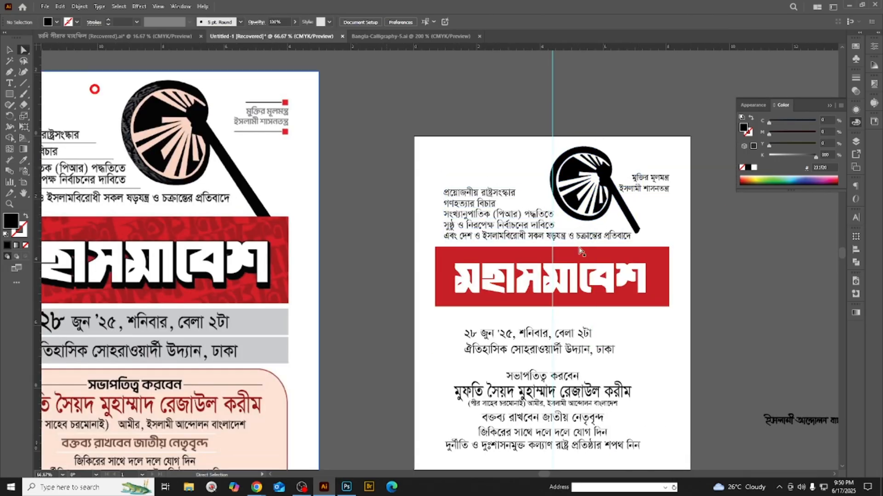
- Lengthen the wheel emblem's handle by moving only its end anchor points down onto the red banner's upper-right corner
scroll(700, 224, up, 2)
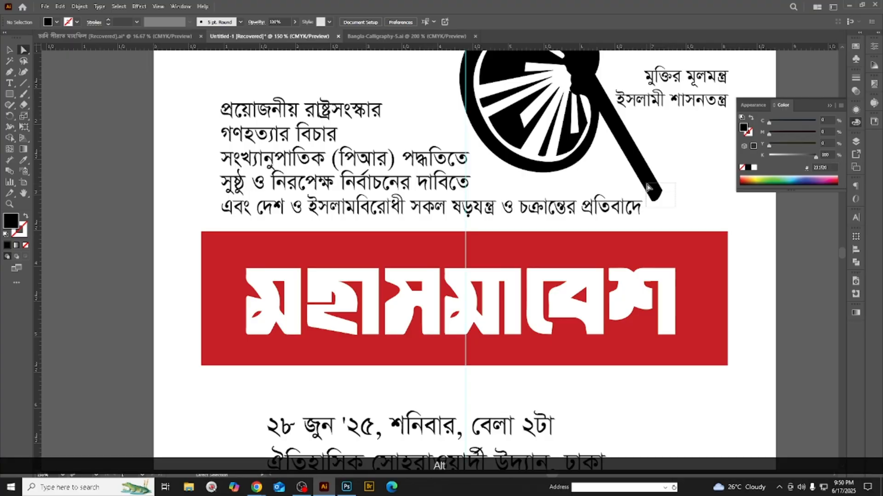
drag(652, 192, 705, 251)
scroll(704, 251, down, 2)
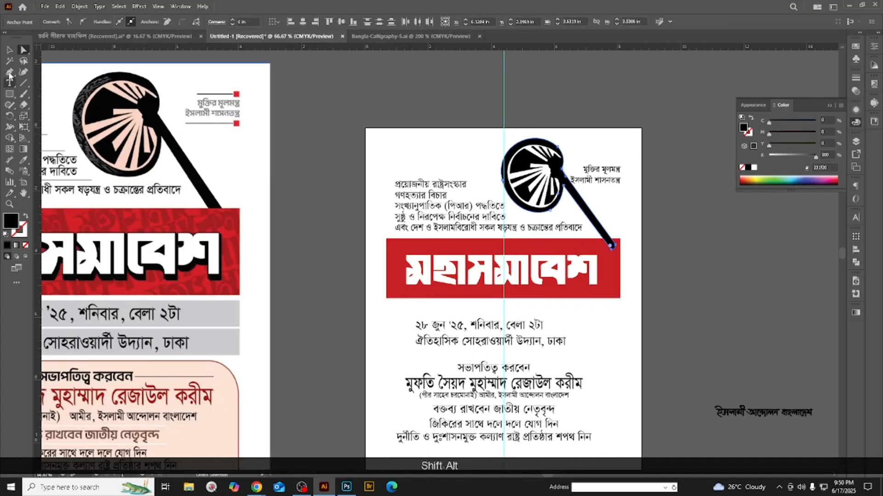
click(10, 49)
click(607, 273)
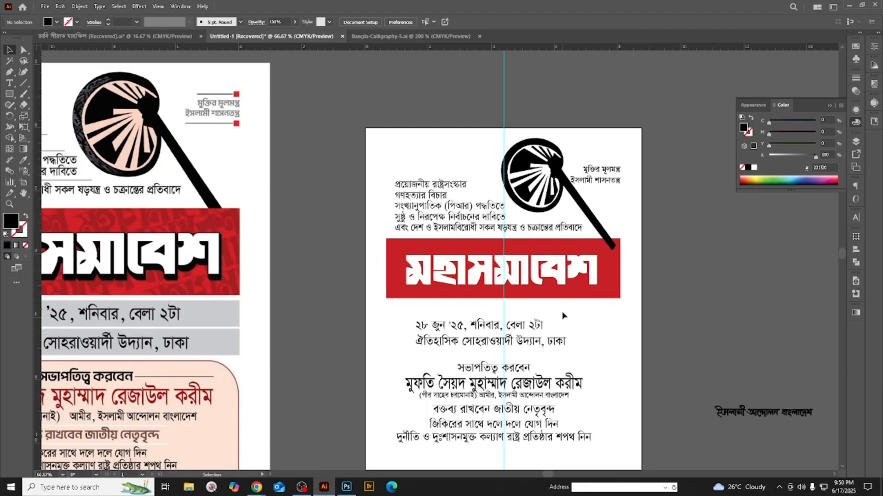
- Unlock the red banner artwork and bring the banner with its white title in front of the emblem's handle
click(551, 268)
key(ctrl+alt+2)
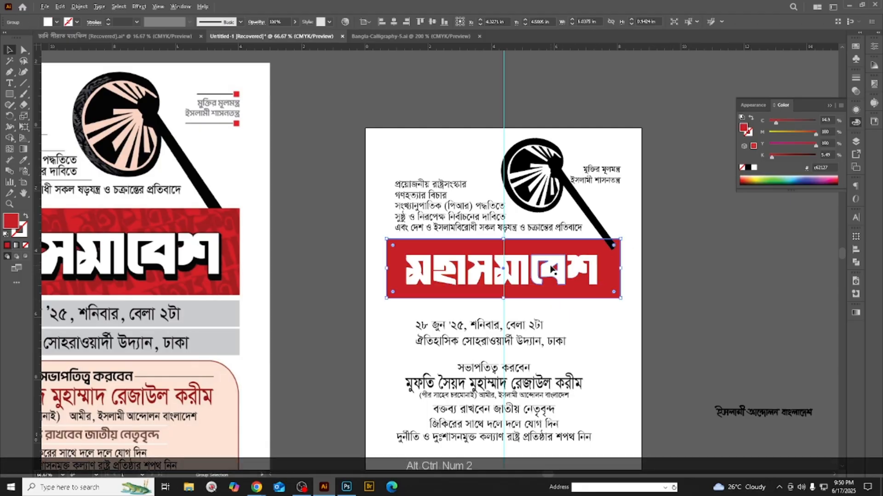
click(665, 283)
drag(591, 315, 570, 273)
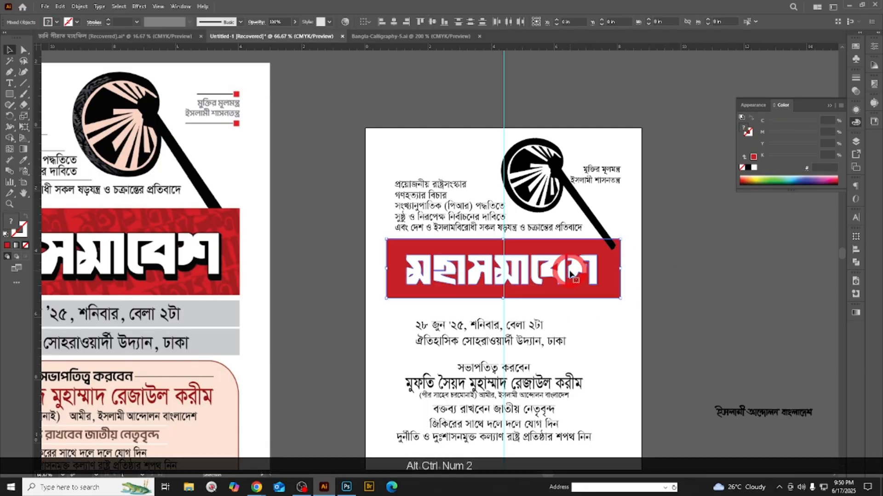
key(ctrl+shift+bracketleft)
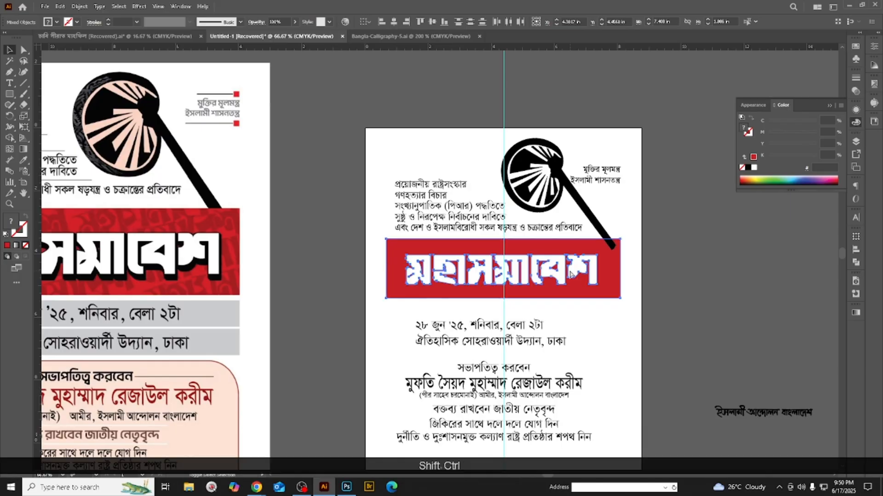
click(679, 275)
scroll(608, 234, down, 2)
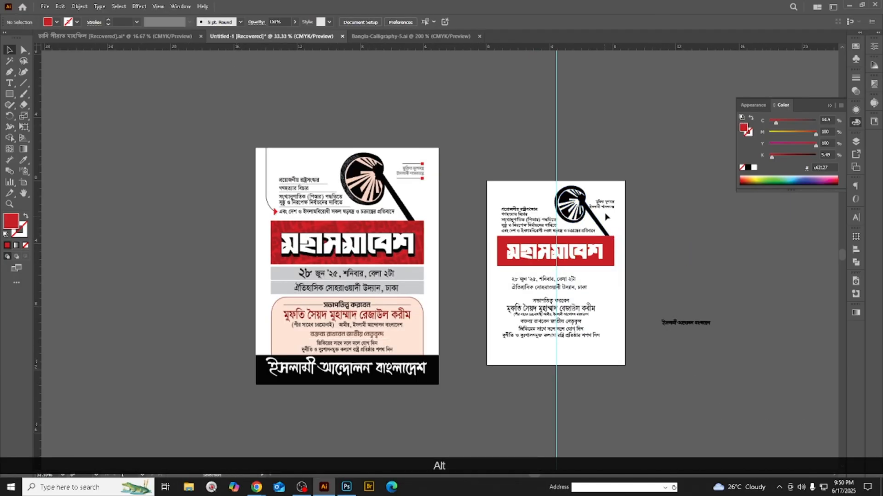
- Shift the wheel emblem slightly left and realign the two-line slogan with the red banner's right edge
scroll(607, 216, up, 3)
drag(592, 196, 596, 198)
click(577, 236)
mouse_move(574, 236)
mouse_down()
mouse_move(562, 223)
mouse_move(557, 230)
mouse_up()
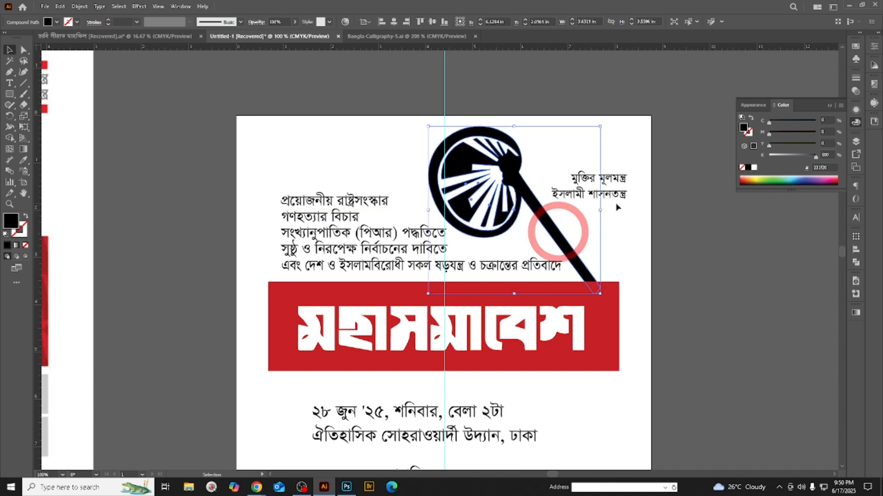
drag(627, 191, 606, 197)
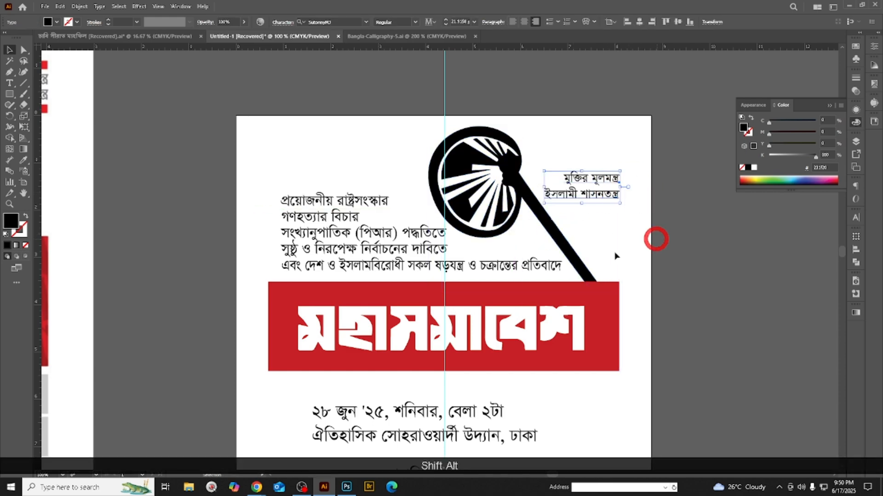
scroll(703, 290, down, 4)
scroll(571, 271, up, 3)
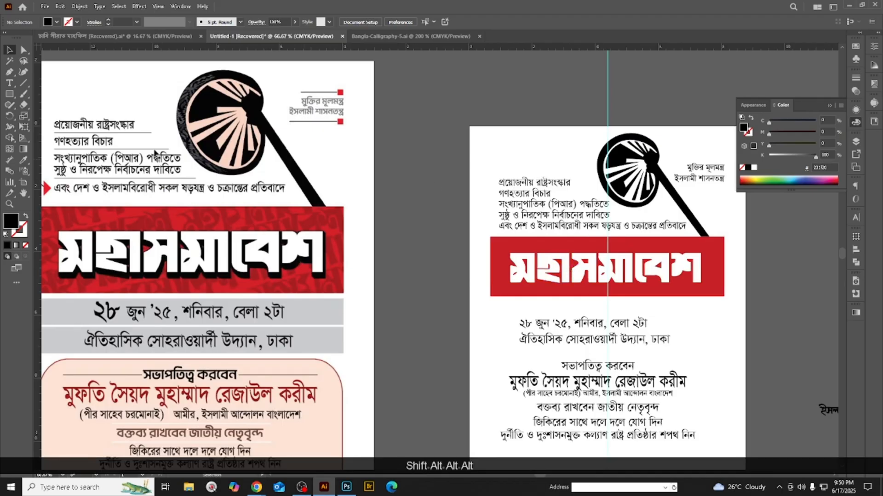
- Draw an L-shaped Pen path from the artboard's top edge down beside the text block, turning right toward its last line
click(9, 72)
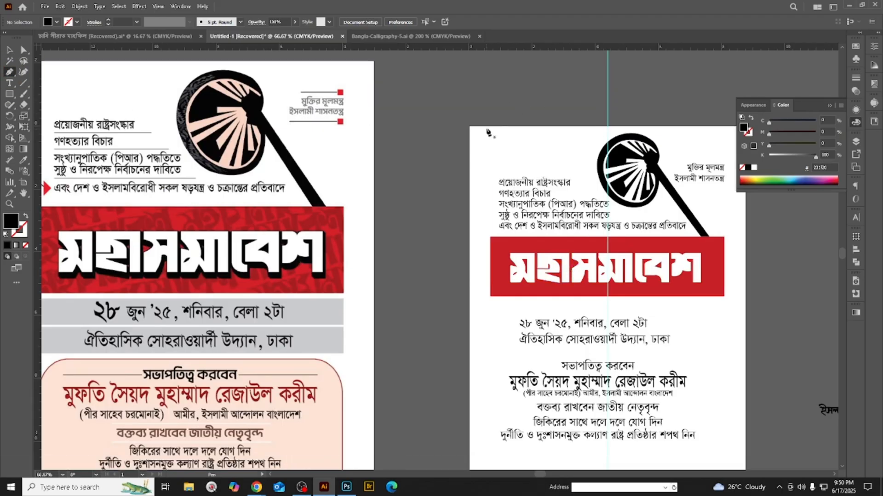
scroll(488, 133, down, 2)
scroll(488, 138, up, 2)
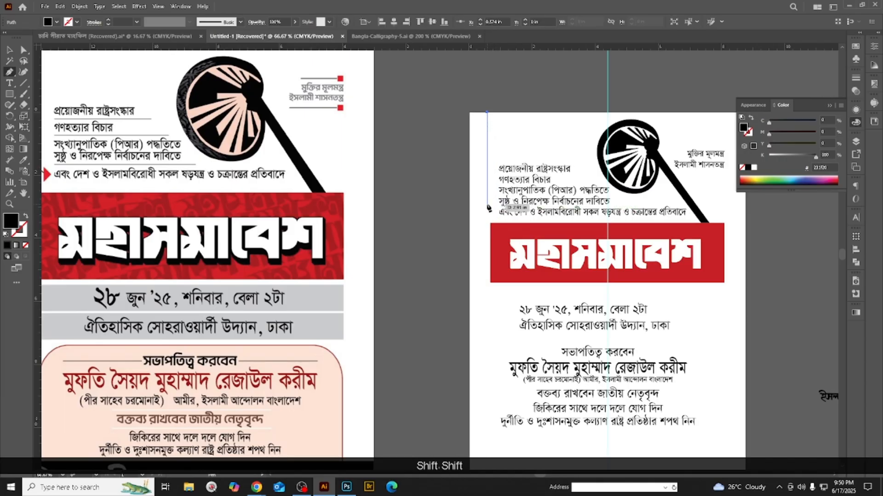
click(487, 205)
scroll(488, 216, up, 2)
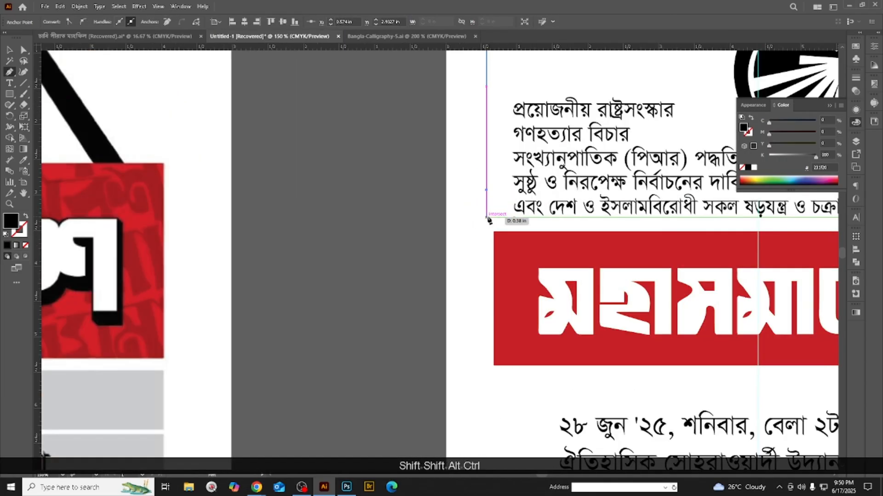
key(ctrl+z)
shift+click(488, 213)
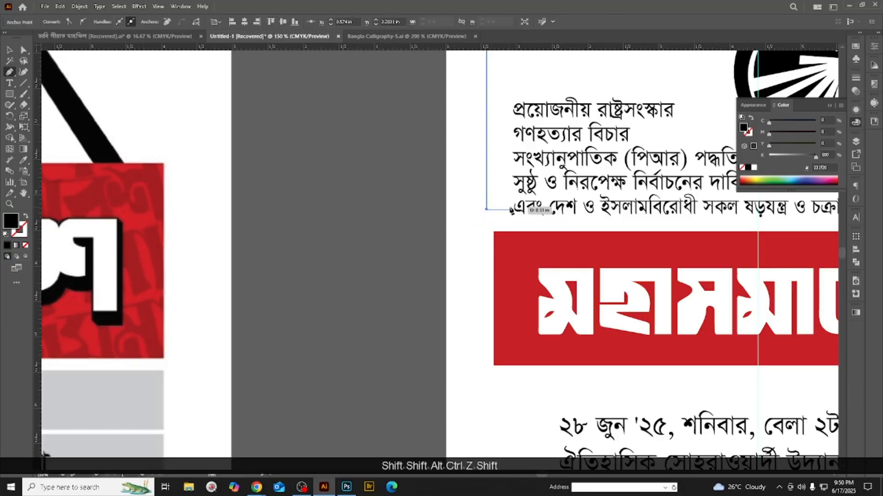
scroll(512, 211, down, 4)
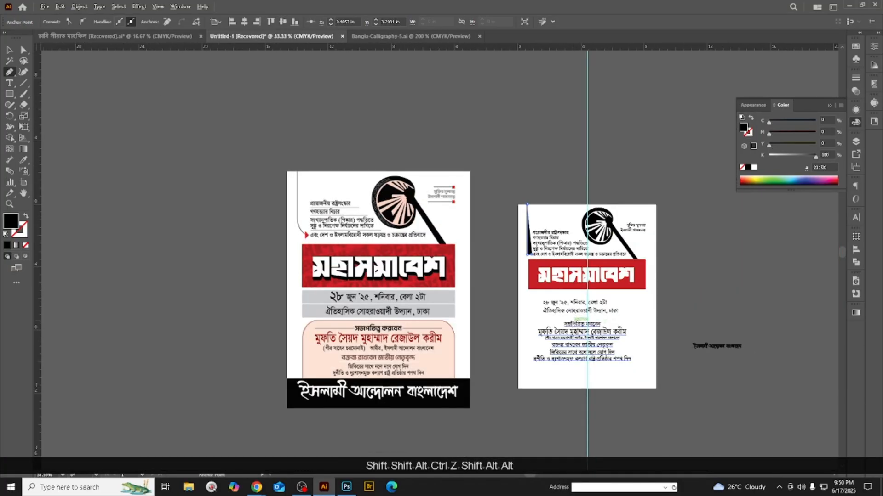
scroll(520, 301, up, 1)
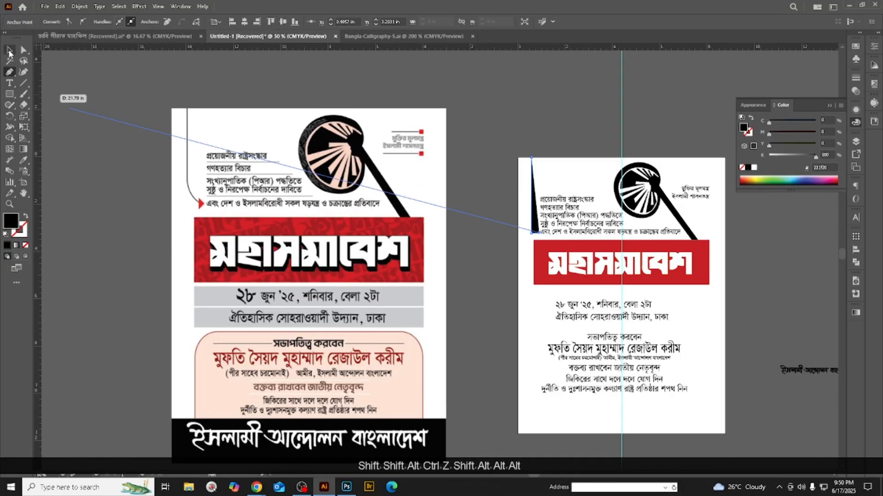
- Swap the L-shaped path's fill and stroke, giving it no fill and a 1 pt black stroke
click(10, 50)
scroll(65, 209, up, 1)
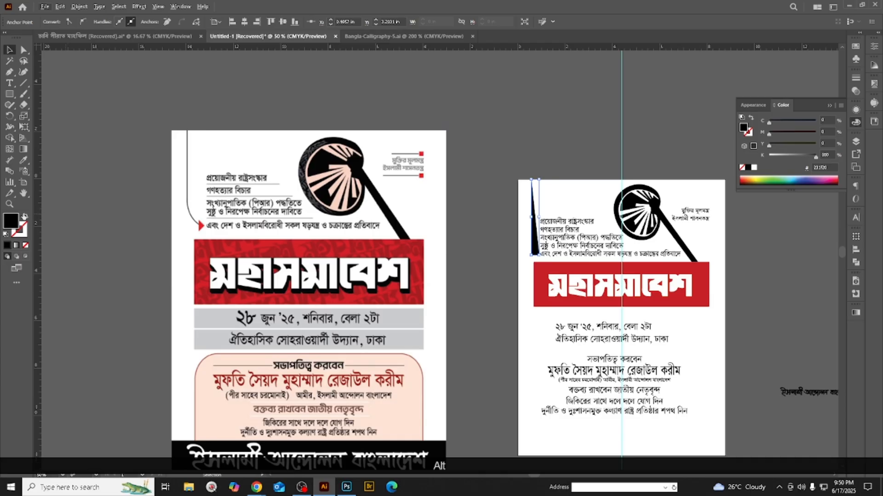
click(508, 227)
scroll(509, 227, up, 2)
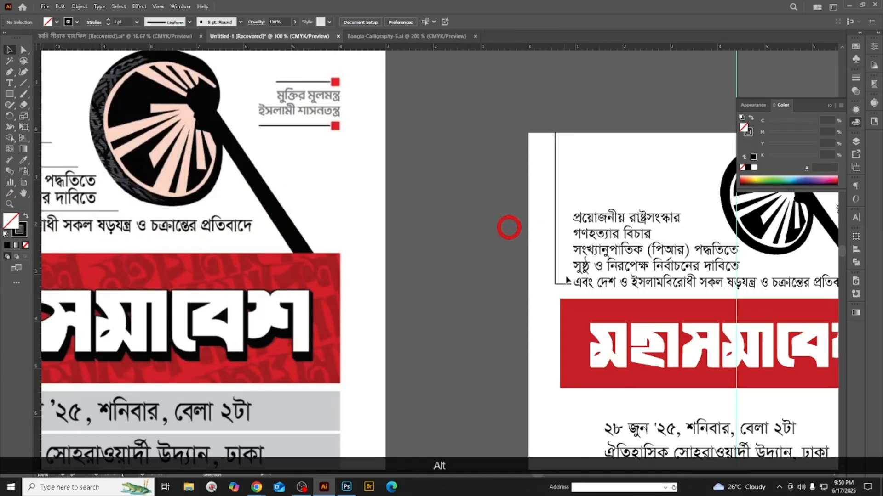
click(558, 286)
click(492, 236)
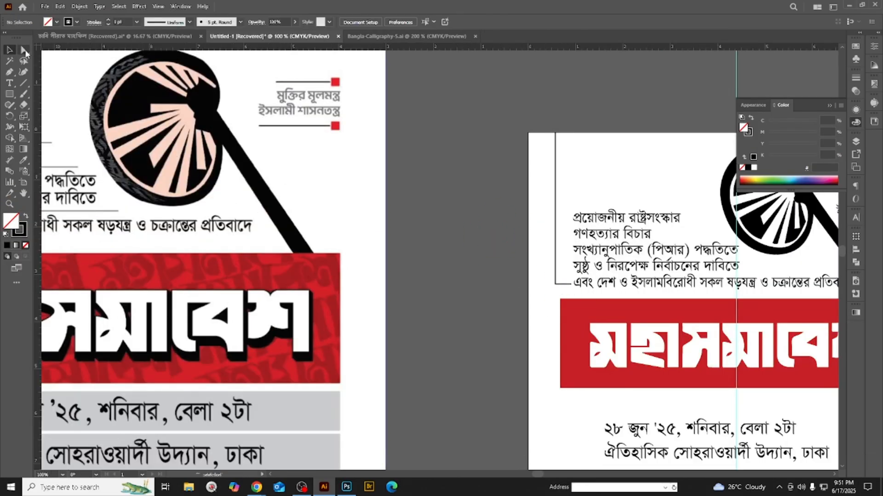
- Round the L-shaped line's corner to a radius of about 0.27 in
click(25, 50)
click(66, 52)
scroll(560, 294, up, 2)
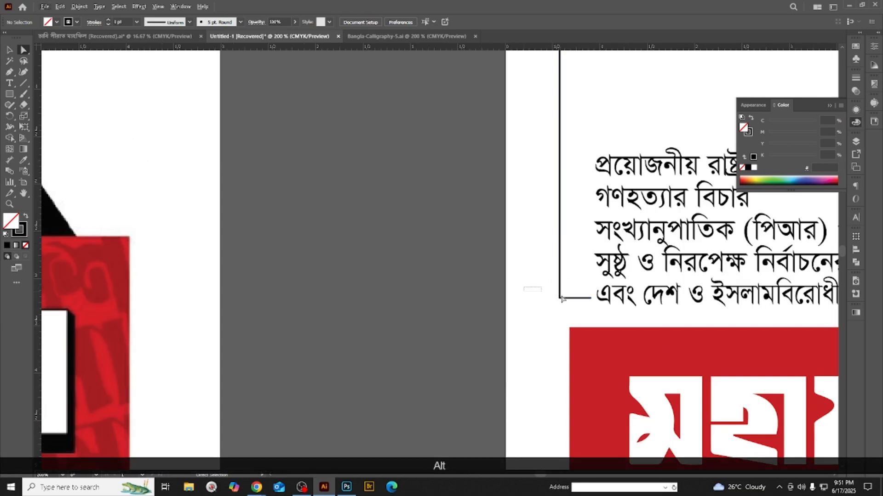
drag(583, 305, 592, 289)
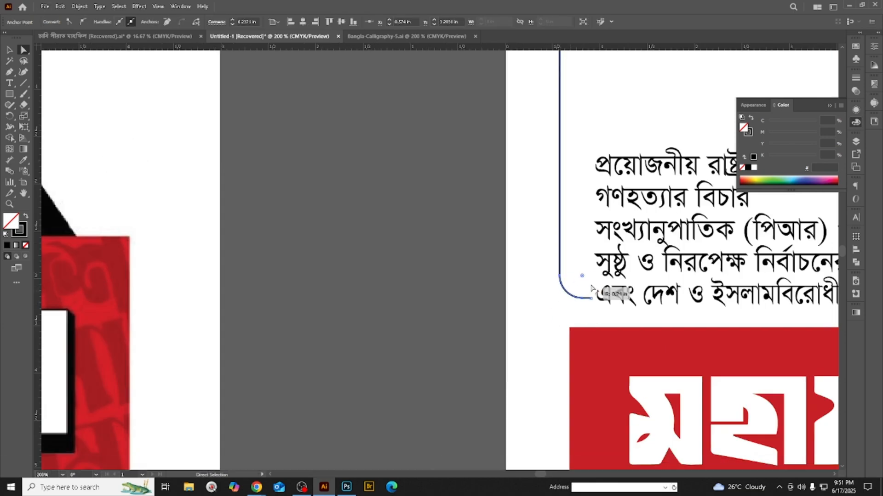
scroll(464, 278, down, 2)
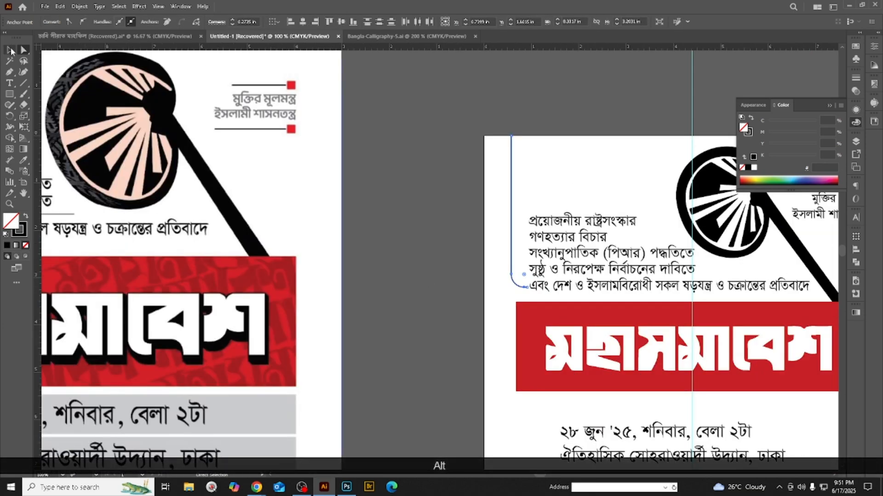
click(11, 51)
click(418, 226)
- Scale the five-line demand text block down slightly and reposition it just past the end of the rounded L-shaped line
scroll(423, 227, down, 2)
scroll(507, 239, up, 2)
drag(471, 241, 474, 240)
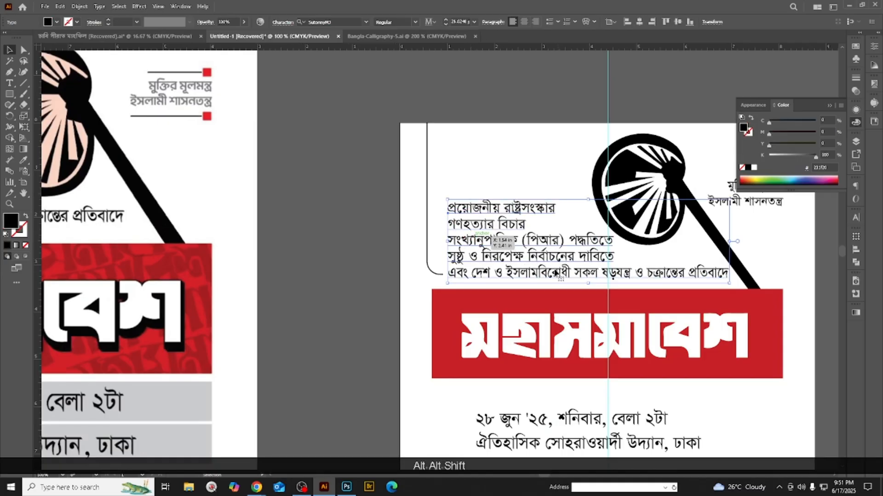
drag(731, 241, 714, 243)
scroll(479, 292, up, 2)
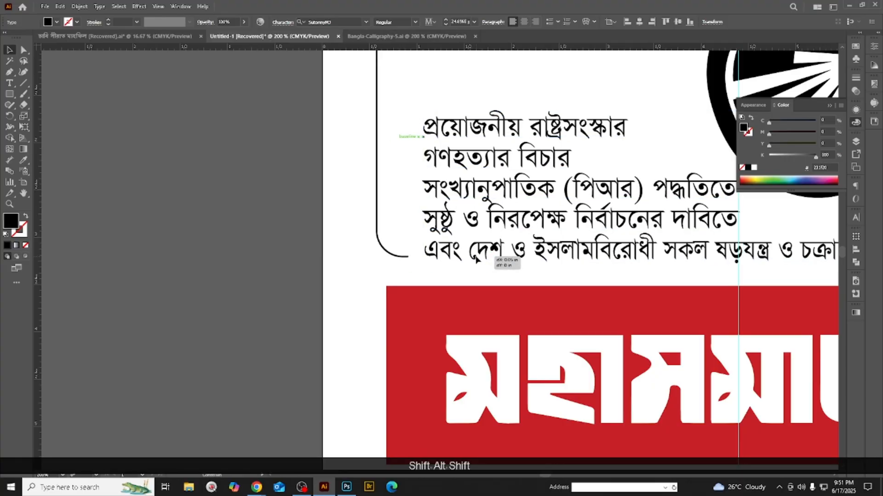
scroll(483, 289, down, 2)
scroll(535, 288, down, 1)
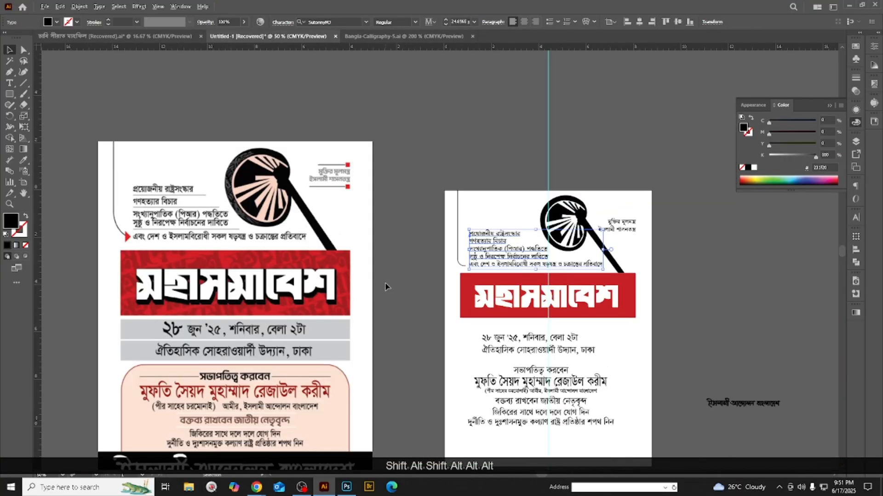
scroll(384, 288, up, 1)
scroll(409, 257, down, 2)
click(416, 250)
scroll(483, 220, up, 1)
scroll(483, 223, up, 1)
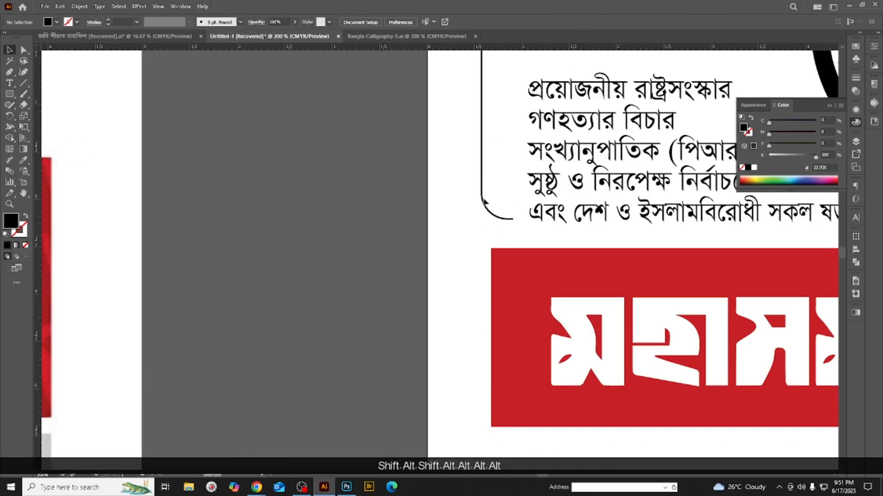
- Draw a small right-pointing triangle with the Pen tool at the L-shaped line's end and fill it with the banner's red
click(10, 72)
scroll(99, 109, up, 1)
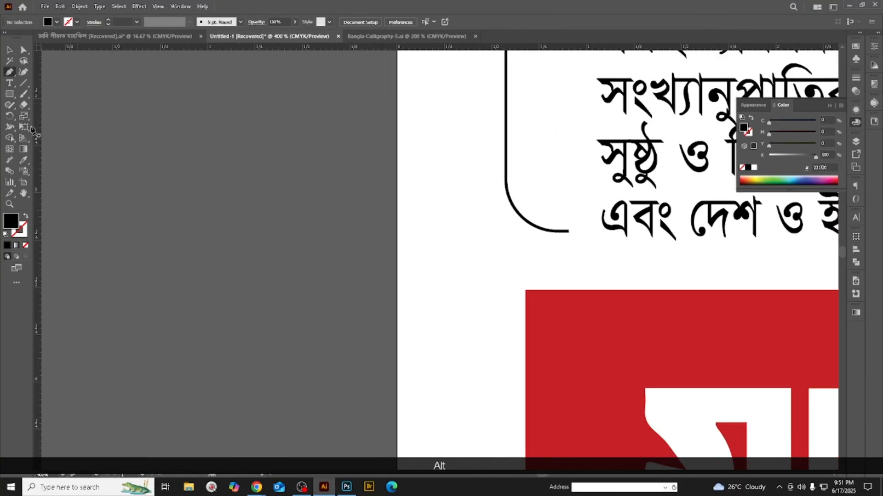
click(570, 232)
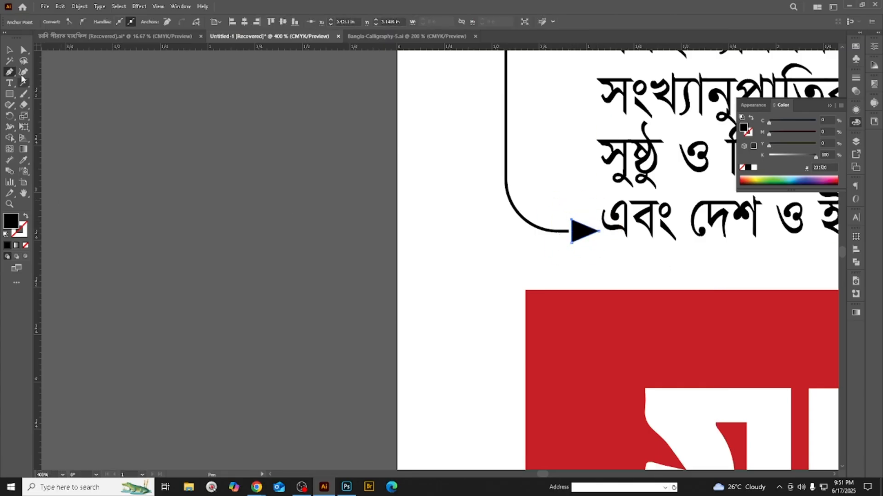
click(574, 340)
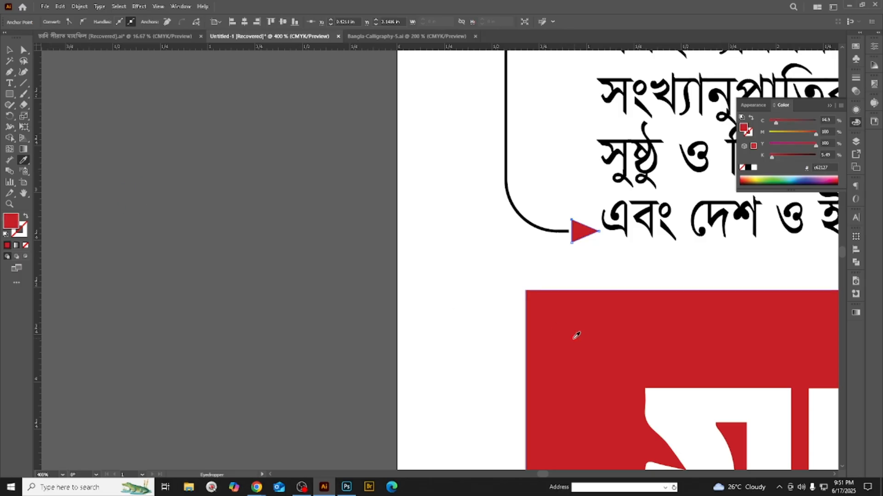
click(10, 52)
click(372, 126)
- Move the five-line text block slightly down so its last line is level with the red arrowhead
scroll(581, 262, up, 1)
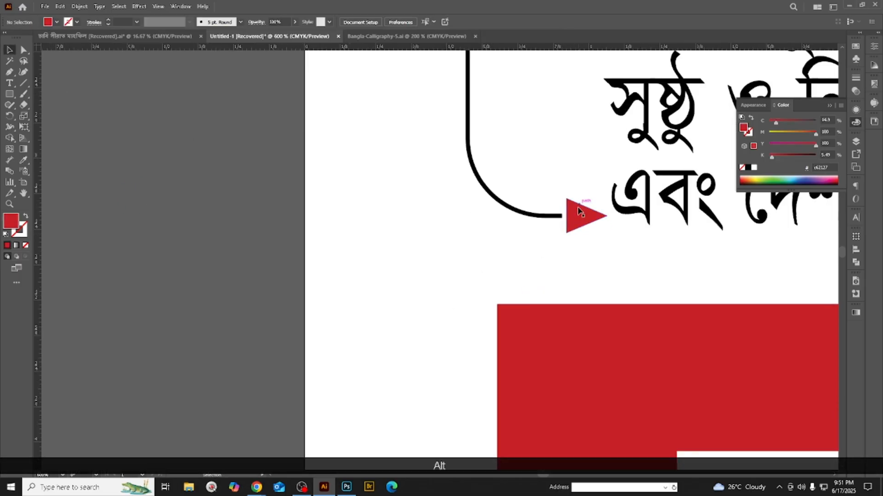
scroll(572, 214, down, 3)
scroll(603, 225, up, 1)
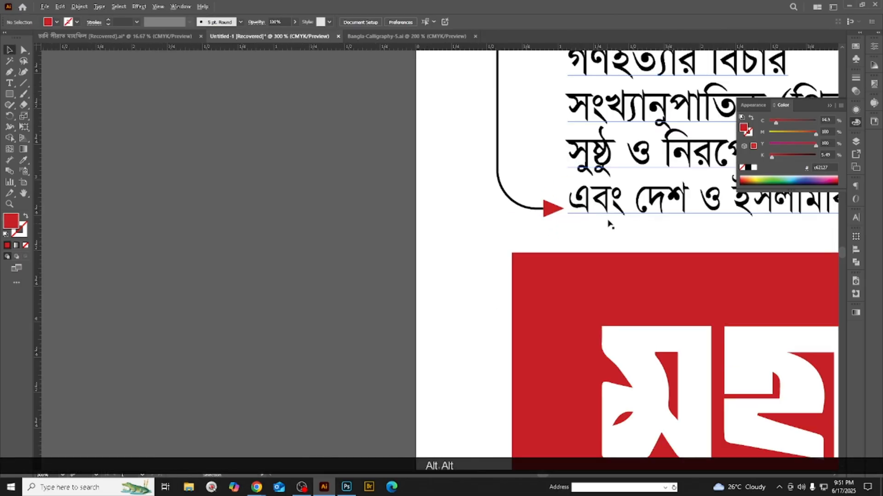
scroll(406, 213, down, 4)
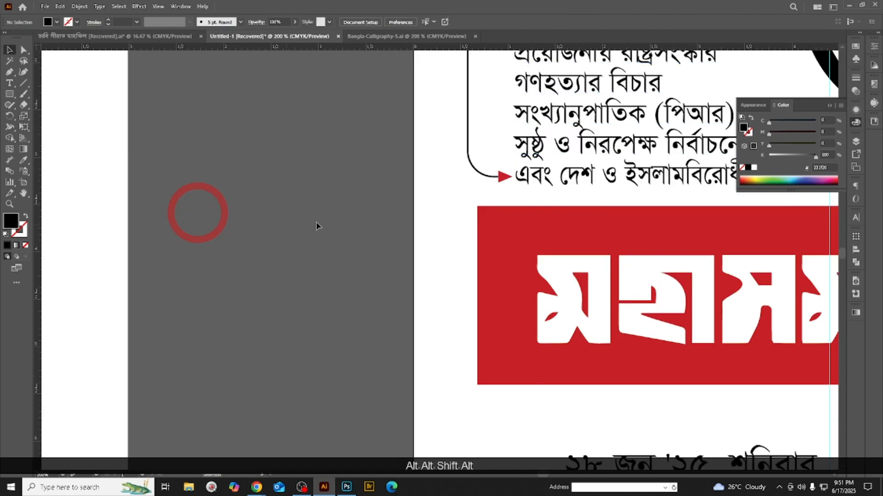
scroll(747, 238, down, 1)
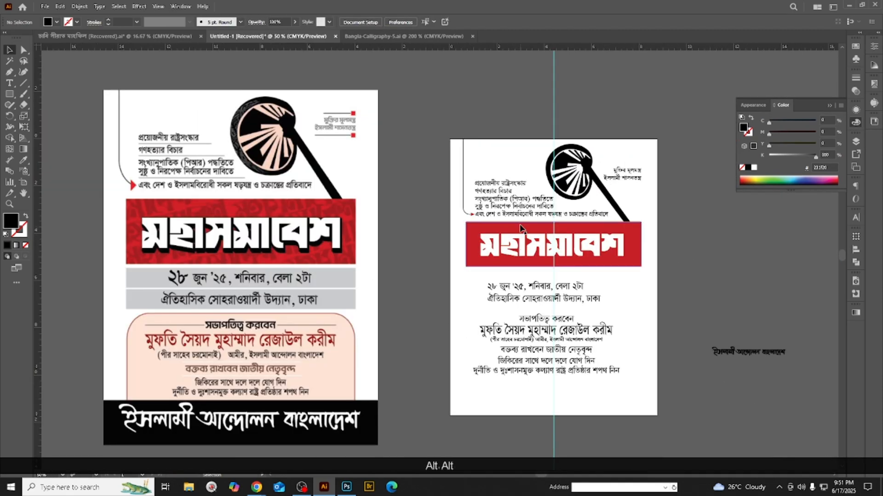
- Increase the line spacing of the five-line text block and move it up to realign its last line with the red arrowhead
scroll(520, 225, up, 1)
scroll(624, 226, down, 1)
scroll(624, 228, up, 1)
click(502, 189)
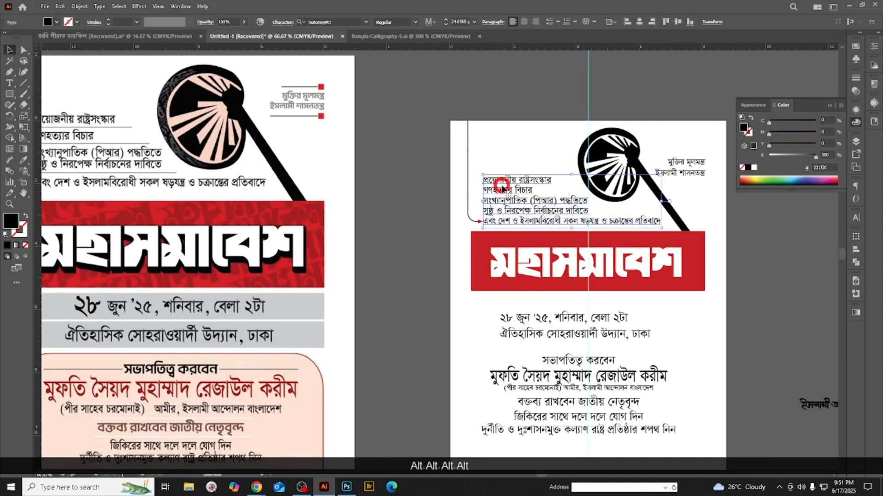
key(alt+Down)
key(alt+Down)
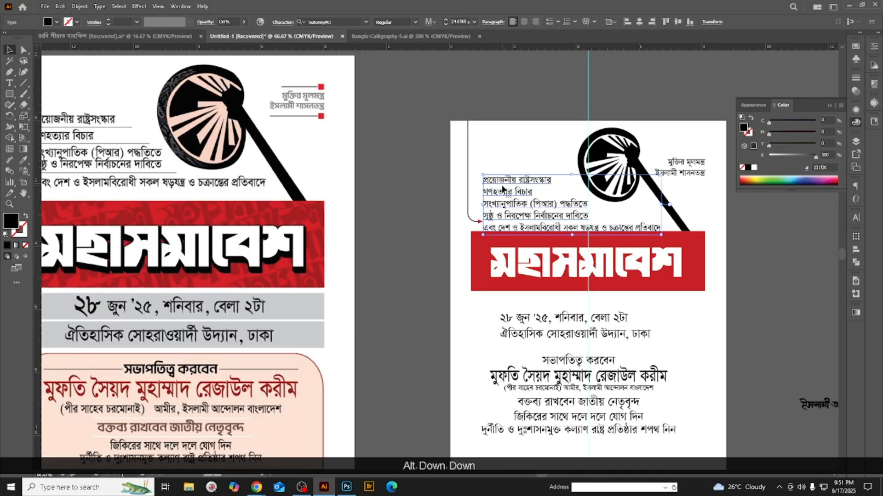
scroll(506, 202, up, 1)
scroll(515, 226, up, 1)
scroll(618, 256, down, 2)
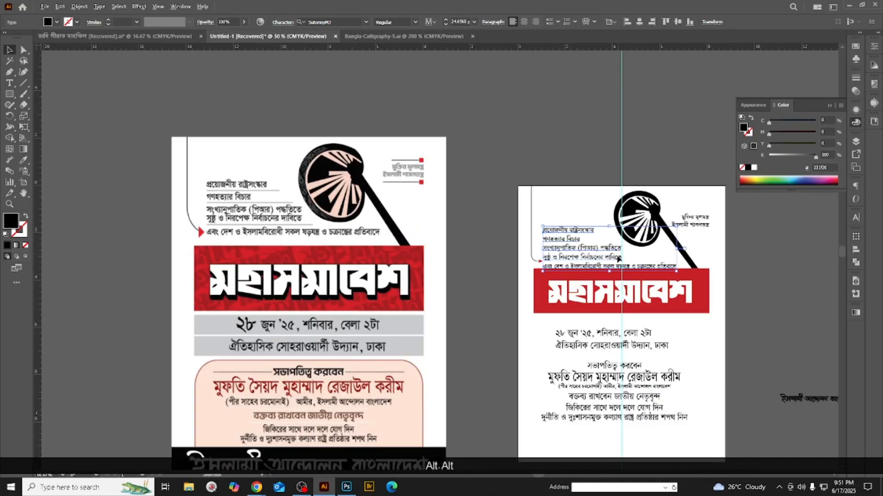
scroll(576, 266, up, 2)
drag(572, 253, 570, 242)
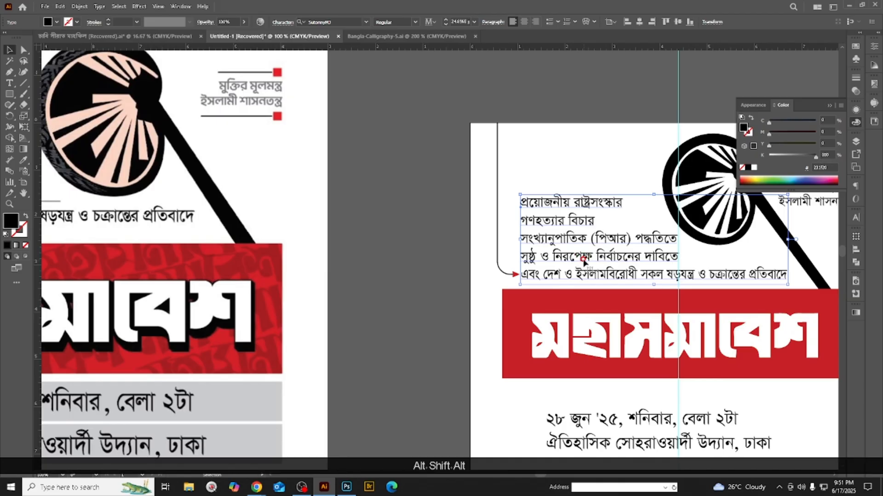
- Tighten the leading of the text block's fourth line so it sits slightly closer to the third line
triple_click(583, 260)
key(alt+Up)
key(alt+Up)
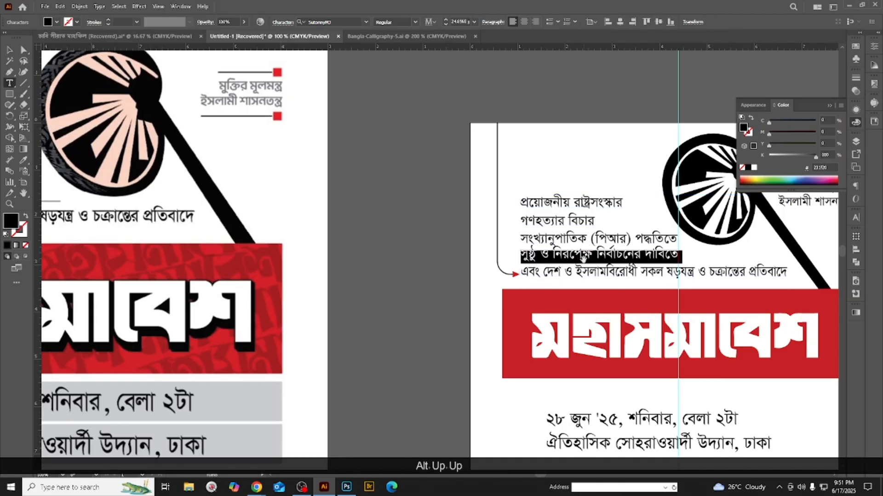
key(alt+Down)
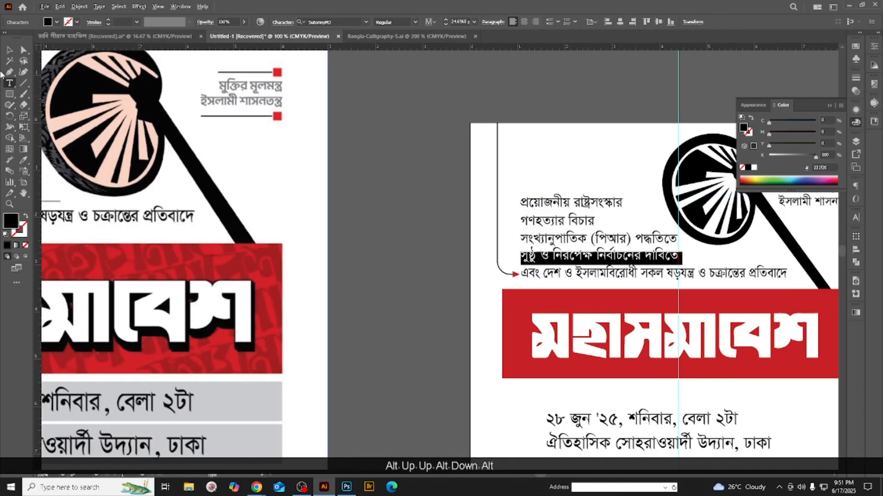
scroll(351, 211, down, 2)
click(355, 207)
scroll(355, 207, down, 2)
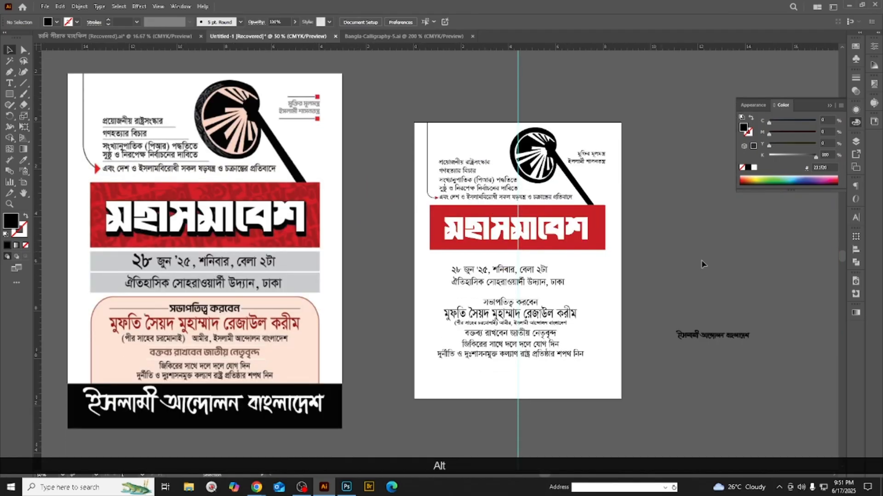
- Move the two-line date and venue text up and to the right, closer beneath the red banner
click(712, 265)
scroll(567, 243, up, 1)
scroll(652, 242, down, 1)
scroll(648, 184, up, 1)
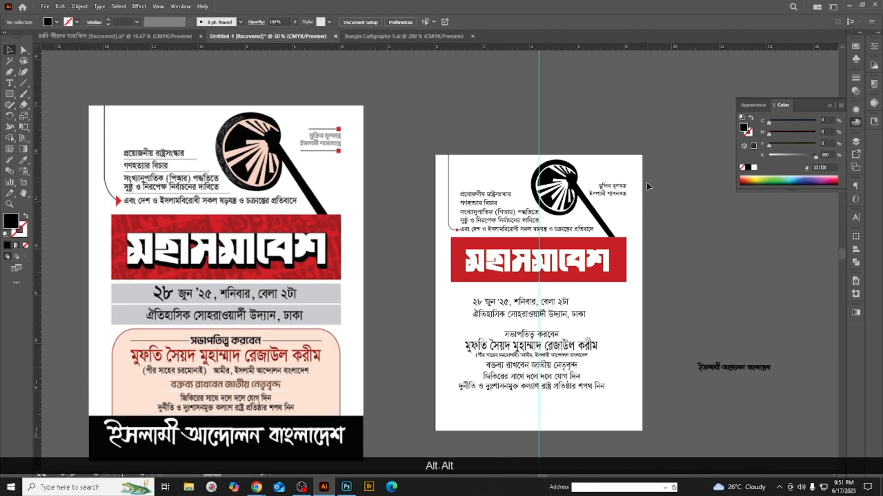
scroll(550, 171, up, 1)
scroll(688, 229, down, 3)
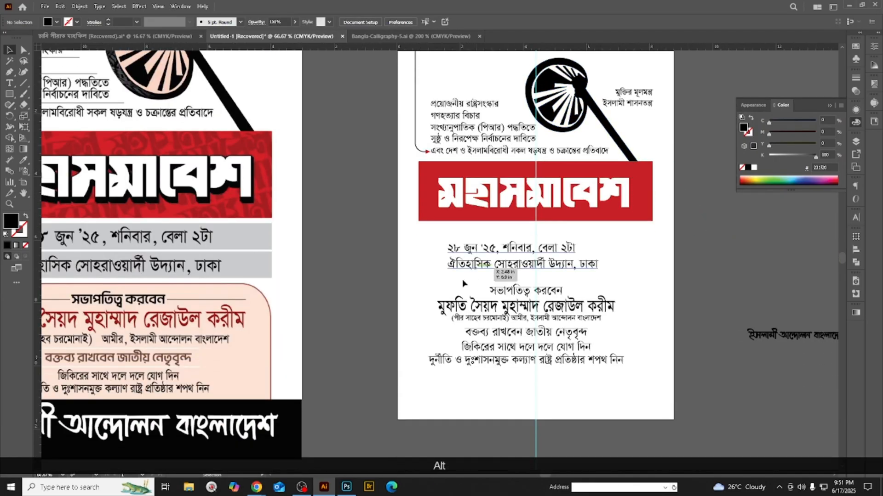
scroll(476, 249, up, 1)
scroll(480, 239, down, 2)
drag(499, 230, 518, 222)
click(646, 246)
scroll(491, 217, up, 3)
- Enlarge only the numeral ২৮ at the start of the date line to about one and a half times its size
click(477, 189)
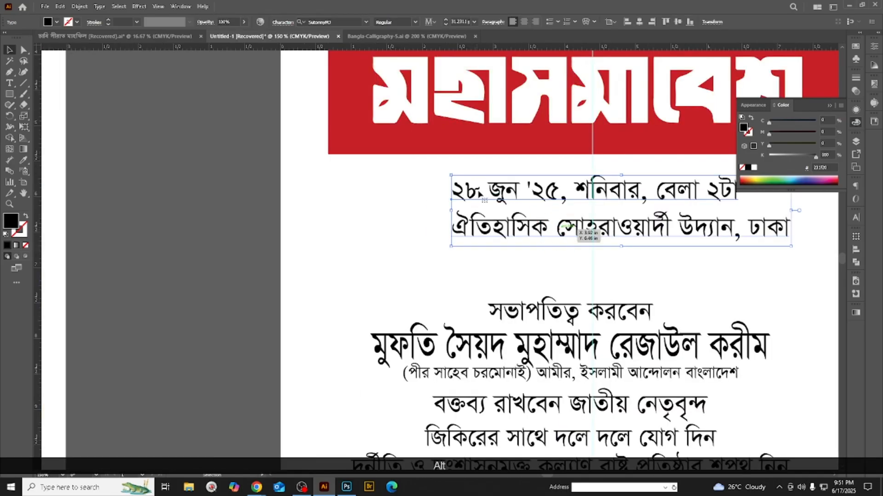
double_click(476, 190)
drag(476, 190, 449, 194)
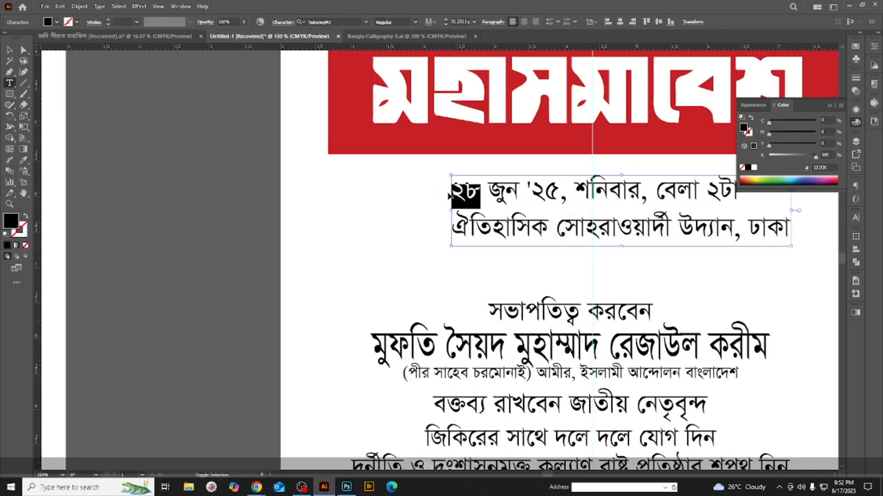
key(ctrl+shift+period)
key(ctrl+shift+period)
key(ctrl+shift+period)
key(ctrl+shift+period)
key(ctrl+shift+period)
key(ctrl+shift+period)
key(ctrl+shift+period)
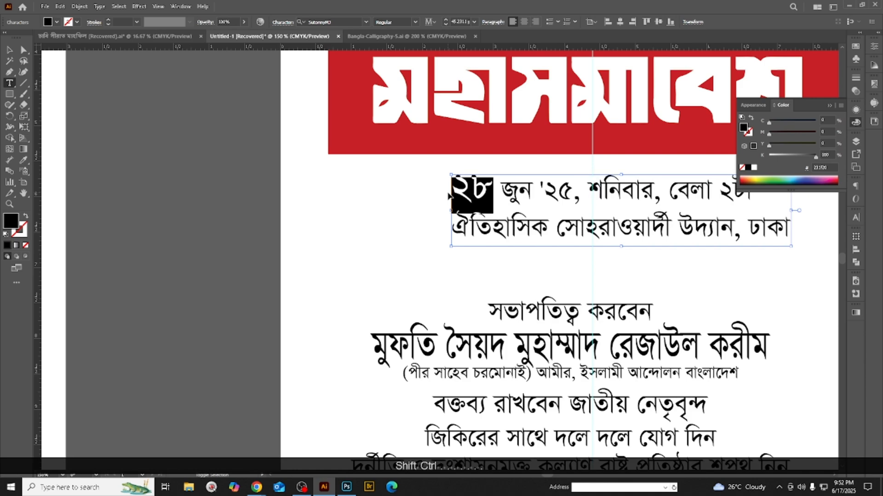
key(ctrl+alt+0)
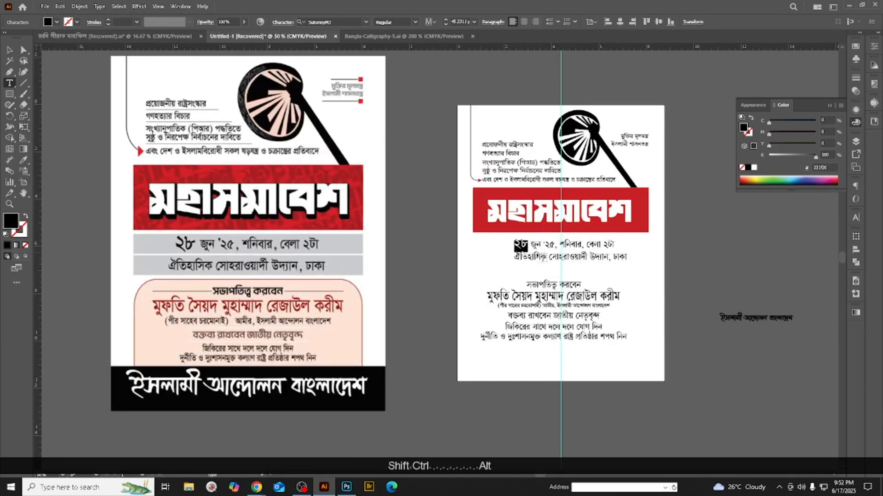
scroll(521, 258, up, 1)
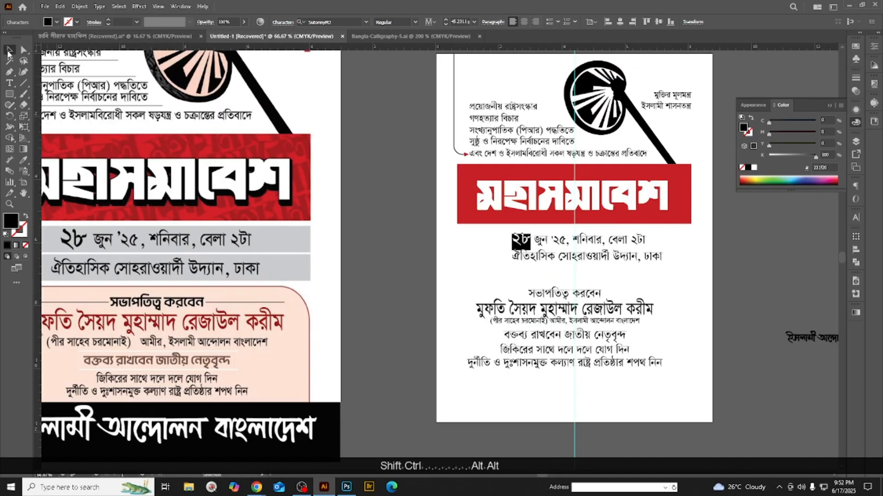
click(8, 51)
- Widen the line spacing between the date and venue lines and shift the text block slightly left toward the centre guide
scroll(598, 244, up, 2)
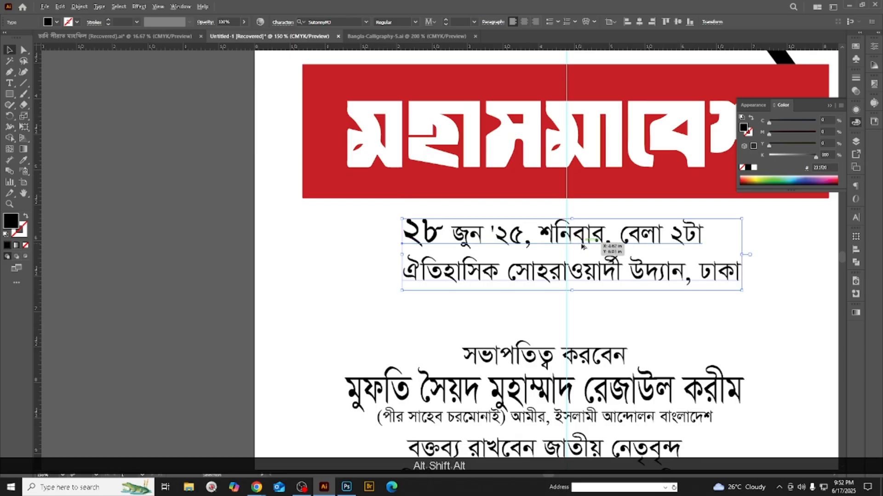
key(alt+Down)
key(alt+Down)
key(alt+Down)
key(alt+Down)
key(alt+Down)
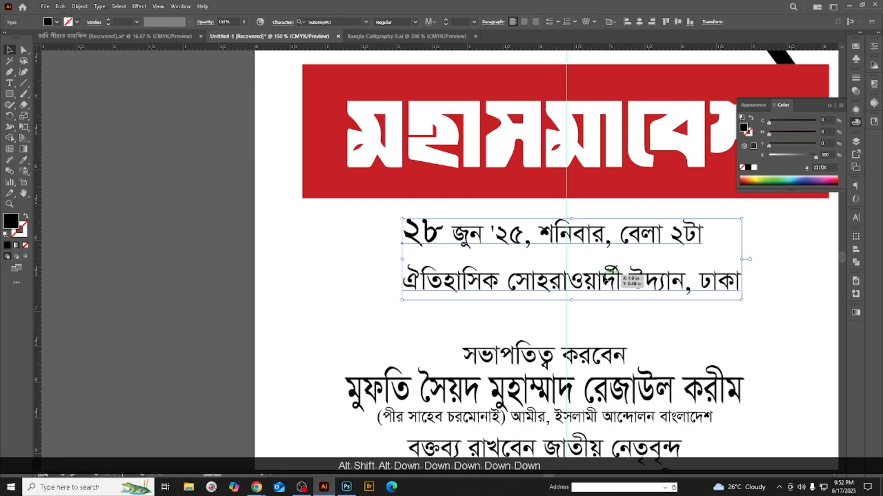
drag(595, 244, 587, 244)
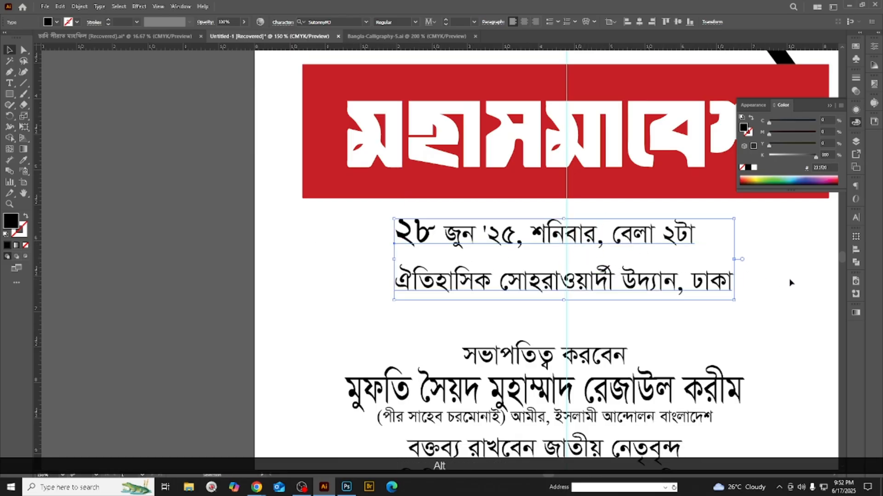
key(alt+Down)
scroll(790, 282, down, 2)
click(785, 315)
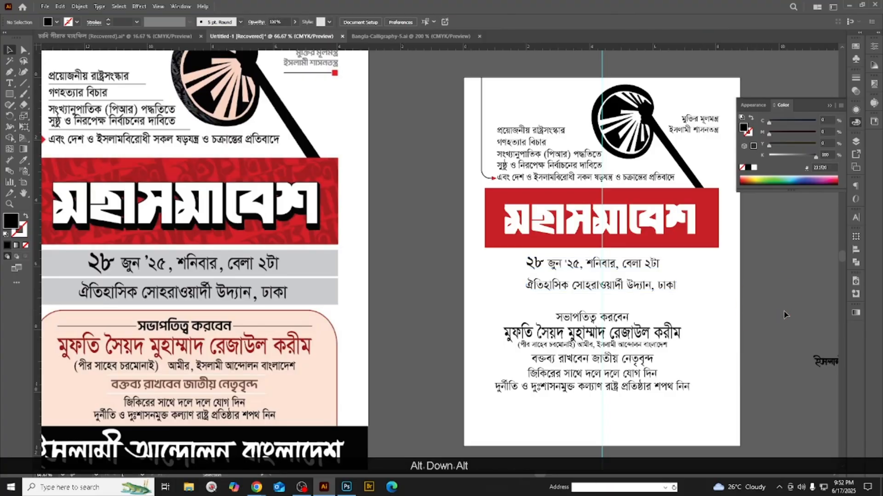
- Draw a rectangle about 4.88 × 0.5 in over the date line, fill it with about 39% black, and send it behind the text
scroll(585, 283, up, 2)
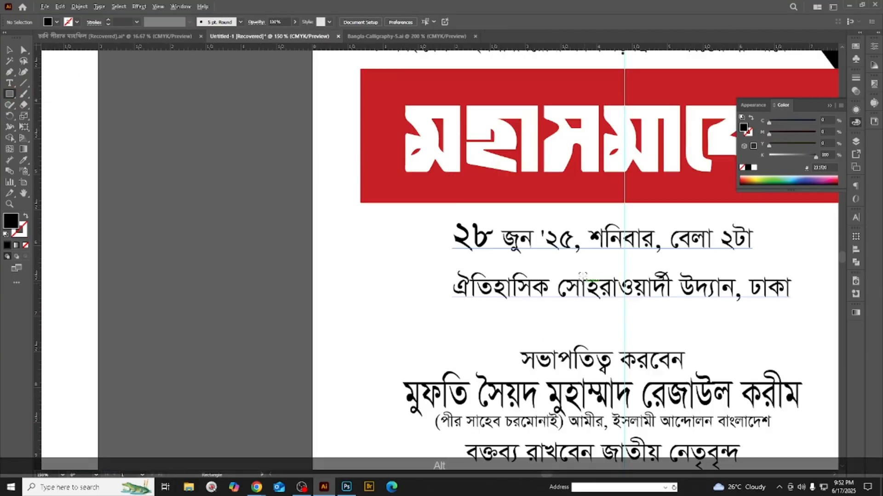
drag(432, 219, 780, 253)
drag(776, 156, 786, 155)
click(10, 49)
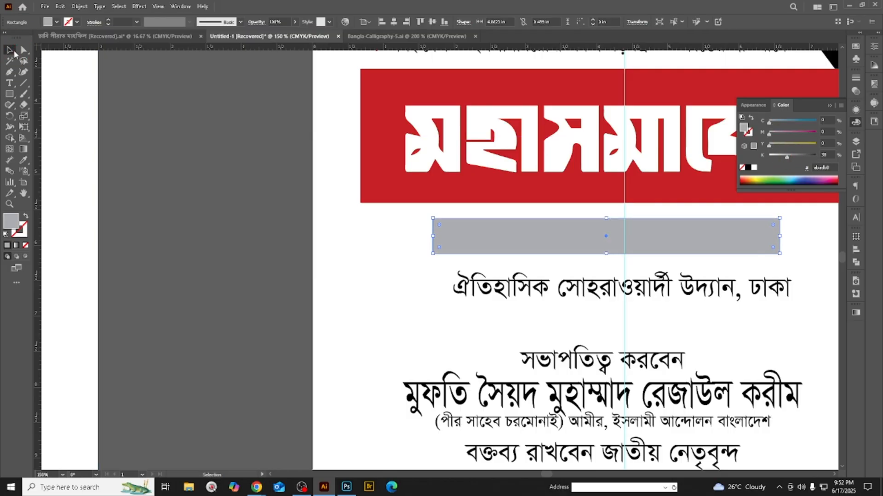
key(ctrl+bracketleft)
scroll(75, 208, down, 2)
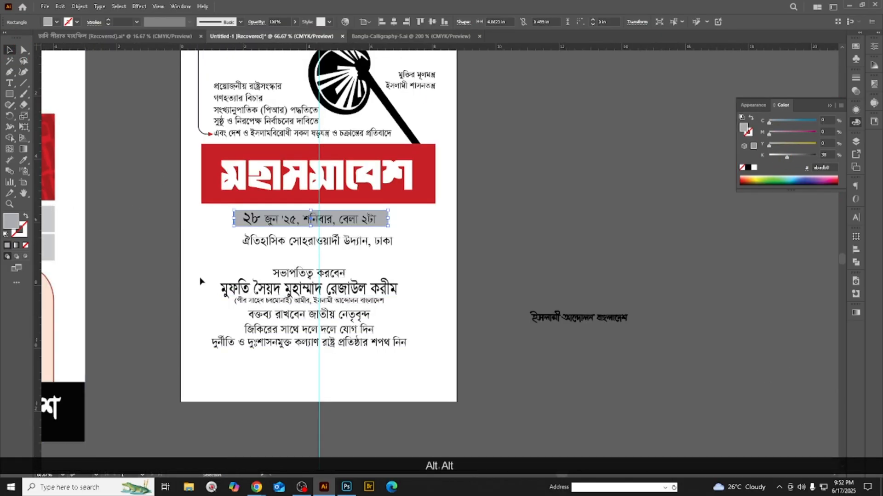
- Duplicate the grey bar straight down behind the venue line, leaving a thin gap between the two bars
scroll(288, 223, up, 2)
drag(510, 216, 507, 253)
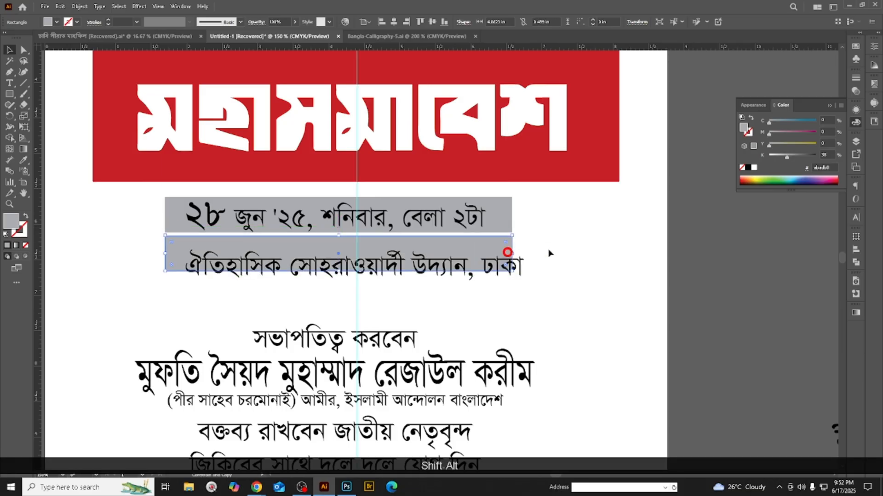
click(549, 252)
- Reduce the line spacing of the date and venue text so each line sits within its own grey bar
scroll(371, 260, down, 1)
scroll(283, 238, up, 2)
scroll(282, 239, up, 2)
click(299, 233)
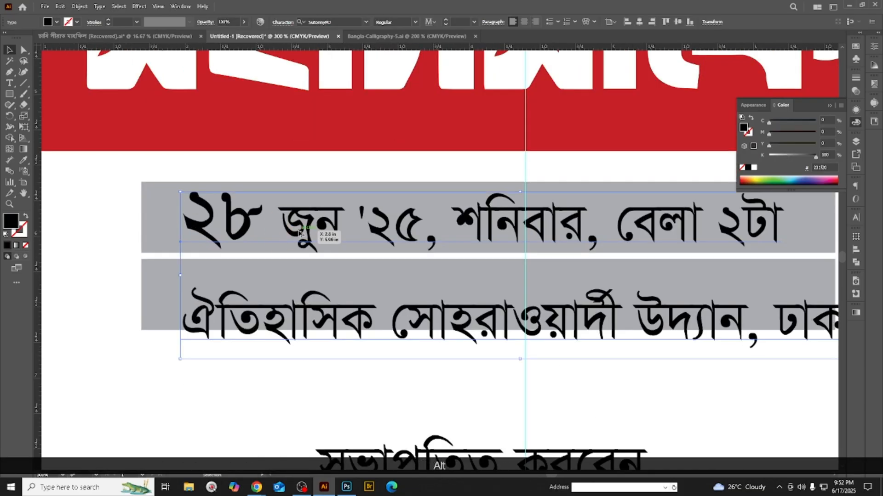
key(alt+Up)
key(alt+Up)
key(alt+Up)
key(alt+Up)
key(alt+Up)
key(alt+Up)
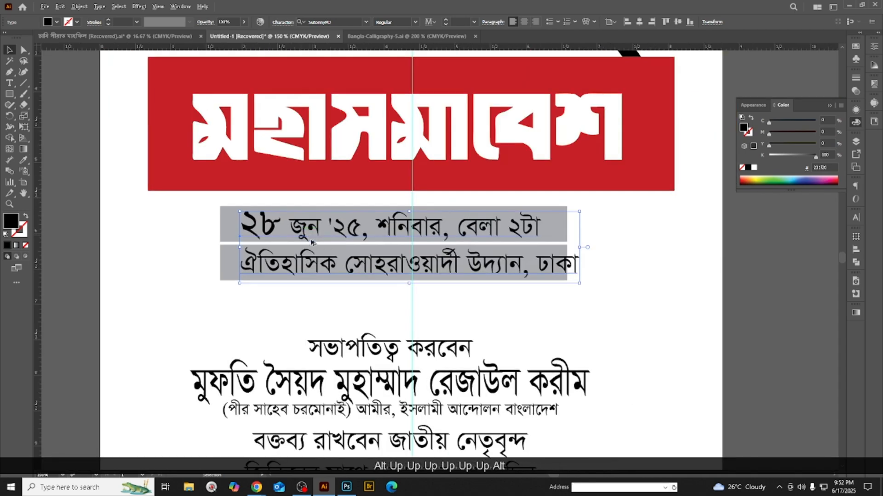
- Widen both grey bars to about 5.63 in so they extend past the date and venue text on both sides
scroll(299, 233, down, 2)
drag(203, 215, 234, 284)
drag(567, 249, 623, 251)
scroll(593, 254, down, 1)
scroll(494, 275, up, 2)
- Align the date and venue text block horizontally to the centre of the two grey bars
drag(501, 286, 493, 255)
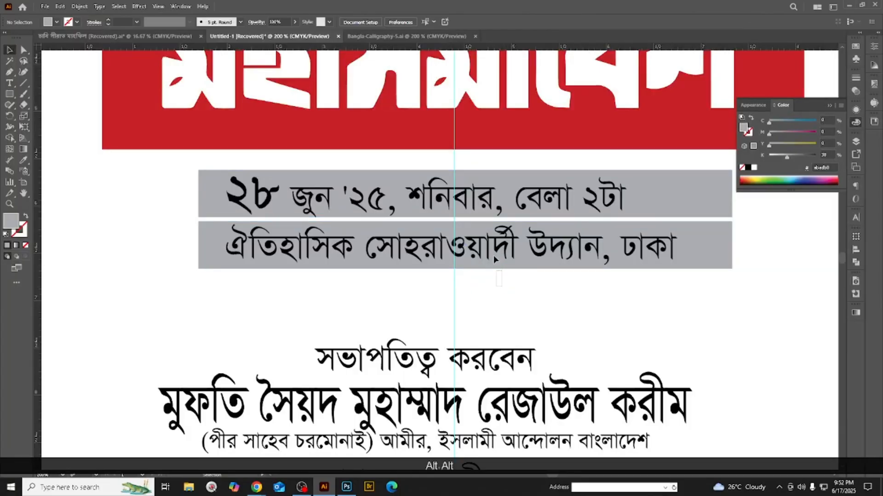
drag(480, 167, 479, 165)
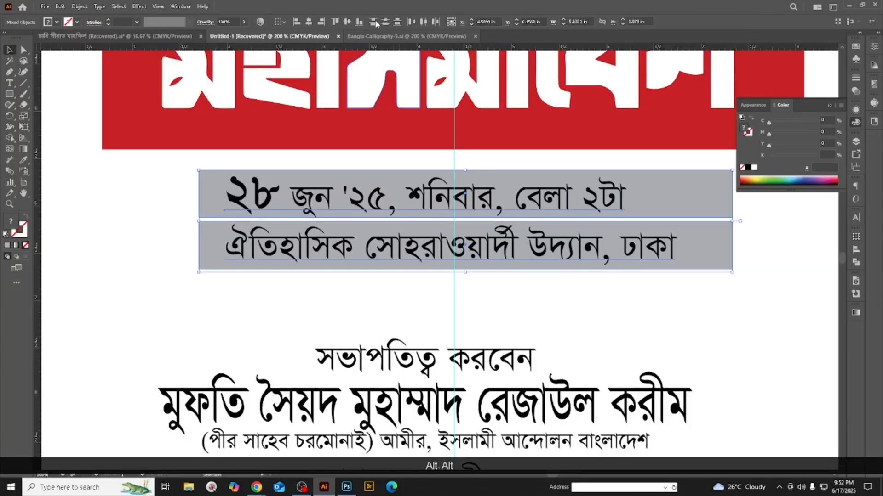
click(309, 21)
click(545, 307)
click(525, 202)
click(688, 313)
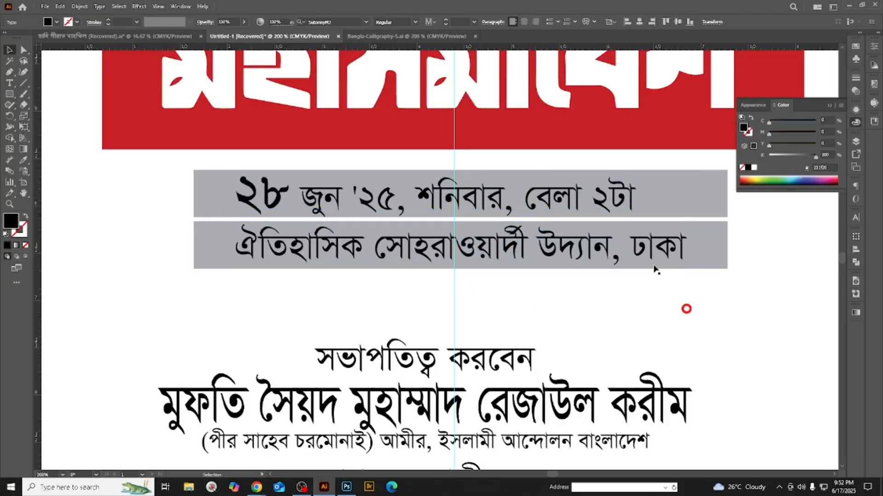
- Centre-align the date and venue paragraph and centre the text block horizontally on the grey bars again
click(586, 205)
click(524, 22)
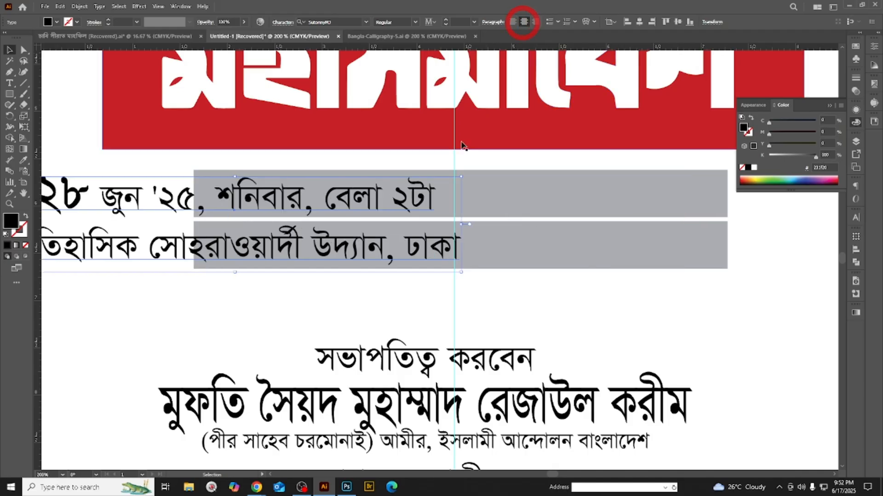
drag(302, 258, 451, 159)
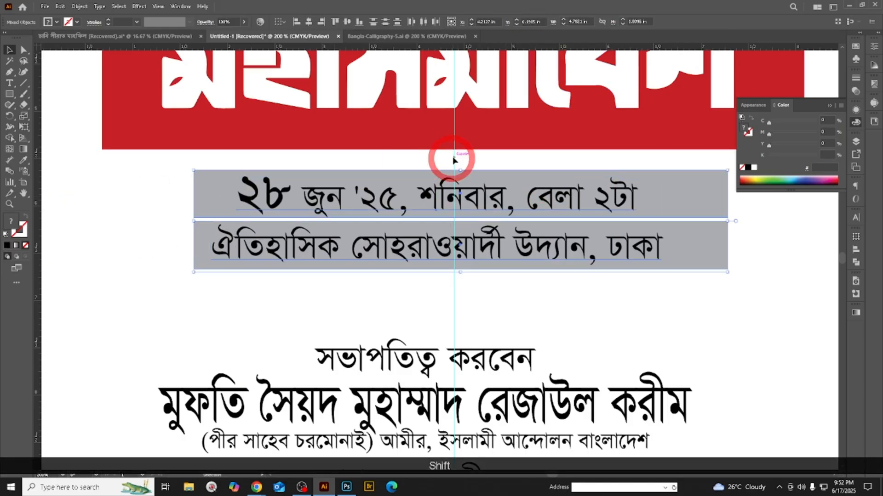
click(308, 22)
- Move the grey bars with their text slightly upward, closer to the red title banner
scroll(519, 289, down, 2)
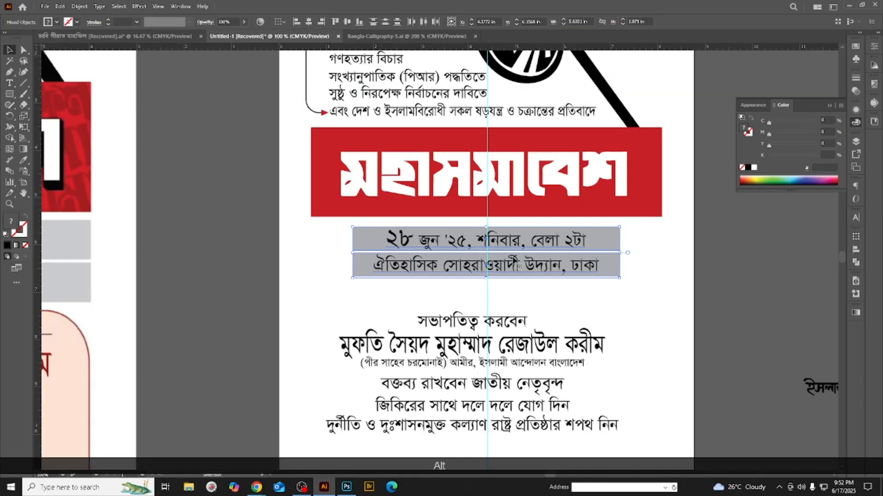
scroll(513, 268, up, 2)
drag(516, 273, 516, 267)
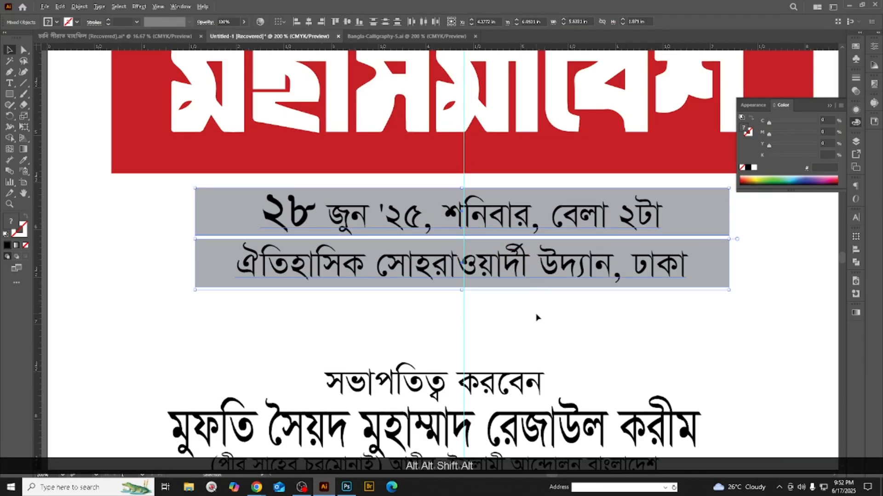
scroll(536, 315, down, 2)
click(570, 338)
- Compare the speaker text and footer area of the new poster with the reference layout
scroll(662, 318, down, 1)
scroll(465, 329, down, 1)
scroll(467, 274, down, 1)
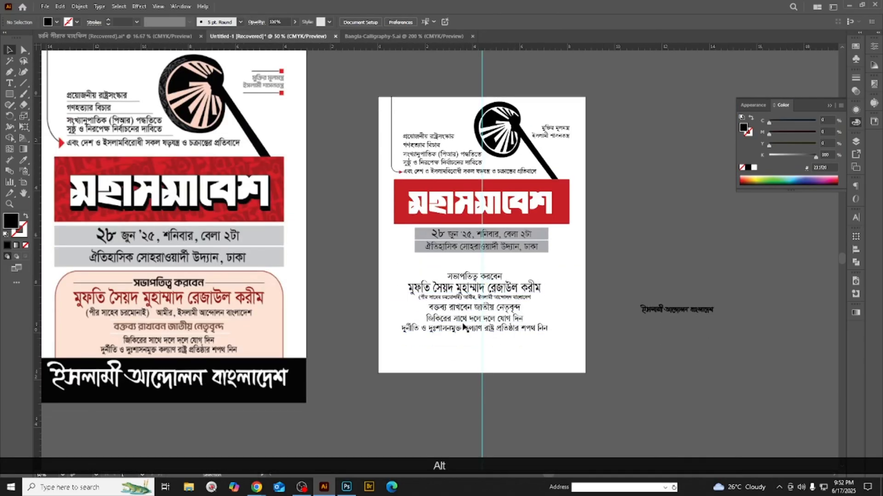
scroll(468, 274, up, 1)
click(467, 274)
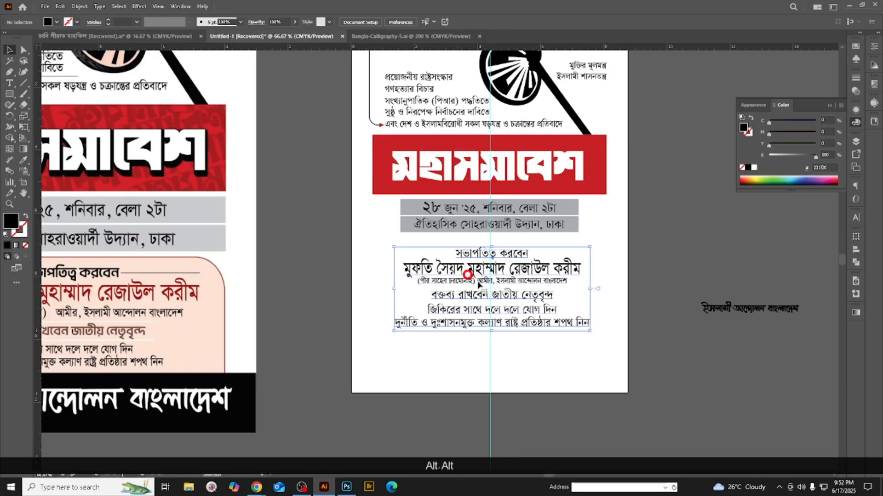
click(642, 324)
scroll(584, 324, down, 2)
scroll(517, 324, down, 1)
scroll(449, 301, up, 3)
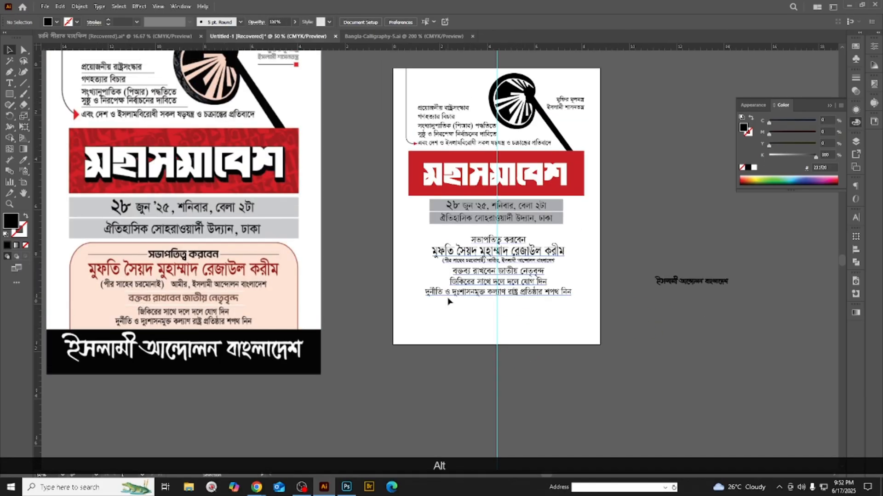
scroll(483, 320, down, 3)
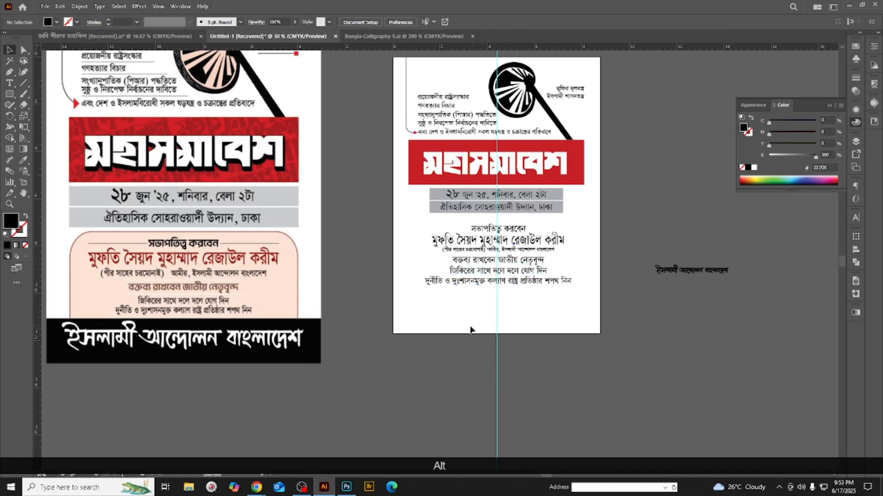
- Draw a black rectangle across the full width of the artboard's bottom edge, about 8.76 in wide, and trim its height to about 1.79 in
click(10, 94)
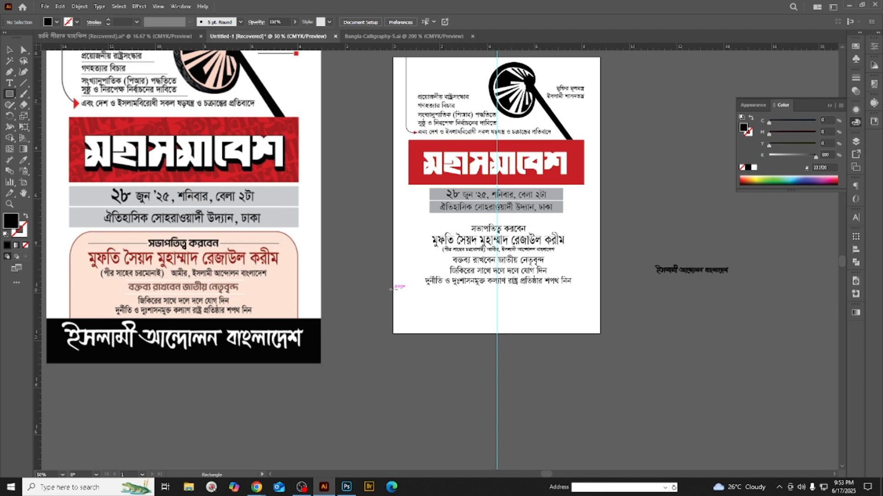
drag(392, 289, 600, 334)
click(10, 49)
scroll(506, 257, down, 1)
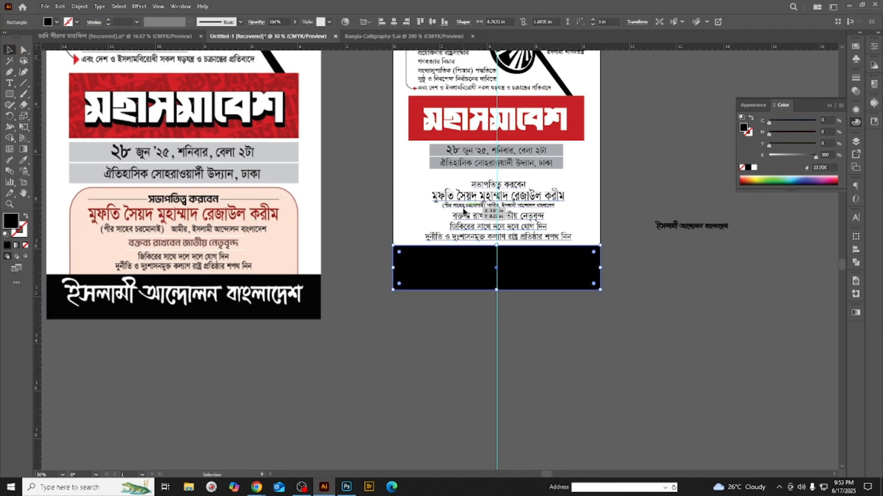
scroll(507, 260, up, 2)
drag(508, 255, 509, 259)
scroll(315, 234, down, 3)
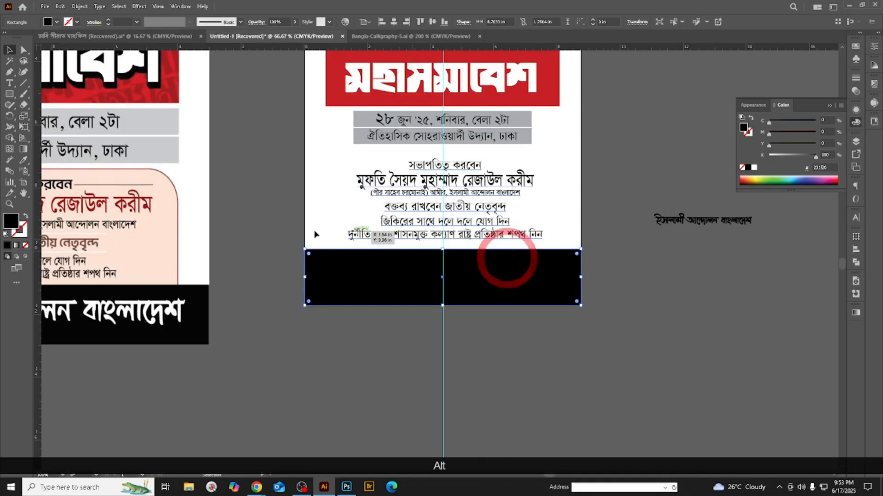
- Group the organisation-name calligraphy beside the artboard and move it onto the black footer bar
click(516, 280)
drag(599, 251, 596, 250)
key(ctrl+g)
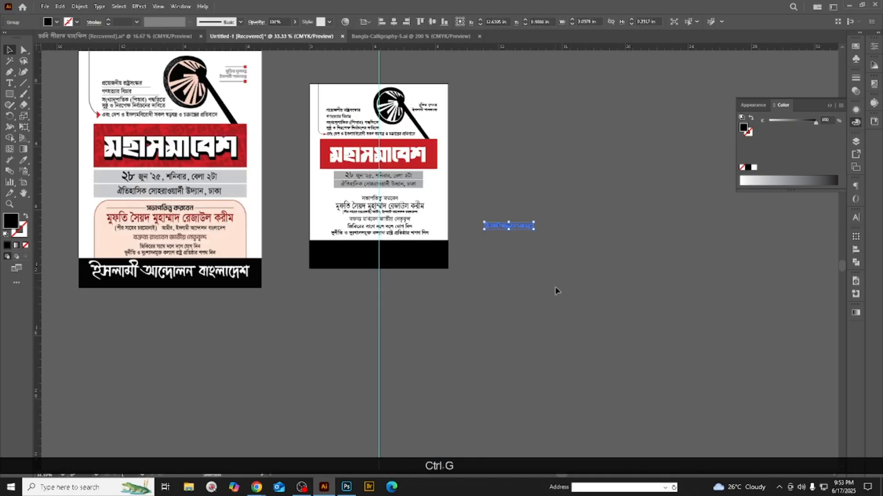
scroll(499, 243, up, 2)
drag(533, 203, 181, 281)
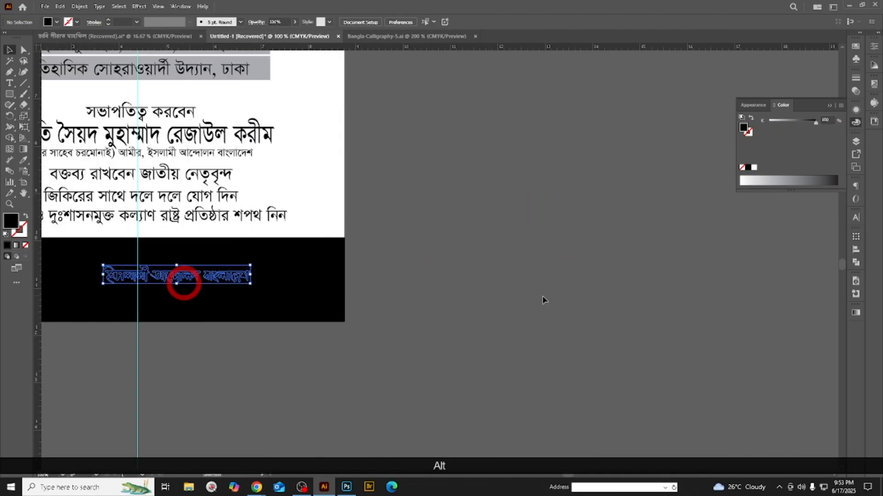
- Fill the organisation-name calligraphy with white and bring it in front of the black bar
scroll(542, 296, down, 2)
drag(785, 124, 641, 145)
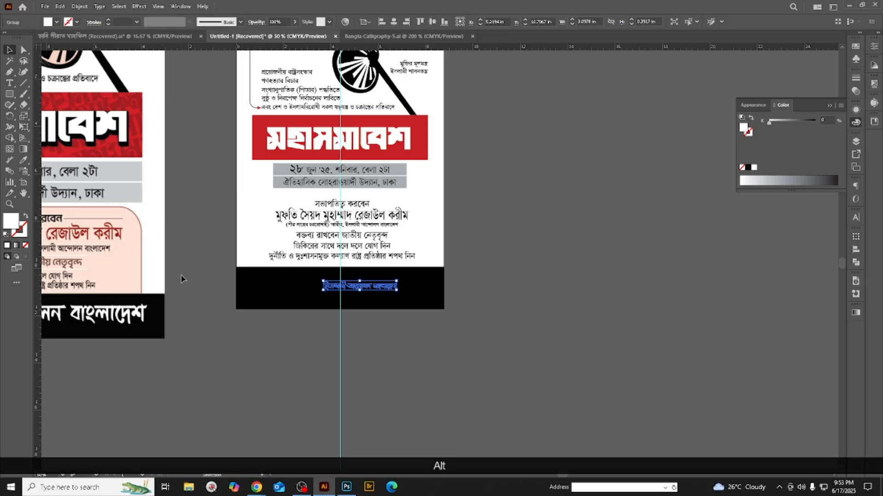
key(ctrl+shift+])
- Enlarge the white calligraphy proportionally to nearly the footer bar's width and place it slightly above the bar's vertical middle
scroll(327, 330, up, 3)
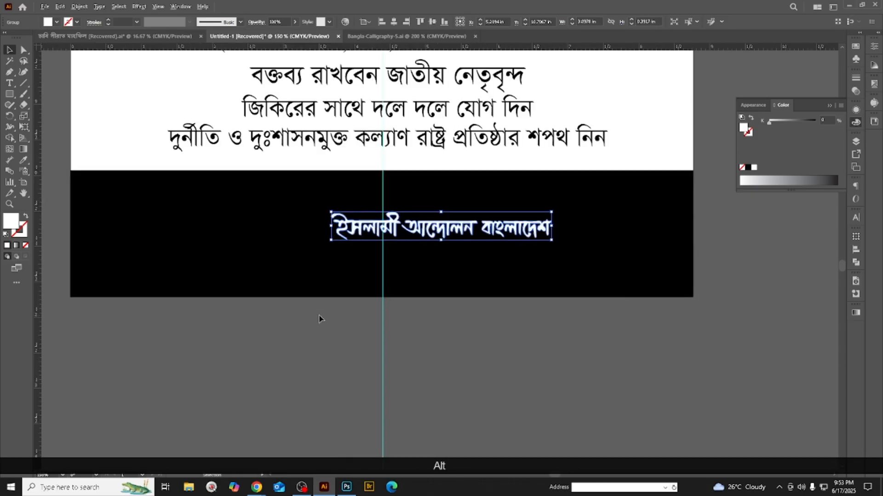
scroll(602, 216, down, 1)
drag(583, 227, 652, 230)
drag(476, 230, 478, 224)
scroll(478, 238, down, 3)
click(559, 306)
- Compare the footer and the panel around the speaker text with the reference poster
scroll(474, 305, up, 2)
scroll(473, 305, up, 2)
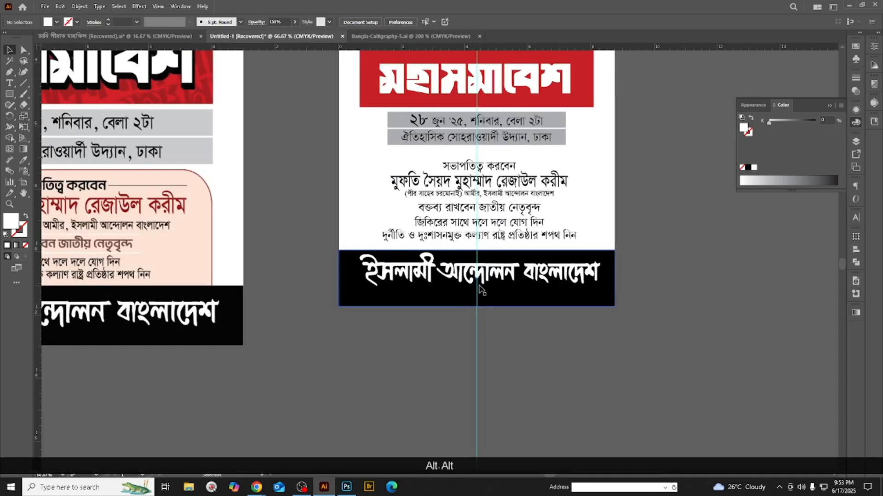
scroll(488, 297, down, 2)
scroll(254, 329, up, 1)
scroll(389, 340, down, 1)
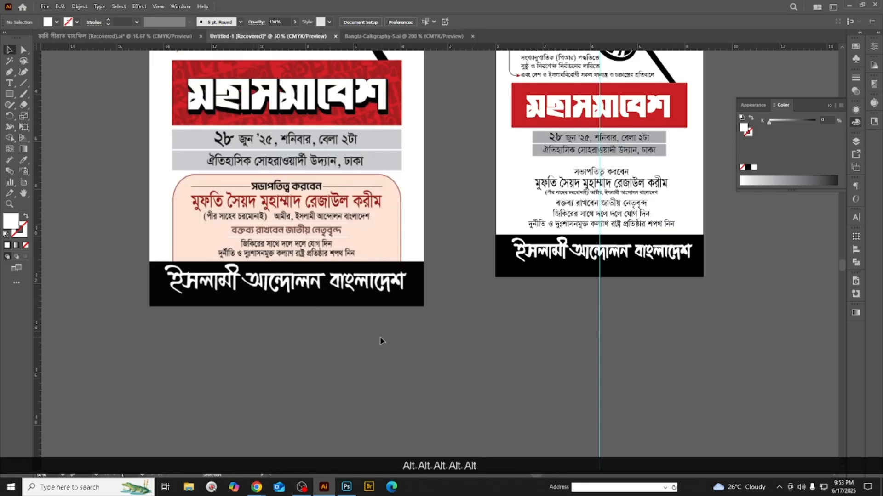
scroll(581, 244, up, 1)
scroll(499, 260, up, 1)
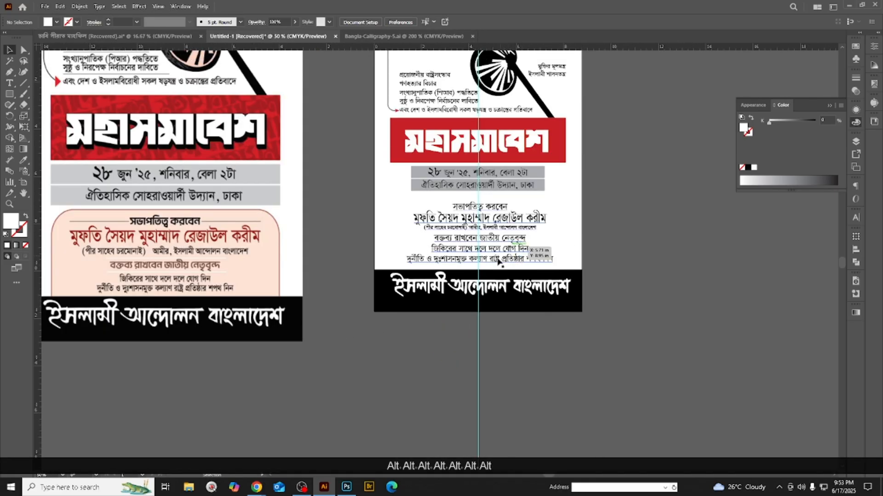
scroll(487, 279, up, 1)
scroll(486, 279, down, 1)
scroll(491, 267, up, 1)
scroll(488, 266, up, 1)
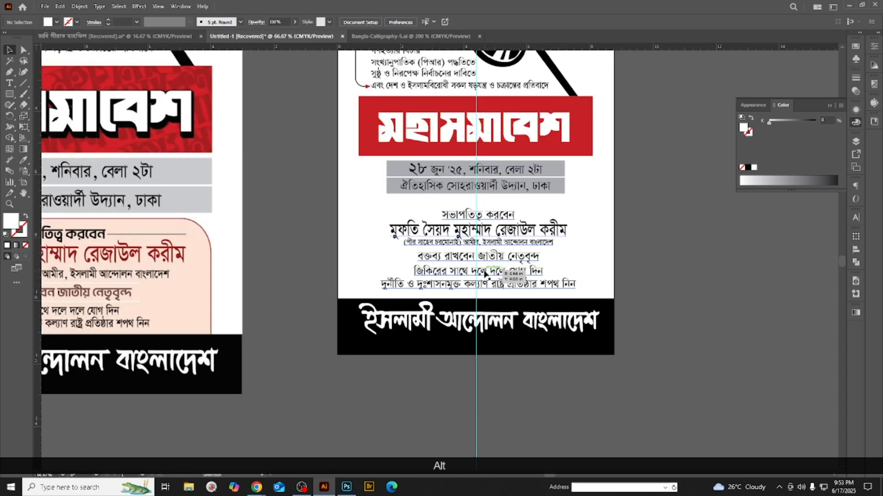
scroll(496, 262, down, 2)
scroll(527, 250, up, 2)
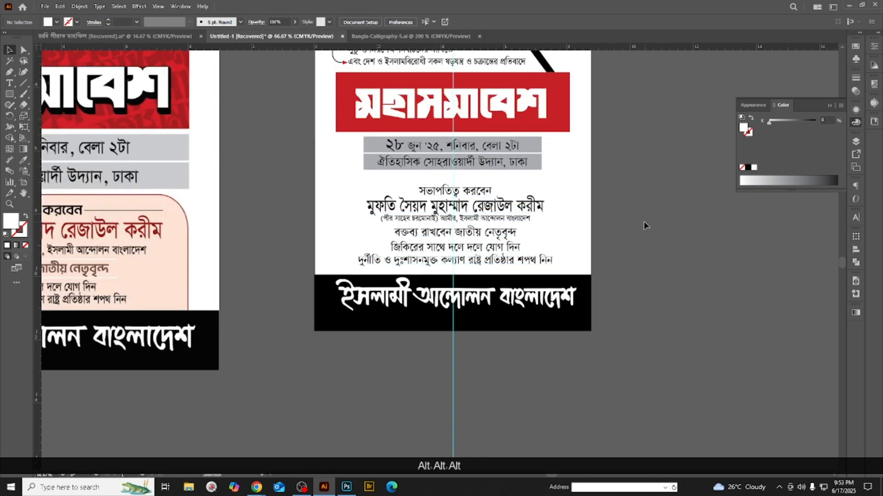
scroll(644, 225, down, 3)
click(10, 94)
scroll(461, 246, down, 2)
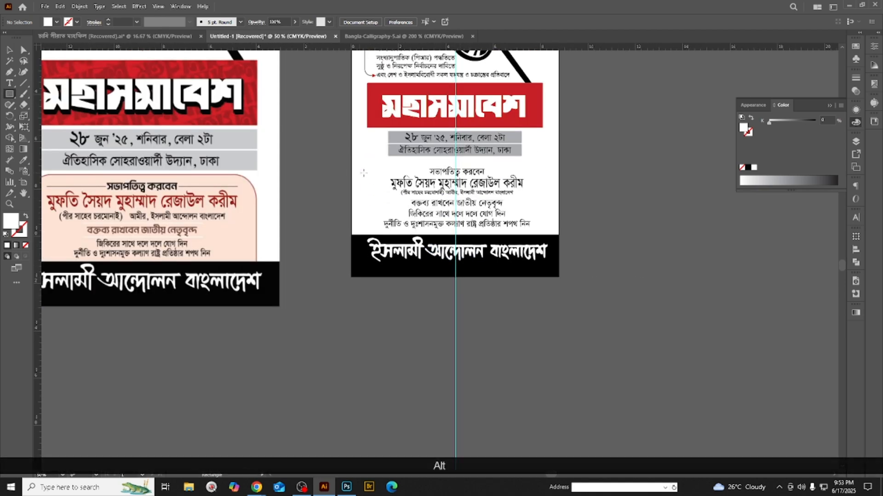
mouse_move(396, 177)
mouse_down()
mouse_move(511, 217)
mouse_move(542, 251)
mouse_up()
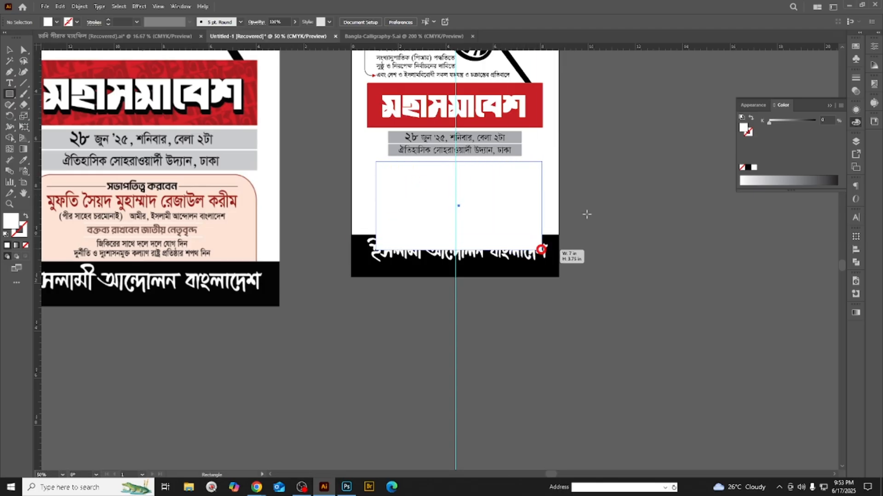
click(783, 122)
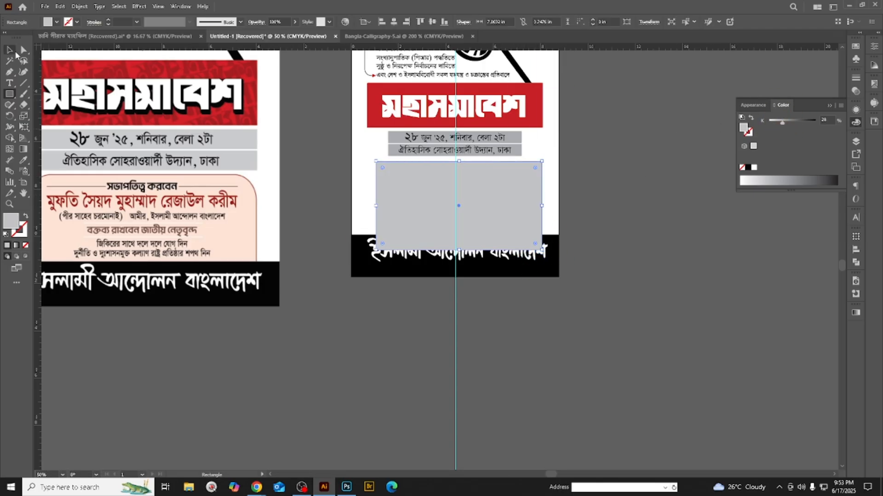
click(10, 50)
scroll(478, 224, up, 2)
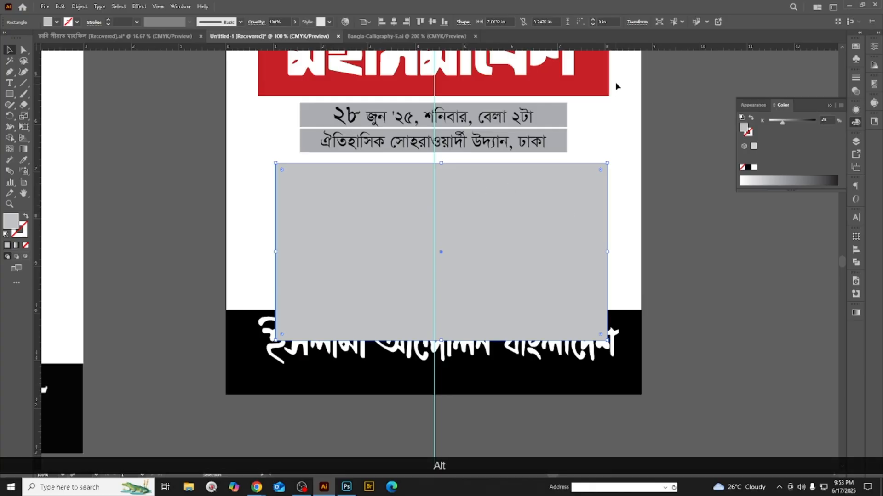
drag(276, 252, 258, 249)
scroll(471, 240, down, 2)
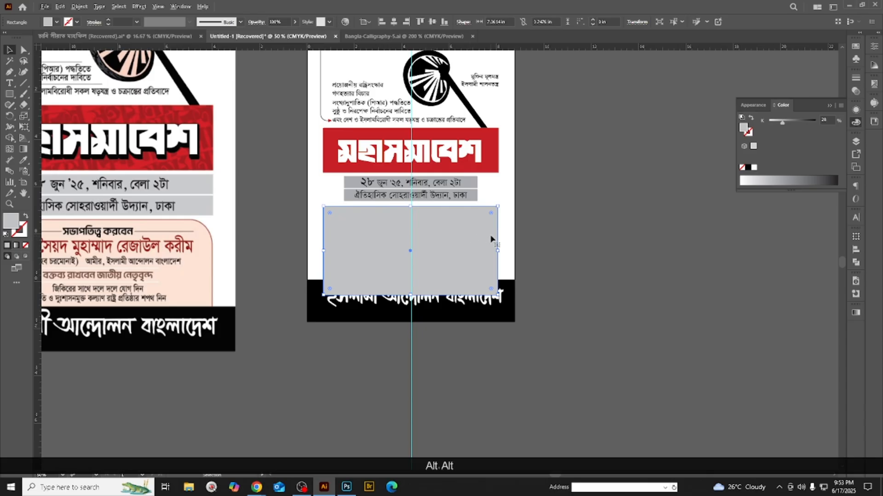
key(BackSpace)
- Duplicate the red banner rectangle straight down over the speaker text and extend its lower edge into the black footer bar
click(491, 149)
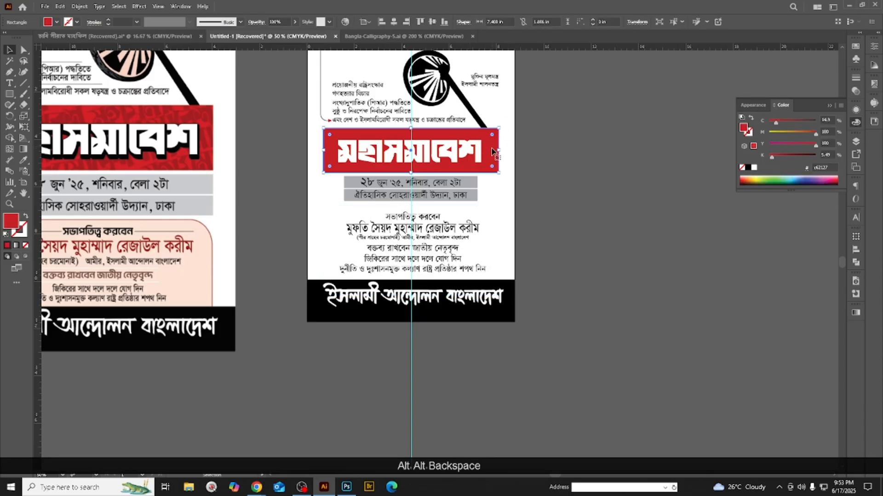
drag(491, 149, 492, 231)
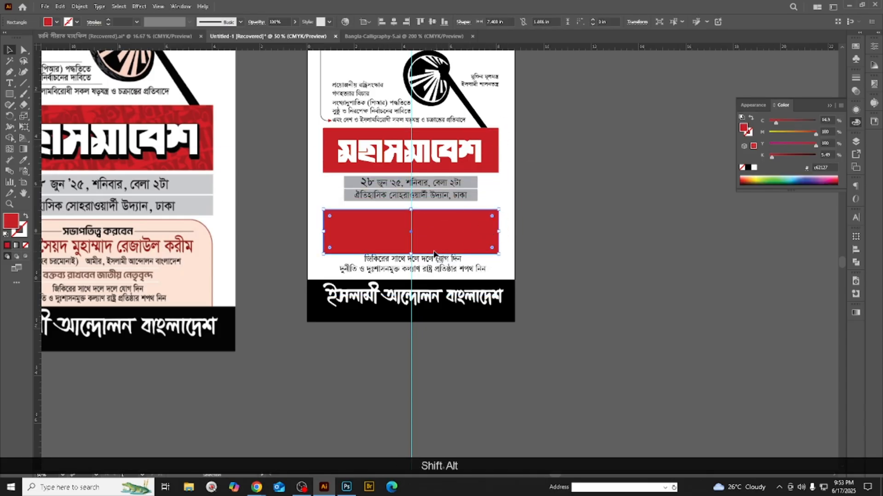
drag(413, 256, 415, 286)
key(ctrl+z)
drag(411, 253, 411, 297)
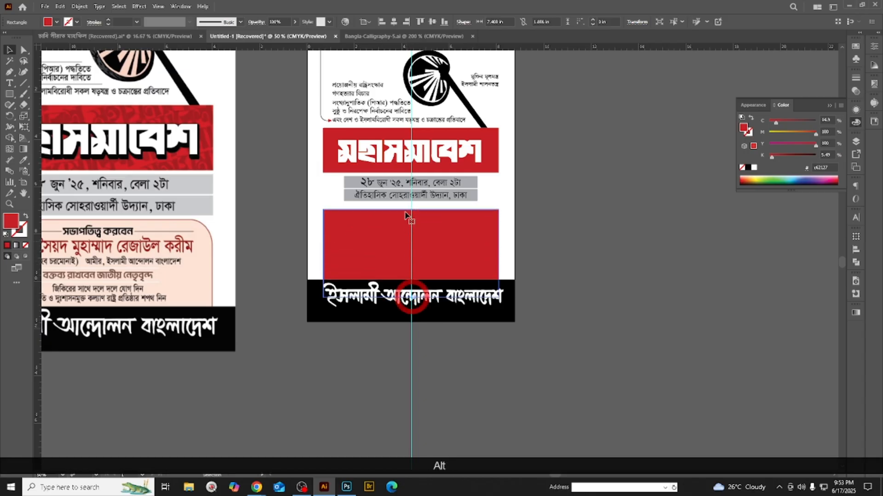
- Raise the red panel's top edge slightly, making it about 3.79 in tall, and send it behind the speaker text
alt+scroll(415, 212, up, 2)
drag(417, 211, 417, 207)
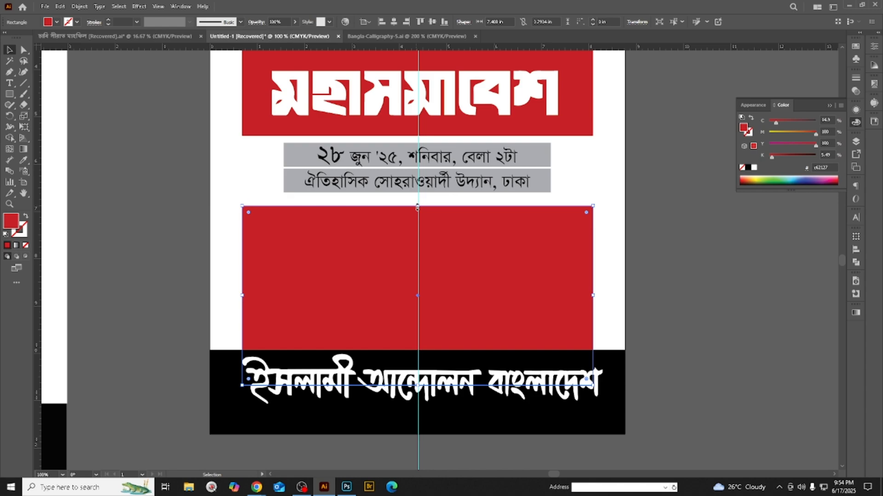
key(ctrl+shift+bracketleft)
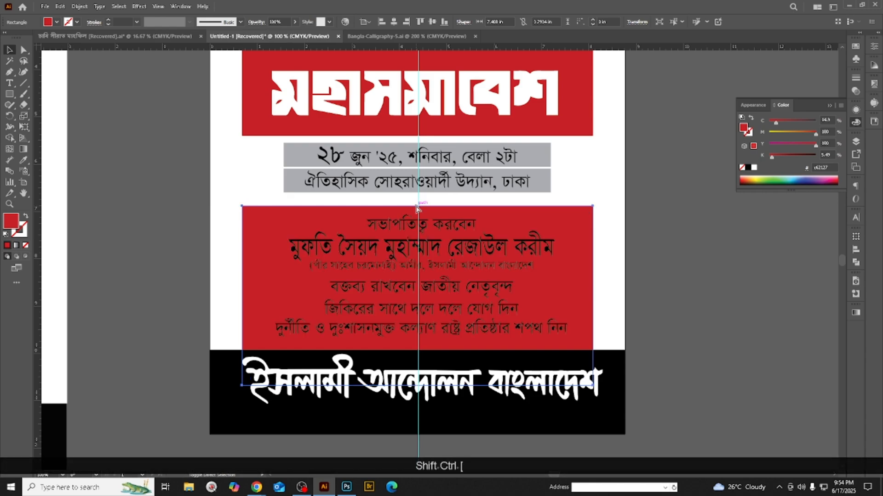
- Fill the red panel behind the speaker text with the peach colour sampled from the reference poster's panel
scroll(494, 233, down, 3)
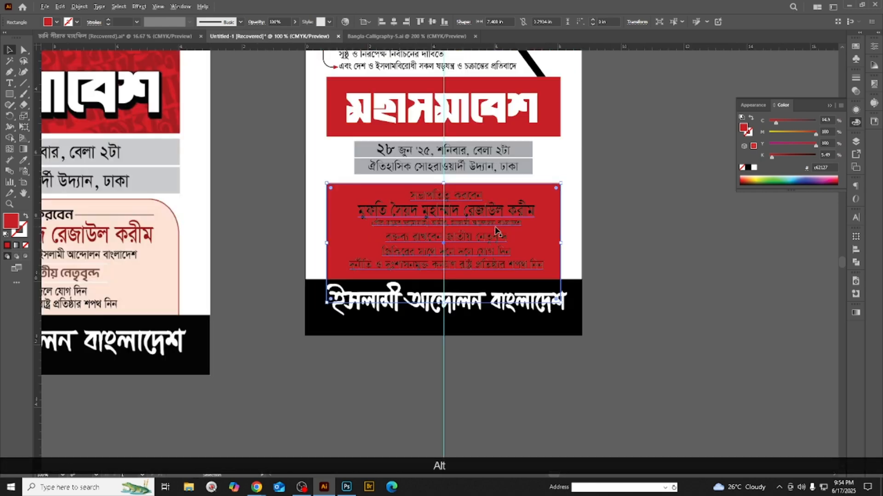
click(677, 247)
scroll(465, 200, up, 2)
click(546, 197)
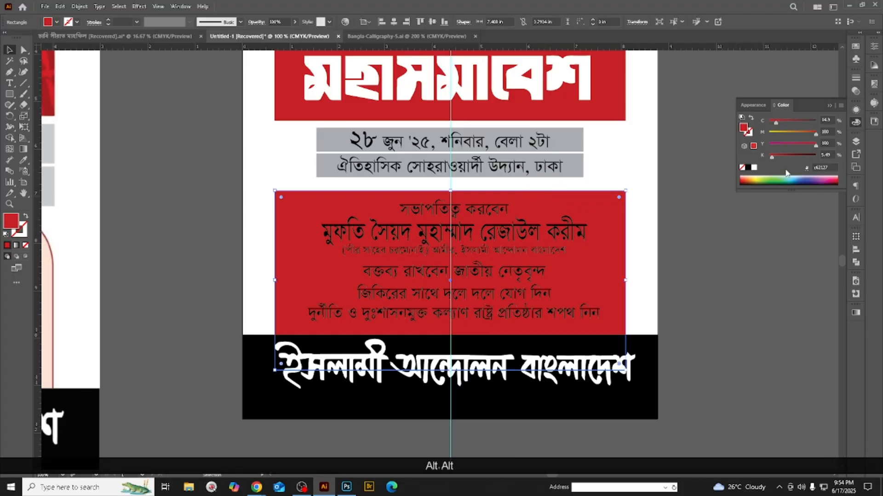
scroll(689, 198, down, 1)
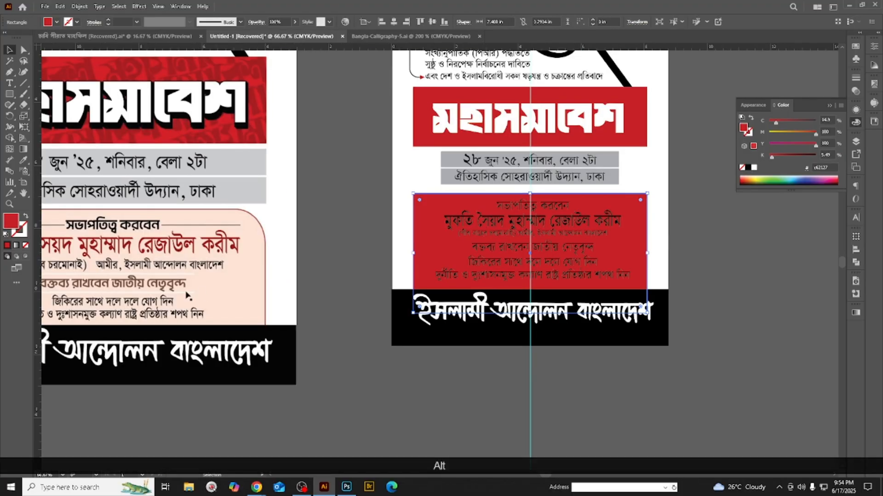
click(23, 161)
click(255, 253)
scroll(524, 244, up, 1)
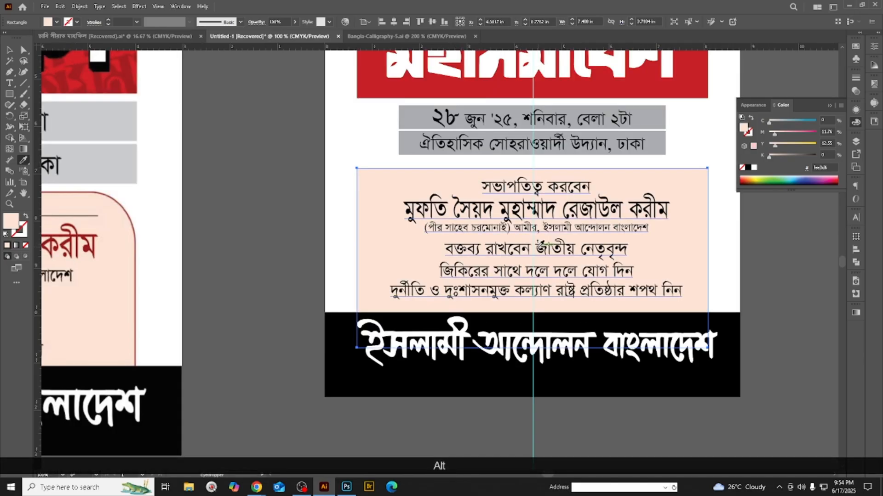
click(9, 50)
scroll(297, 198, up, 1)
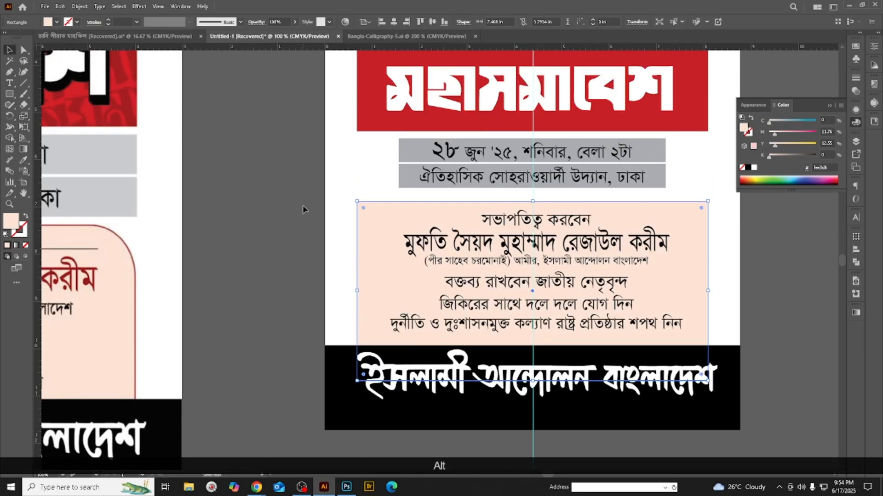
click(302, 210)
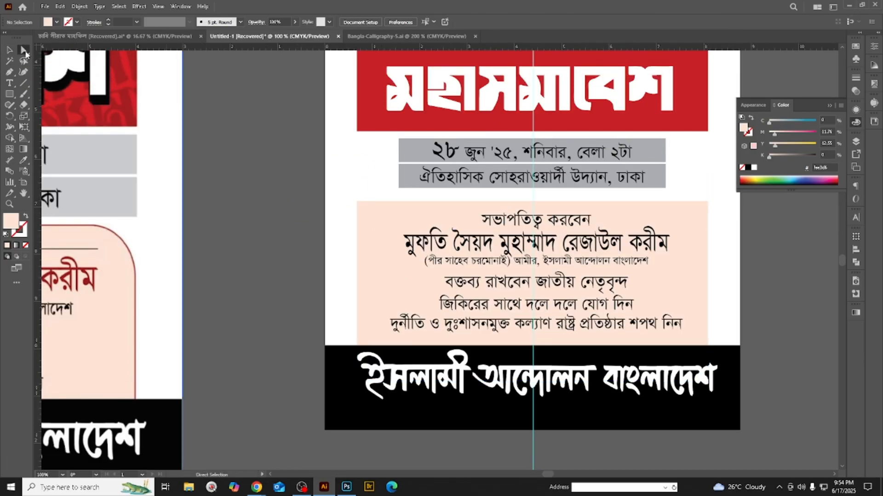
- Round both upper corners of the peach panel to a radius of about 0.97 in
drag(364, 224, 364, 224)
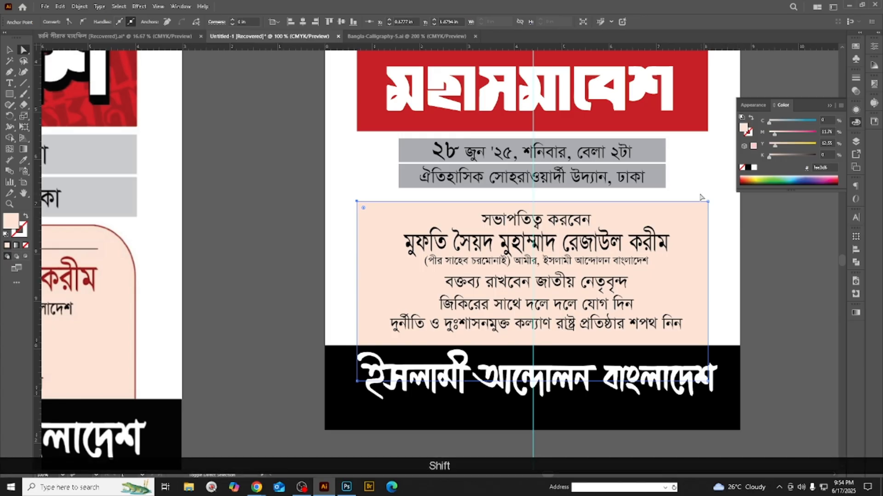
drag(718, 220, 662, 247)
scroll(550, 236, down, 2)
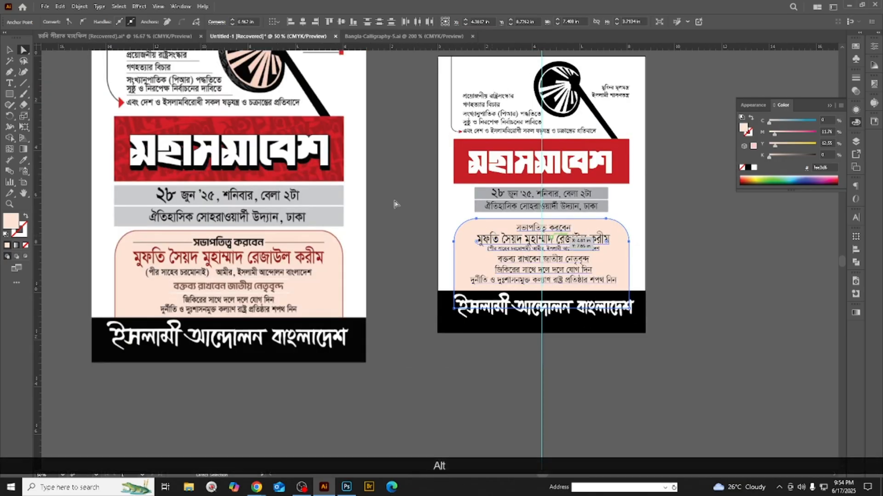
click(10, 51)
scroll(630, 390, down, 1)
click(626, 388)
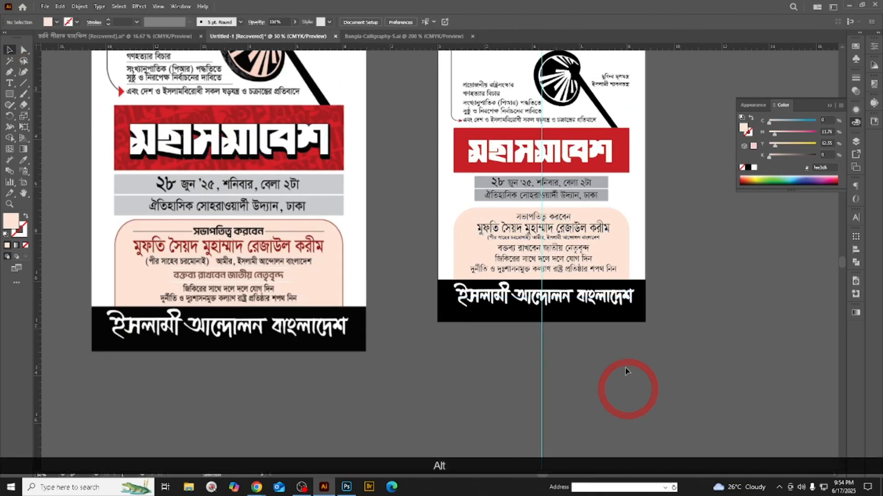
- Give the peach panel a dark red outline with magenta 100, yellow 100 and black 37
scroll(623, 320, up, 2)
scroll(622, 255, down, 1)
click(611, 246)
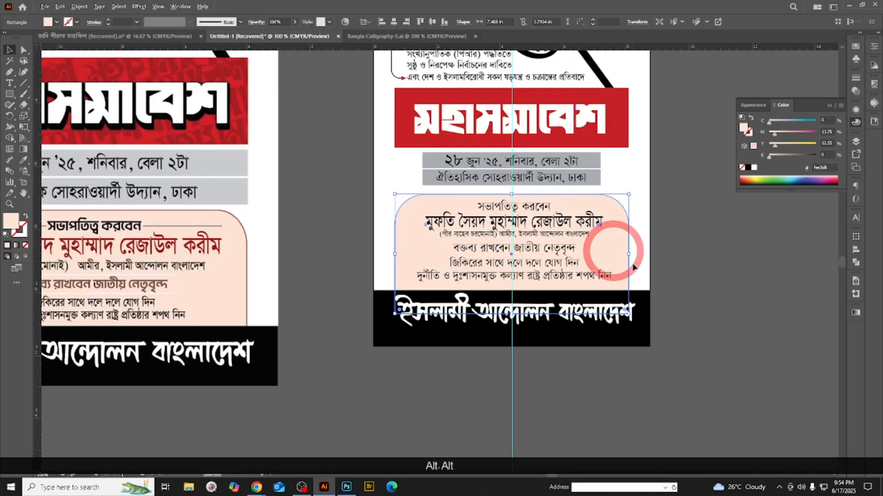
scroll(611, 246, down, 1)
scroll(347, 274, up, 2)
scroll(449, 221, down, 1)
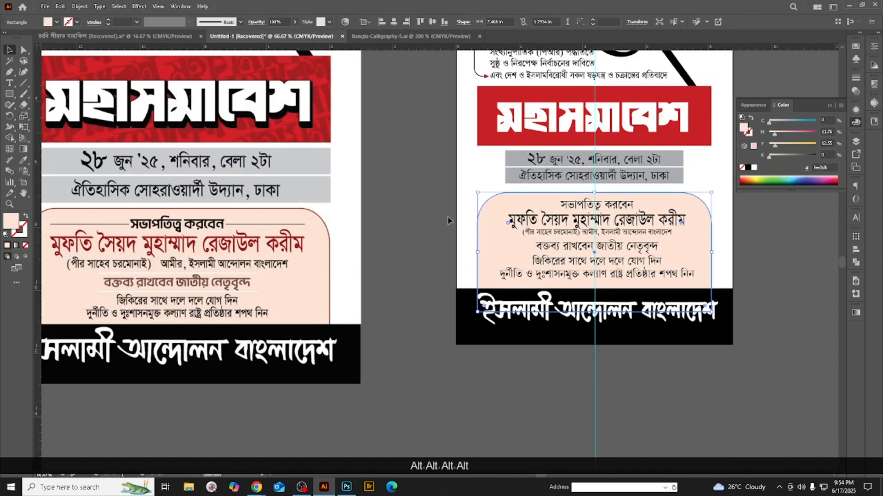
click(26, 232)
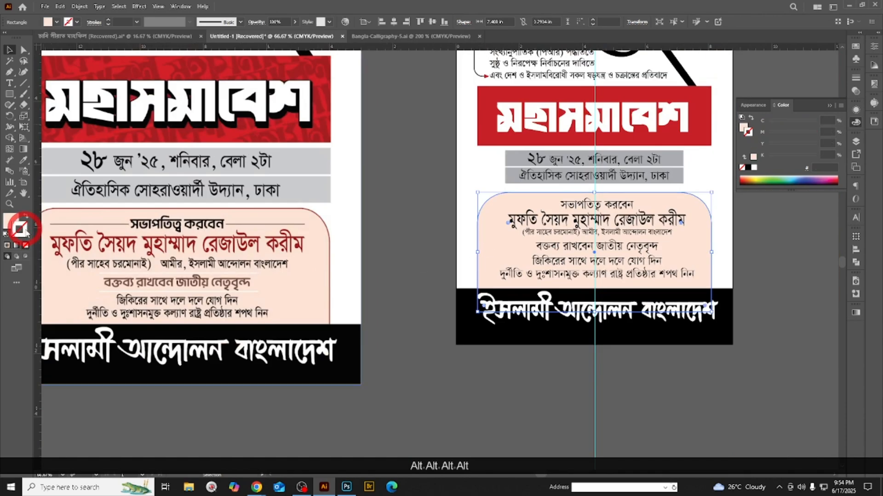
click(748, 169)
mouse_move(784, 156)
mouse_down()
mouse_move(768, 156)
mouse_move(856, 141)
mouse_up()
drag(801, 133, 845, 134)
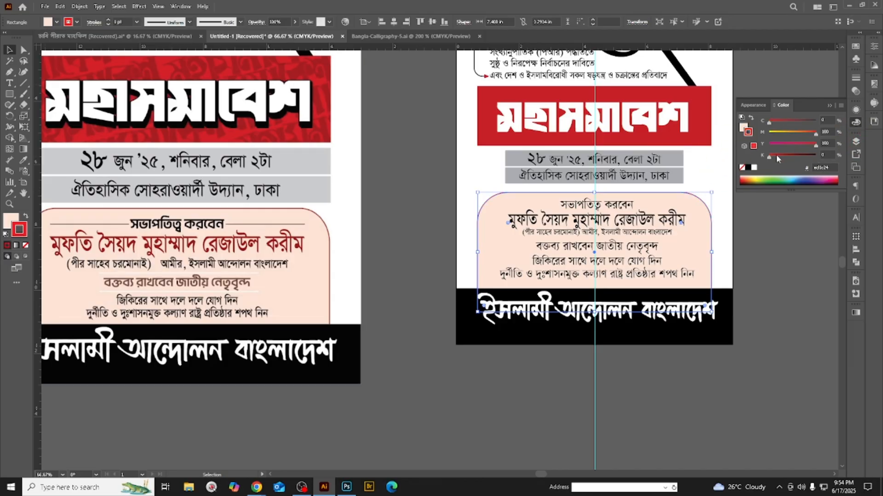
click(807, 283)
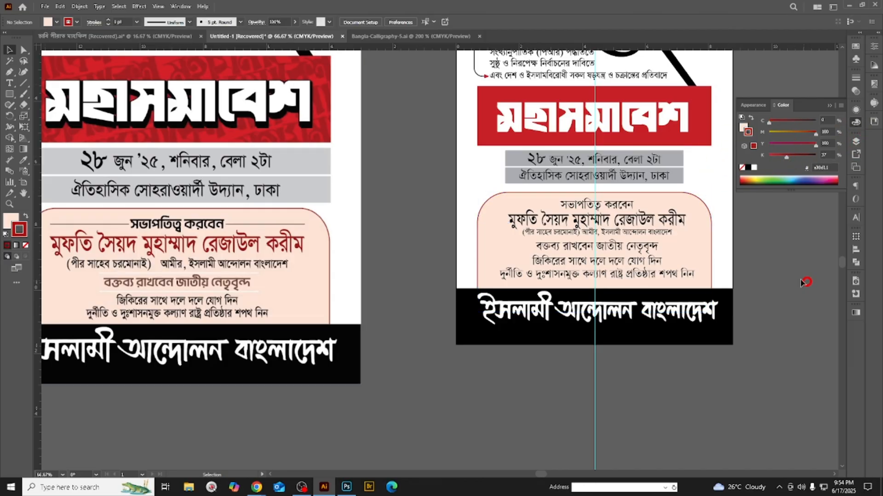
- Recolour the large speaker name line inside the panel red with magenta 100, yellow 100 and black 17
scroll(648, 287, up, 3)
scroll(650, 288, down, 5)
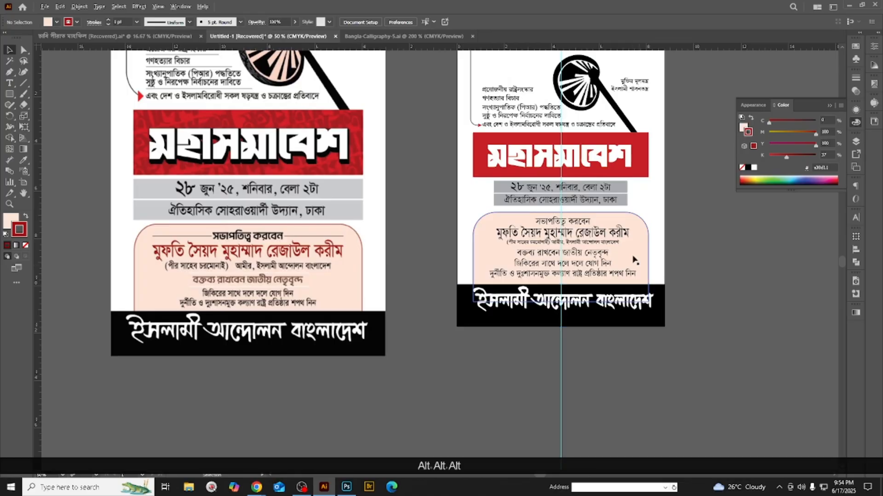
scroll(649, 289, up, 1)
scroll(655, 263, down, 1)
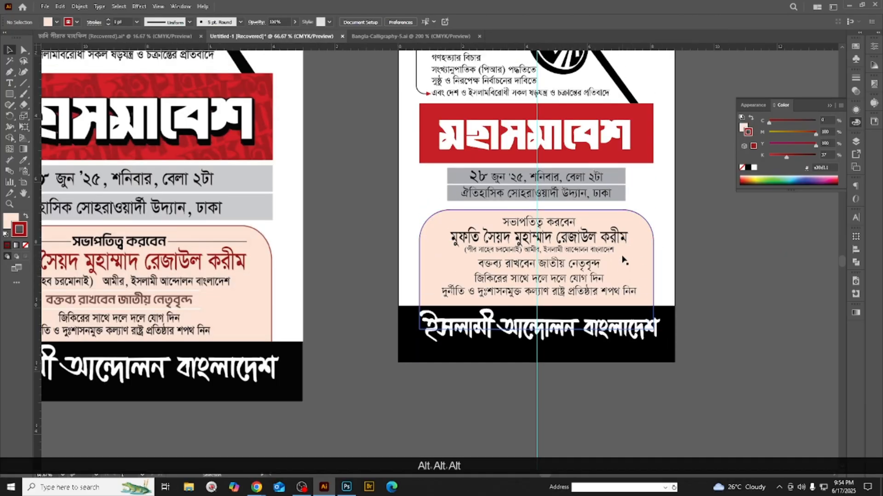
scroll(565, 256, up, 3)
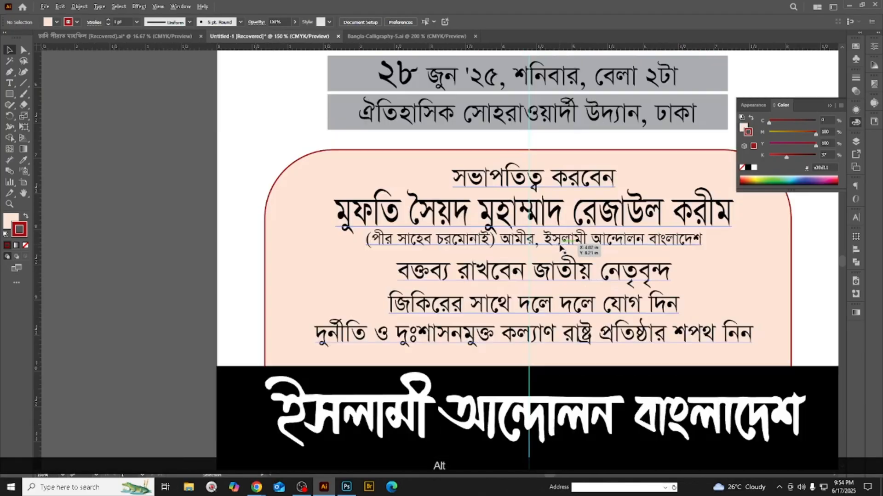
double_click(554, 222)
triple_click(553, 220)
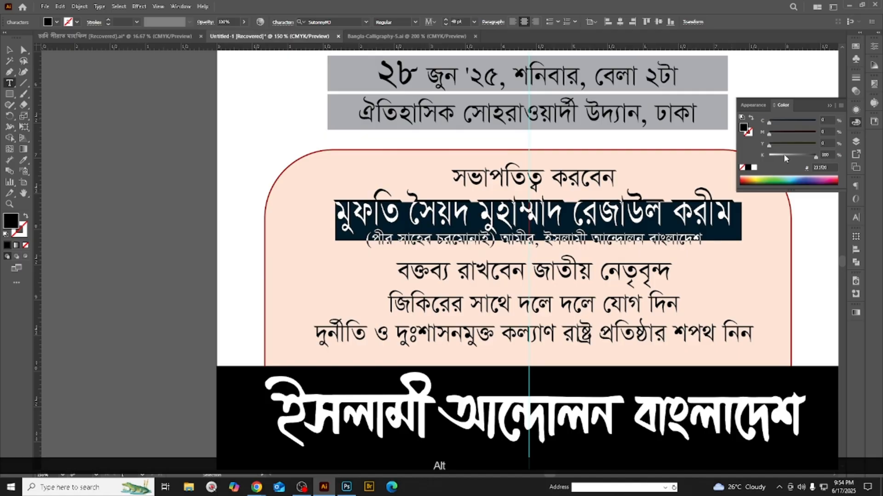
click(754, 168)
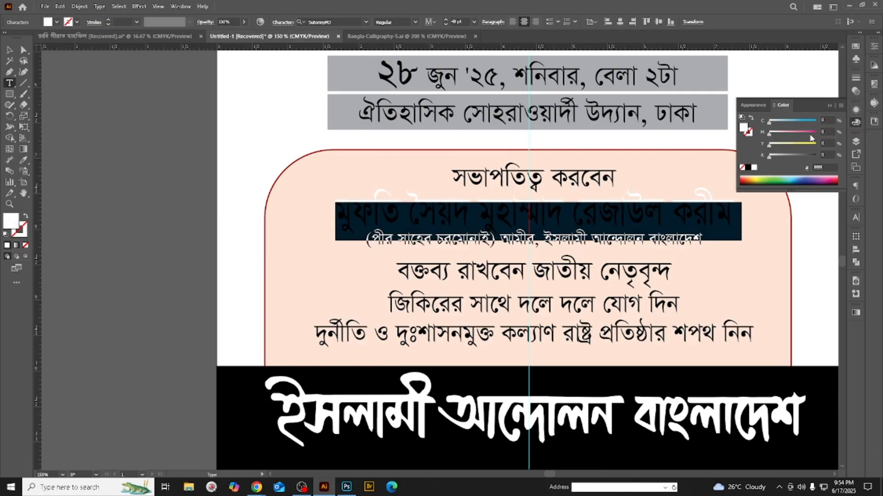
drag(810, 135, 819, 143)
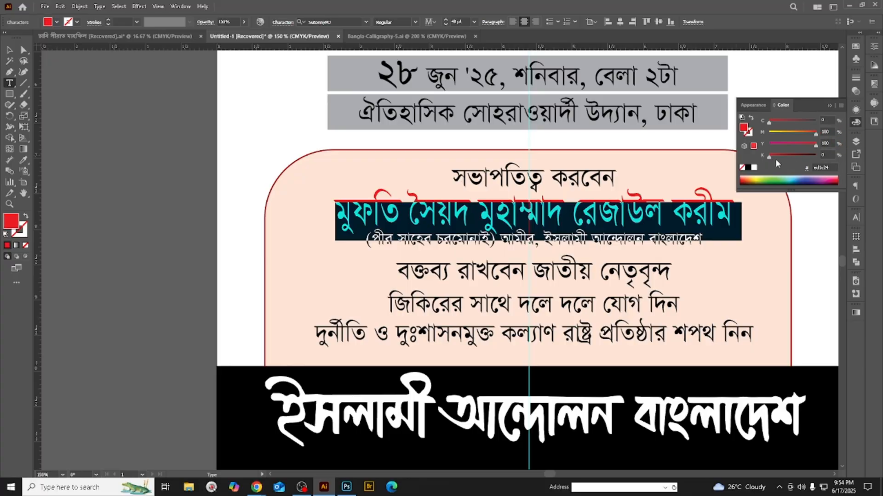
click(776, 156)
click(10, 54)
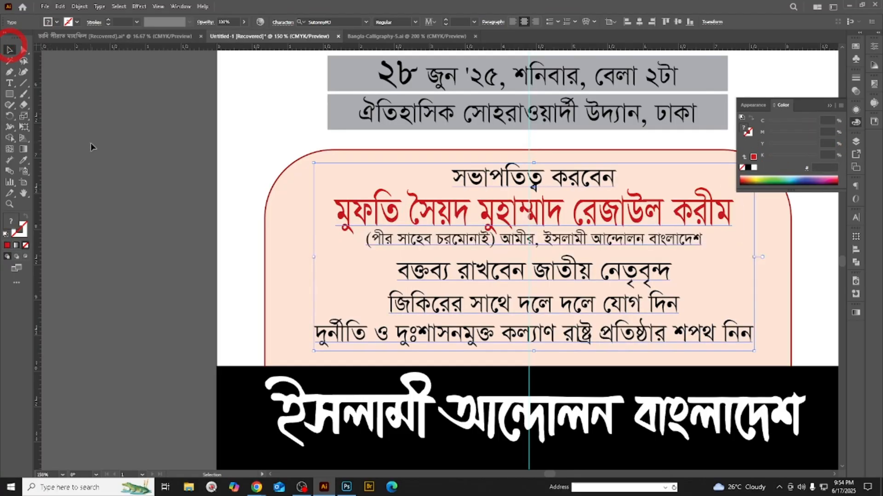
click(91, 146)
- Increase the leading of the small parenthesised line under the speaker's name by three increments
scroll(462, 302, down, 2)
scroll(482, 239, up, 2)
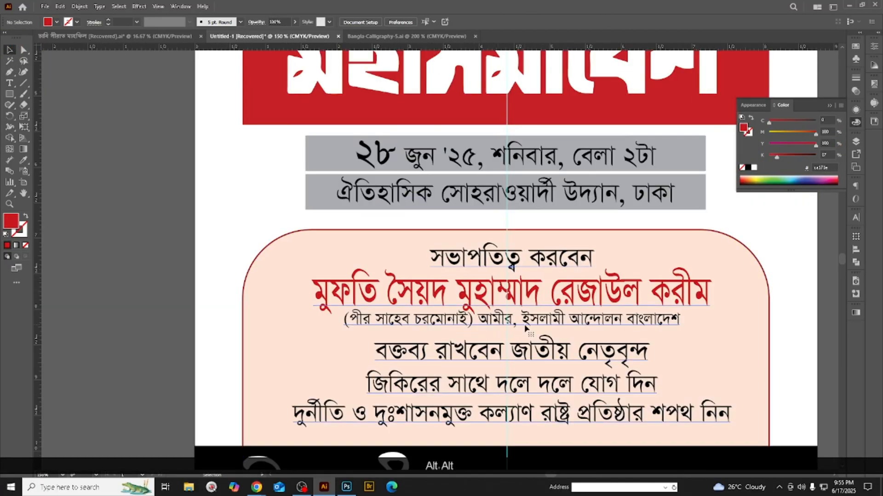
double_click(524, 324)
triple_click(525, 325)
key(alt+Down)
key(alt+Down)
key(alt+Down)
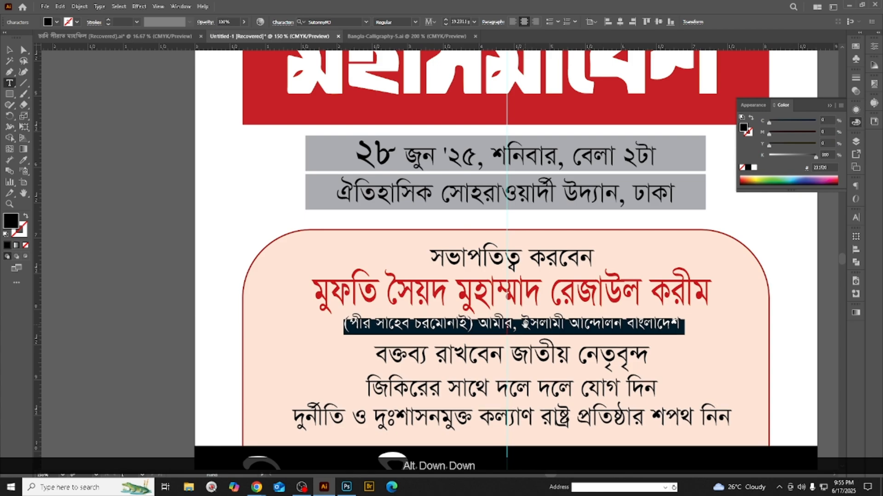
- Set the heading "সভাপতিত্ব করবেন" in Lipi Padmo ANSI V1 Bold and reduce its size to about 29.23 pt
triple_click(545, 261)
key(ctrl+t)
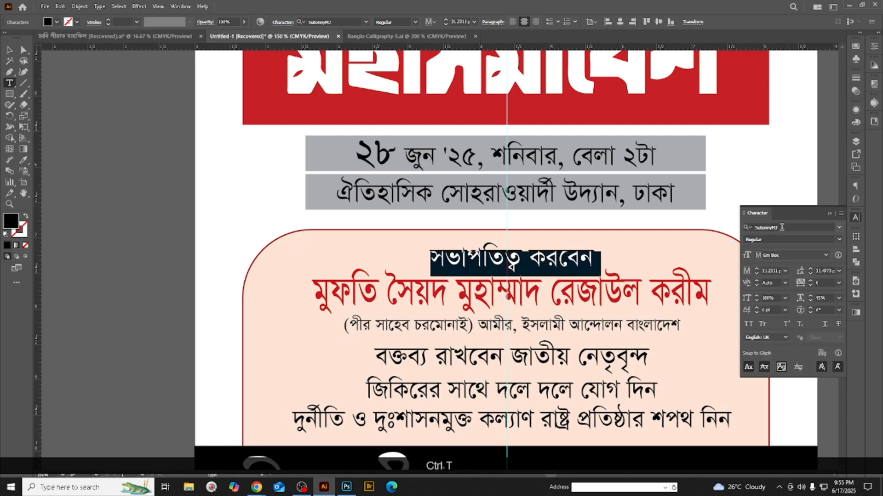
click(781, 227)
text(li)
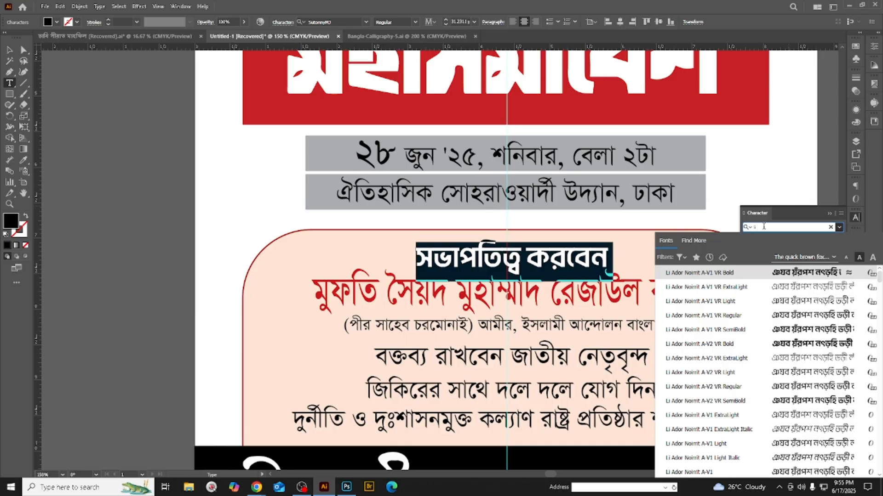
text(p)
key(BackSpace)
key(BackSpace)
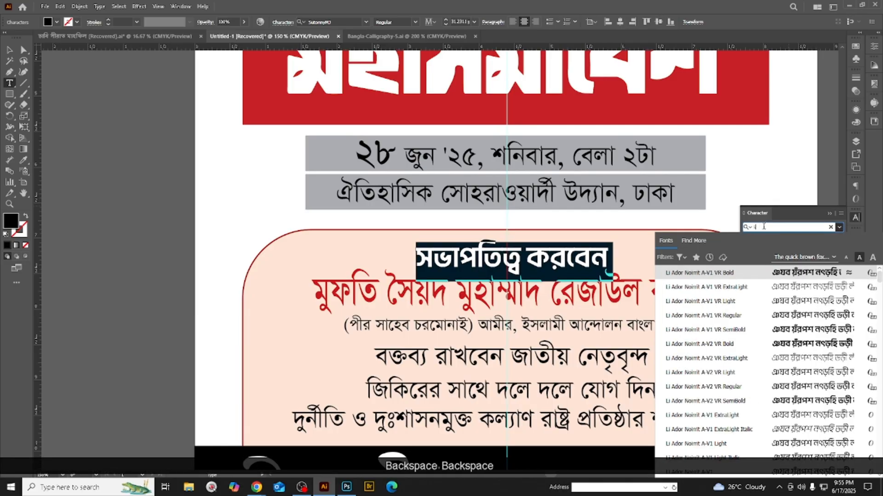
text(pi)
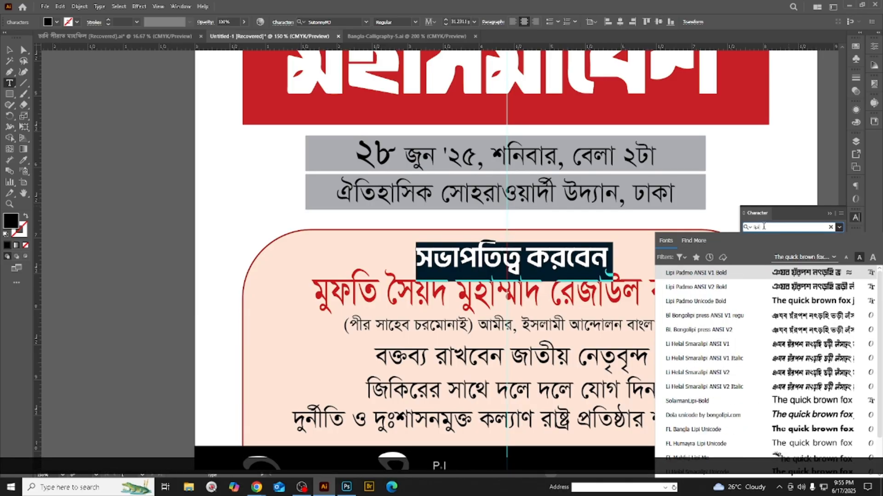
click(798, 275)
double_click(518, 262)
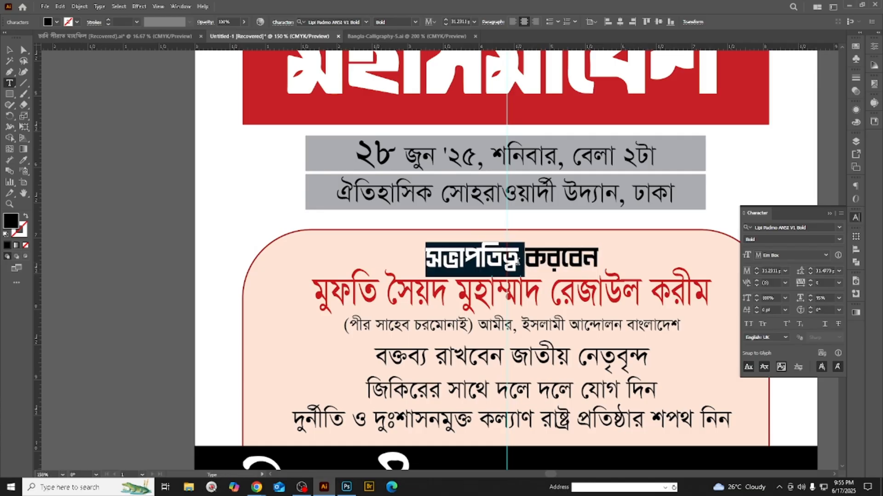
triple_click(518, 262)
key(ctrl+shift+comma)
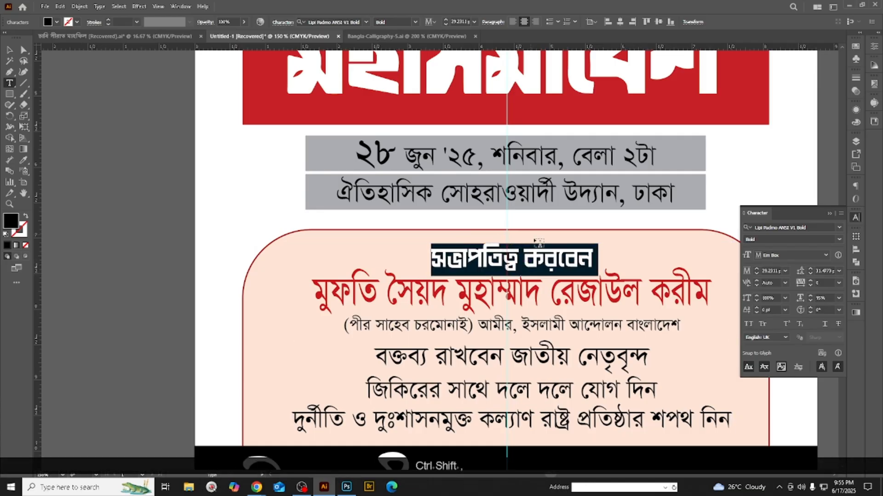
- Increase the leading of the red speaker name line to about 43.48 pt
double_click(520, 285)
triple_click(519, 285)
key(alt+Down)
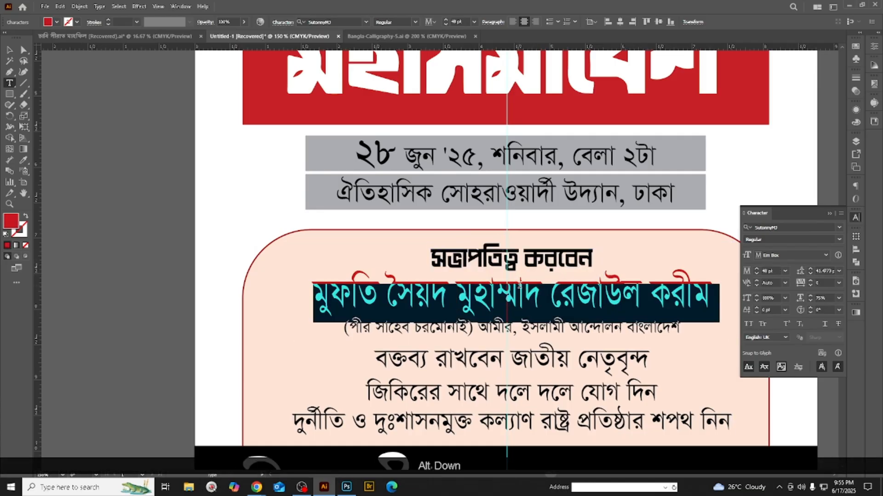
key(alt+Down)
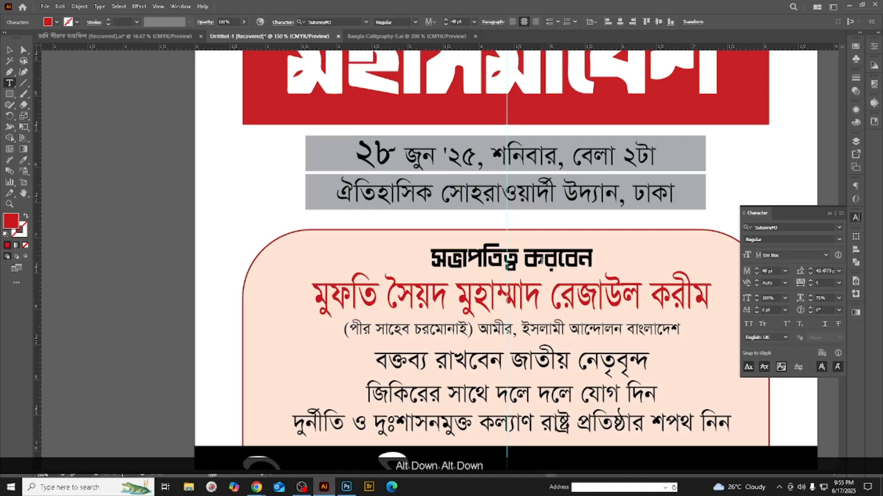
- Recolour the heading "সভাপতিত্ব করবেন" grey with black 79 and move the whole speaker text block slightly down
triple_click(541, 260)
click(855, 122)
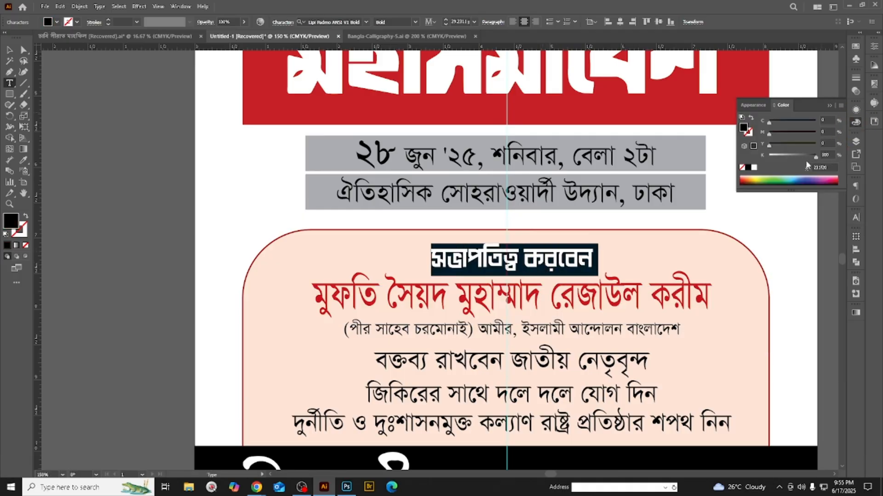
click(806, 156)
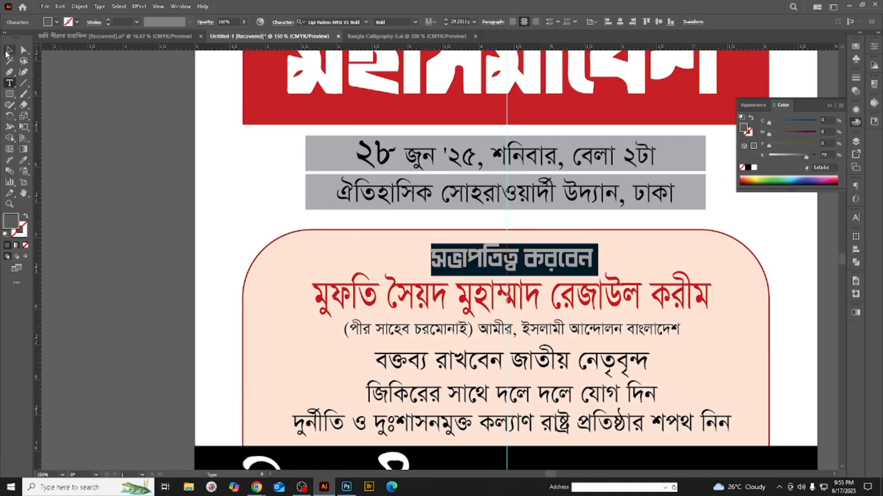
click(8, 52)
click(121, 167)
scroll(610, 310, up, 1)
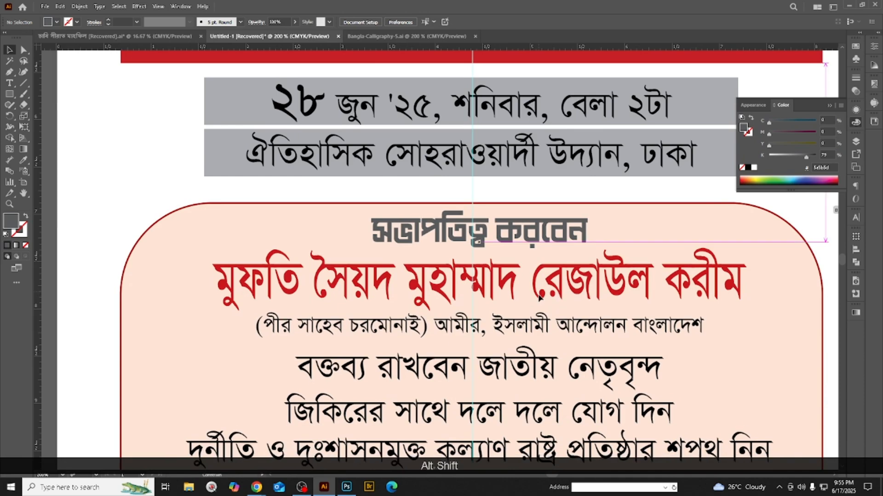
drag(539, 298, 540, 307)
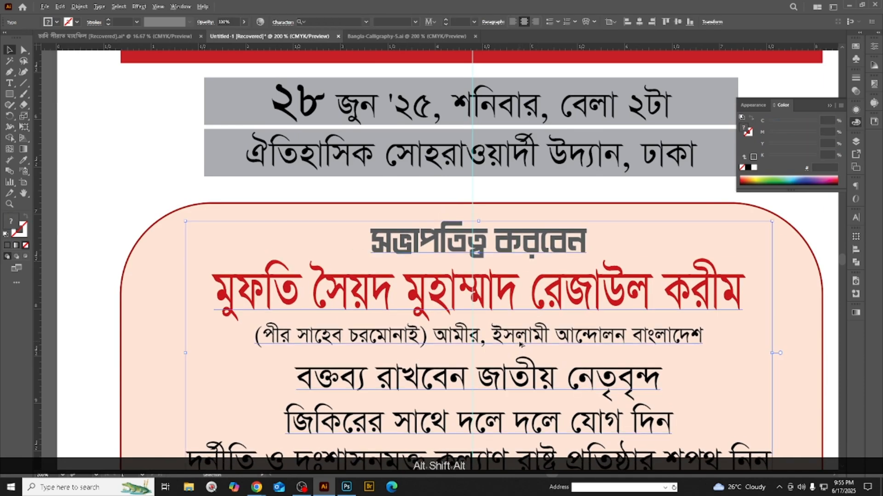
- Apply the grey bold style of the heading "সভাপতিত্ব করবেন" to the line "বক্তব্য রাখবেন জাতীয় নেতৃবৃন্দ"
scroll(524, 344, down, 1)
double_click(514, 375)
triple_click(515, 377)
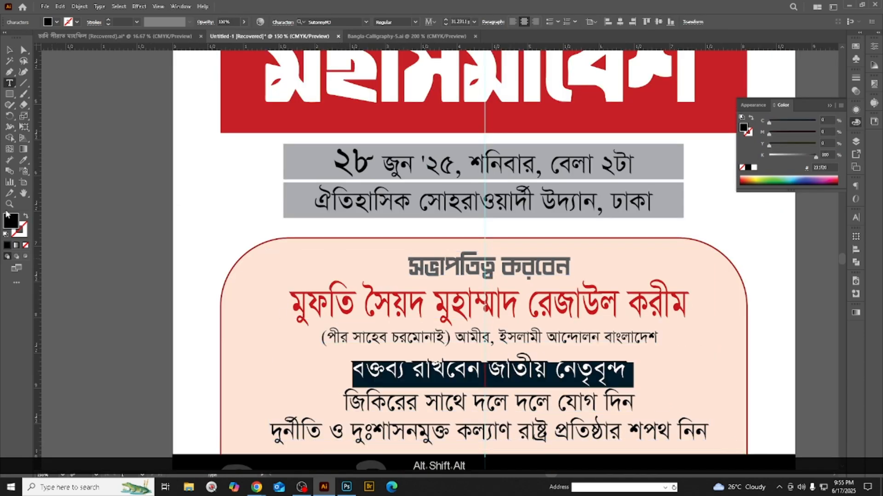
click(21, 162)
click(463, 266)
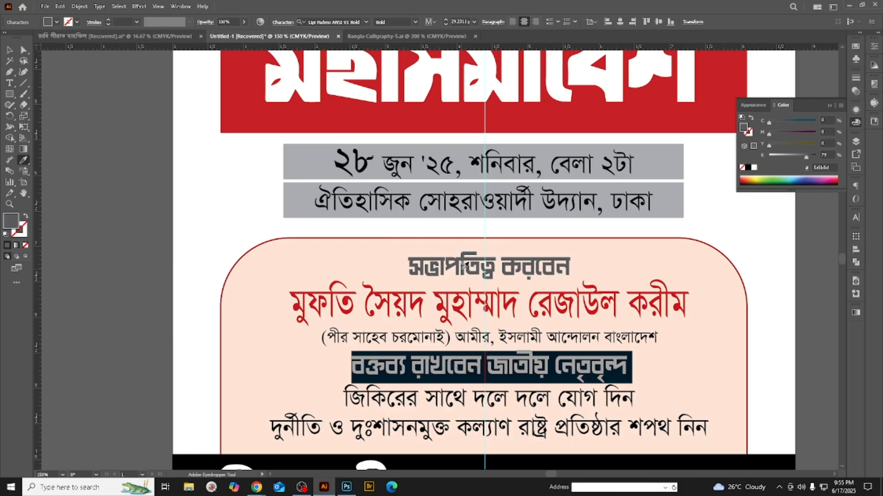
- Reduce the size of the line "বক্তব্য রাখবেন জাতীয় নেতৃবৃন্দ" by three increments and increase its leading by three increments
key(alt)
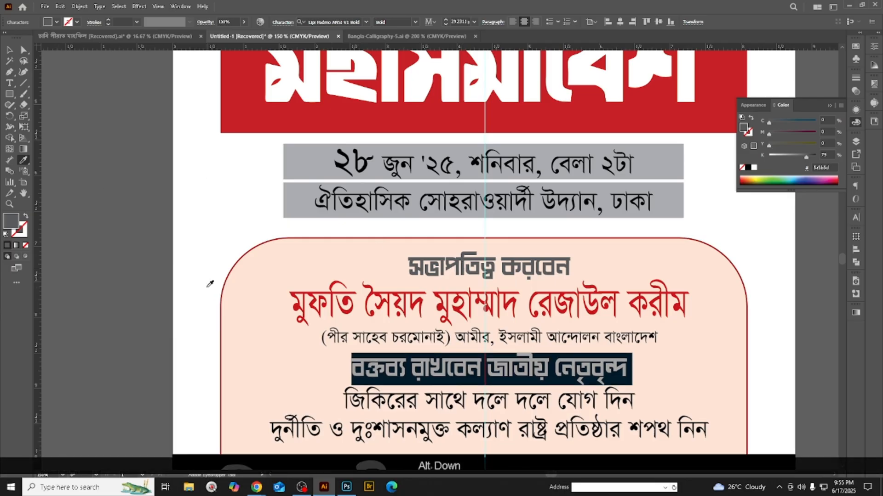
key(ctrl+shift+comma)
key(ctrl+shift+comma)
key(ctrl+shift+comma)
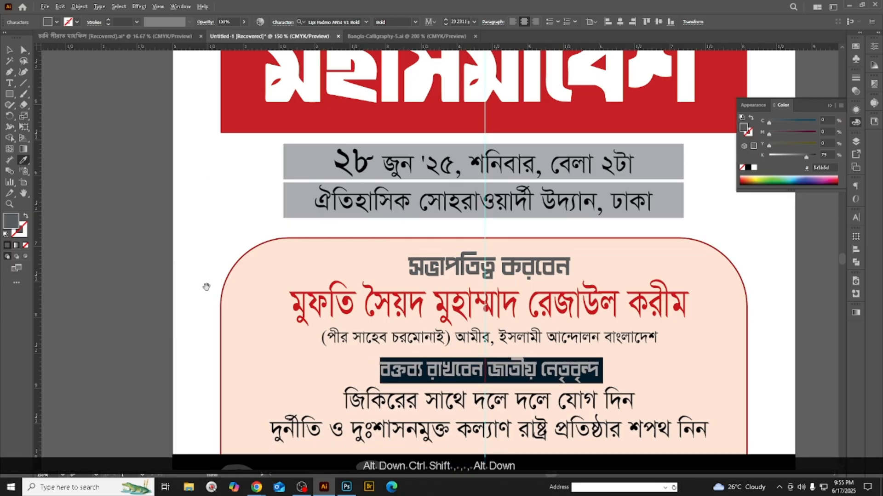
key(alt+Down)
key(alt+Down)
scroll(239, 288, down, 5)
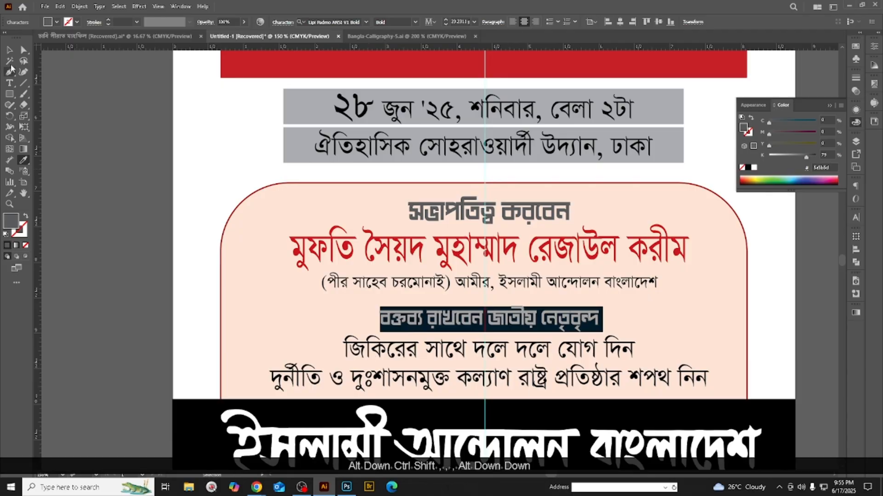
click(10, 50)
scroll(756, 323, down, 5)
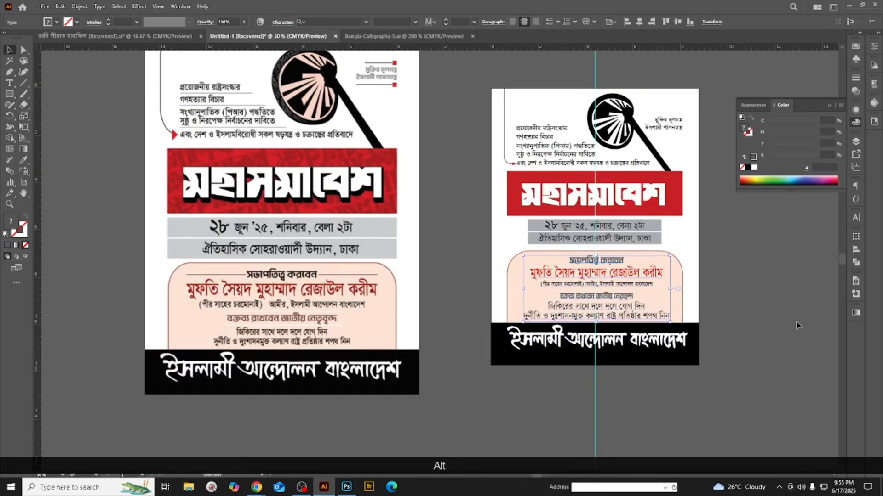
click(797, 322)
- Increase the leading of the line "জিকিরের সাথে দলে দলে যোগ দিন" by three increments
scroll(572, 339, up, 2)
scroll(476, 295, down, 1)
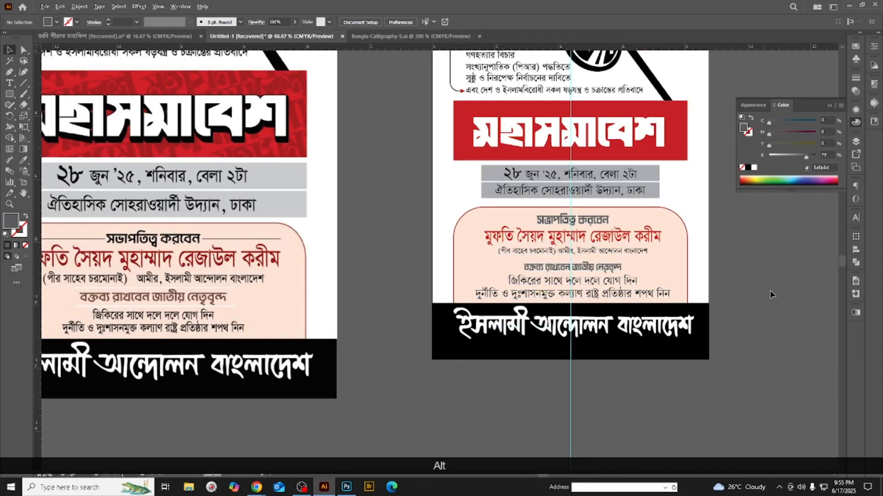
scroll(742, 277, up, 1)
double_click(484, 288)
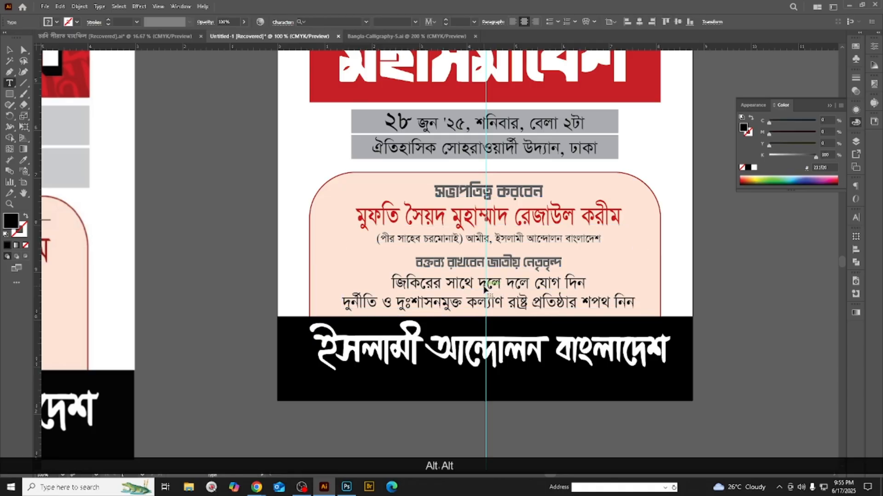
triple_click(484, 288)
key(alt+Down)
key(alt+Down)
key(alt+Down)
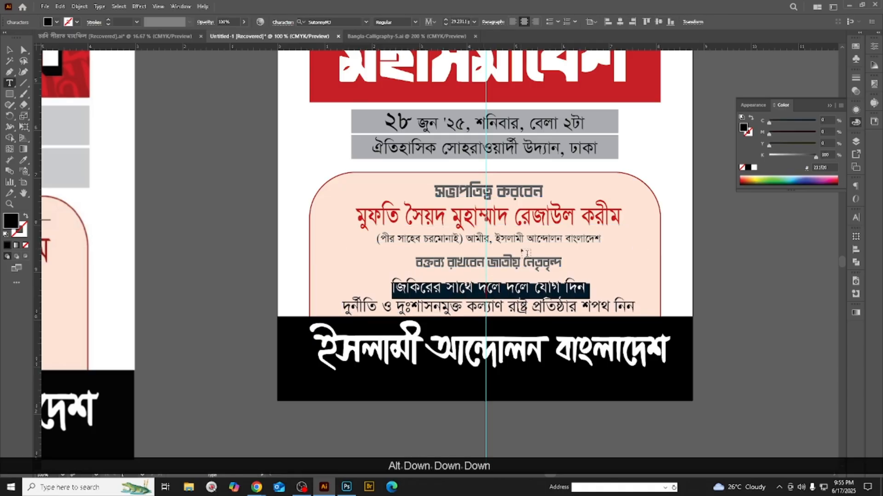
- Tighten the leading of the panel's last line, beginning "দুর্নীতি ও দুঃশাসনমুক্ত", by two increments
scroll(445, 342, up, 2)
triple_click(459, 279)
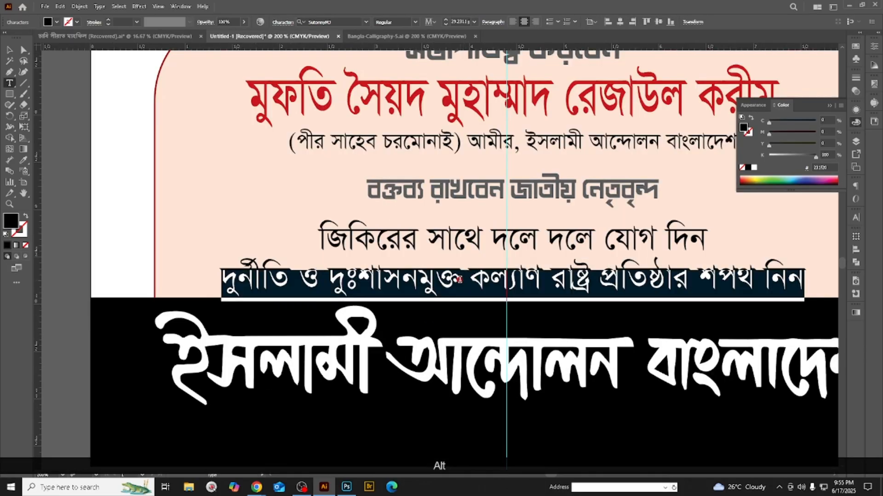
key(alt+Up)
key(alt+Up)
scroll(459, 279, down, 2)
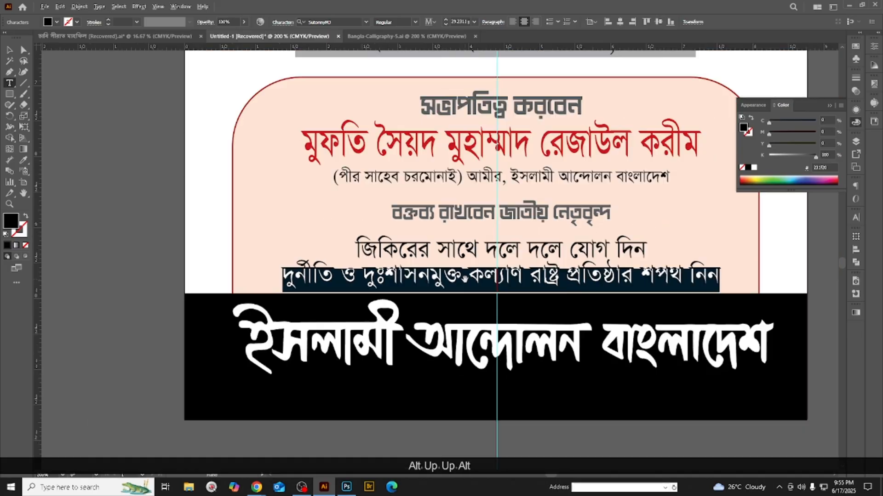
click(10, 53)
click(196, 201)
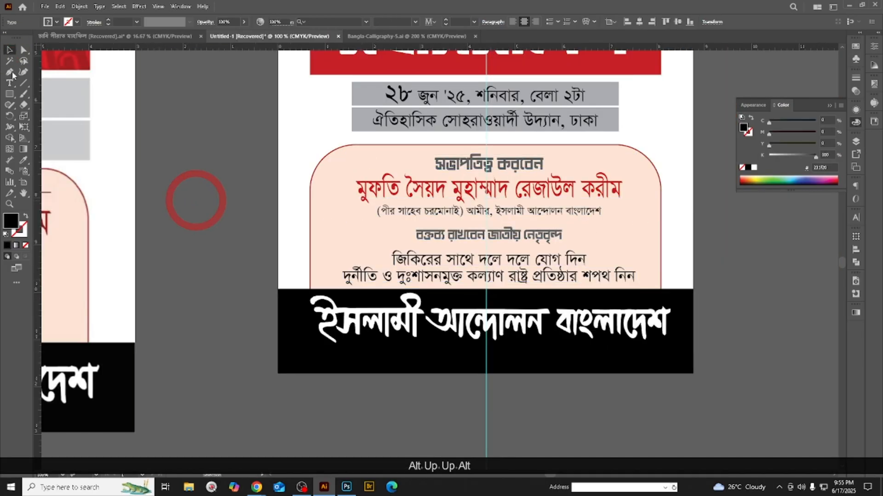
- Draw a straight horizontal line about 3.4 in long just above the heading "বক্তব্য রাখবেন জাতীয় নেতৃবৃন্দ"
key(p)
scroll(231, 186, up, 1)
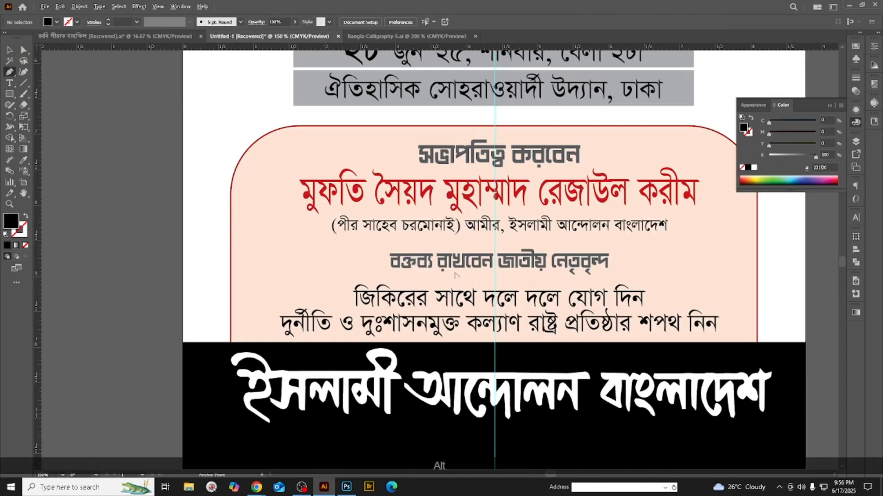
scroll(373, 251, up, 1)
click(381, 247)
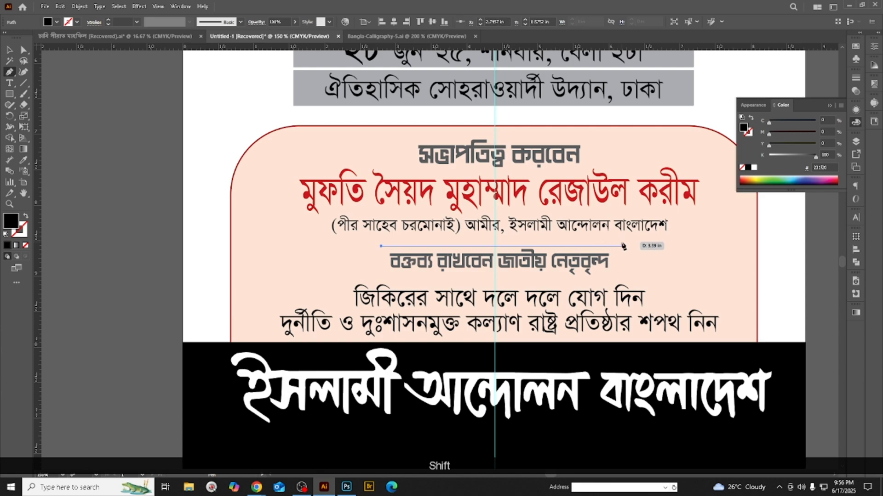
shift+click(620, 247)
click(10, 51)
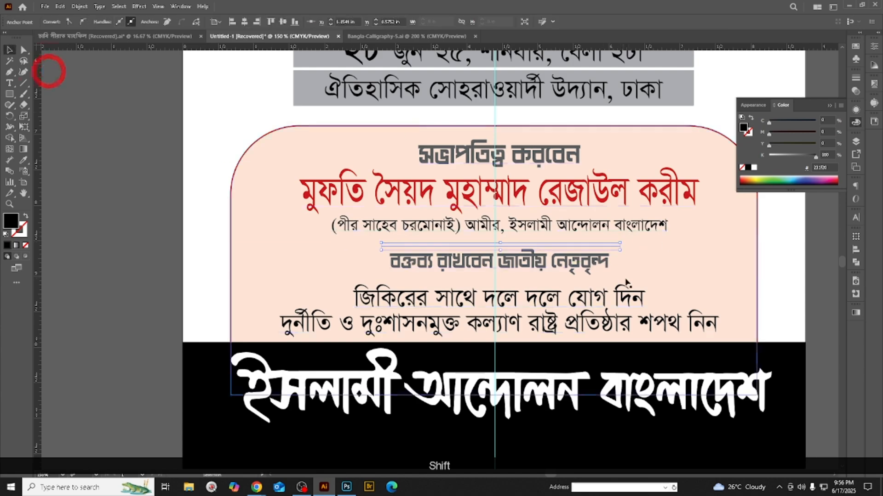
- Give the new horizontal line a white stroke and no fill
scroll(625, 279, up, 2)
click(754, 168)
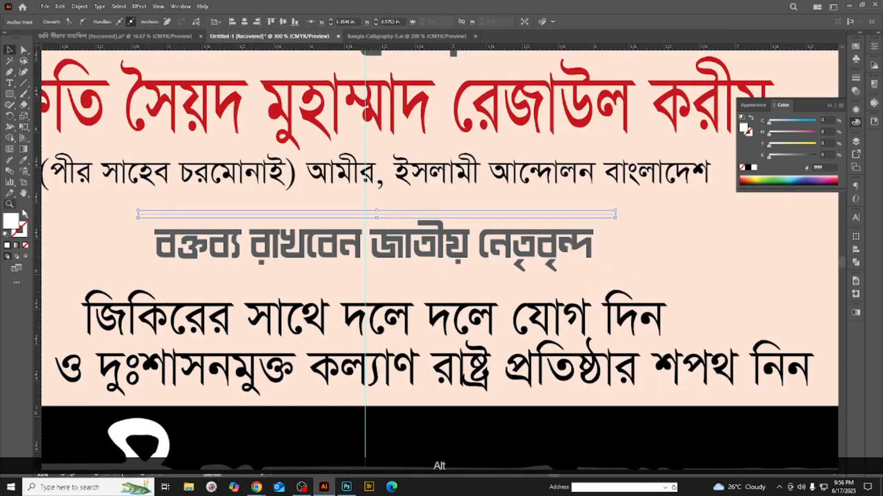
click(26, 217)
scroll(501, 296, down, 1)
scroll(717, 276, down, 2)
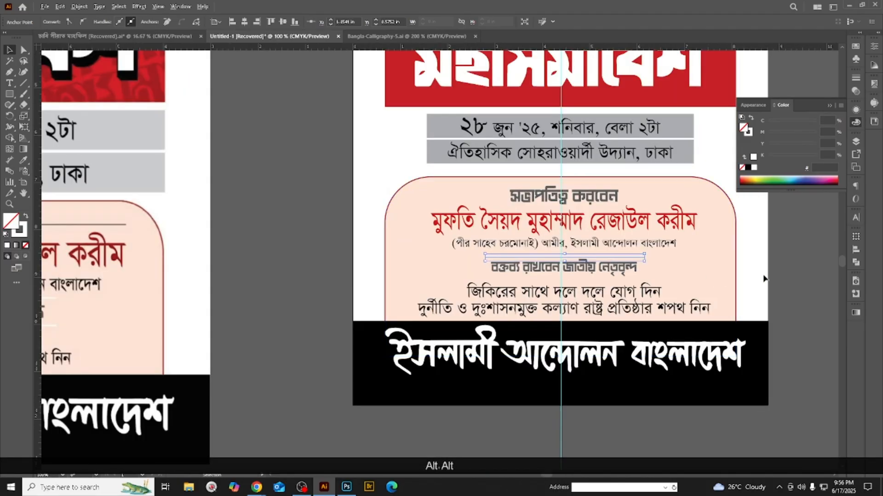
click(822, 273)
- Duplicate the white line straight down to just below the heading "বক্তব্য রাখবেন জাতীয় নেতৃবৃন্দ"
scroll(587, 302, up, 2)
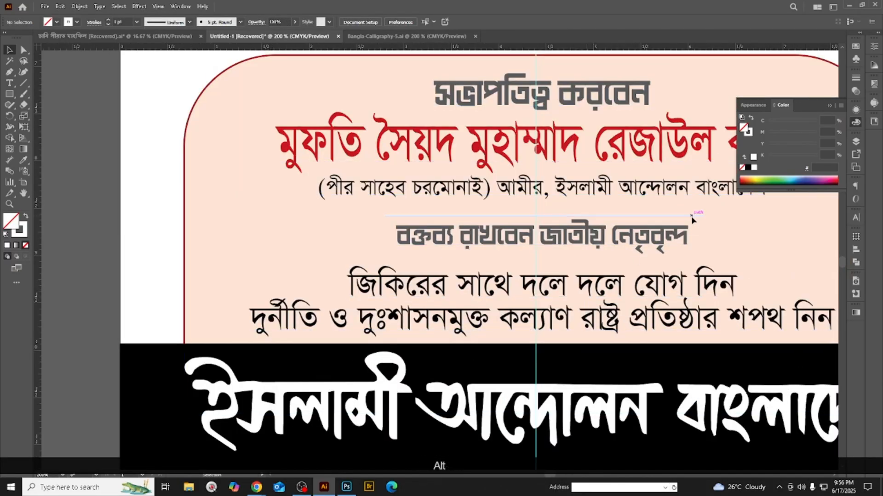
drag(637, 258, 637, 275)
drag(689, 251, 689, 262)
scroll(539, 415, down, 3)
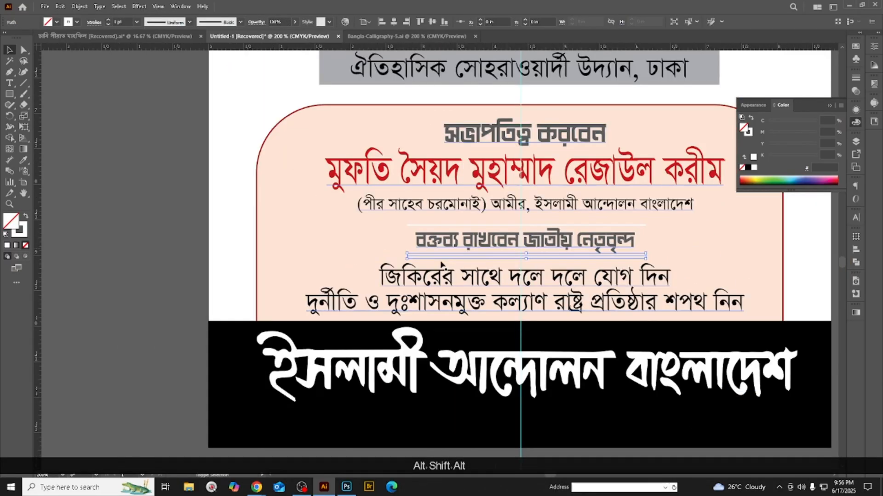
click(542, 416)
- Copy the white banner title "মহাসমাবেশ" and fill the original title black
scroll(544, 415, up, 2)
scroll(644, 343, up, 3)
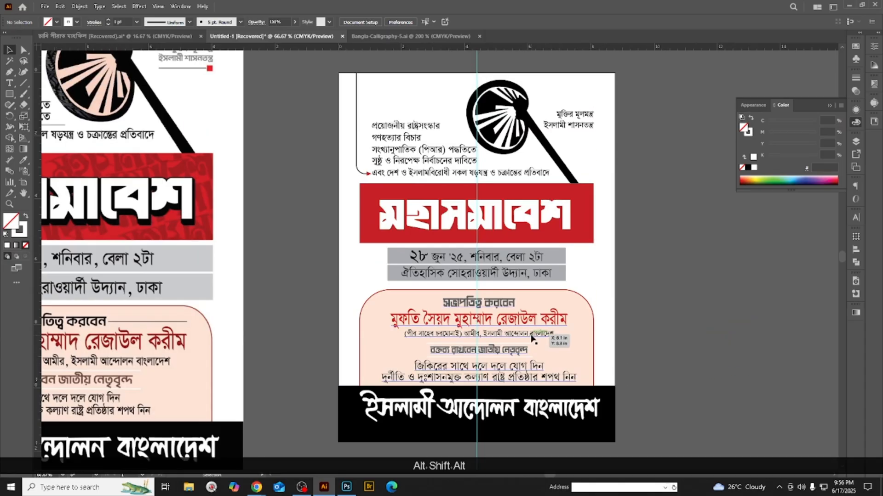
scroll(423, 299, up, 1)
scroll(544, 301, down, 2)
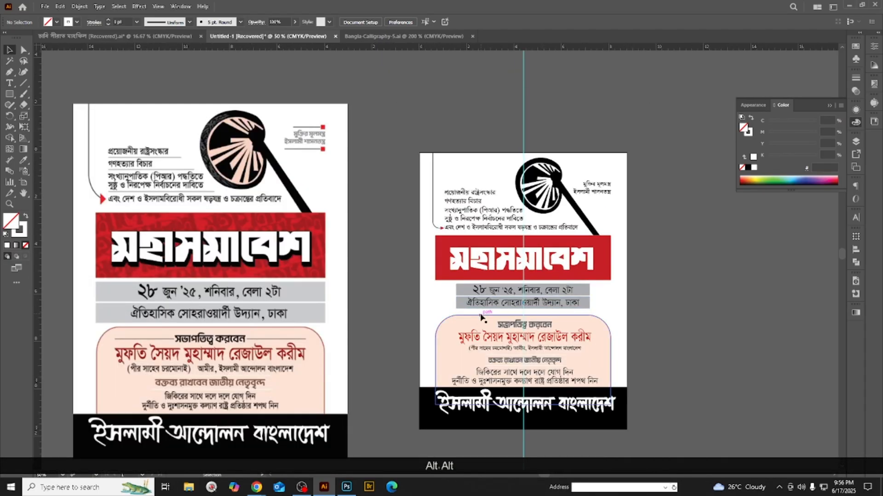
scroll(481, 317, down, 2)
scroll(529, 258, up, 2)
click(498, 255)
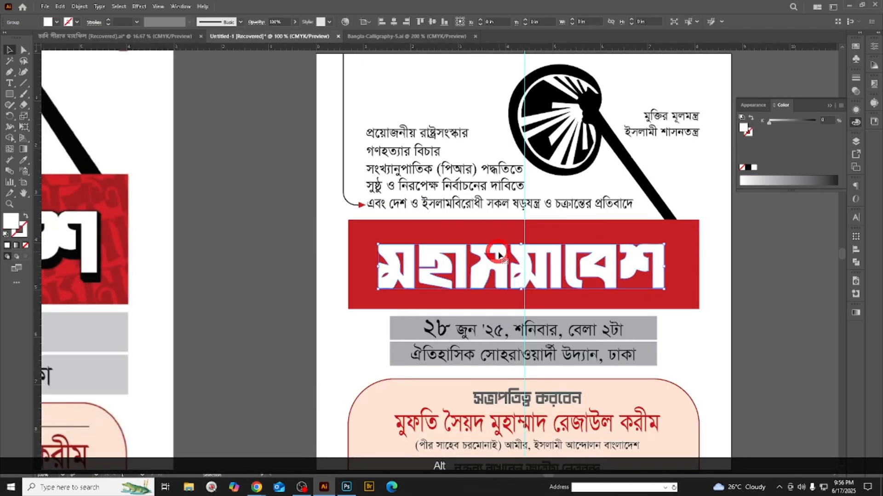
scroll(499, 257, down, 2)
key(ctrl)
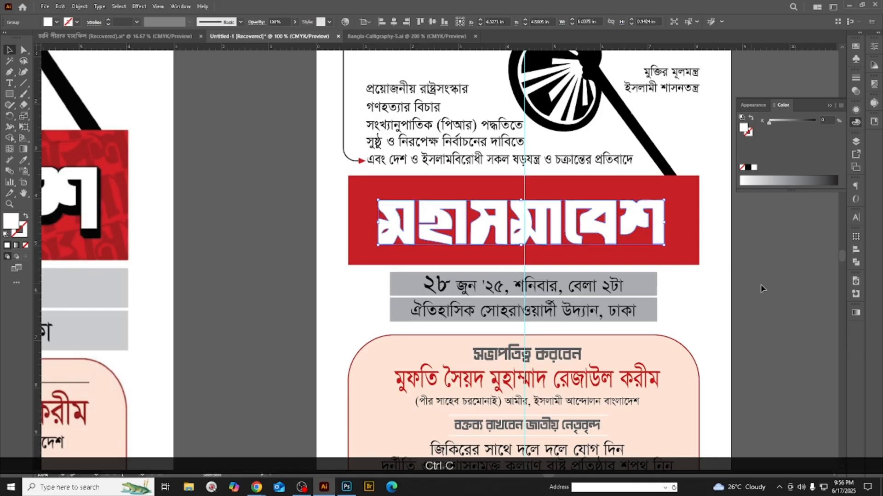
click(817, 281)
click(659, 224)
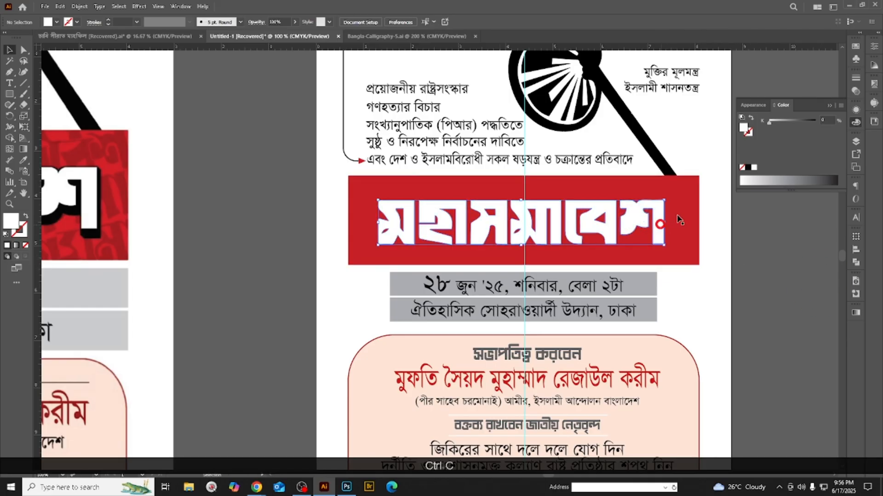
click(747, 167)
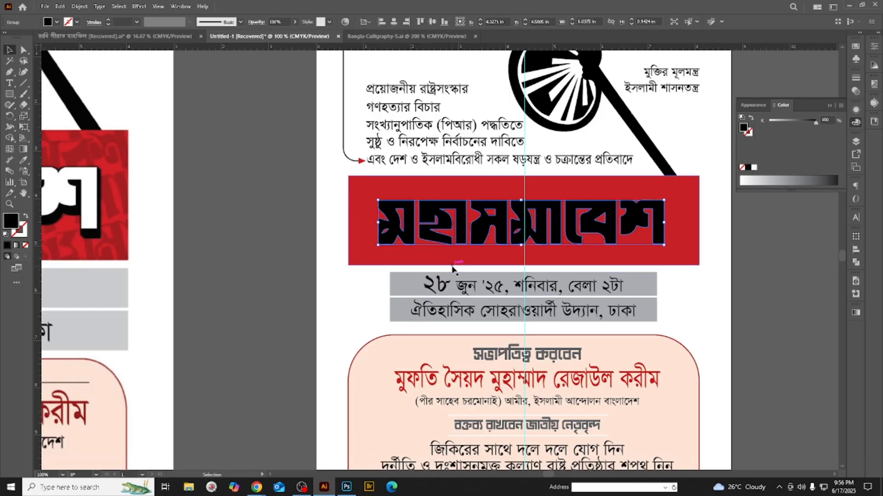
scroll(464, 267, down, 2)
scroll(470, 263, up, 1)
click(699, 261)
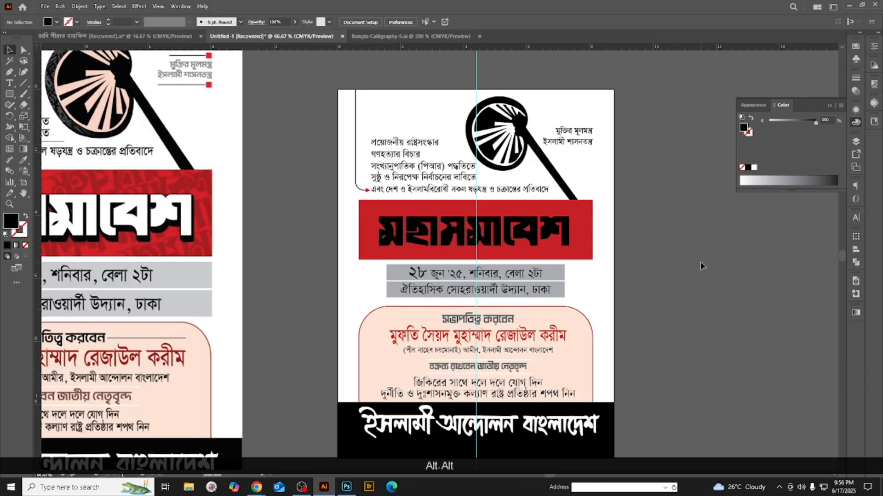
- Paste the copied title in front at the same position and fill that copy black
key(ctrl+f)
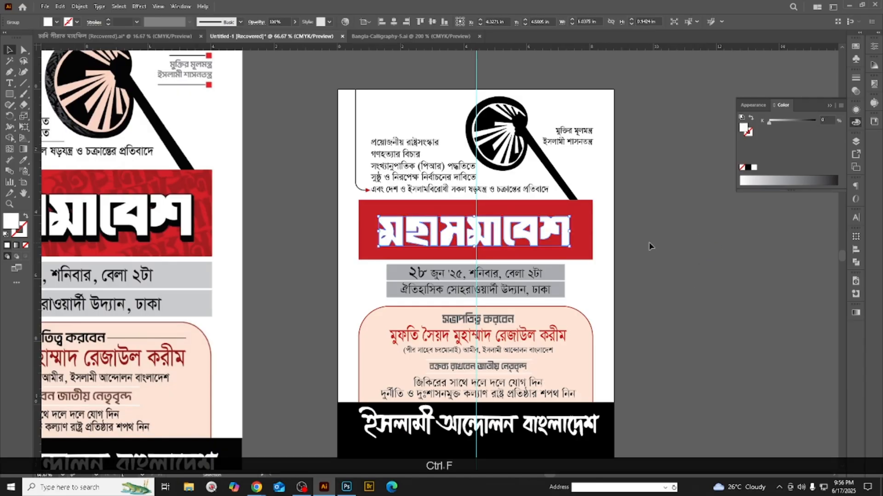
scroll(626, 239, down, 1)
scroll(565, 216, down, 1)
scroll(548, 208, up, 1)
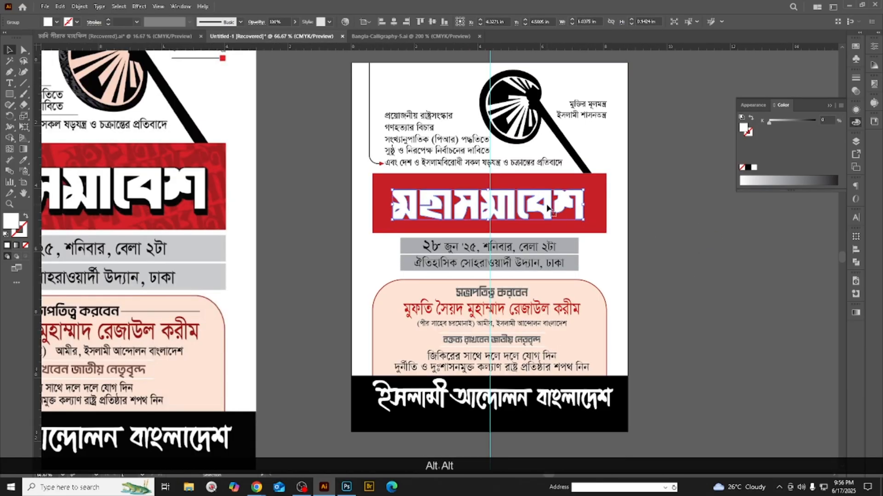
scroll(550, 213, up, 2)
scroll(556, 213, down, 1)
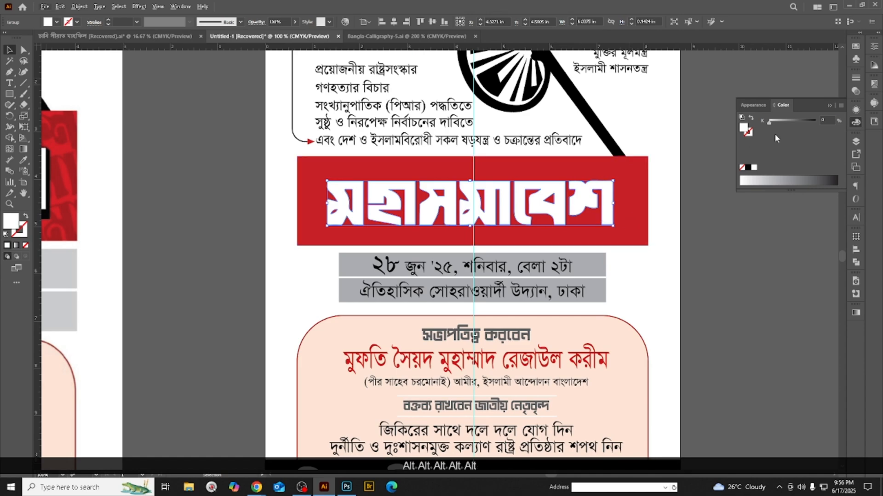
click(748, 168)
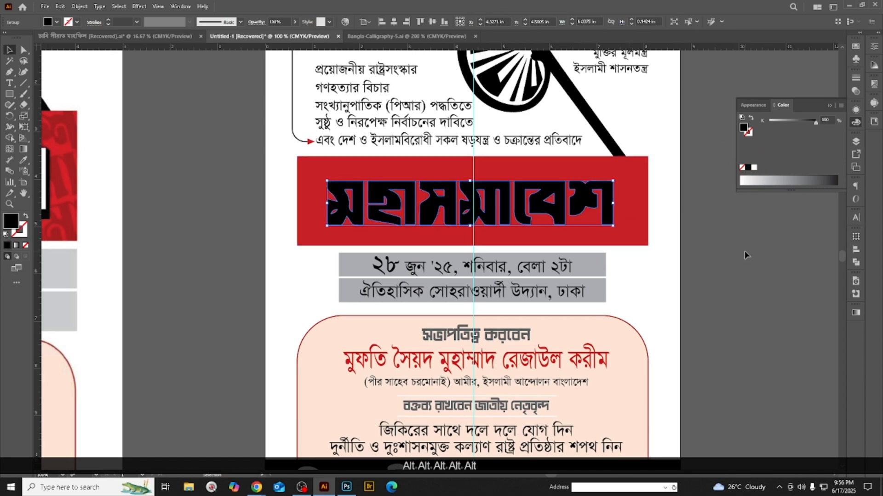
- Nudge the black title copy one increment down and one increment right to offset it from the original
scroll(635, 236, up, 2)
key(alt+Down)
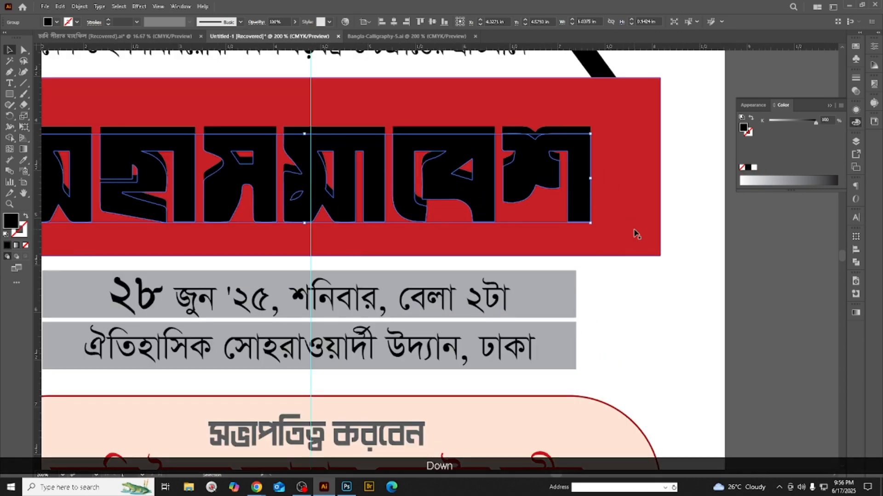
key(alt+Right)
click(757, 264)
- Bring the unshifted black title to the front and blend it with the offset black copy
click(557, 140)
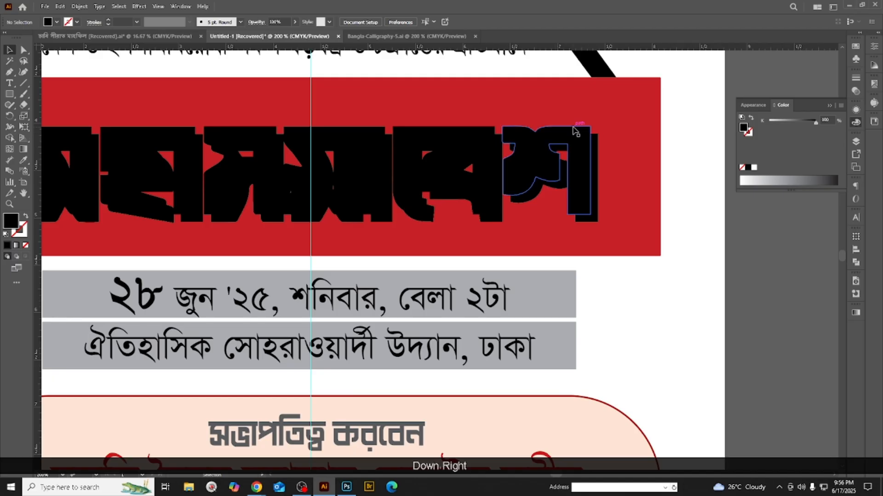
key(ctrl+shift+])
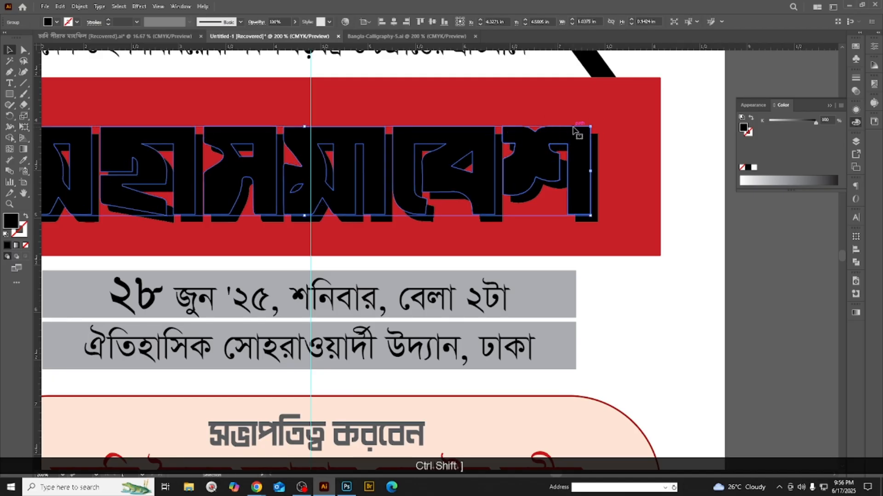
scroll(566, 150, down, 2)
scroll(570, 154, up, 2)
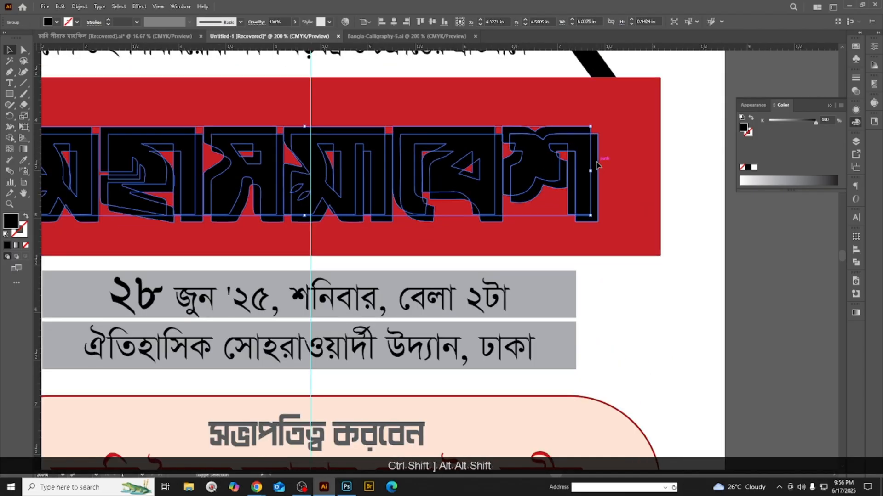
scroll(602, 166, down, 3)
scroll(597, 182, up, 1)
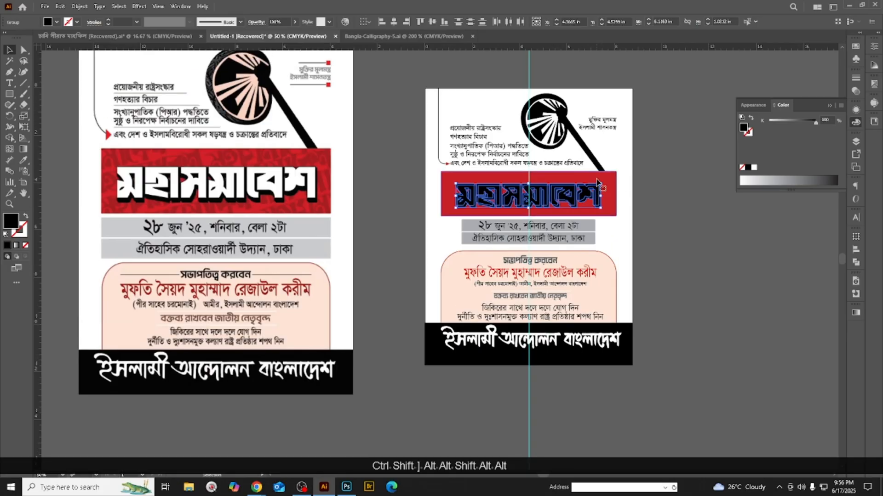
scroll(588, 196, up, 1)
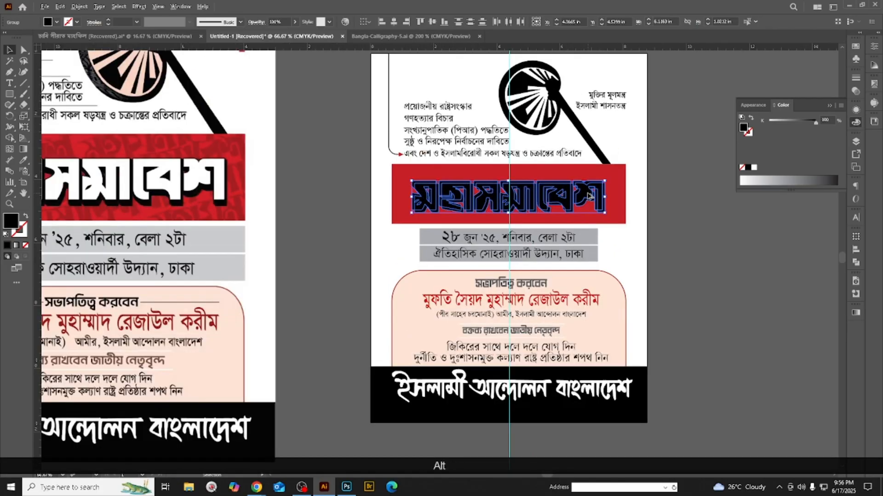
click(80, 7)
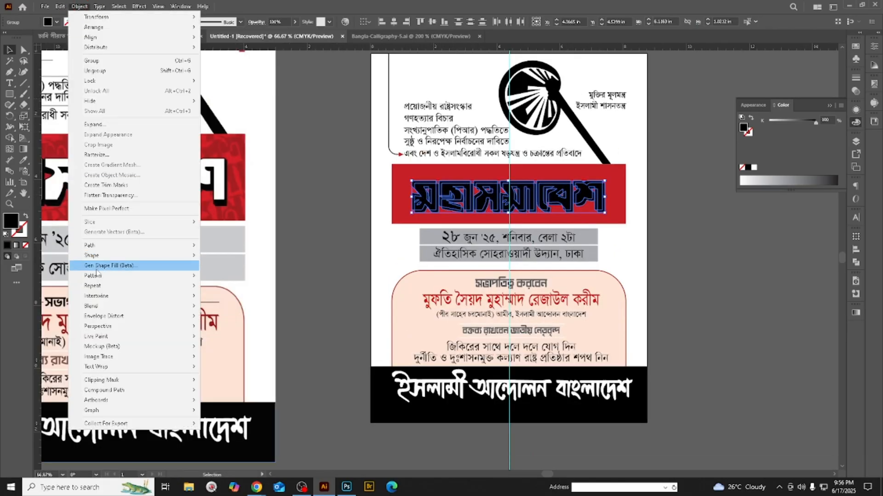
mouse_move(97, 307)
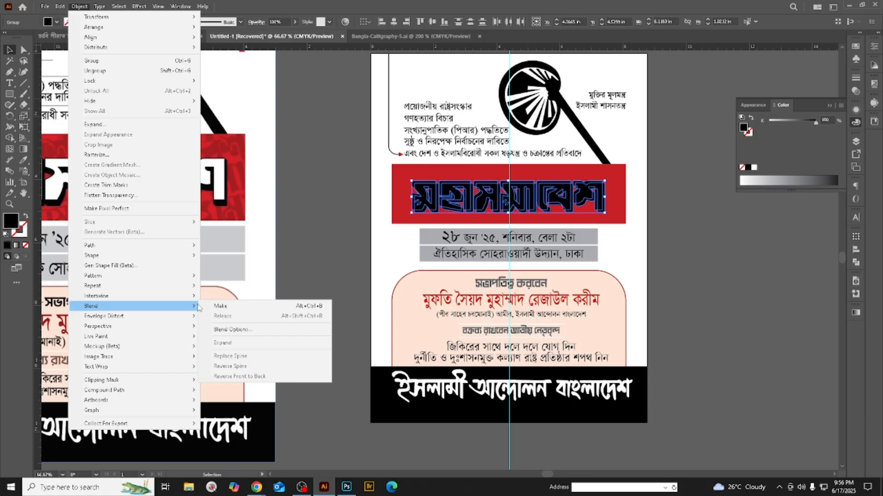
click(220, 307)
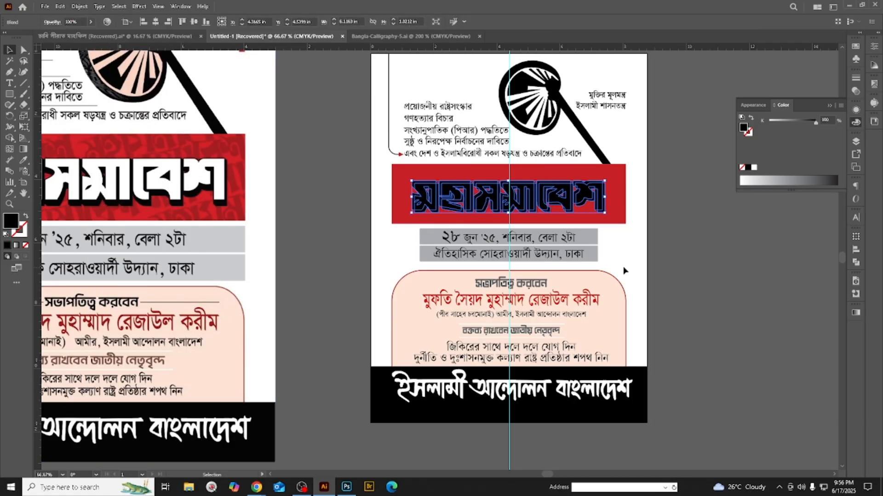
- Delete the blended title from the red banner, paste the copied title in its original place and fill it black
scroll(715, 247, down, 2)
click(721, 258)
alt+scroll(627, 196, up, 5)
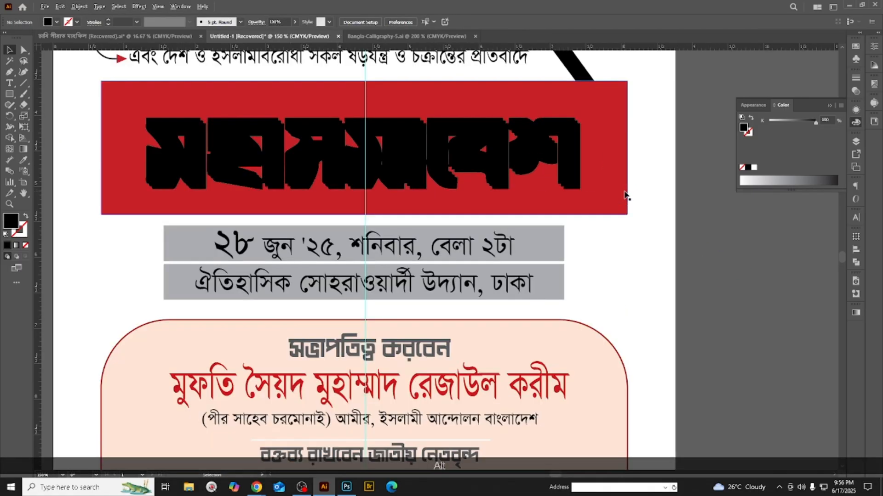
click(564, 184)
key(Delete)
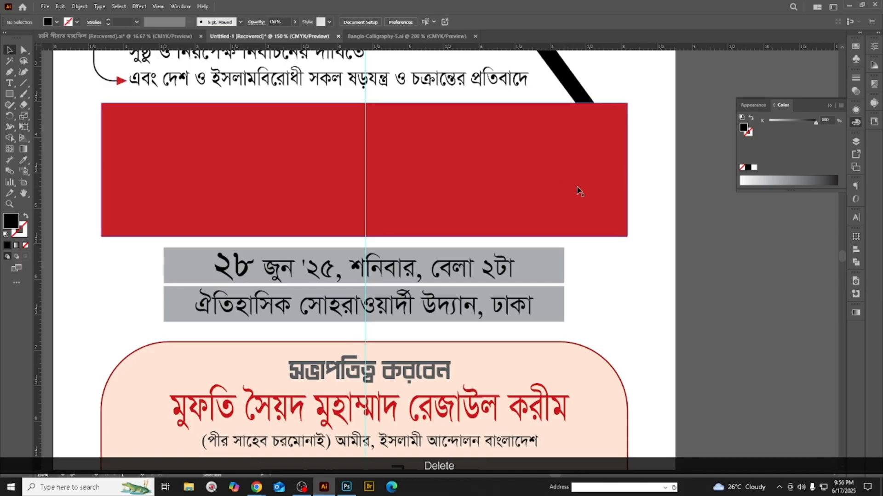
key(ctrl+f)
alt+scroll(575, 183, down, 3)
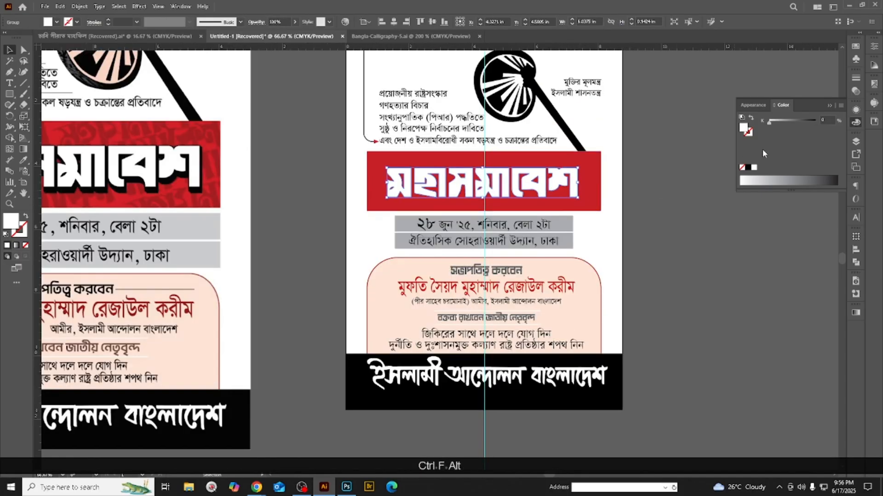
click(747, 168)
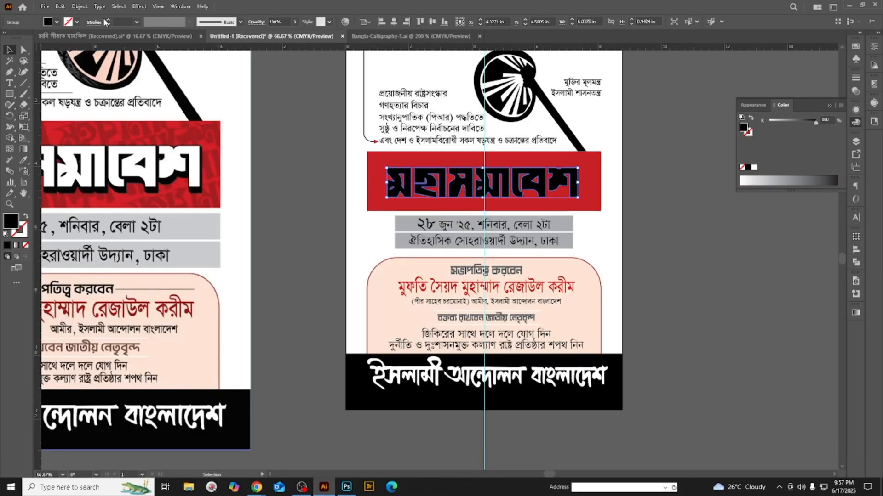
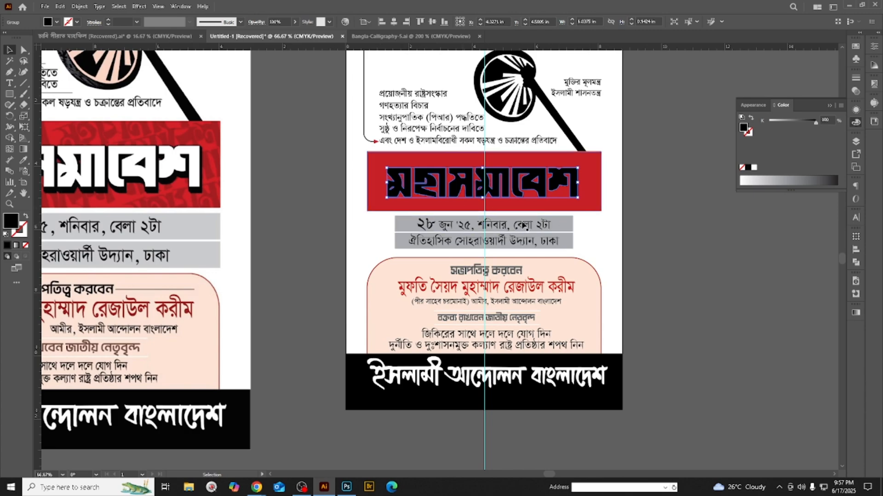
- Add a 4 pt stroke to the black banner title and colour the stroke black
key(ctrl)
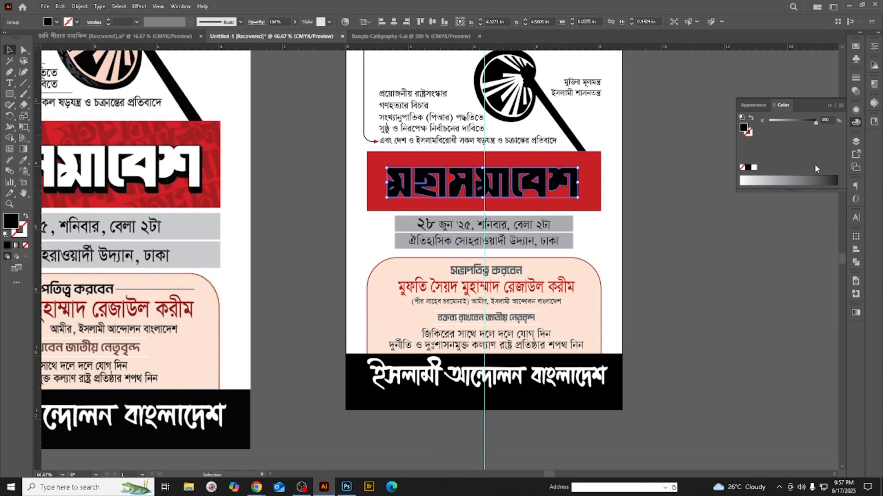
scroll(413, 78, up, 1)
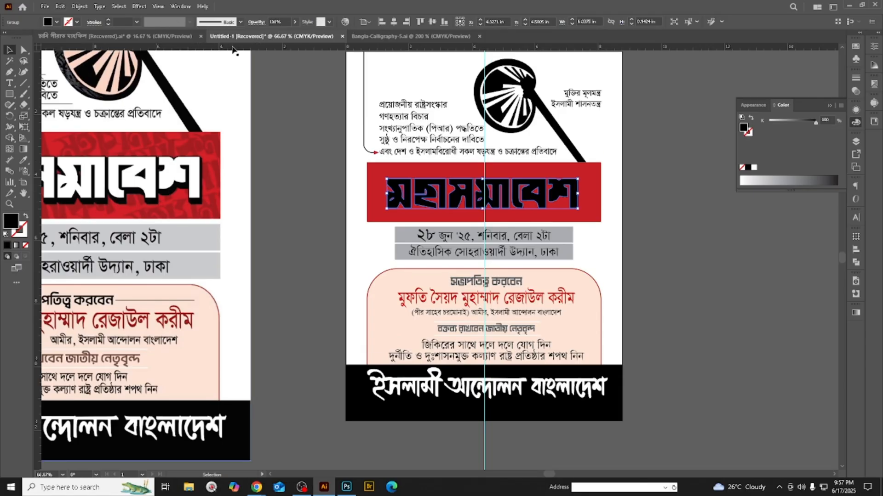
click(110, 20)
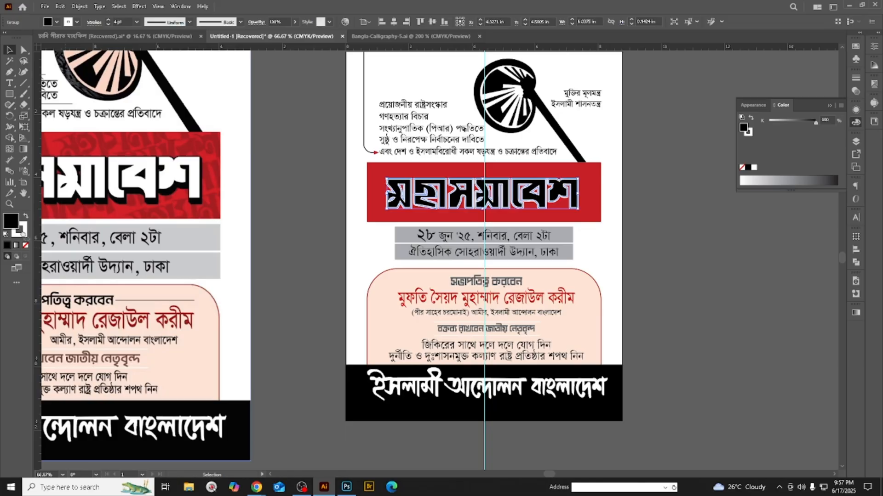
click(23, 233)
scroll(503, 242, down, 1)
click(611, 238)
scroll(631, 221, up, 2)
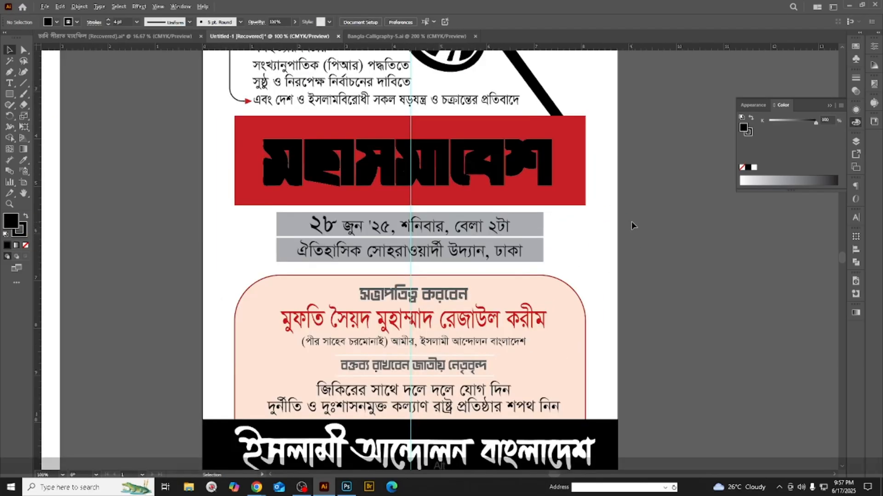
- Increase the black banner title's stroke weight to 6 pt
scroll(705, 262, down, 1)
click(547, 170)
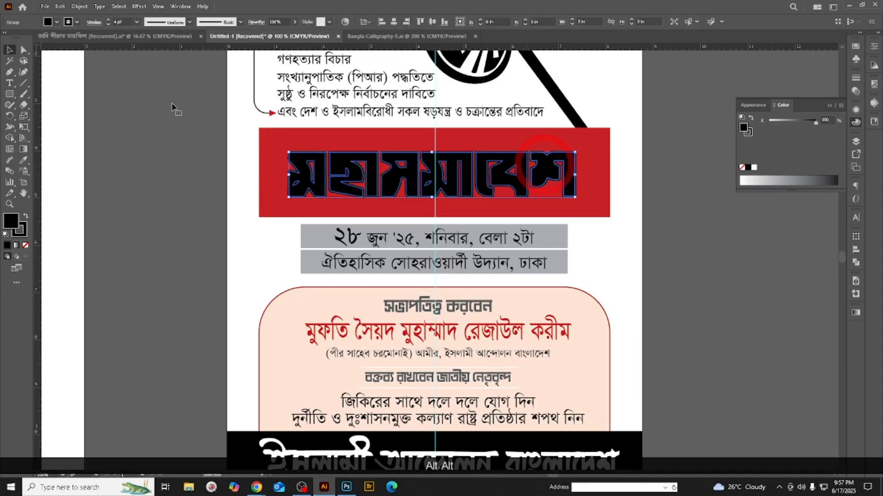
click(109, 20)
click(109, 21)
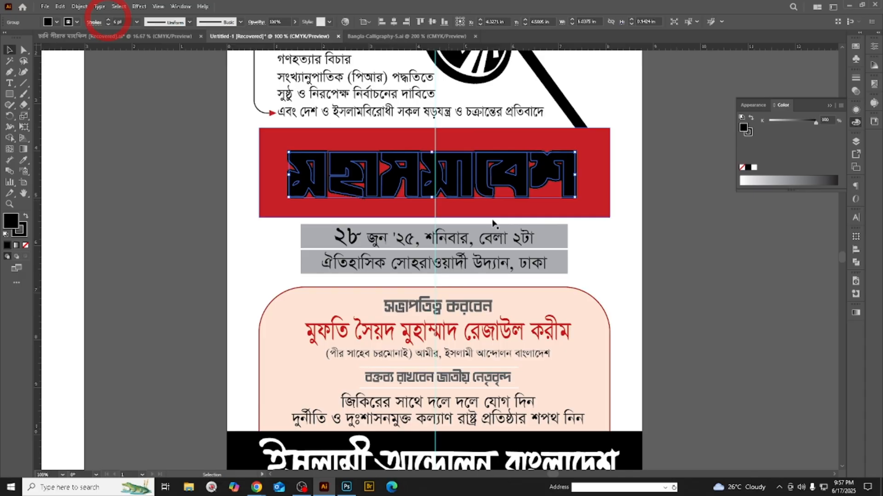
click(713, 292)
- Paste the copied white title in front of the black outlined one and shift it slightly straight up to leave a shadow below
scroll(585, 254, up, 1)
scroll(585, 254, up, 1)
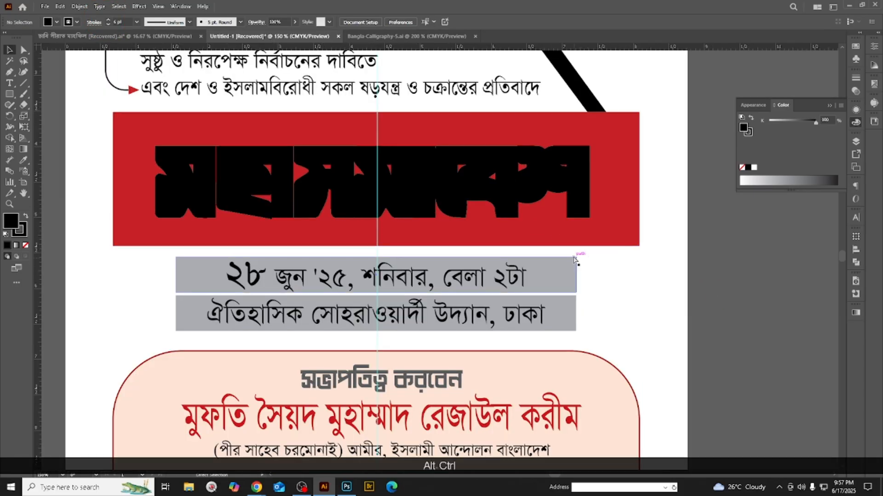
click(571, 166)
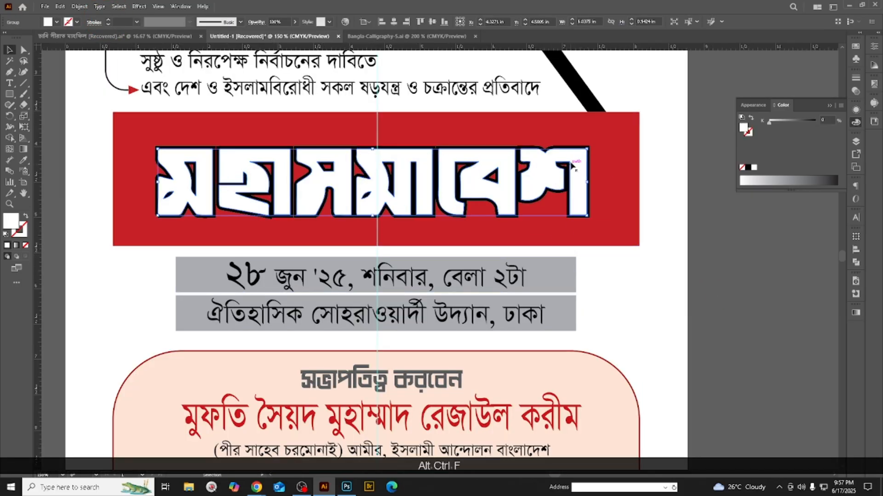
scroll(572, 167, up, 4)
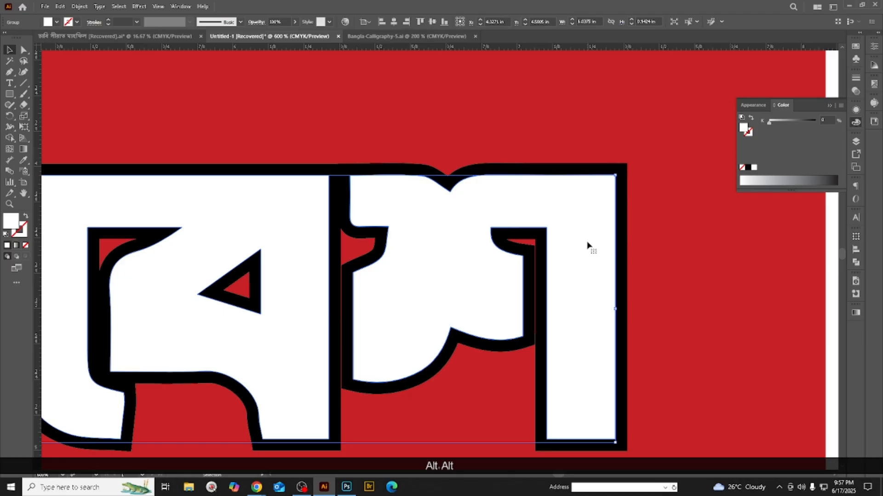
drag(587, 247, 590, 234)
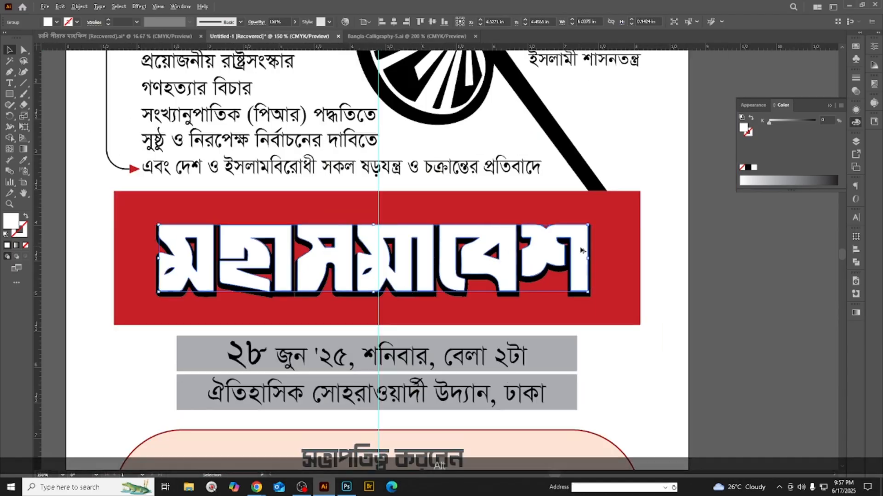
scroll(589, 240, down, 4)
scroll(727, 273, down, 1)
click(727, 273)
scroll(727, 273, down, 2)
scroll(658, 277, down, 1)
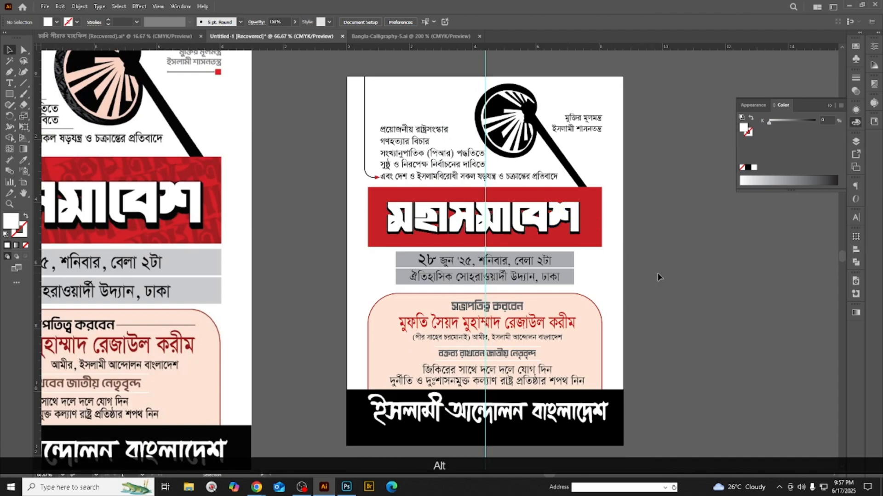
scroll(525, 202, up, 2)
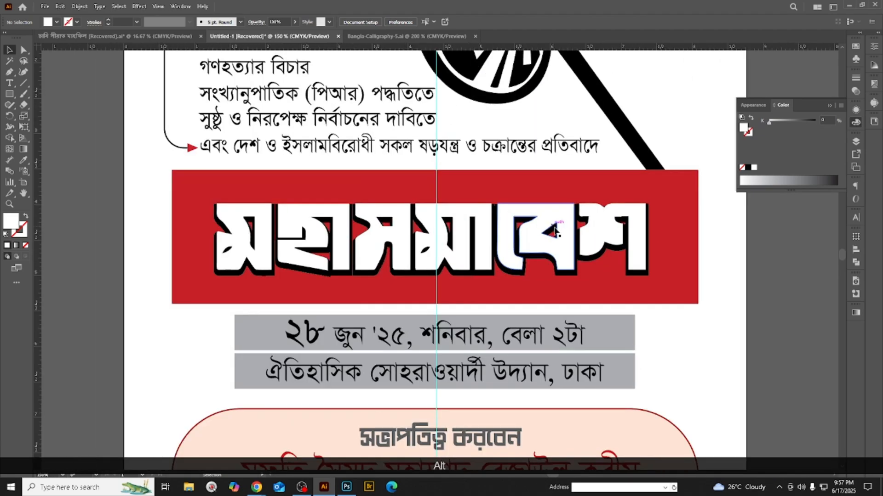
scroll(556, 230, down, 2)
scroll(554, 207, up, 3)
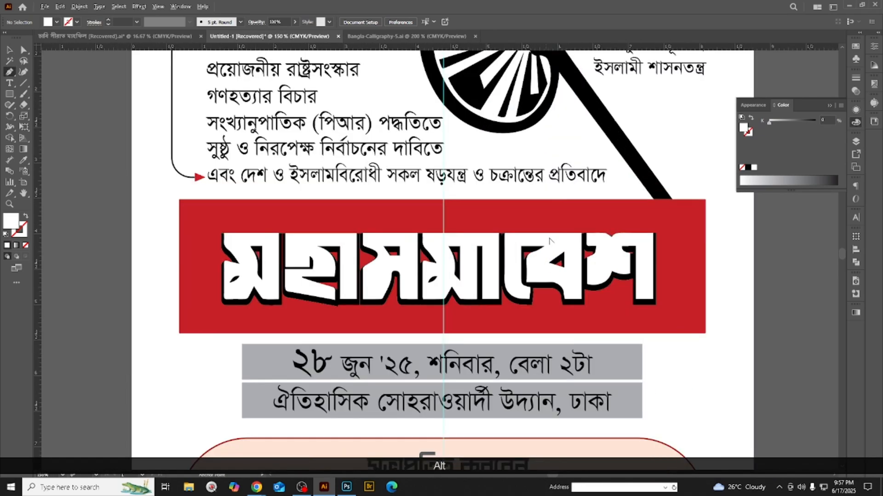
click(567, 248)
click(567, 270)
click(559, 275)
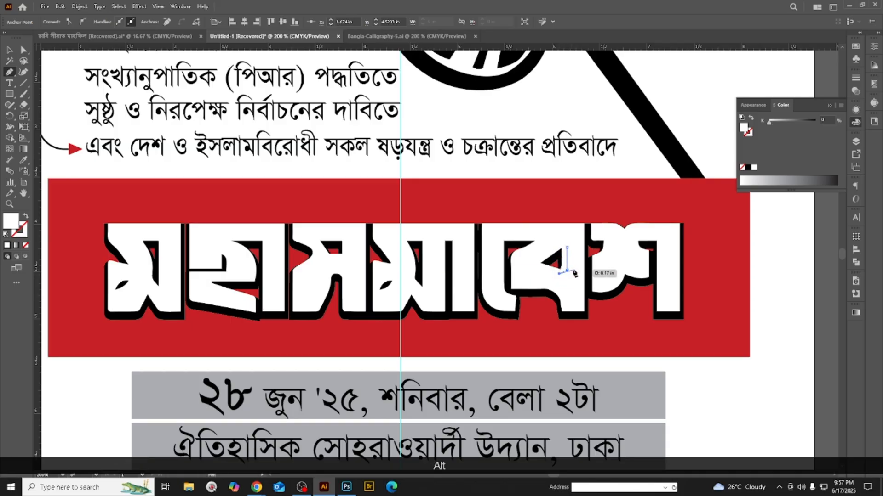
scroll(574, 273, down, 1)
key(ctrl+z)
key(ctrl+z)
key(ctrl+z)
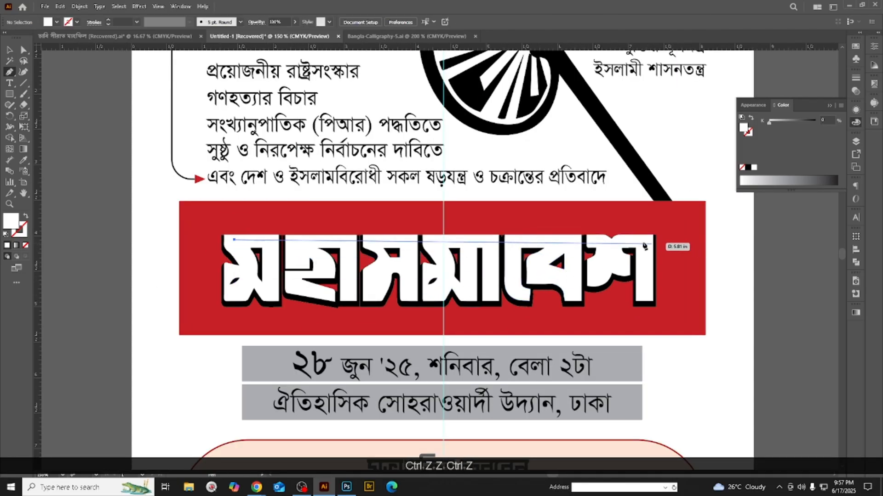
- Run a Pen path along the title's upper edge, down "শ" and back through "বে" into "মা", with white stroke and no fill
click(642, 240)
click(640, 275)
click(600, 261)
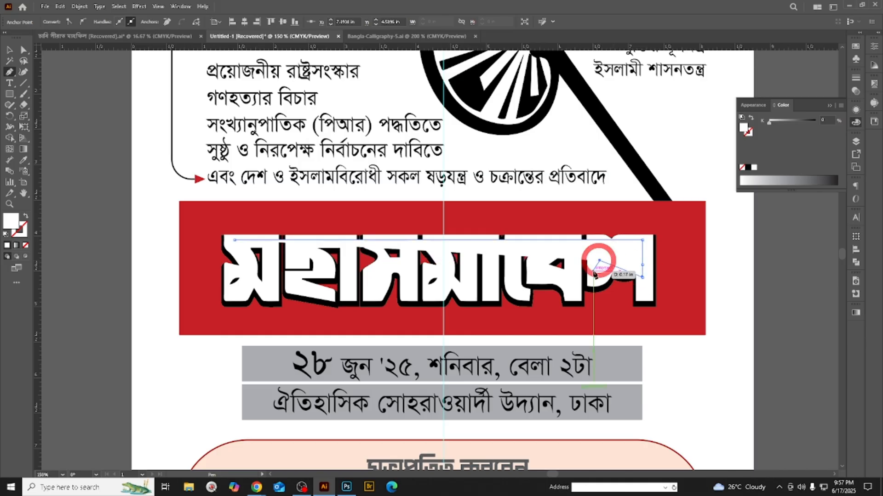
click(593, 271)
click(568, 282)
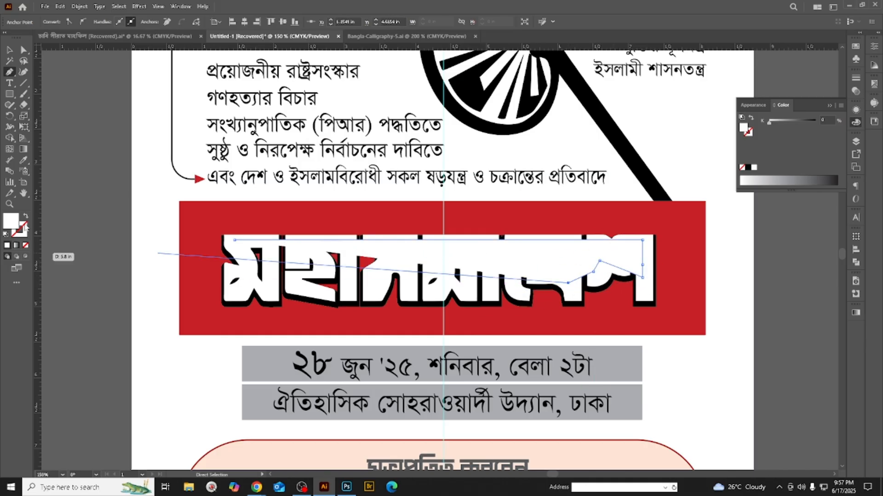
key(shift+x)
click(539, 276)
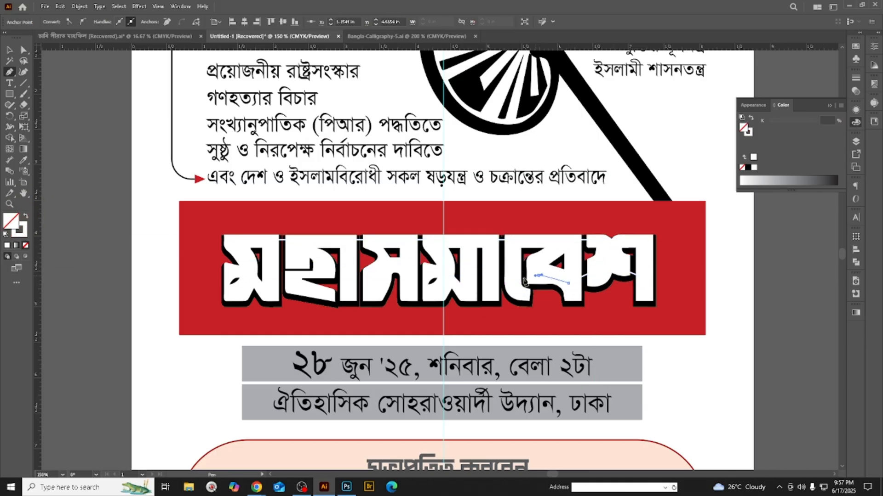
click(505, 286)
click(467, 288)
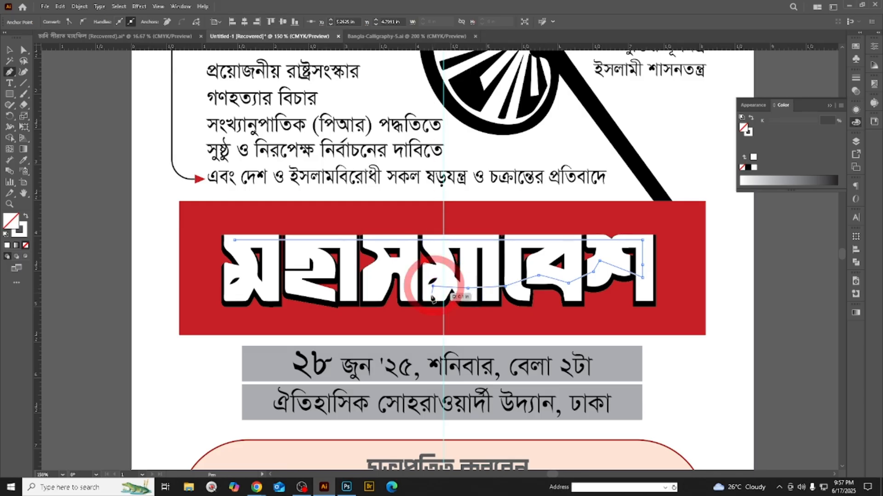
- Continue the Pen path from "মা" down to its base and up across the body of "স" in the banner title
click(433, 286)
click(429, 297)
click(413, 296)
click(403, 270)
click(381, 272)
click(378, 287)
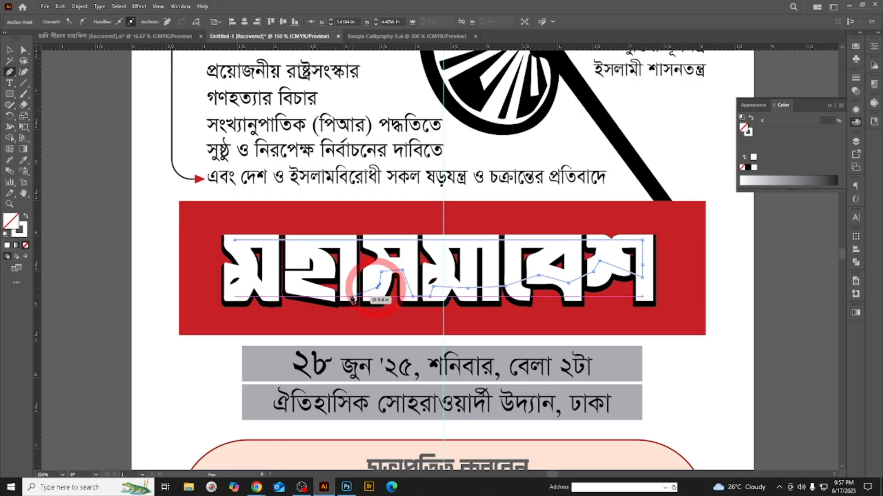
- Run the Pen path back through "হা" and the first "ম", and close it at its starting point on the title's upper edge
click(321, 292)
click(299, 286)
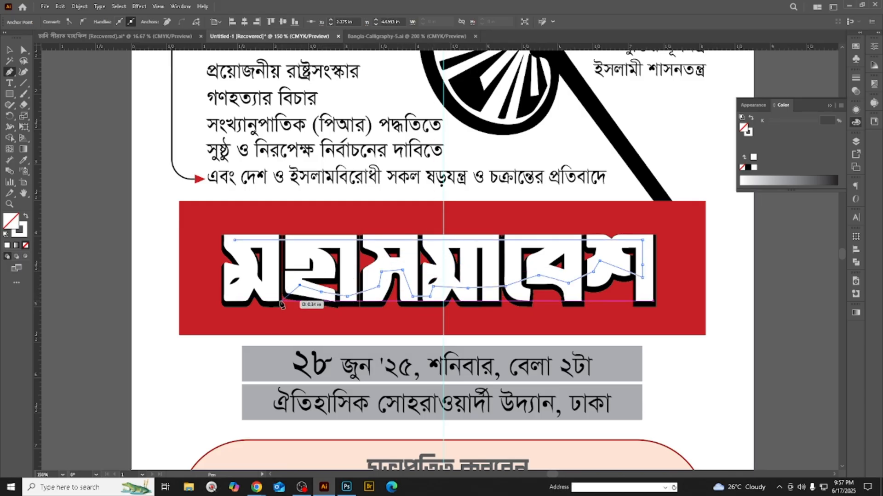
click(273, 299)
click(256, 288)
click(251, 275)
click(251, 269)
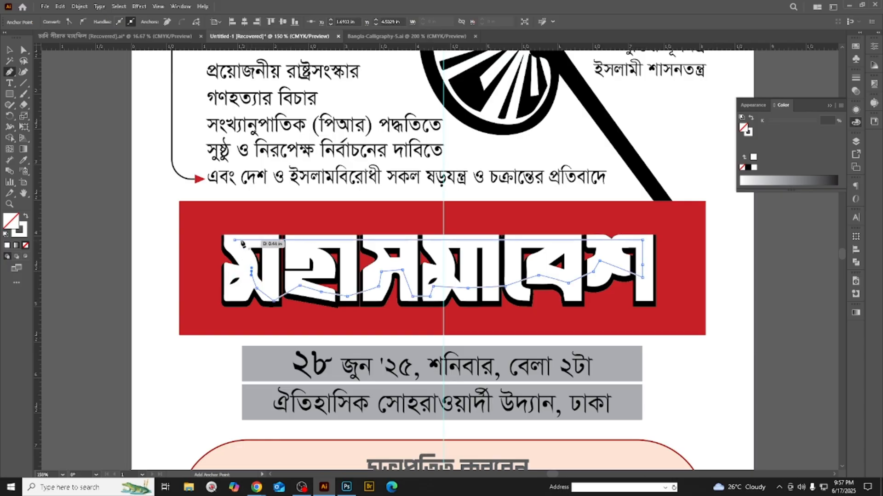
click(242, 249)
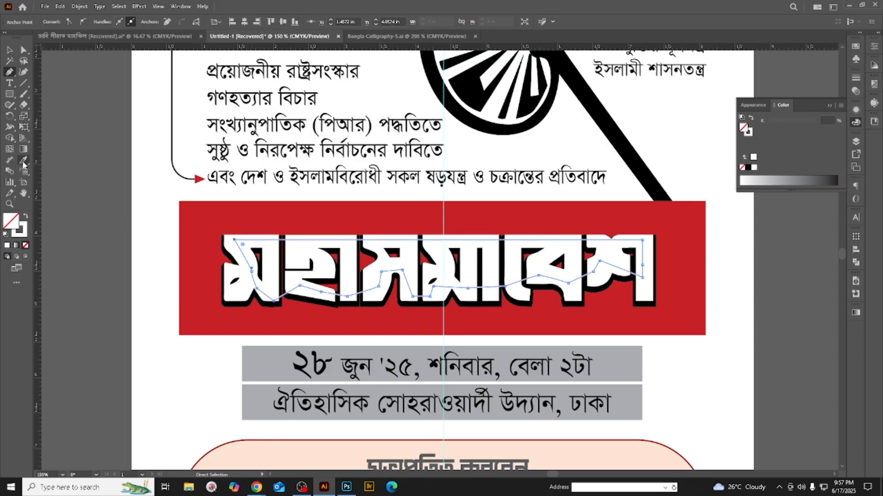
- Fill the closed Pen shape black and bring the white banner title to the front of it
click(748, 169)
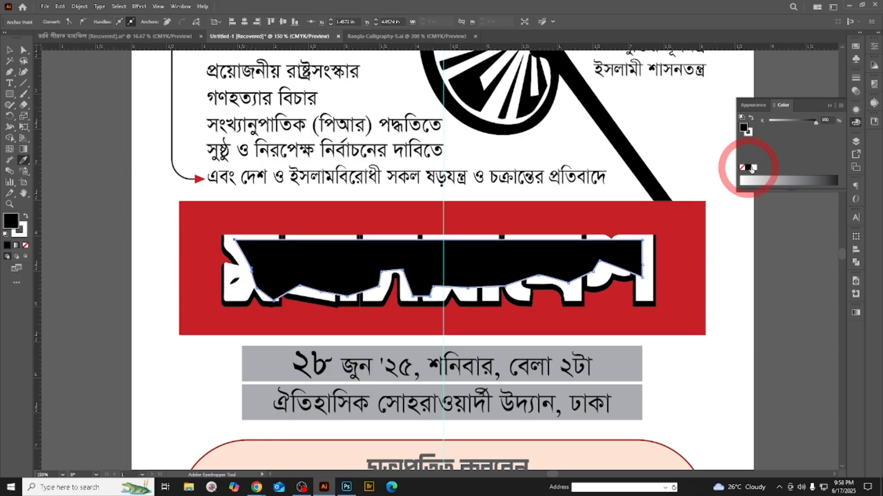
key(v)
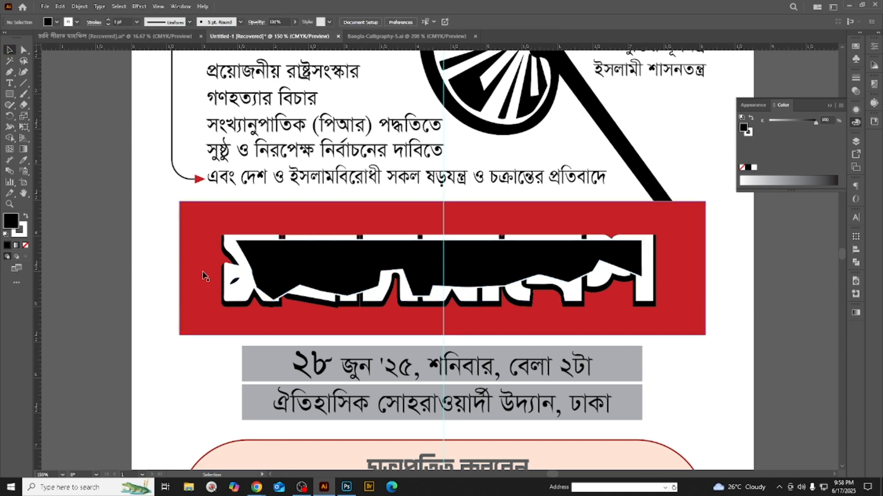
click(225, 274)
key(ctrl+shift+a)
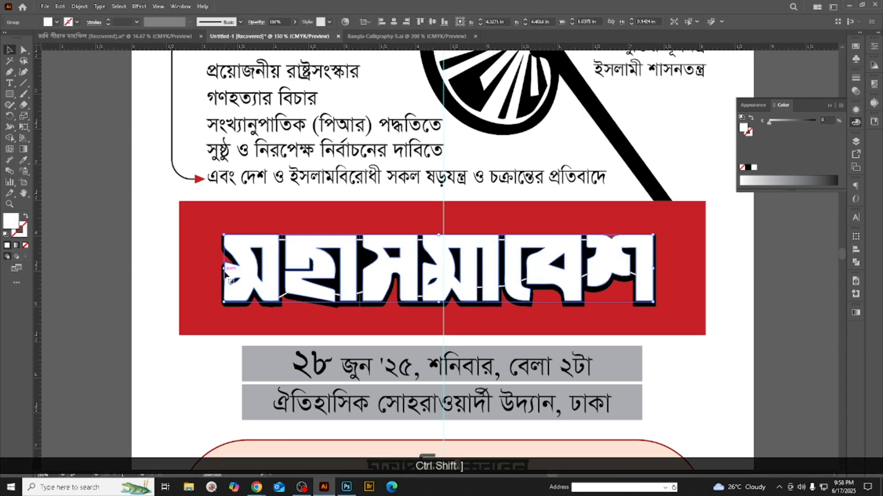
- Remove the stroke from the black filler shape behind the banner title
key(ctrl+minus)
key(ctrl+minus)
scroll(675, 288, down, 2)
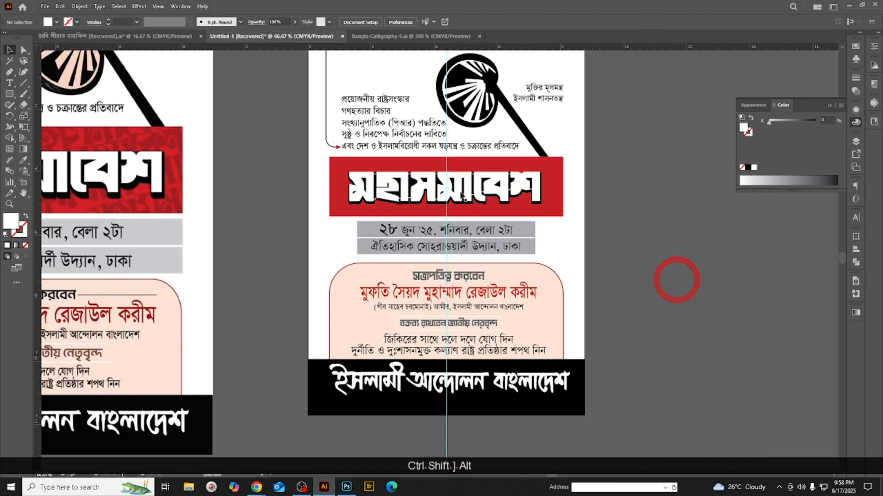
scroll(410, 198, up, 2)
click(410, 165)
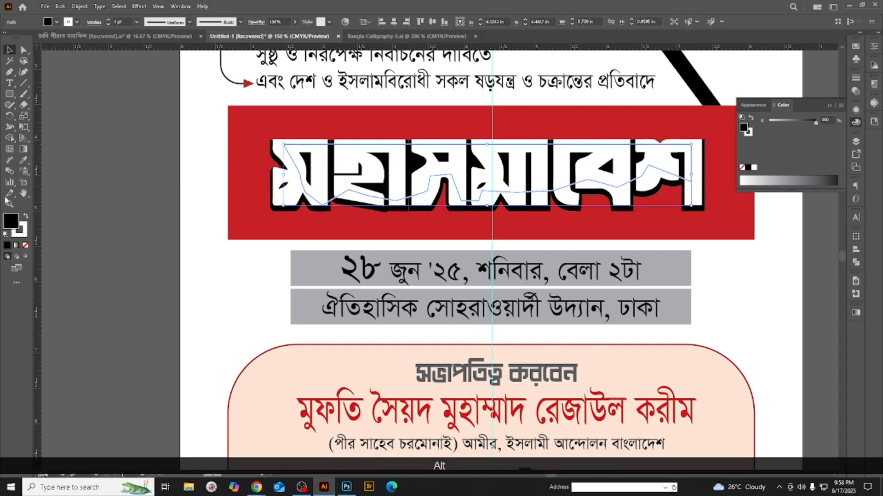
click(19, 231)
click(26, 246)
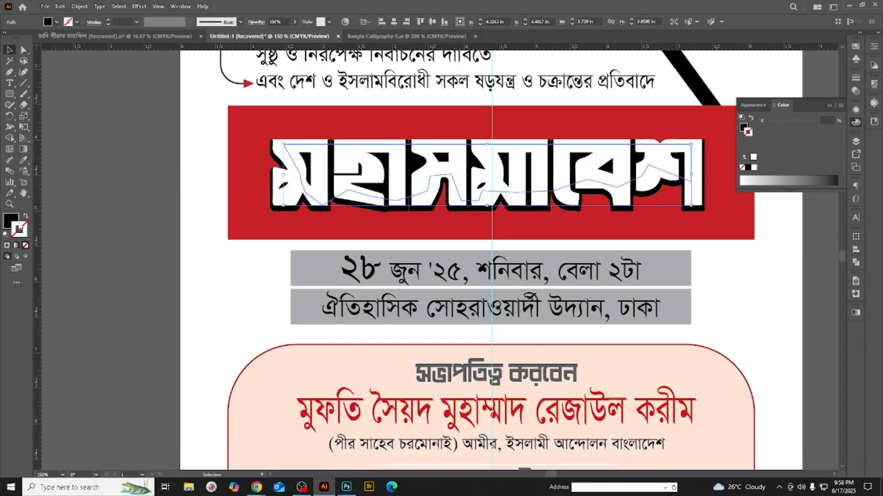
click(78, 220)
- Lock the red banner rectangle and group the banner title pieces
scroll(452, 249, down, 2)
scroll(685, 269, down, 1)
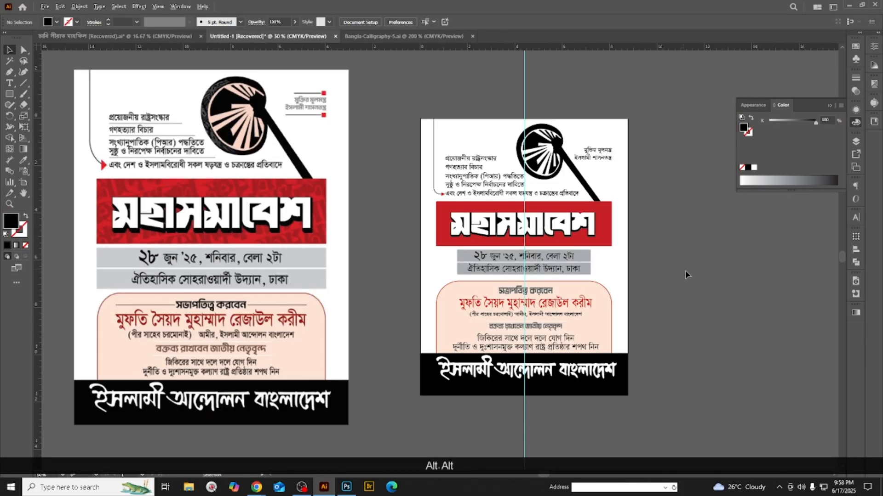
scroll(684, 270, up, 1)
click(695, 267)
click(583, 215)
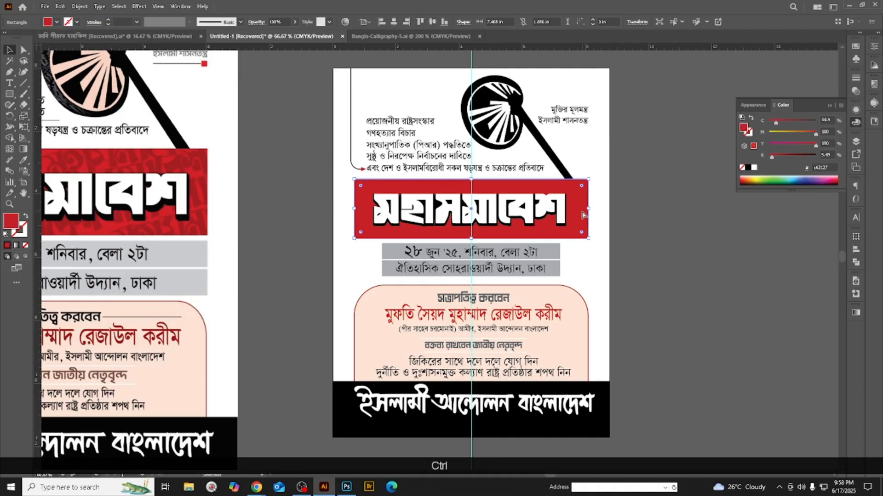
key(ctrl+2)
click(508, 221)
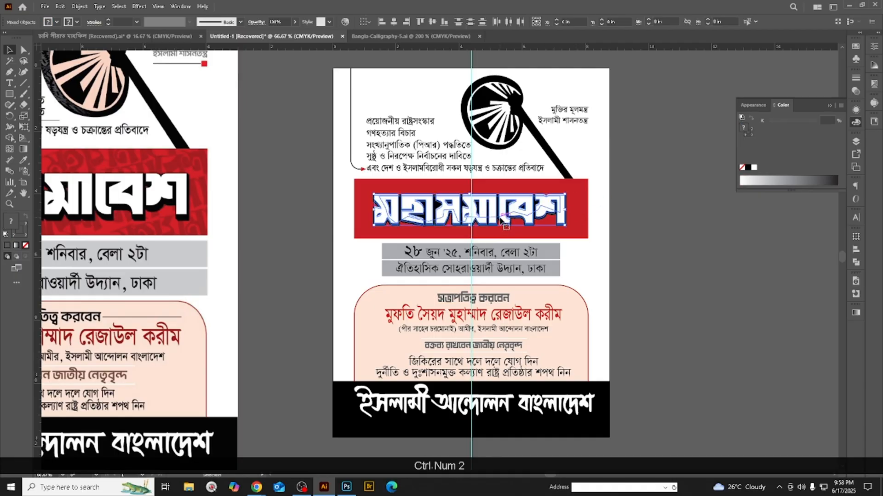
key(ctrl+g)
click(730, 272)
scroll(507, 128, down, 1)
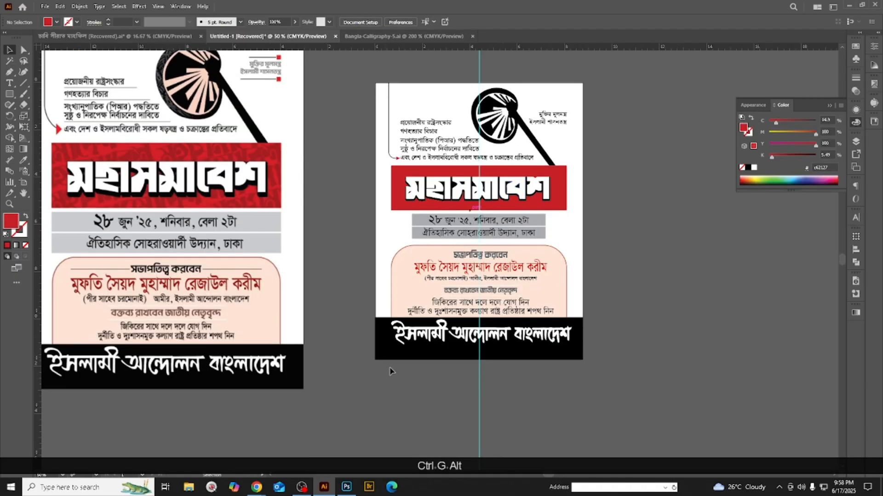
scroll(370, 402, up, 1)
- Switch to the Chrome window with the Unicode converter and open a new tab ready for a Google search
mouse_move(254, 491)
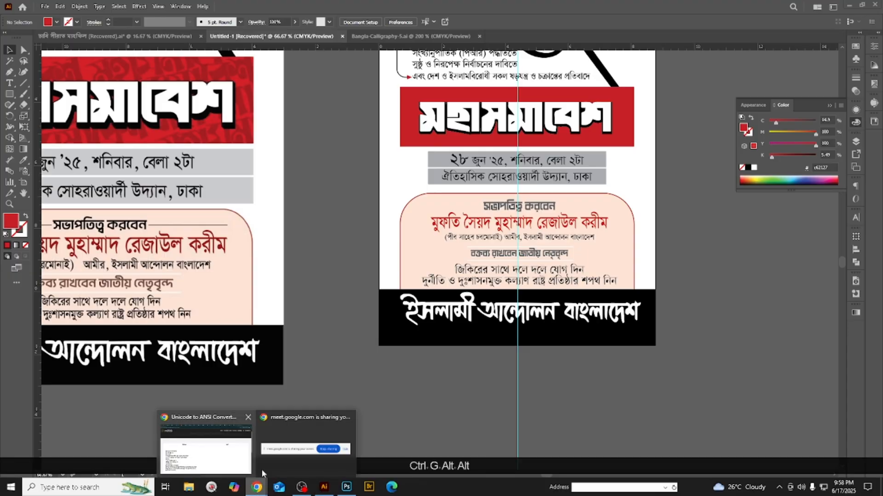
click(252, 450)
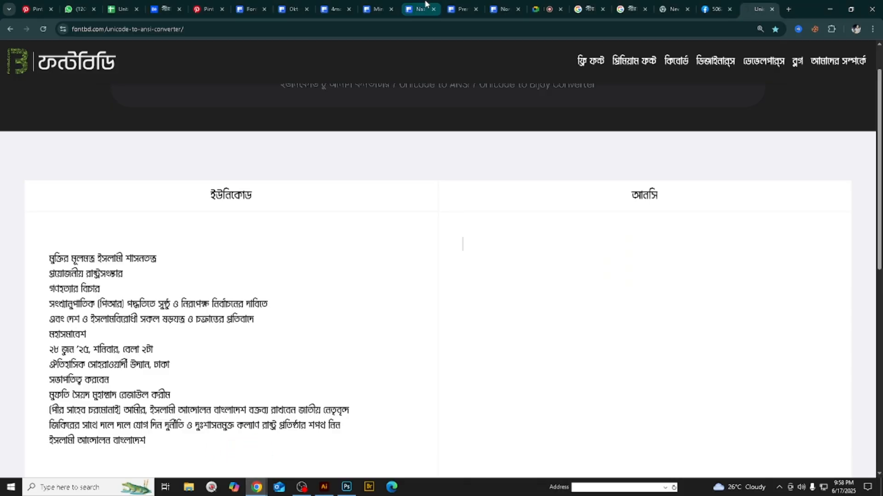
click(789, 9)
click(332, 186)
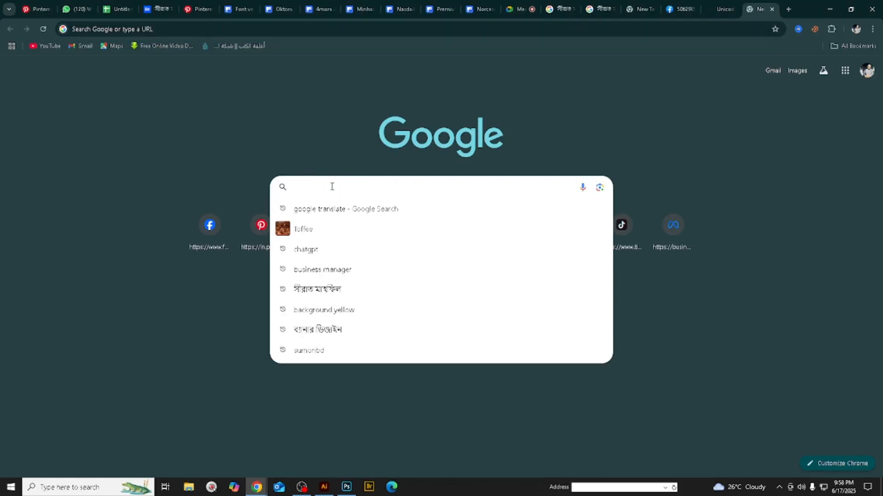
text(t)
key(BackSpace)
key(BackSpace)
key(BackSpace)
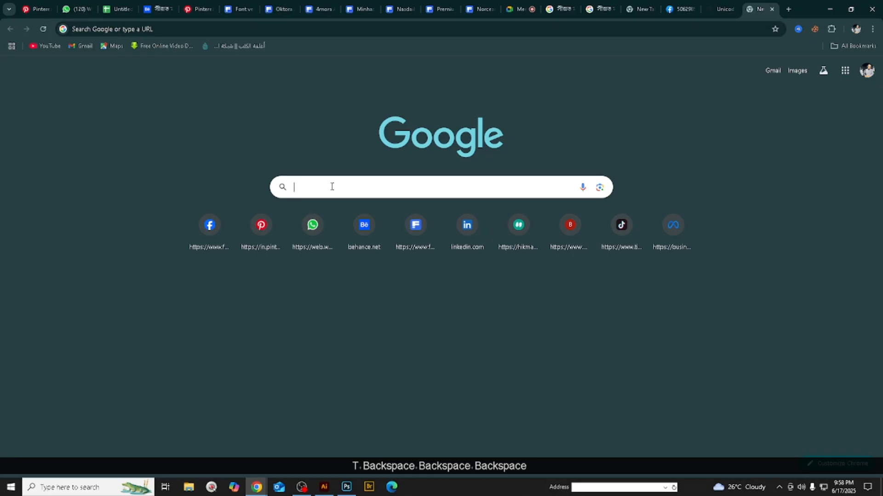
text(m)
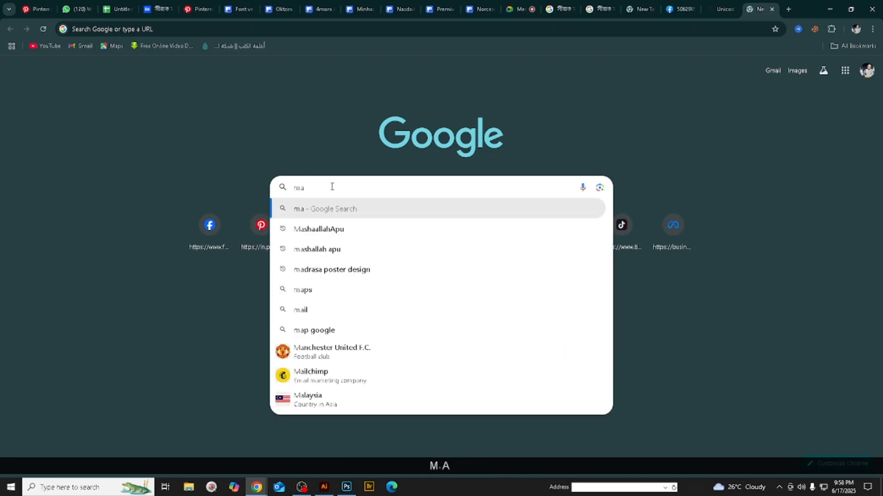
text(a)
key(BackSpace)
key(BackSpace)
key(BackSpace)
- Search Google for "texture alpona"
text(te)
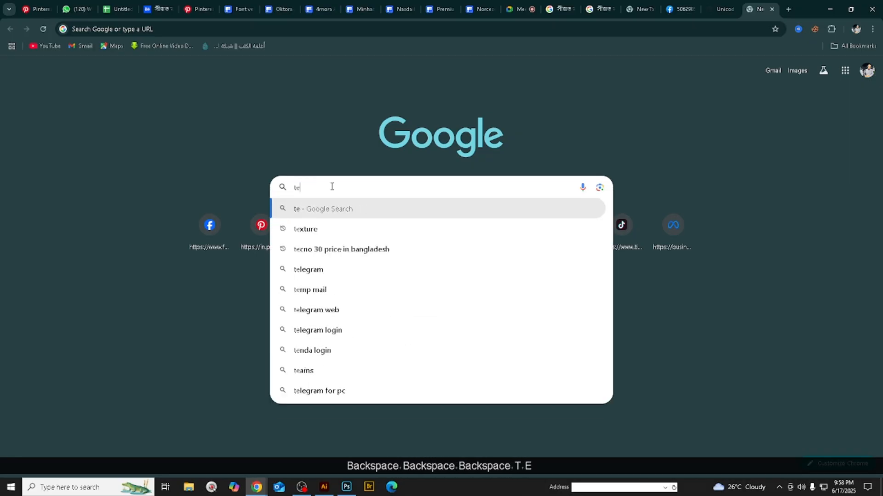
key(Down)
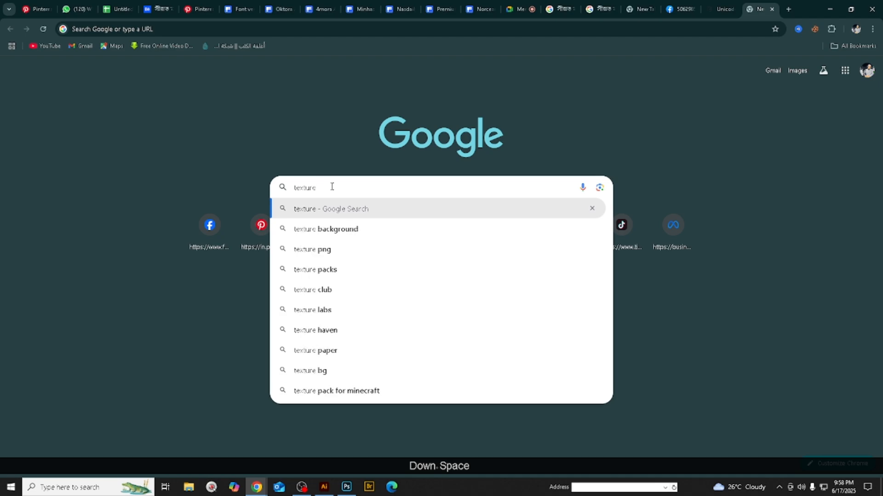
text(ma)
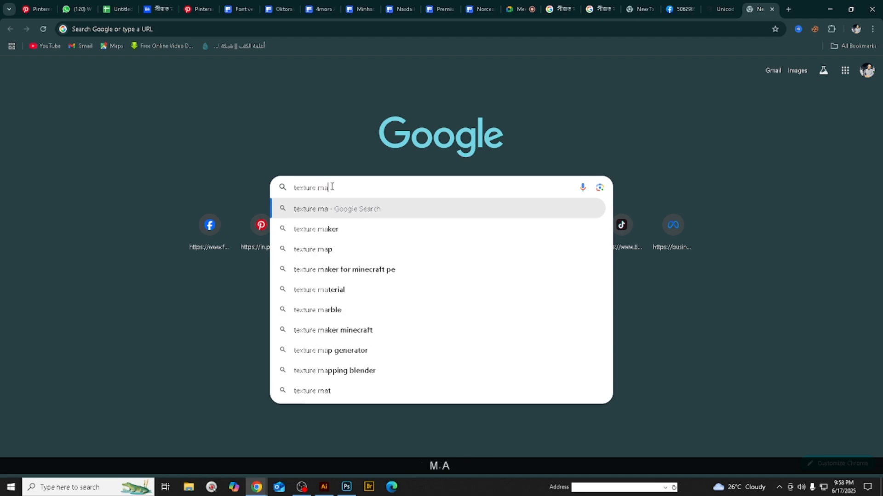
text(d)
key(BackSpace)
key(BackSpace)
text(ak)
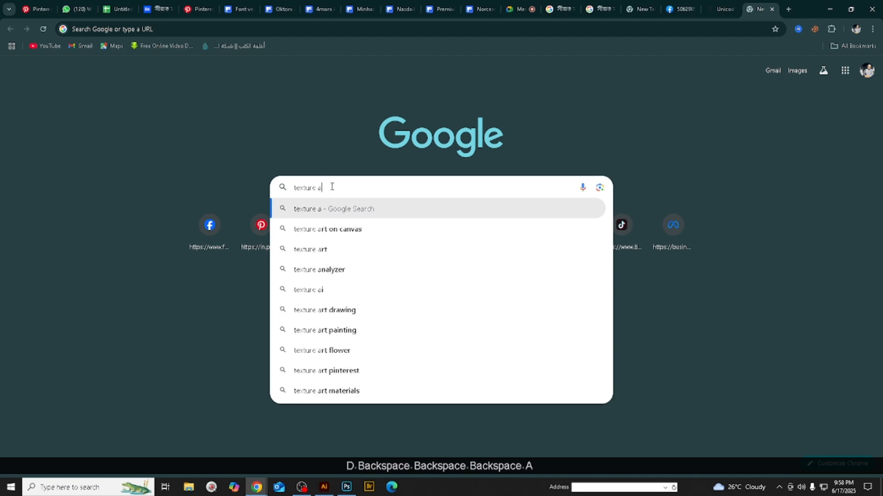
key(BackSpace)
text(lpona)
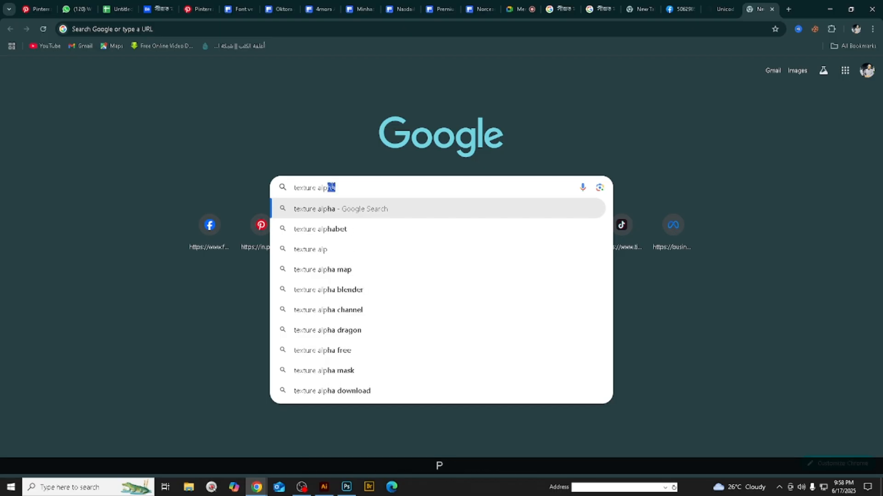
key(Return)
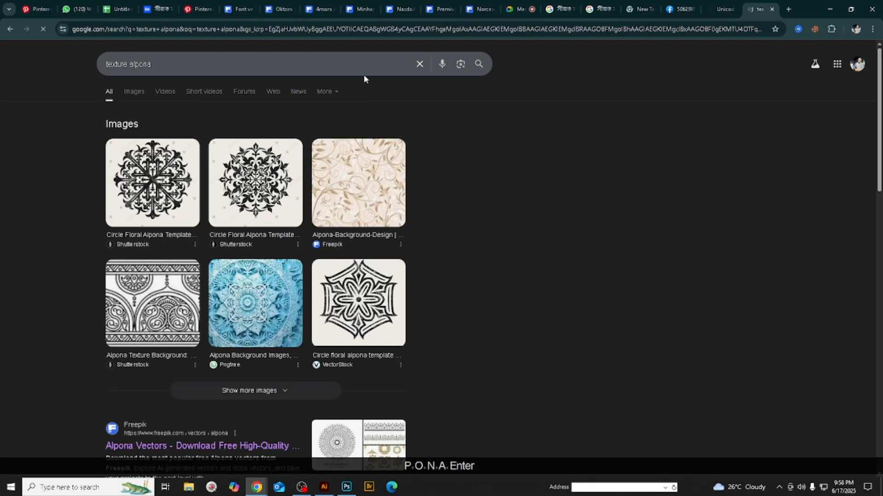
- Show the image results for the alpona search, preview the Shutterstock repeating line pattern and browse its related images
click(125, 89)
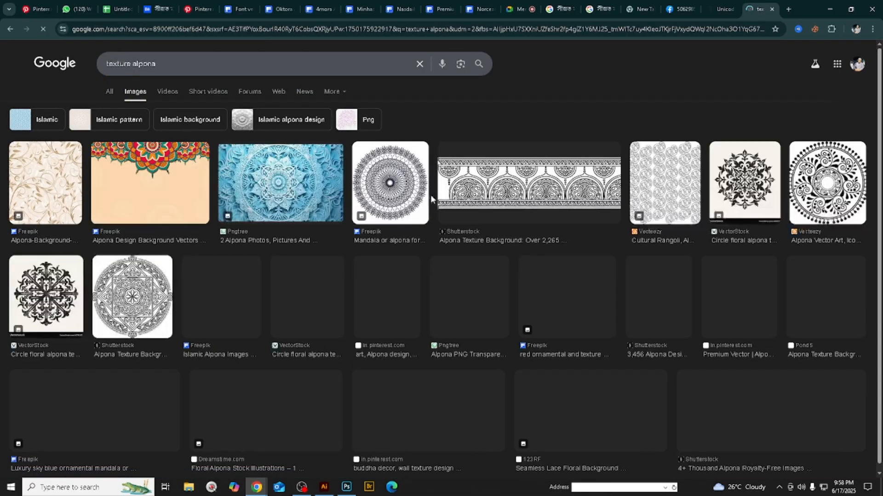
scroll(427, 188, down, 3)
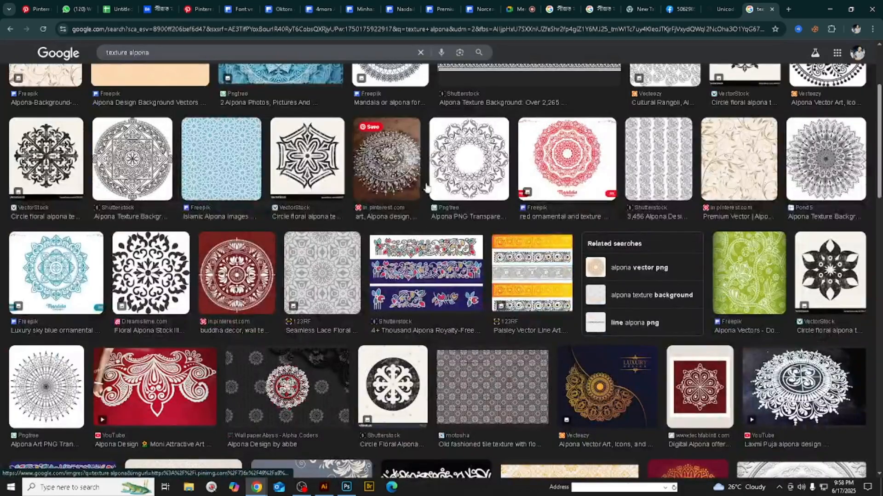
click(665, 166)
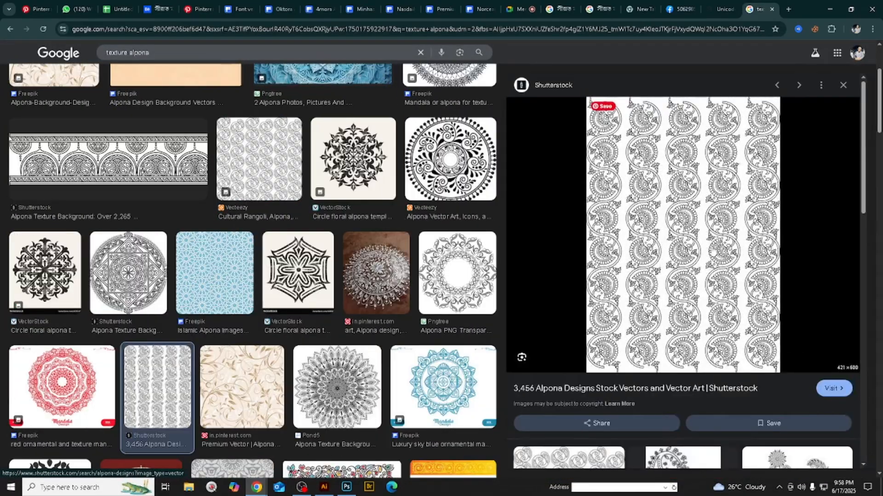
scroll(603, 289, down, 4)
scroll(709, 318, down, 4)
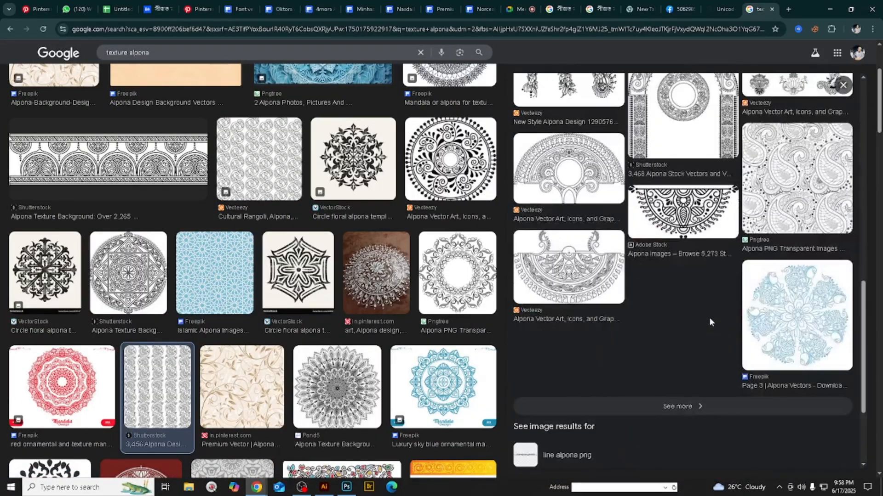
scroll(258, 193, up, 4)
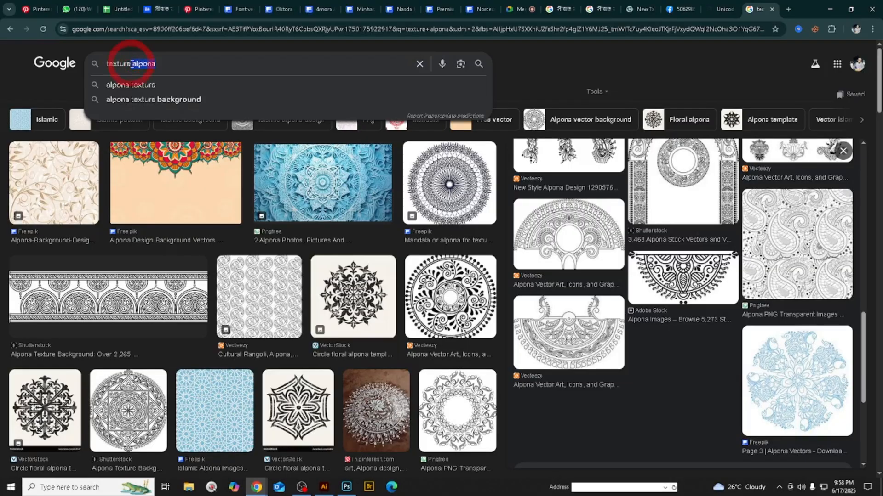
- Change the image search query to "texture"
key(BackSpace)
key(BackSpace)
key(BackSpace)
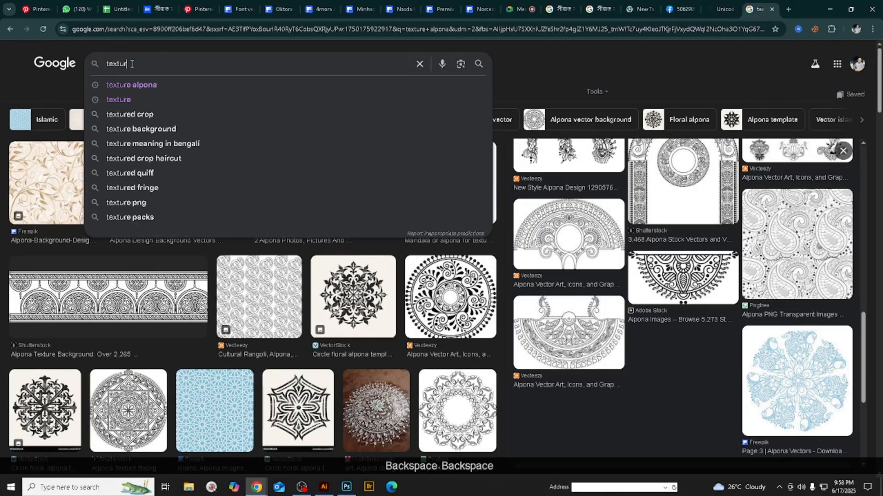
click(139, 101)
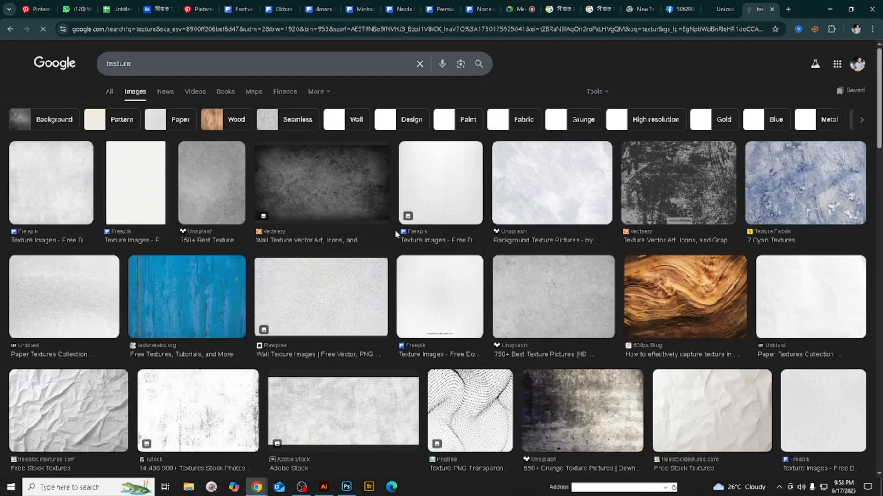
- Browse the texture image results, previewing the 500px wood grain, and copy the Texture Labs "Heavy distress" image
scroll(335, 140, down, 1)
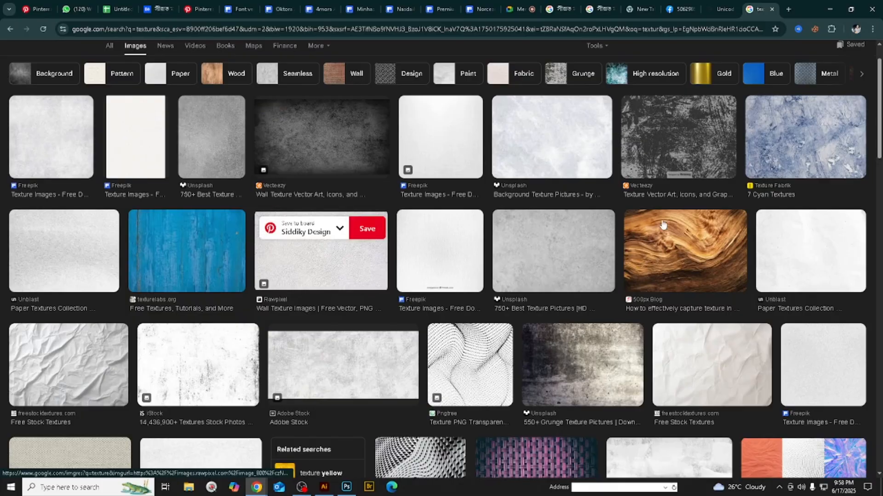
scroll(527, 290, down, 2)
scroll(607, 275, up, 2)
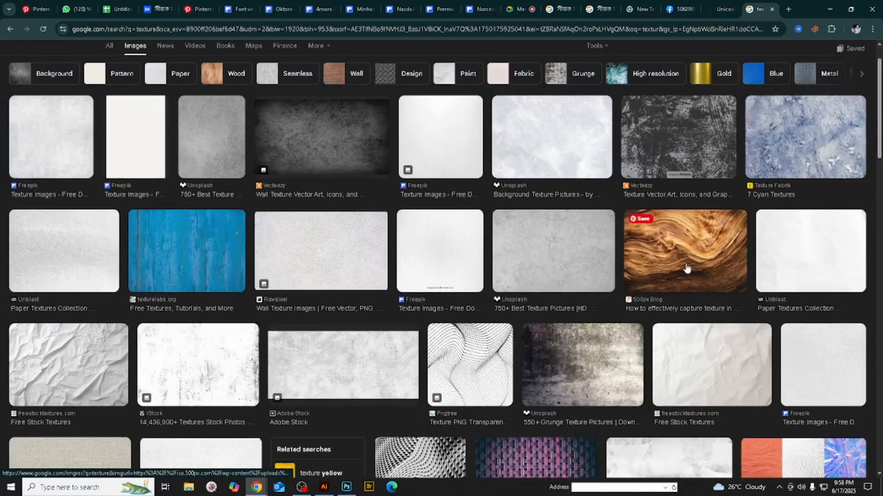
click(680, 248)
scroll(259, 275, down, 8)
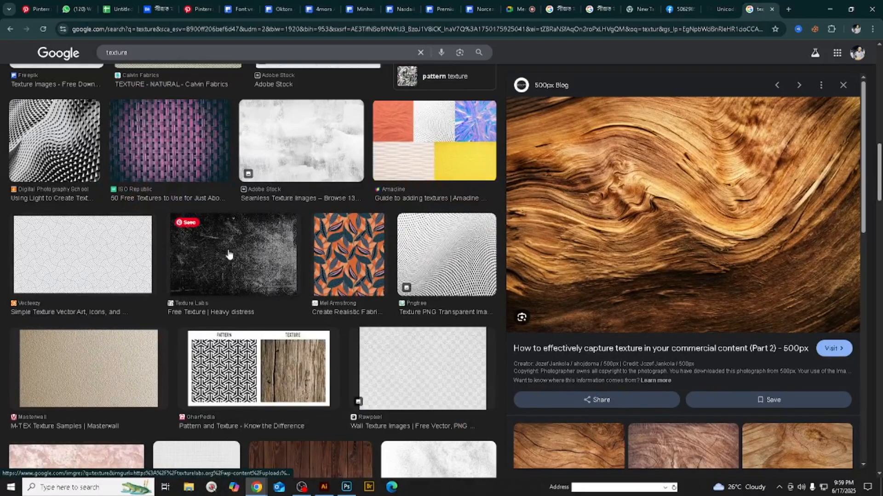
click(235, 251)
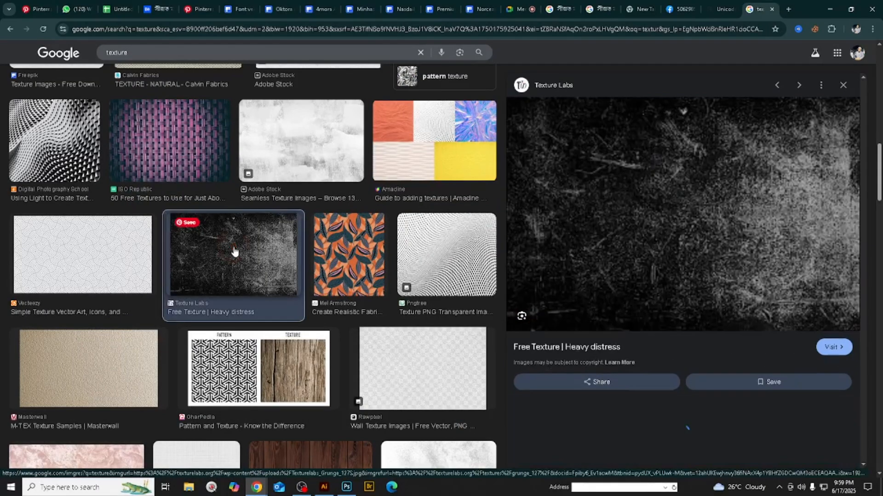
right_click(681, 207)
click(721, 338)
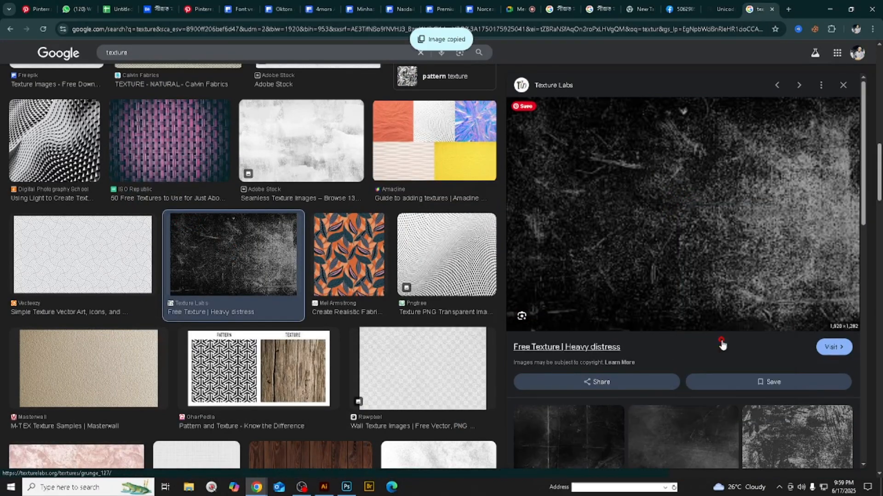
- Switch to Illustrator, paste the copied distress texture onto the poster and enlarge it over the title banner
click(829, 9)
scroll(672, 264, up, 3)
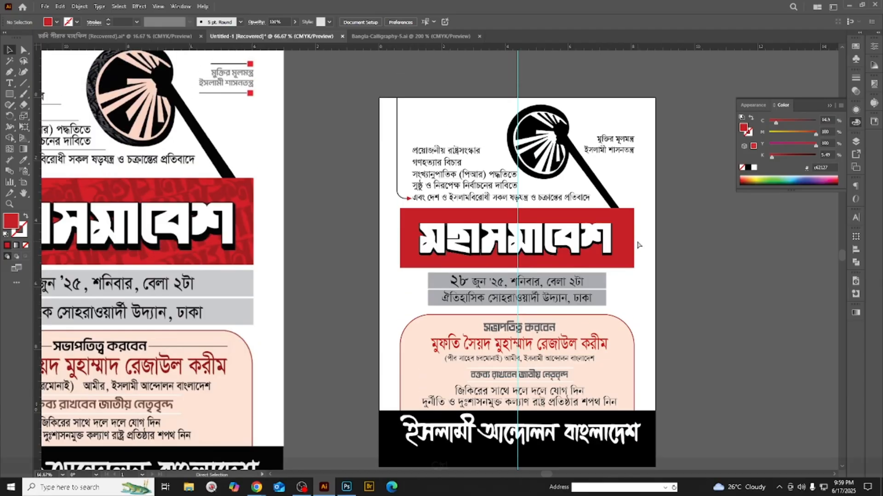
key(ctrl+v)
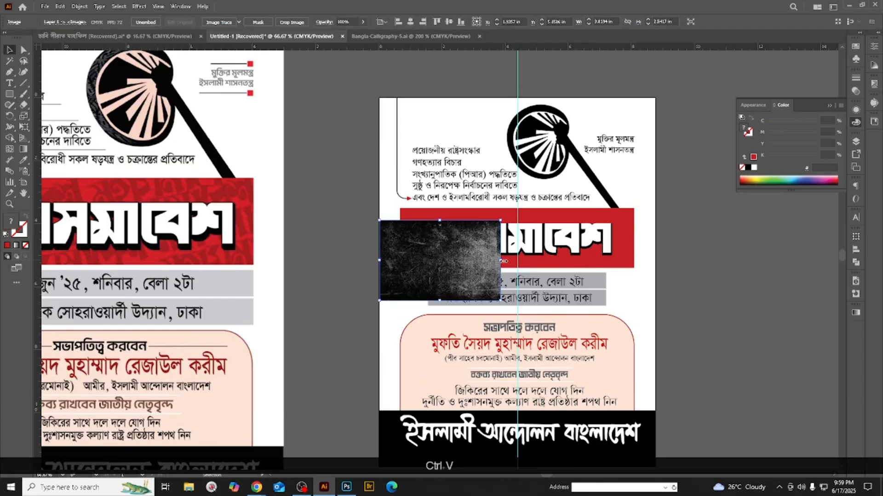
drag(500, 261, 608, 252)
click(630, 247)
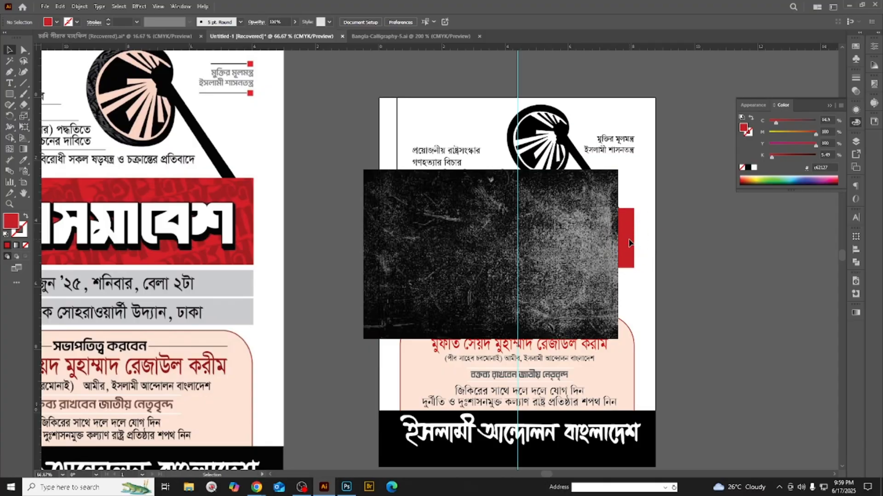
- Unlock all objects, copy the red banner rectangle and move the texture so it fully covers the banner
key(ctrl+alt+KP_2)
click(833, 260)
click(631, 238)
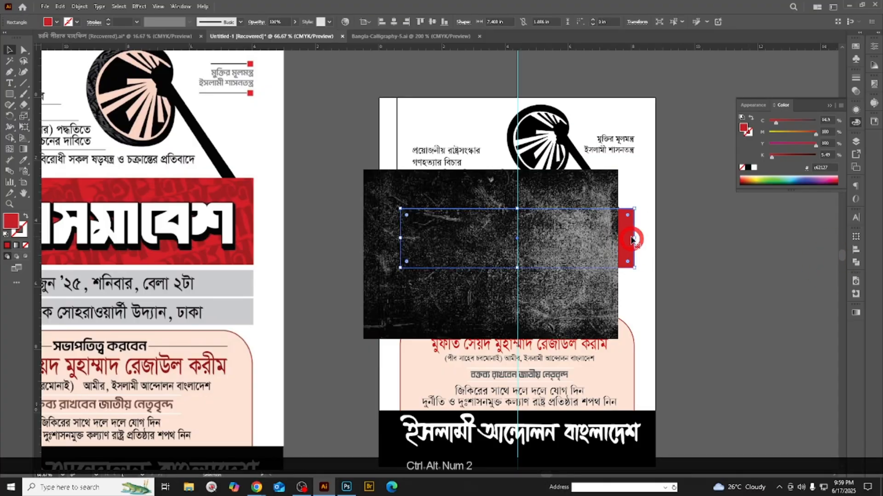
click(759, 264)
drag(437, 232, 463, 225)
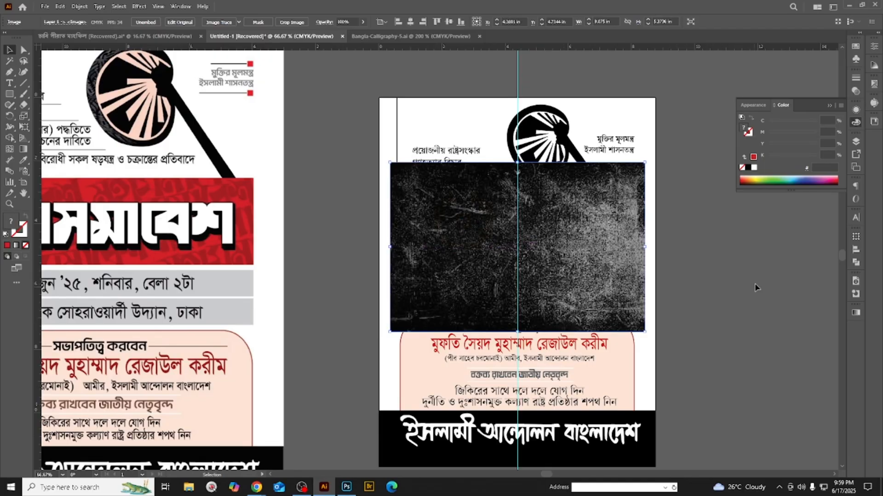
- Paste the banner rectangle in front of the texture and use it as a clipping mask for the texture
key(ctrl+f)
shift+click(641, 253)
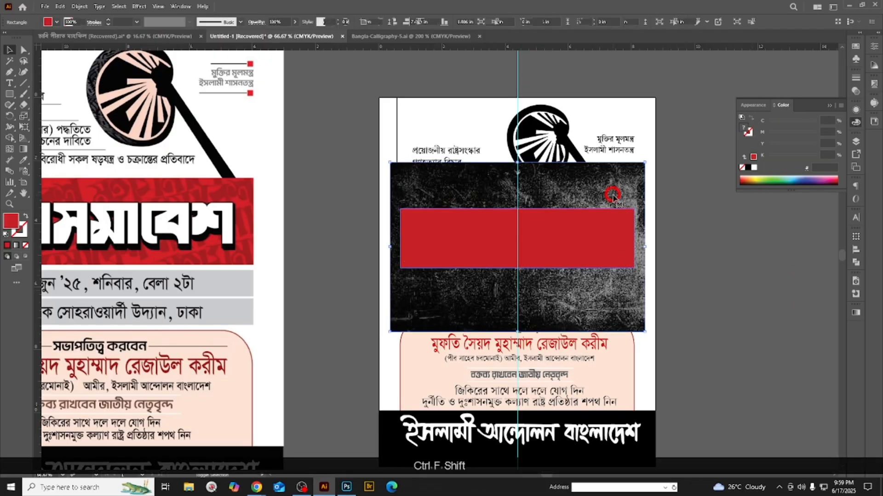
right_click(613, 194)
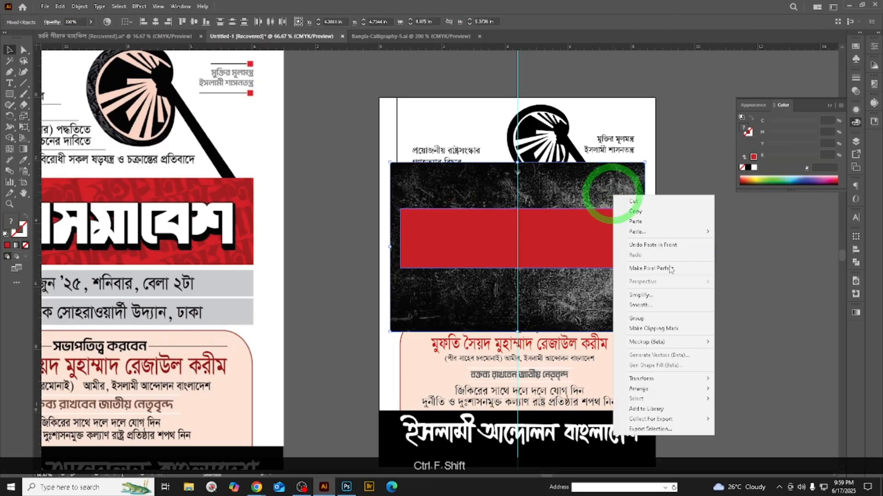
click(655, 329)
scroll(612, 182, up, 3)
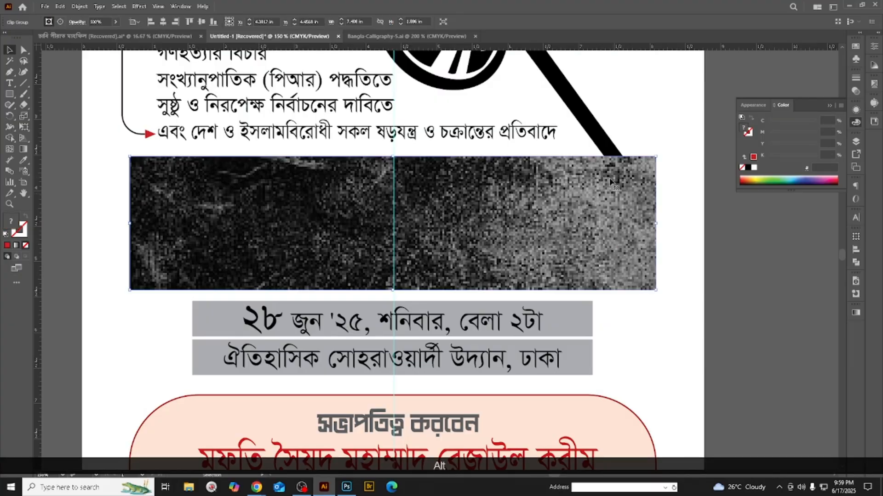
click(671, 237)
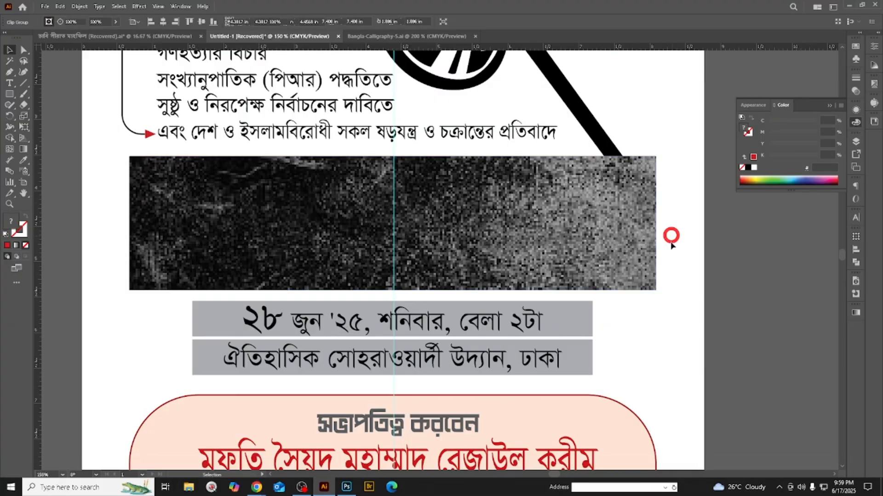
- Send the clipped texture with its red banner to the back, and send the emblem behind them
click(647, 254)
key(ctrl+shift+bracketleft)
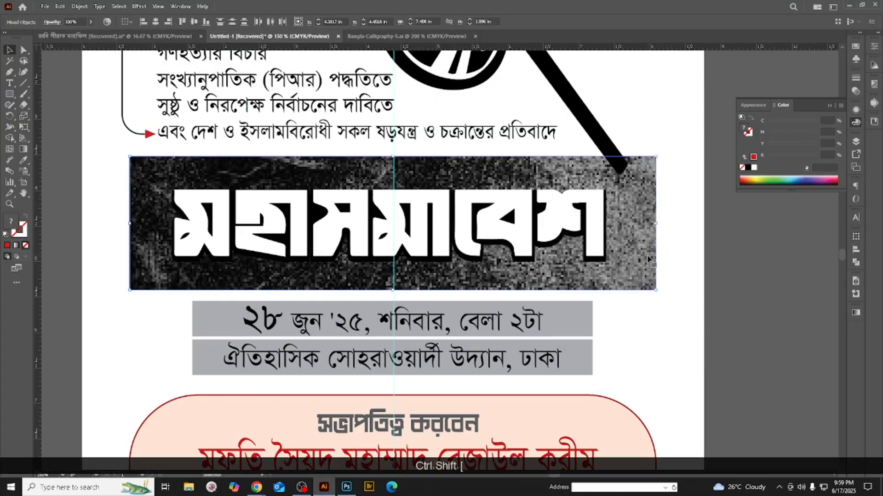
scroll(647, 258, down, 1)
ctrl+click(607, 164)
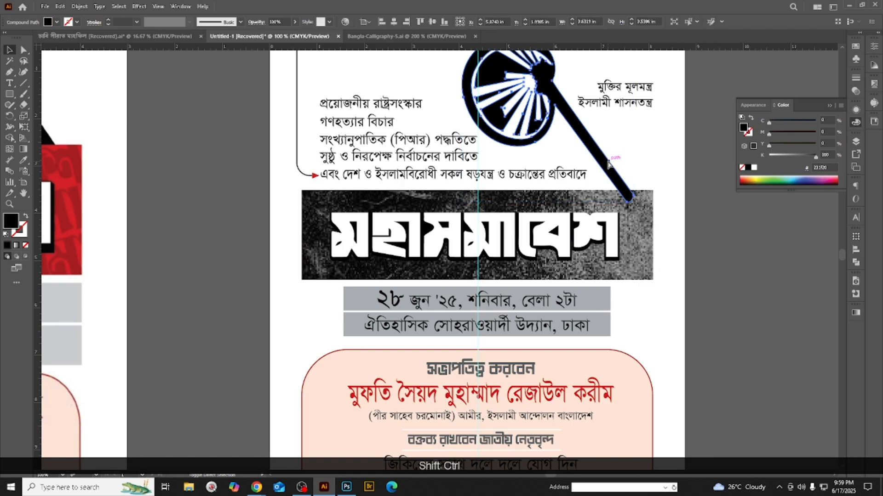
key(ctrl+shift+bracketleft)
- Set the clipped banner texture's blending mode to Overlay
click(651, 235)
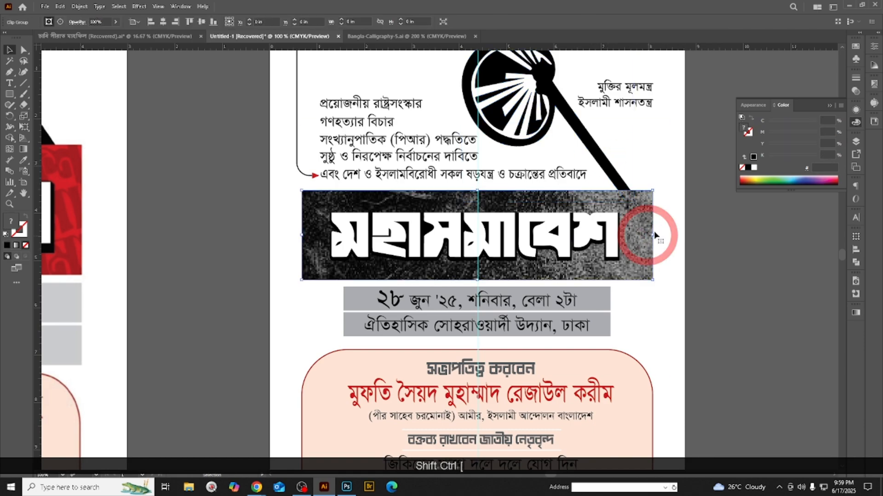
click(855, 92)
click(750, 88)
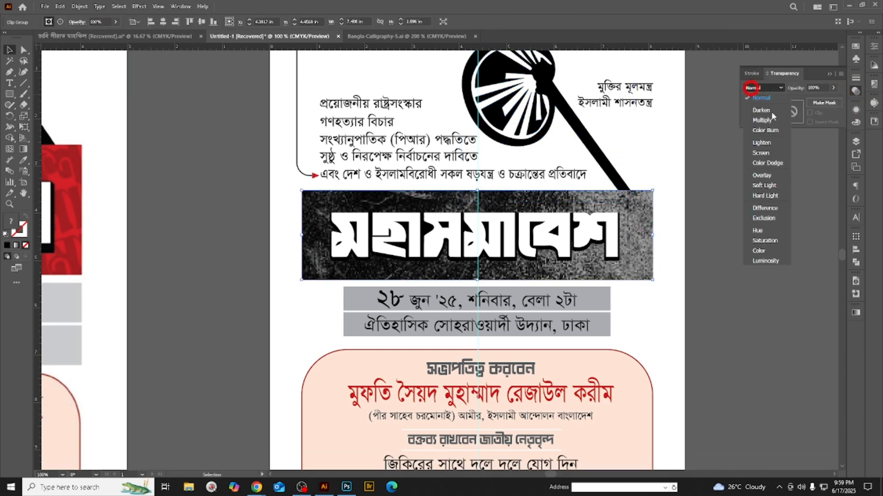
click(763, 120)
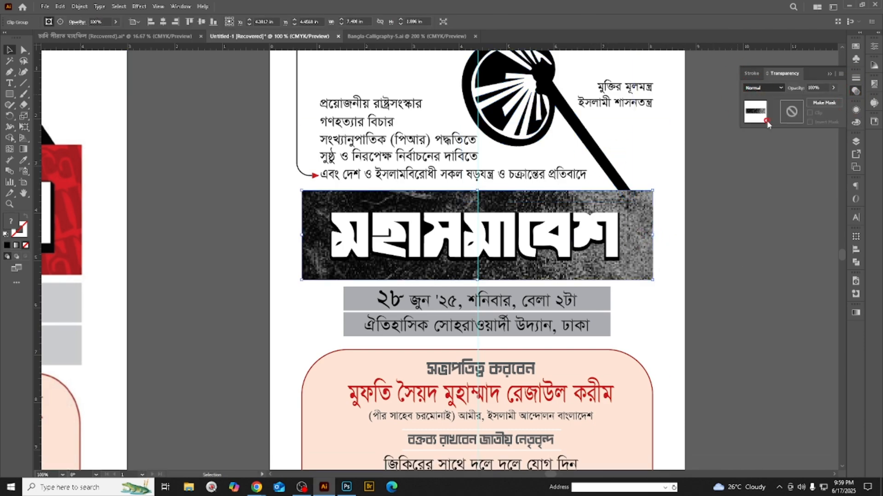
click(758, 88)
click(761, 176)
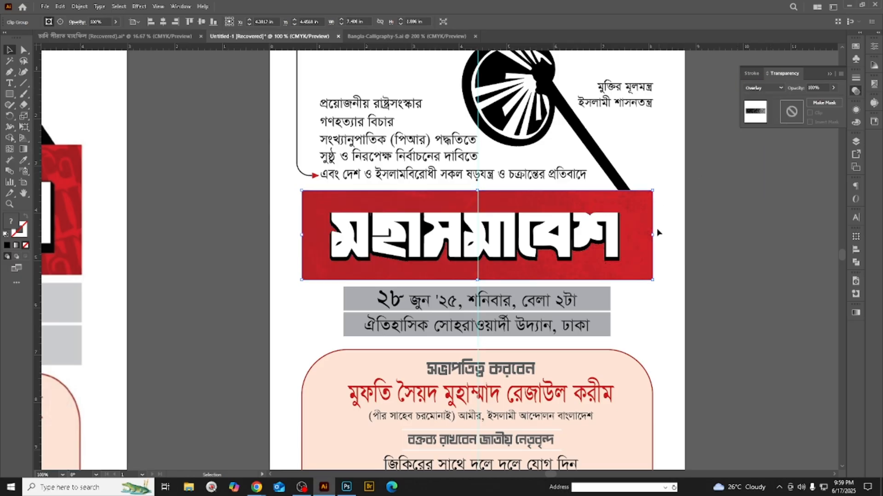
click(774, 262)
- Scale down the reference poster image to about the artboard's height and place it directly beside the artboard
scroll(630, 256, down, 5)
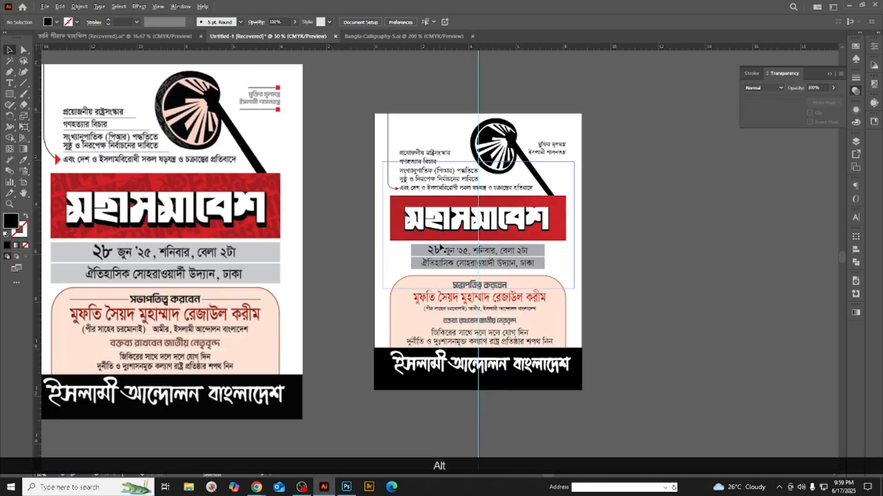
drag(249, 248, 301, 236)
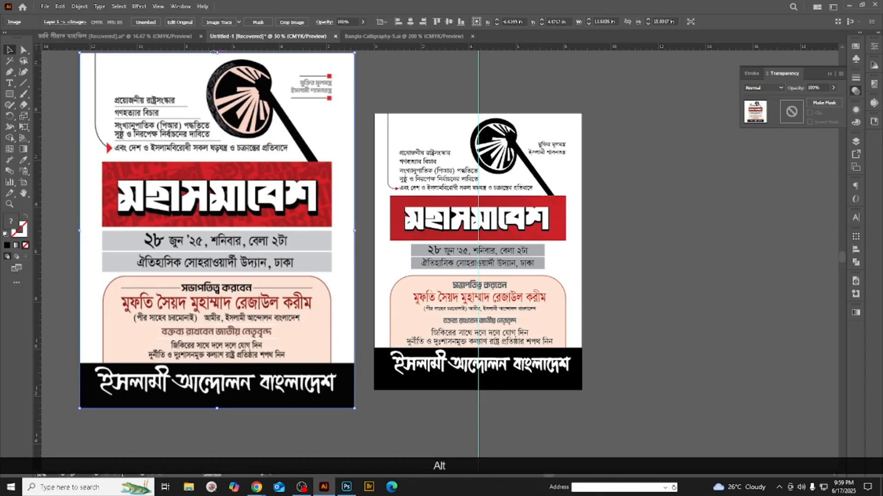
drag(216, 54, 225, 124)
drag(252, 199, 291, 190)
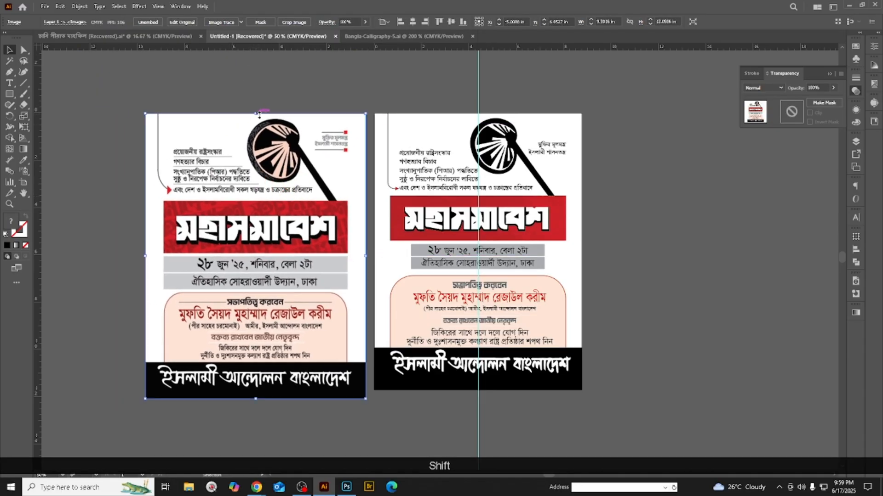
drag(260, 114, 259, 123)
drag(264, 164, 270, 156)
scroll(261, 354, up, 1)
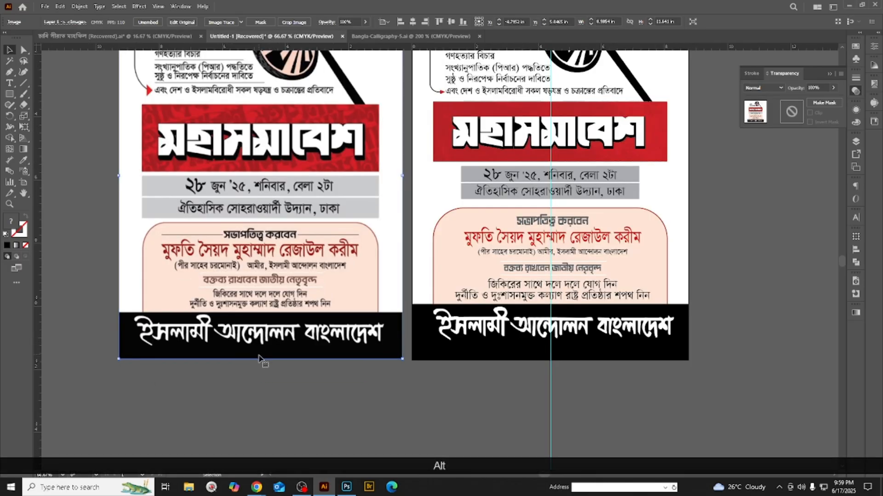
drag(260, 359, 260, 362)
click(267, 390)
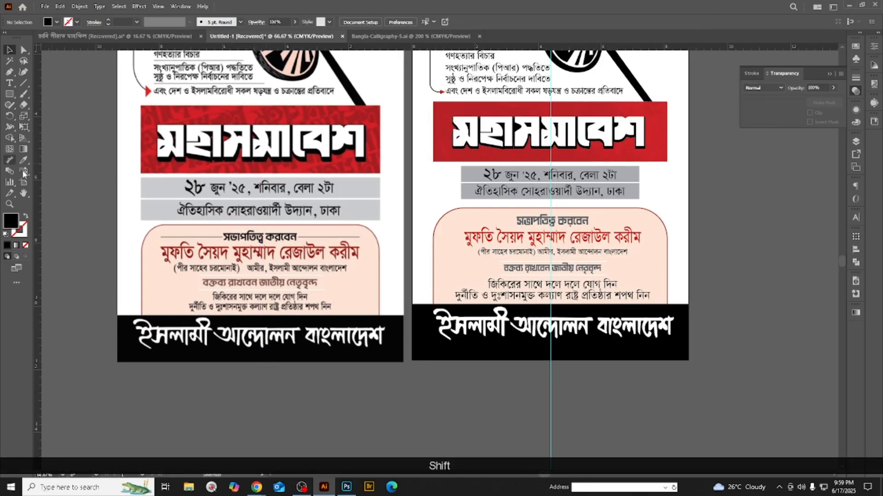
- Hide the interface panels and bring both posters fully into view to compare them side by side
click(24, 195)
key(Tab)
drag(515, 243, 586, 319)
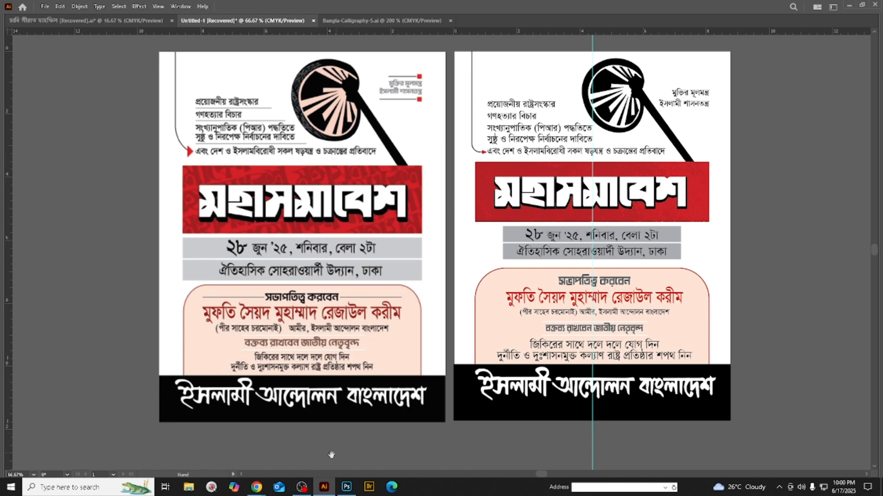
click(301, 487)
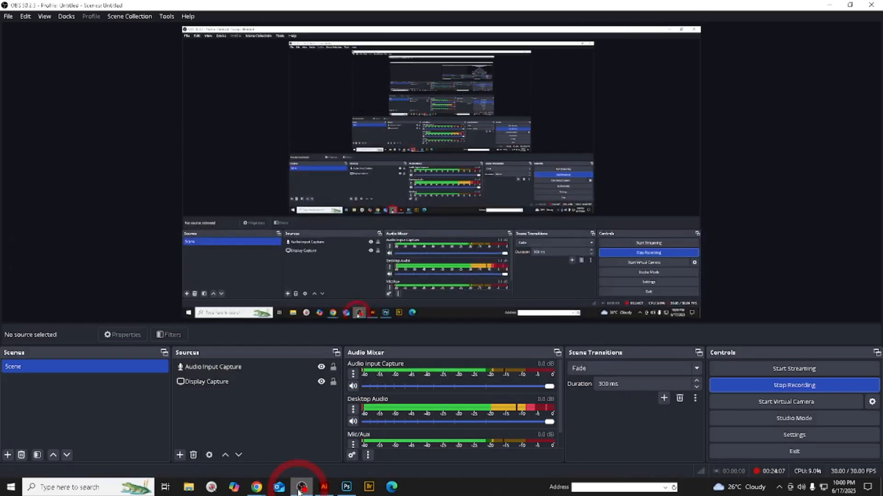
click(302, 487)
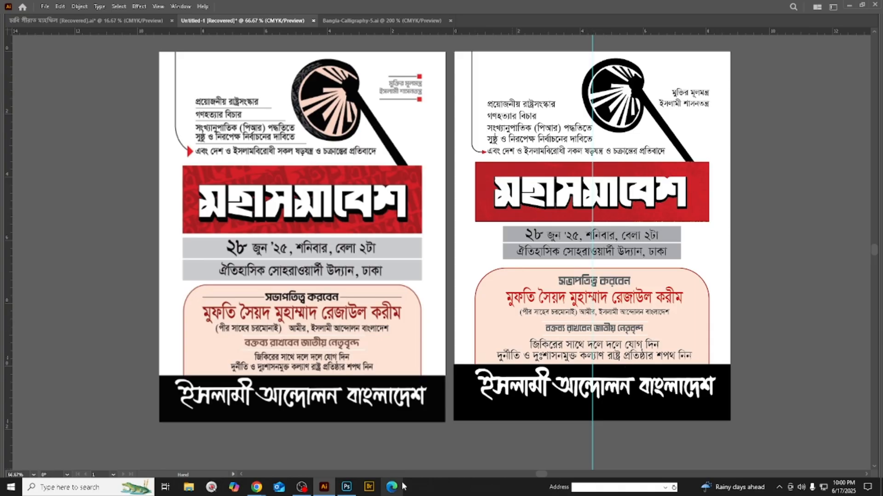
scroll(276, 230, down, 1)
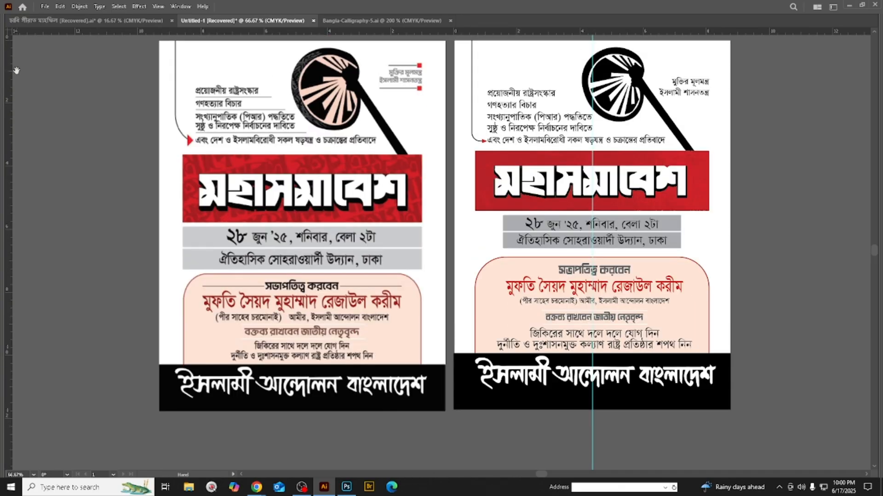
- Restore the interface panels and reduce the font size of the line "প্রয়োজনীয় রাষ্ট্রসংস্কার" by one increment
key(Tab)
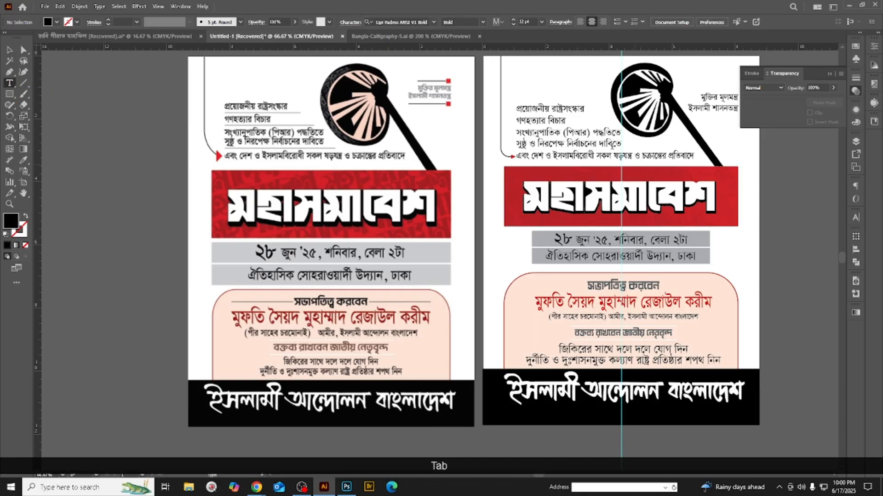
scroll(563, 109, up, 2)
triple_click(562, 108)
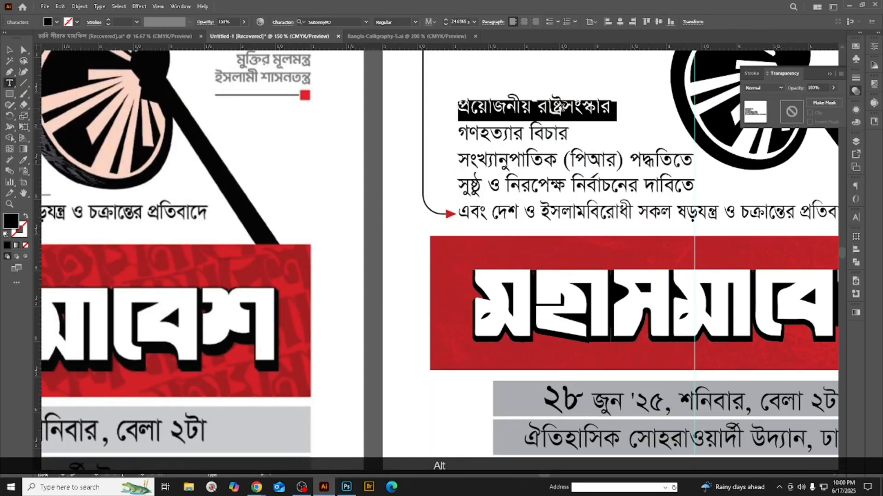
key(alt)
key(ctrl+shift)
key(ctrl+shift+comma)
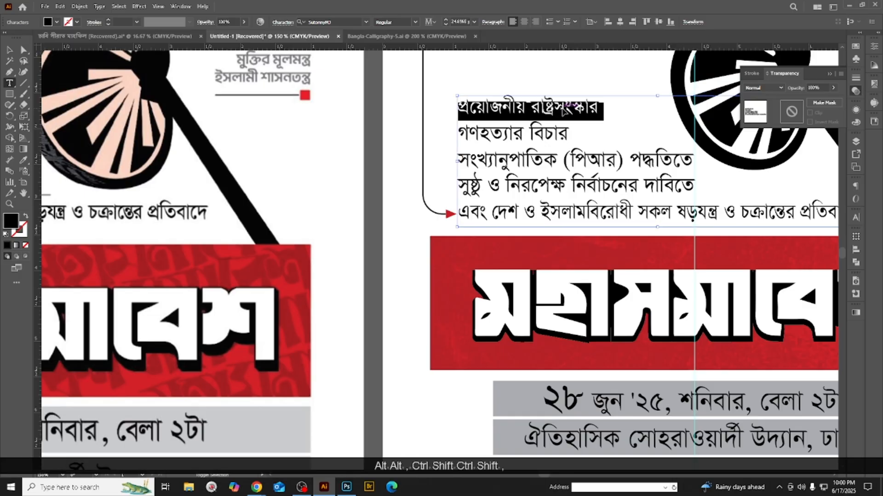
click(562, 108)
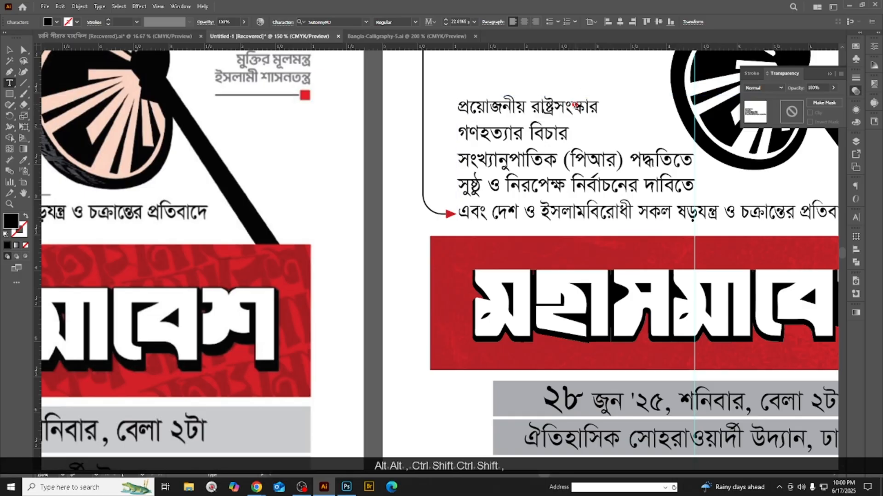
alt+scroll(562, 108, up, 4)
triple_click(561, 108)
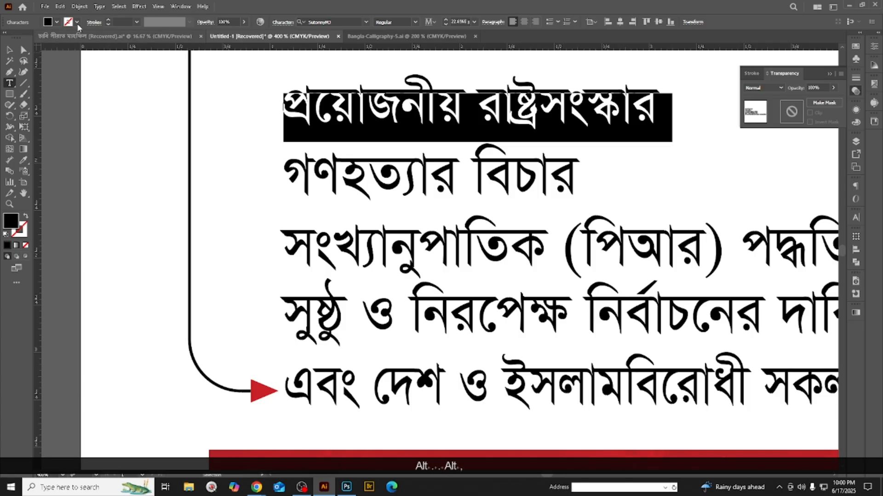
click(10, 50)
scroll(444, 143, down, 4)
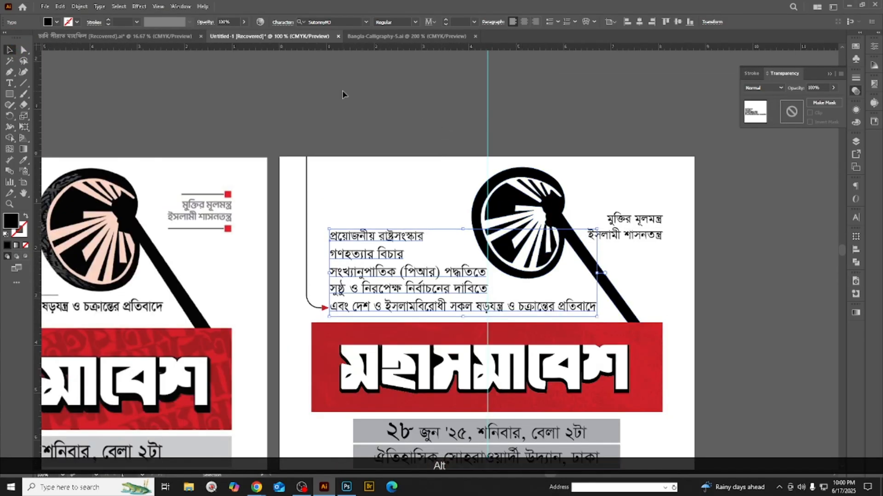
click(342, 90)
- Increase the font size of the two-line slogan "মুক্তির মূলমন্ত্র ইসলামী শাসনতন্ত্র" beside the emblem by three increments
click(640, 203)
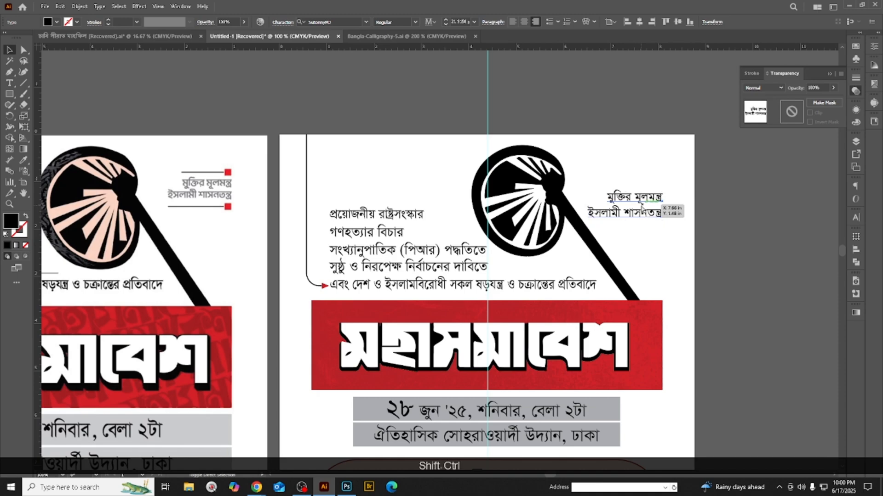
key(ctrl+shift+period)
click(642, 208)
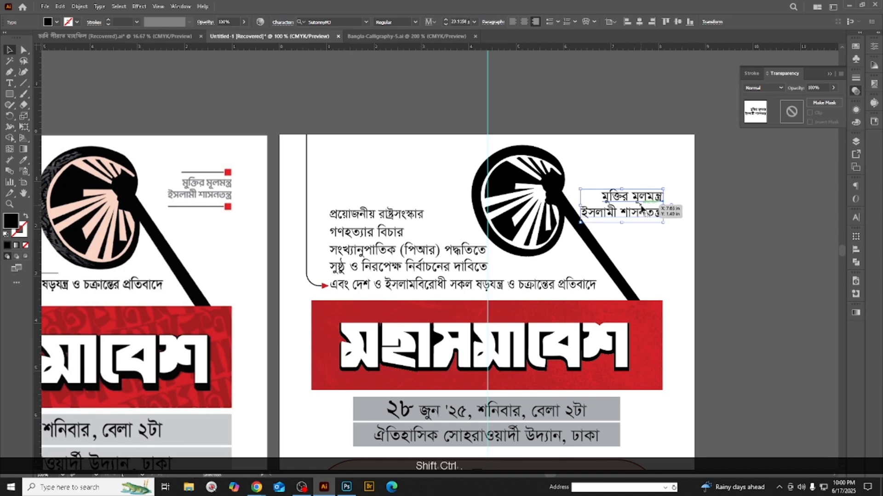
key(ctrl+shift+period)
key(ctrl+shift+period)
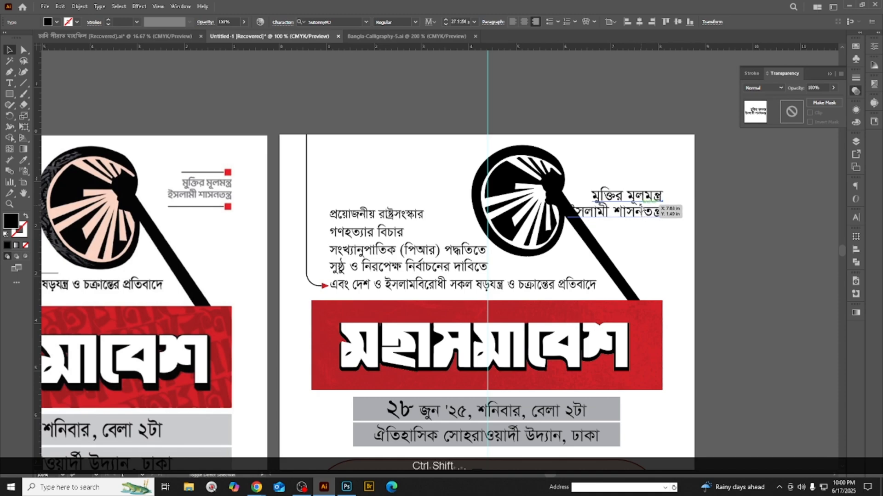
- Reduce the font size of the two-line slogan beside the emblem by seven increments
key(ctrl+shift+comma)
key(ctrl+shift+comma)
key(ctrl+shift+comma)
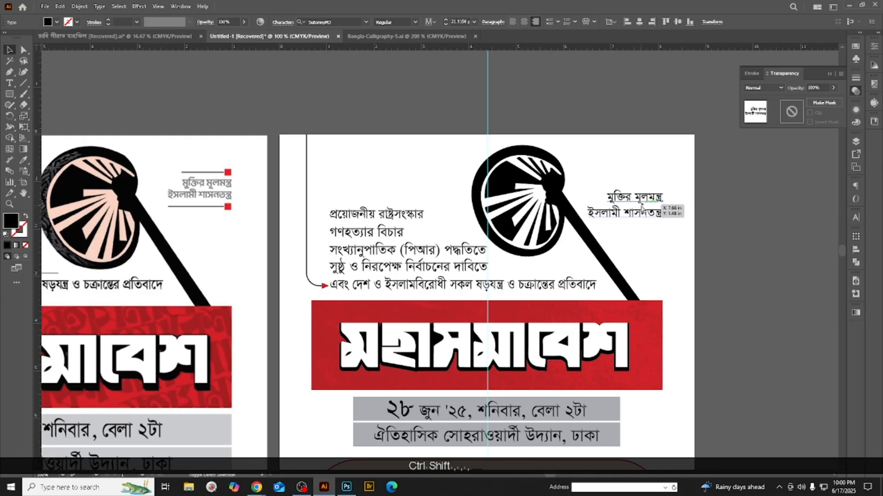
key(ctrl+shift+comma)
key(ctrl+shift+comma)
key(ctrl+shift+comma)
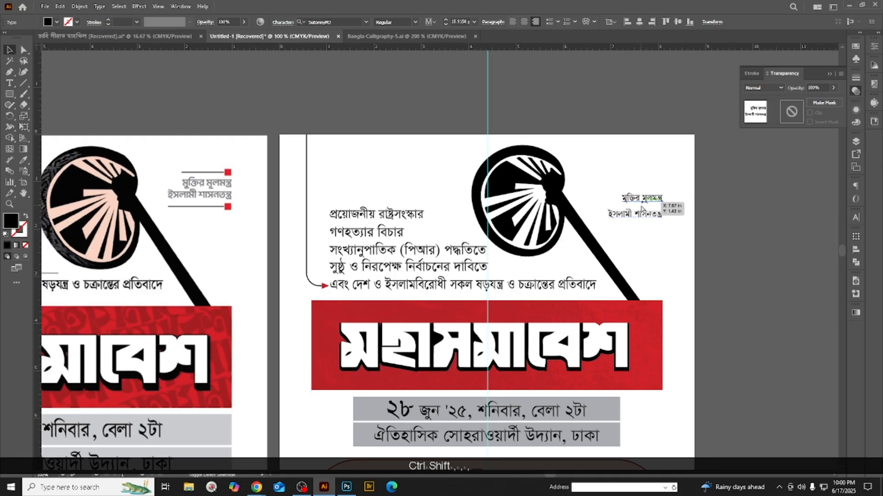
key(ctrl+shift+comma)
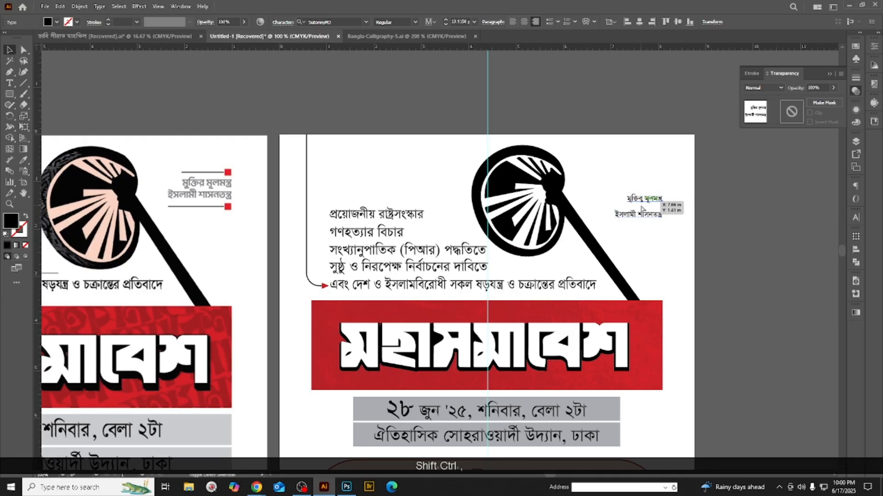
- Enlarge the two-line slogan beside the emblem again by four font size increments
key(ctrl+shift+period)
key(ctrl+shift+period)
key(ctrl+shift+period)
key(ctrl+shift+period)
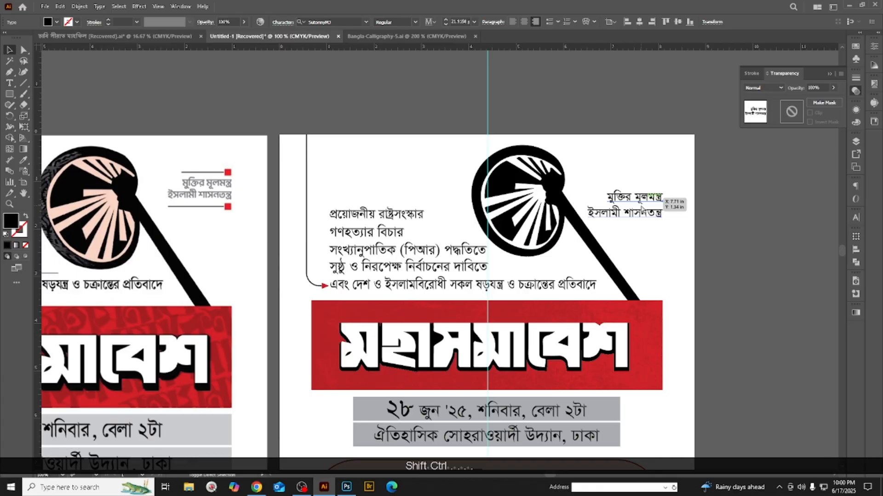
scroll(502, 208, down, 3)
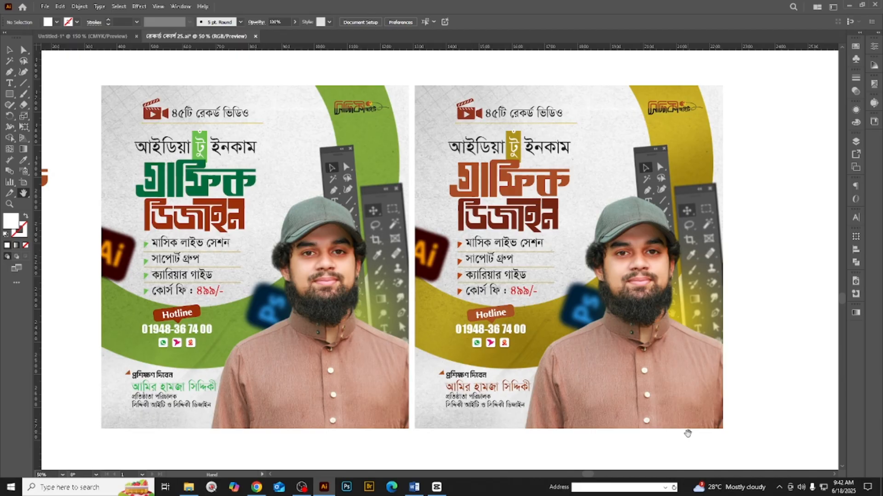
- Examine the green and yellow versions of the graphic design course poster, comparing their headings, feature lists and contact sections
drag(528, 316, 498, 315)
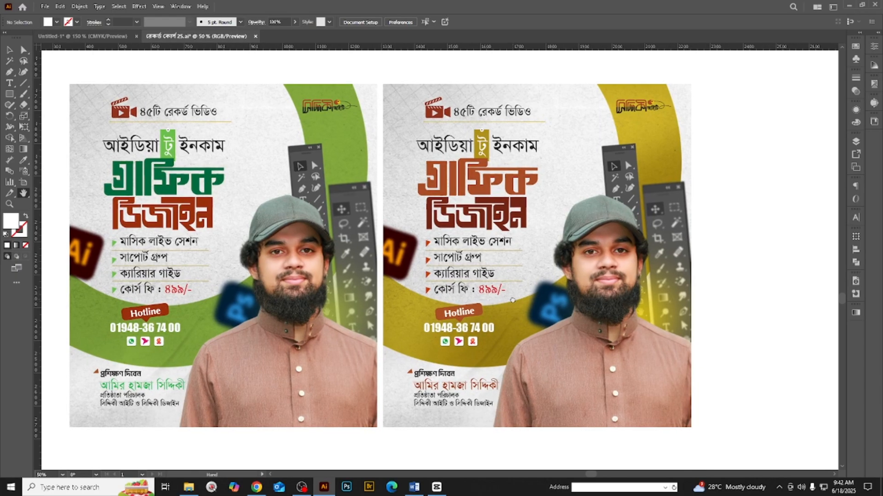
drag(292, 305, 321, 309)
scroll(204, 327, up, 1)
drag(171, 339, 170, 351)
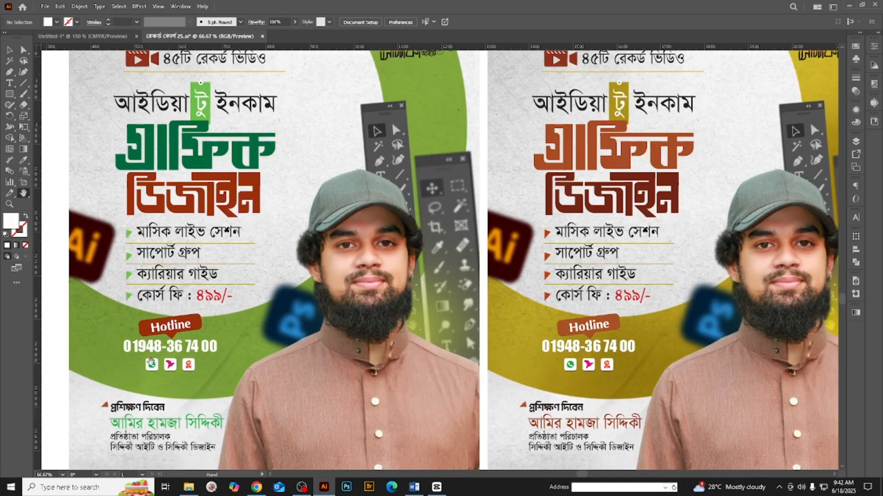
drag(523, 356, 323, 327)
scroll(355, 327, up, 3)
drag(436, 325, 433, 346)
scroll(374, 344, down, 2)
scroll(390, 342, down, 1)
scroll(436, 341, down, 2)
scroll(433, 345, up, 1)
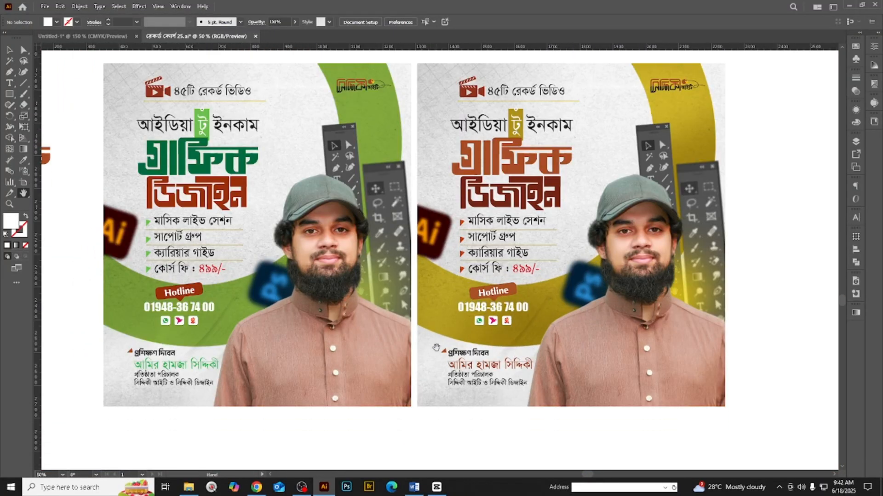